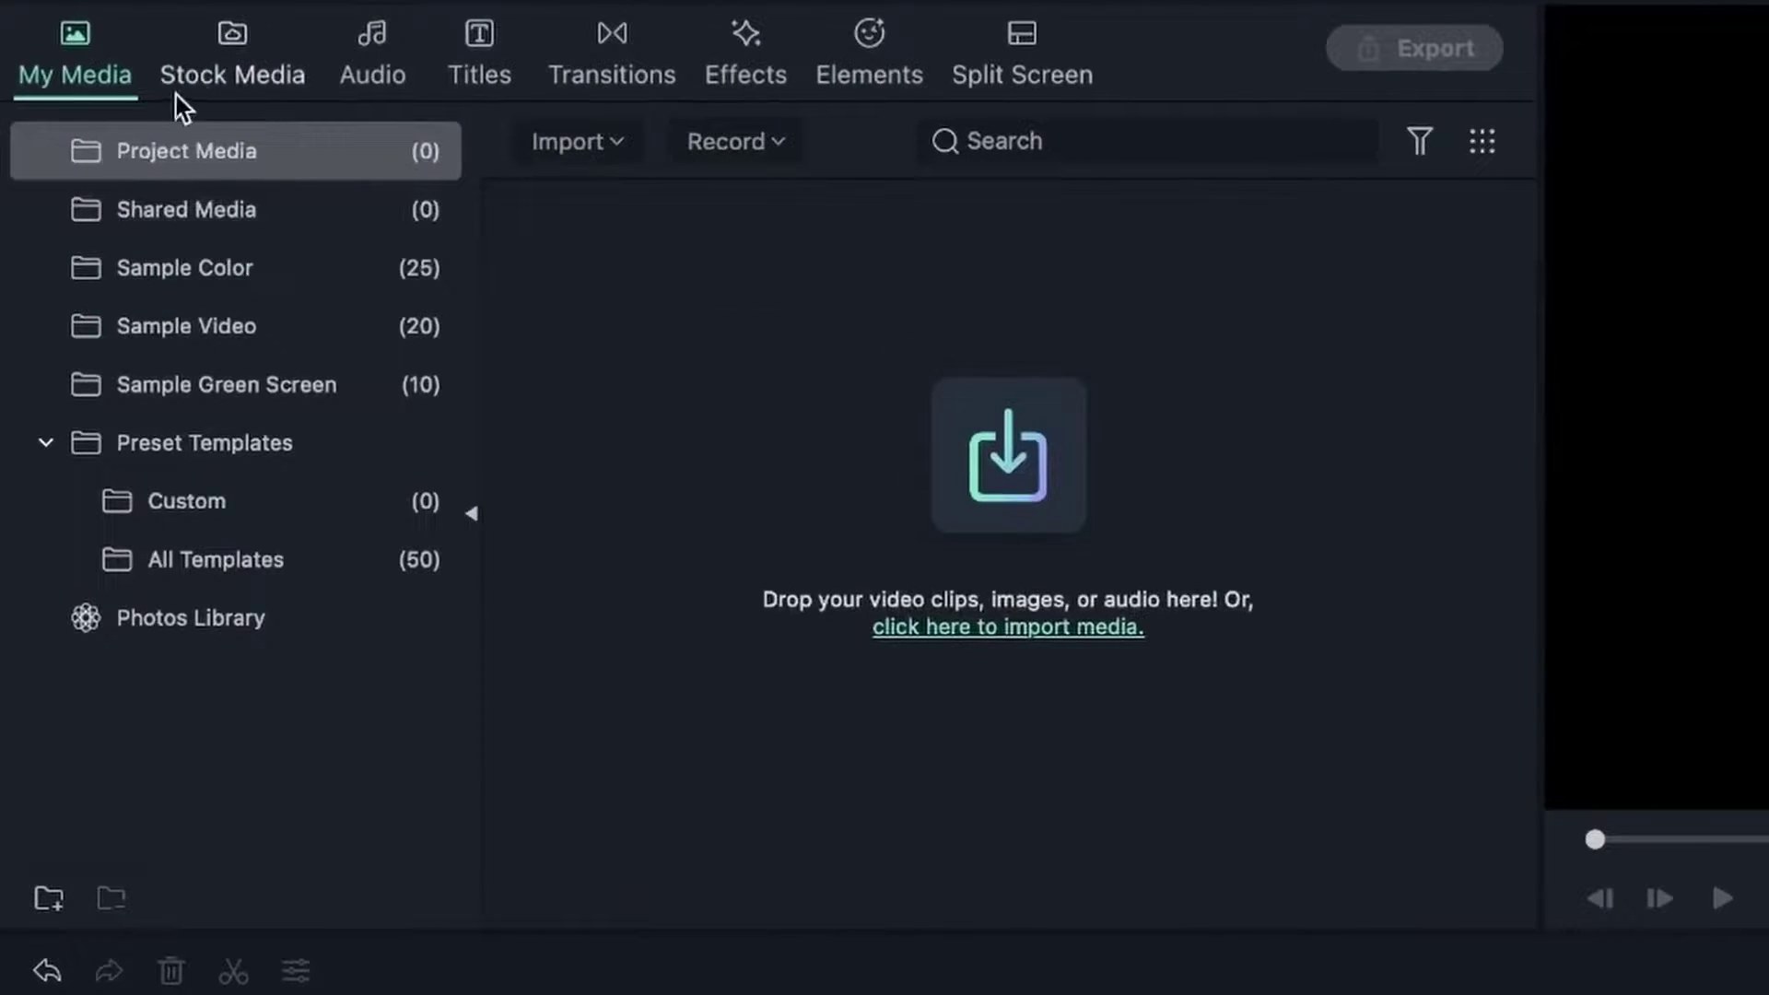
Open the Pixabay stock media collection, compare its photo and video categories, and return to the videos
left_click(214, 83)
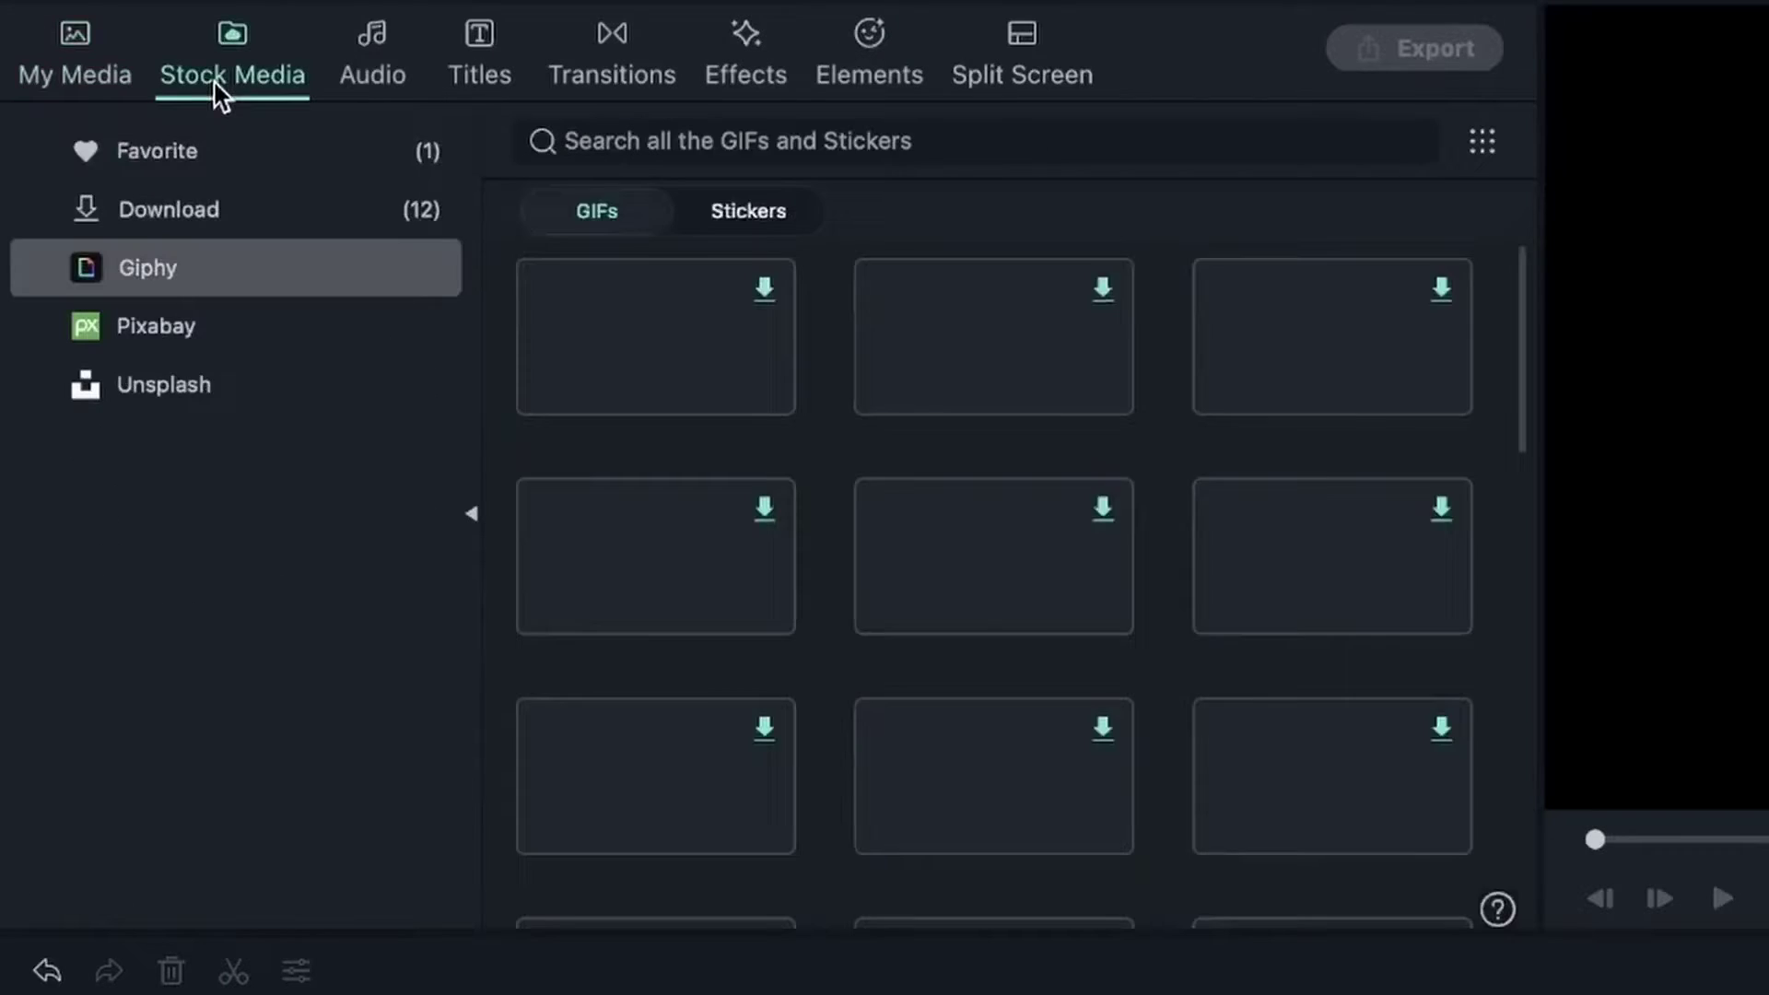
left_click(170, 339)
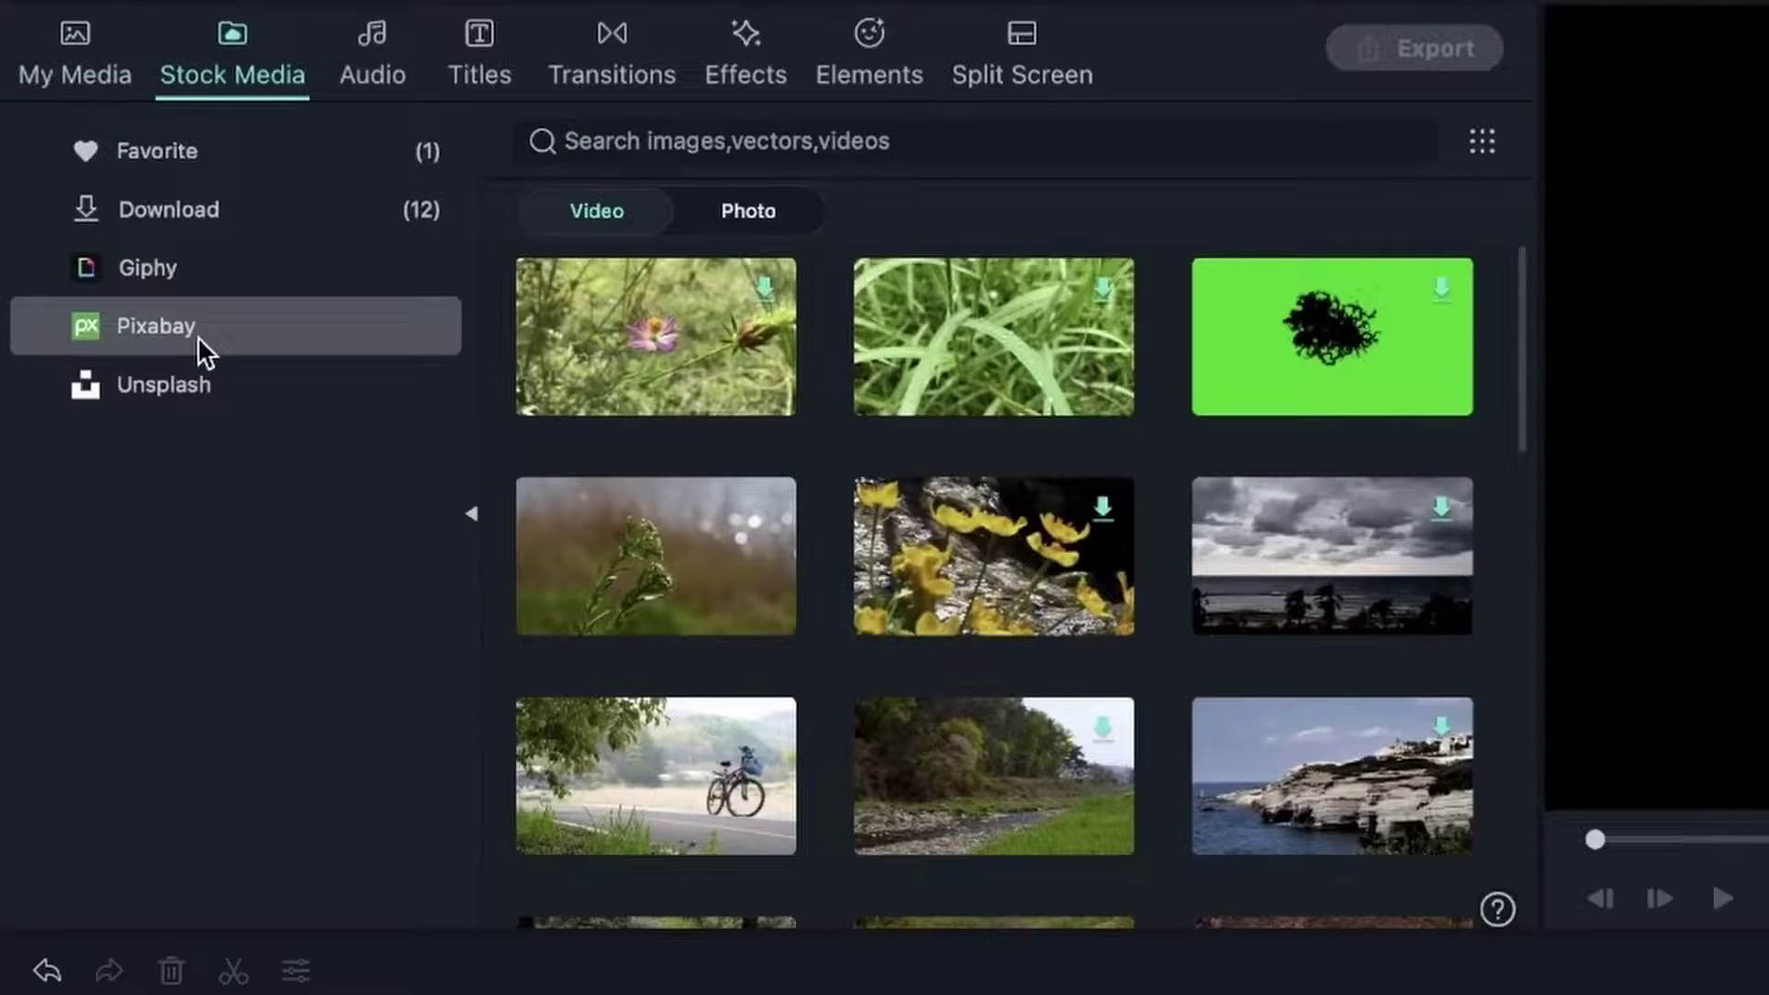
left_click(753, 220)
left_click(594, 218)
left_click(695, 217)
left_click(598, 221)
Download the shipwreck clip ship-111609 and the yellow flower clip dandelion-111649 from the Pixabay videos
mouse_move(1271, 626)
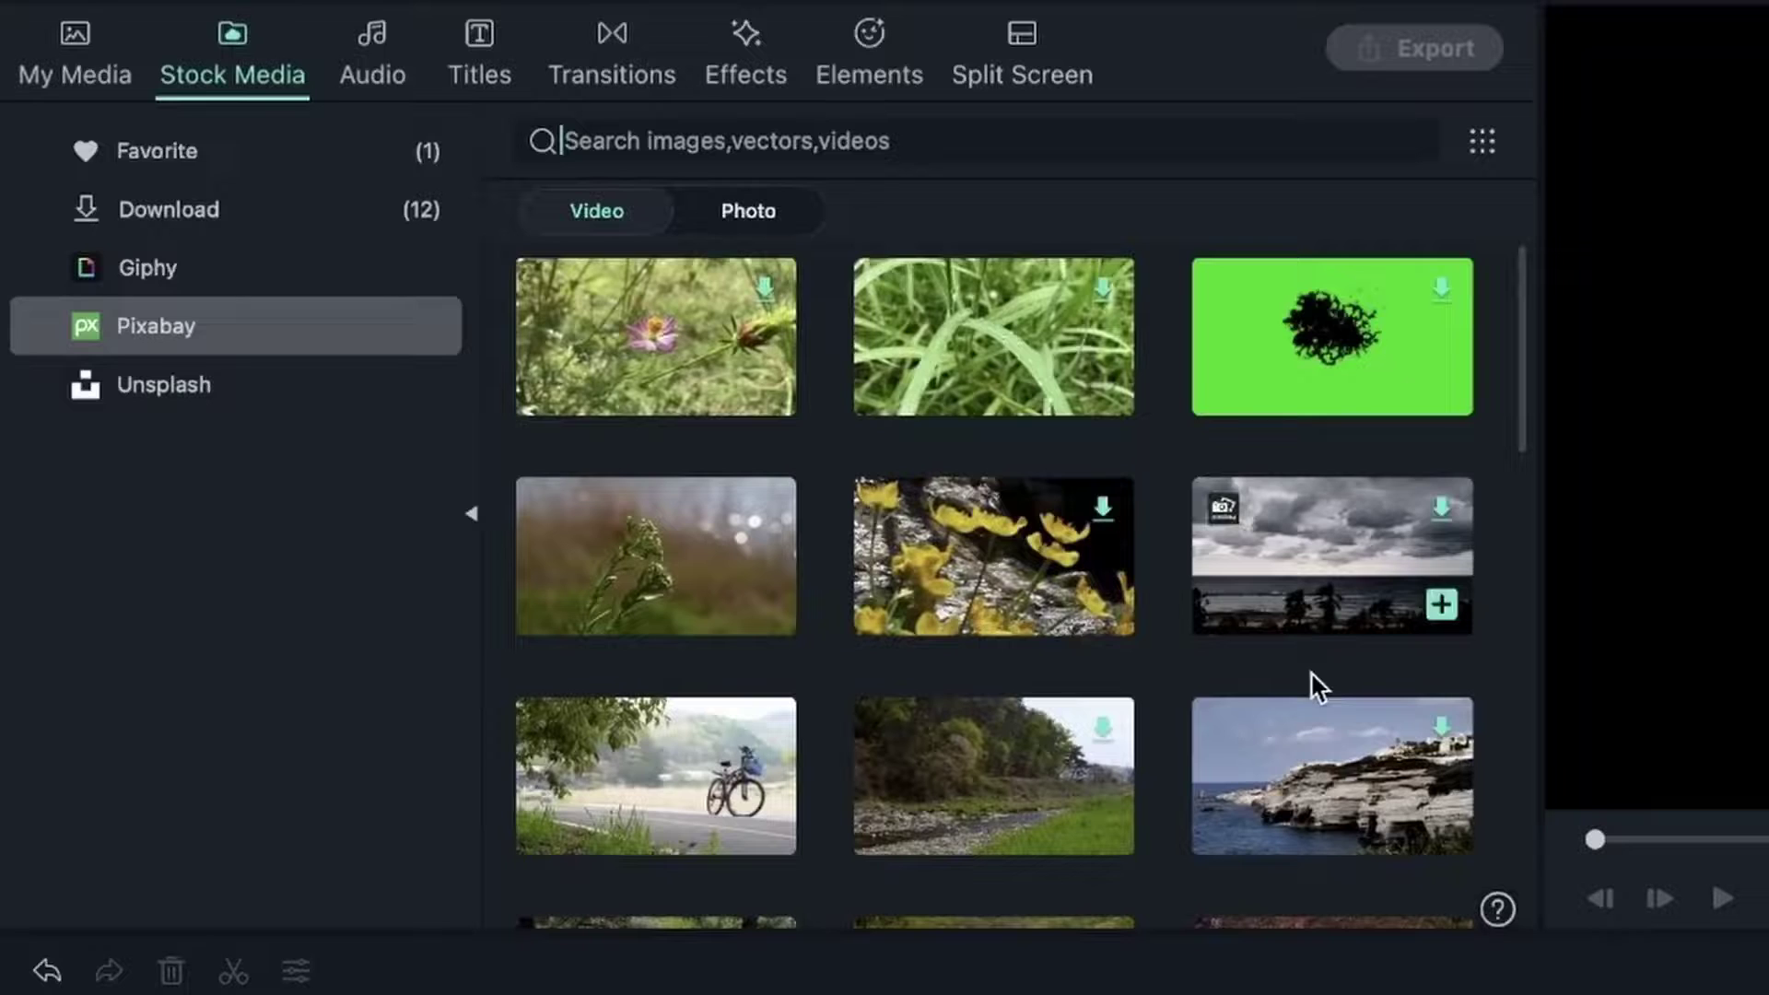
scroll(1282, 660, "down", 1)
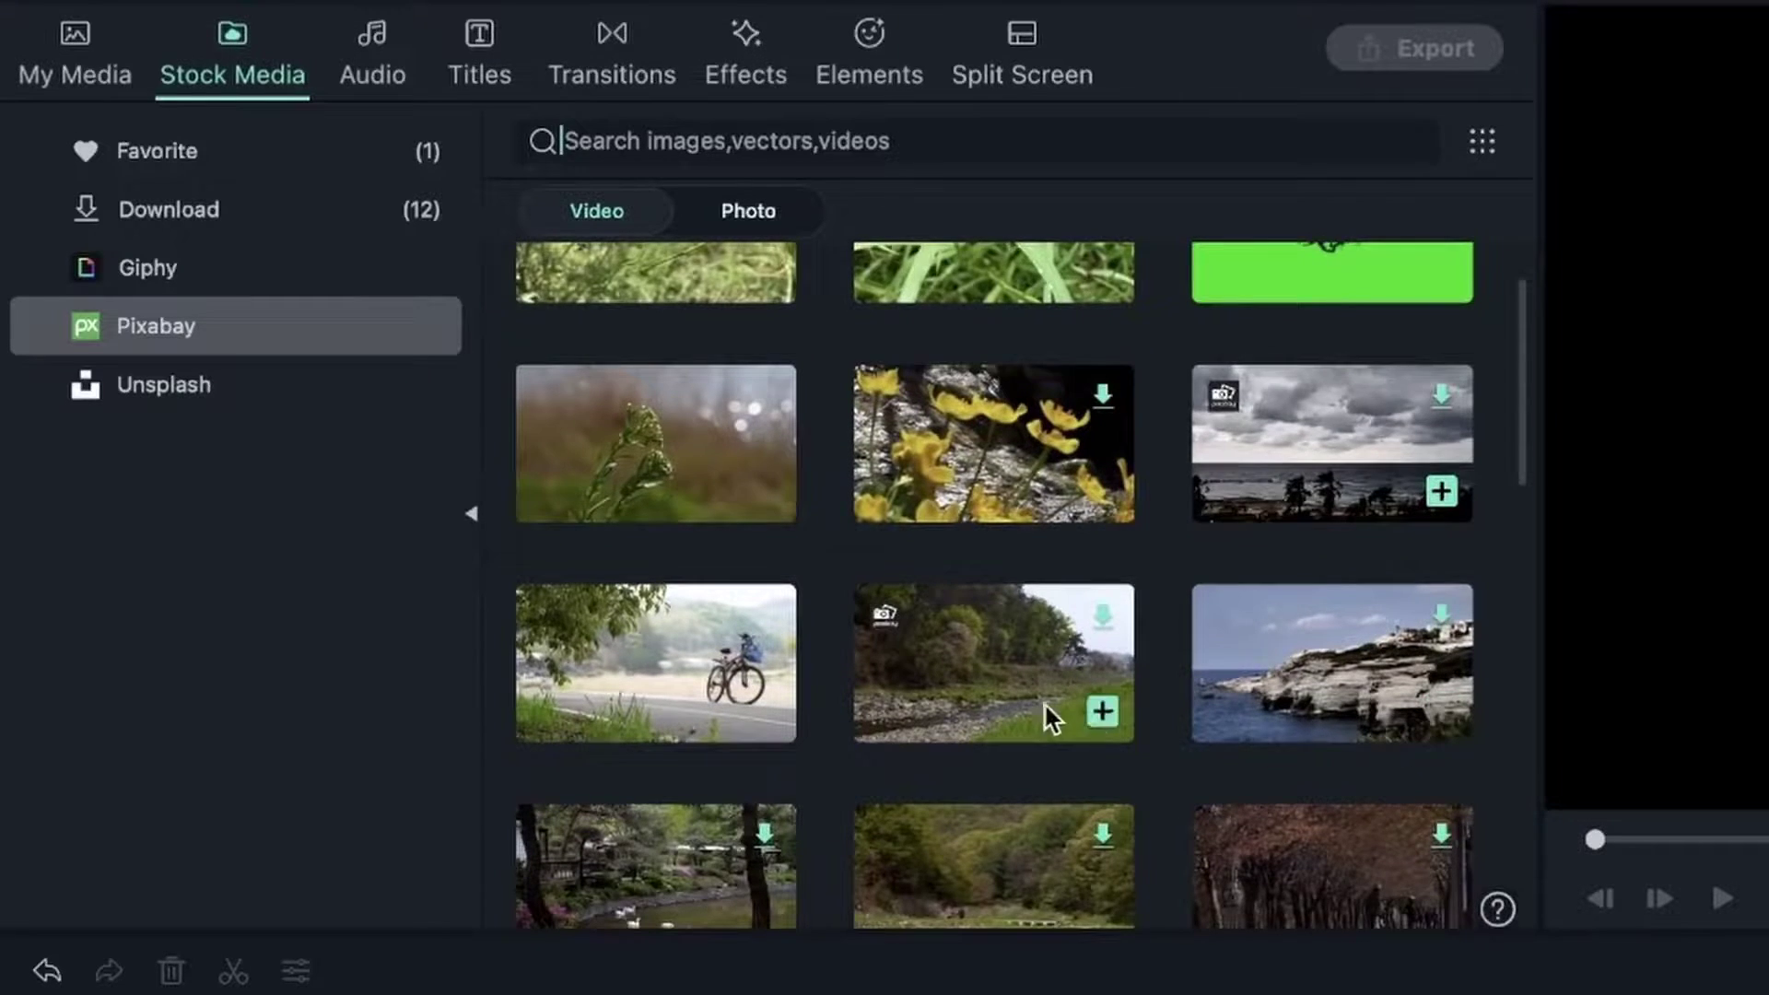
scroll(1043, 702, "down", 4)
scroll(1029, 699, "down", 2)
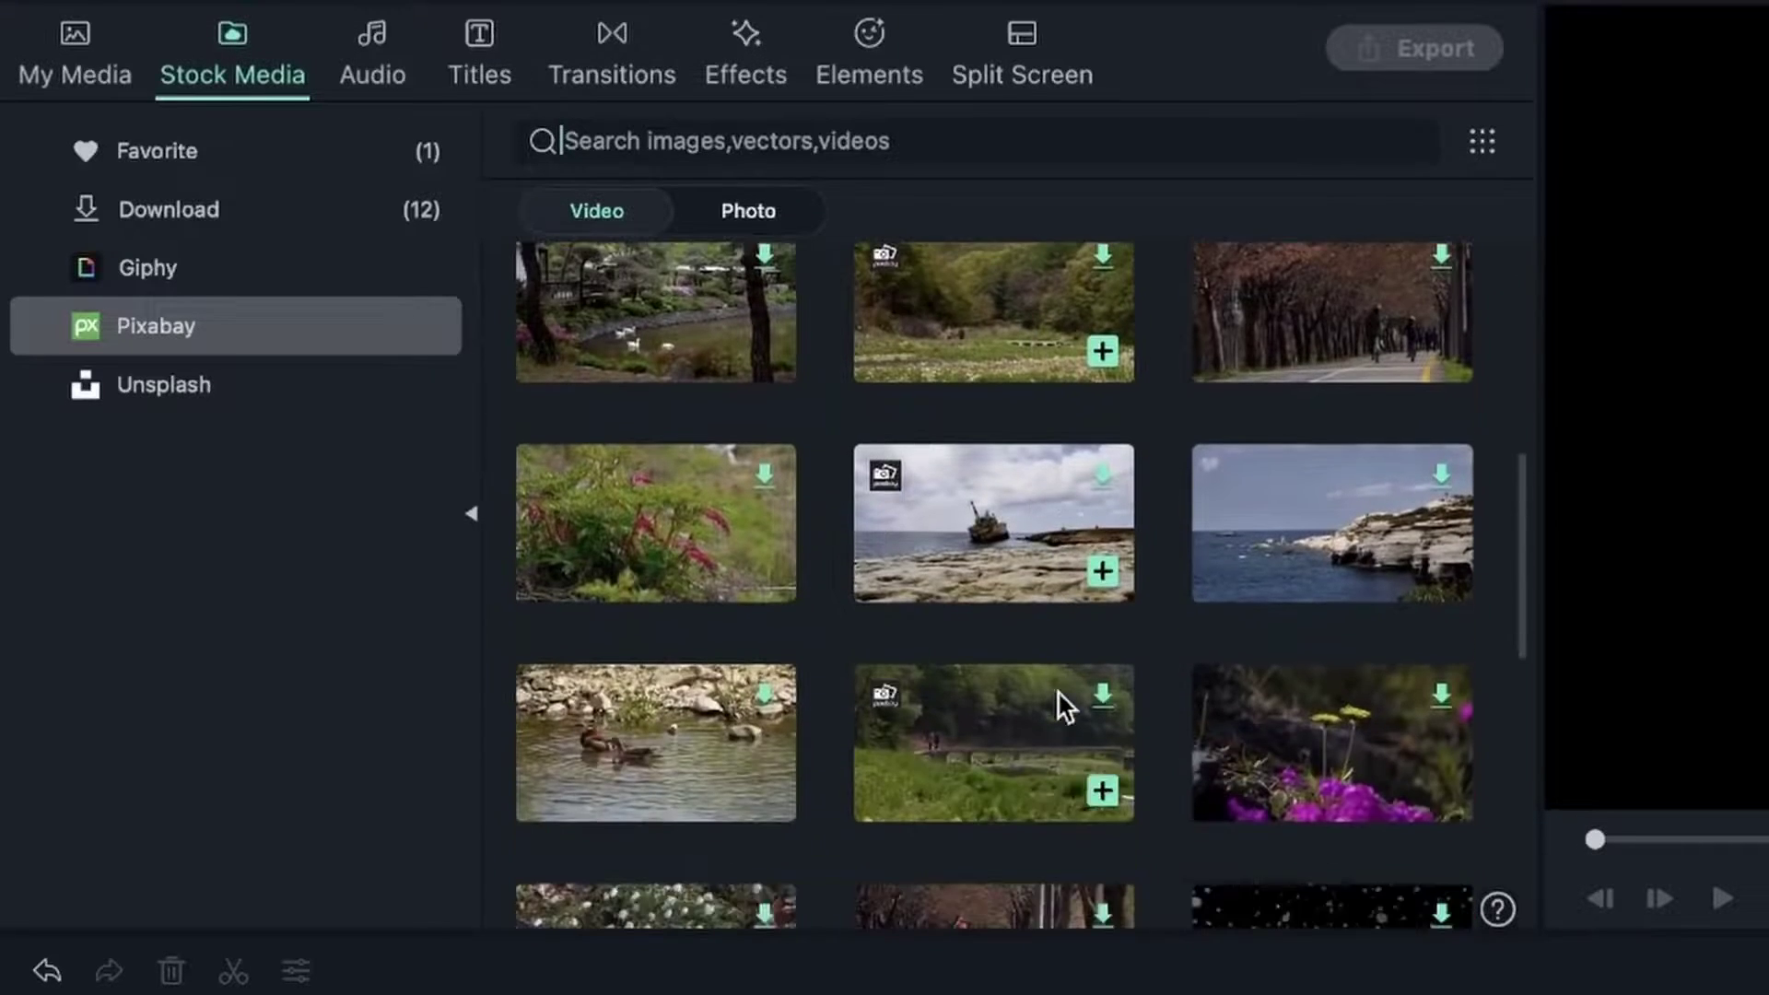
left_click(1103, 475)
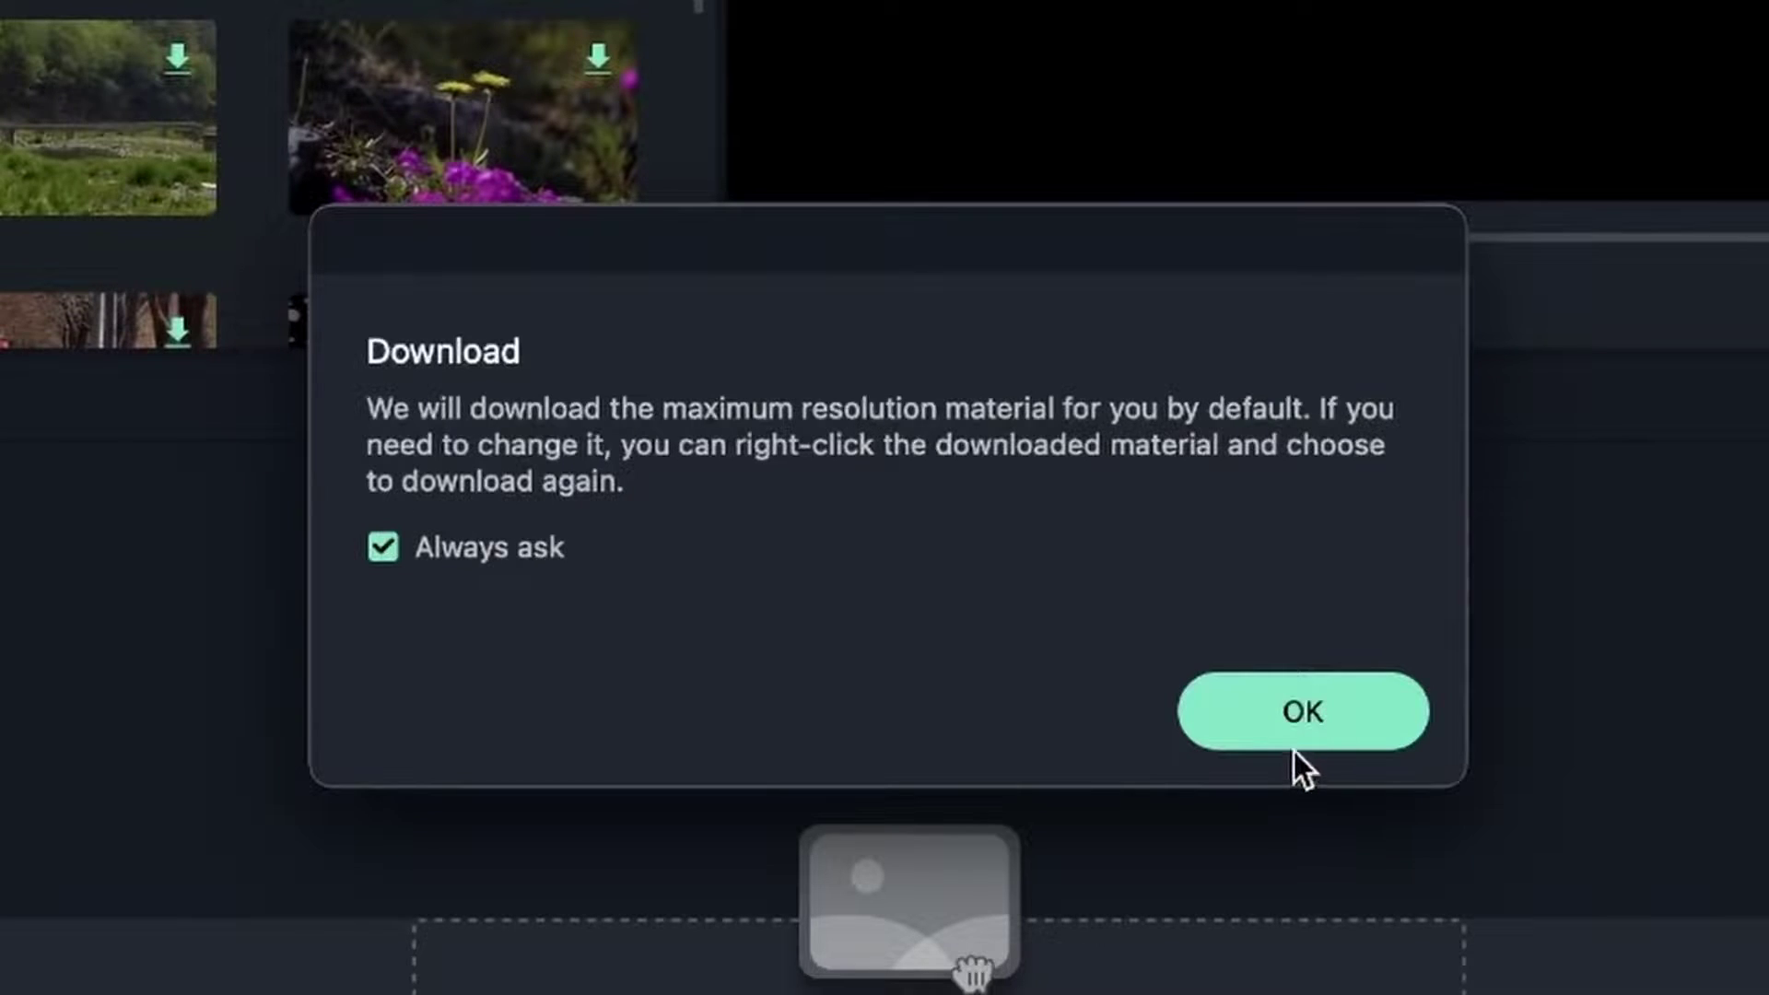
left_click(1271, 710)
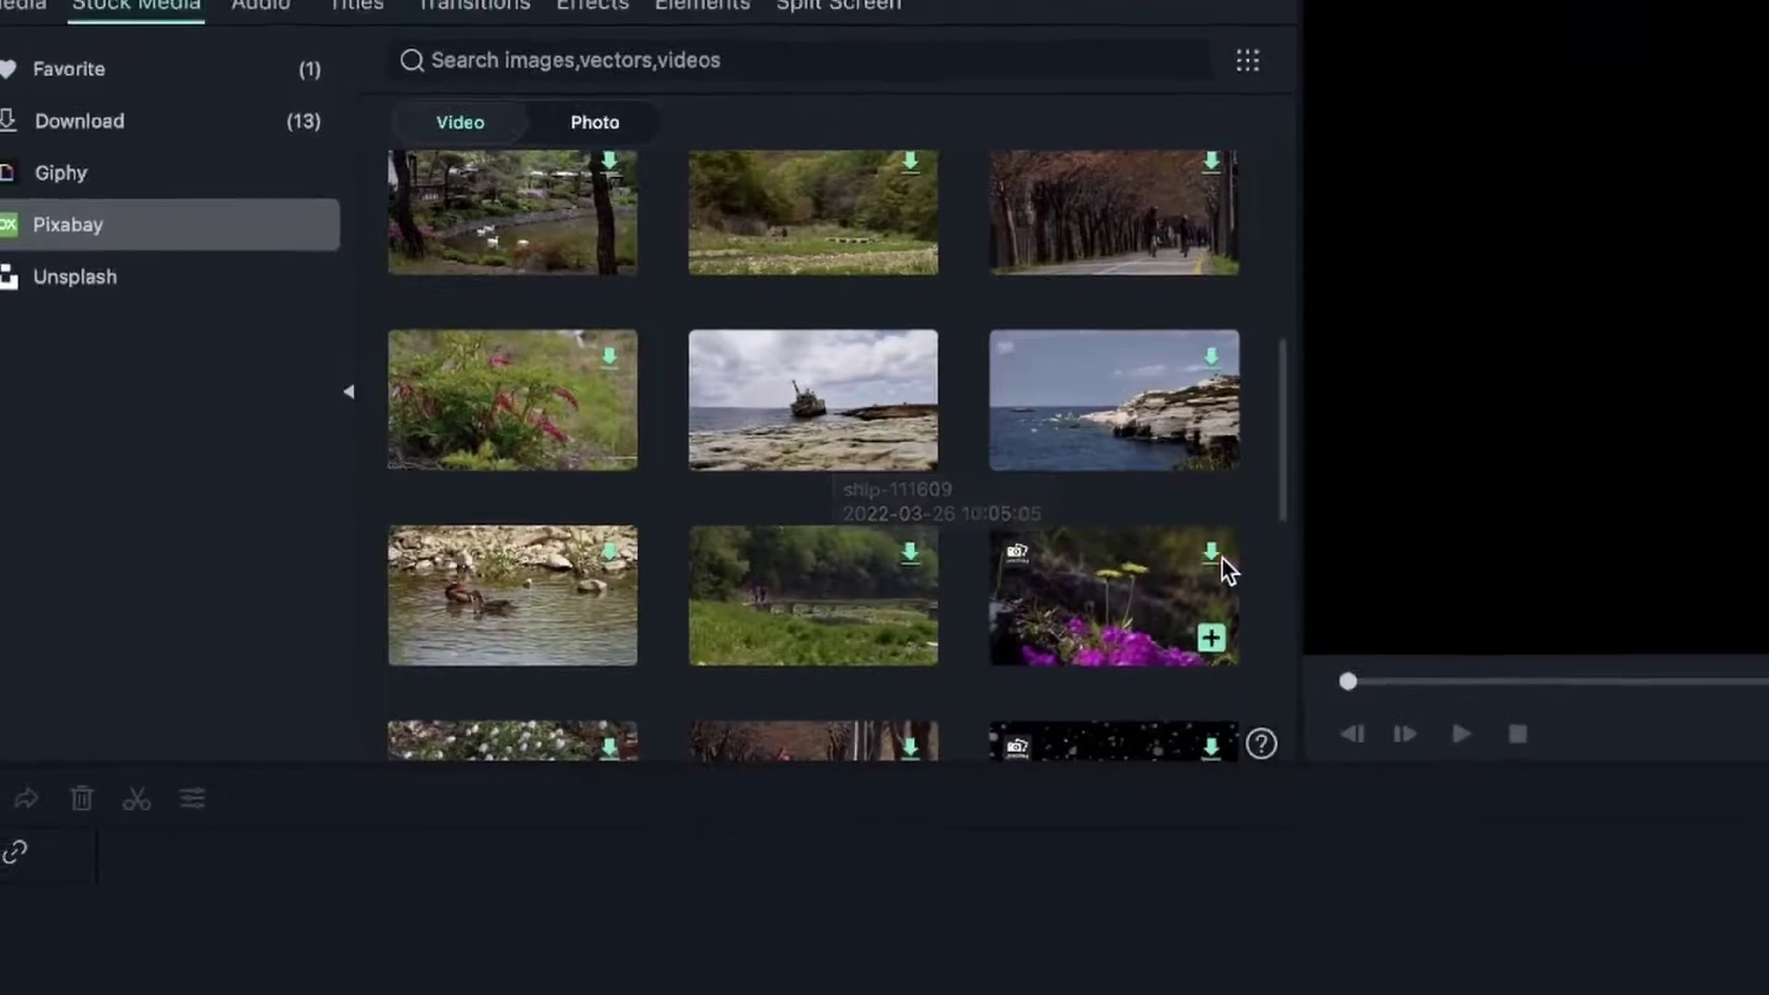
left_click(1647, 659)
left_click(1061, 716)
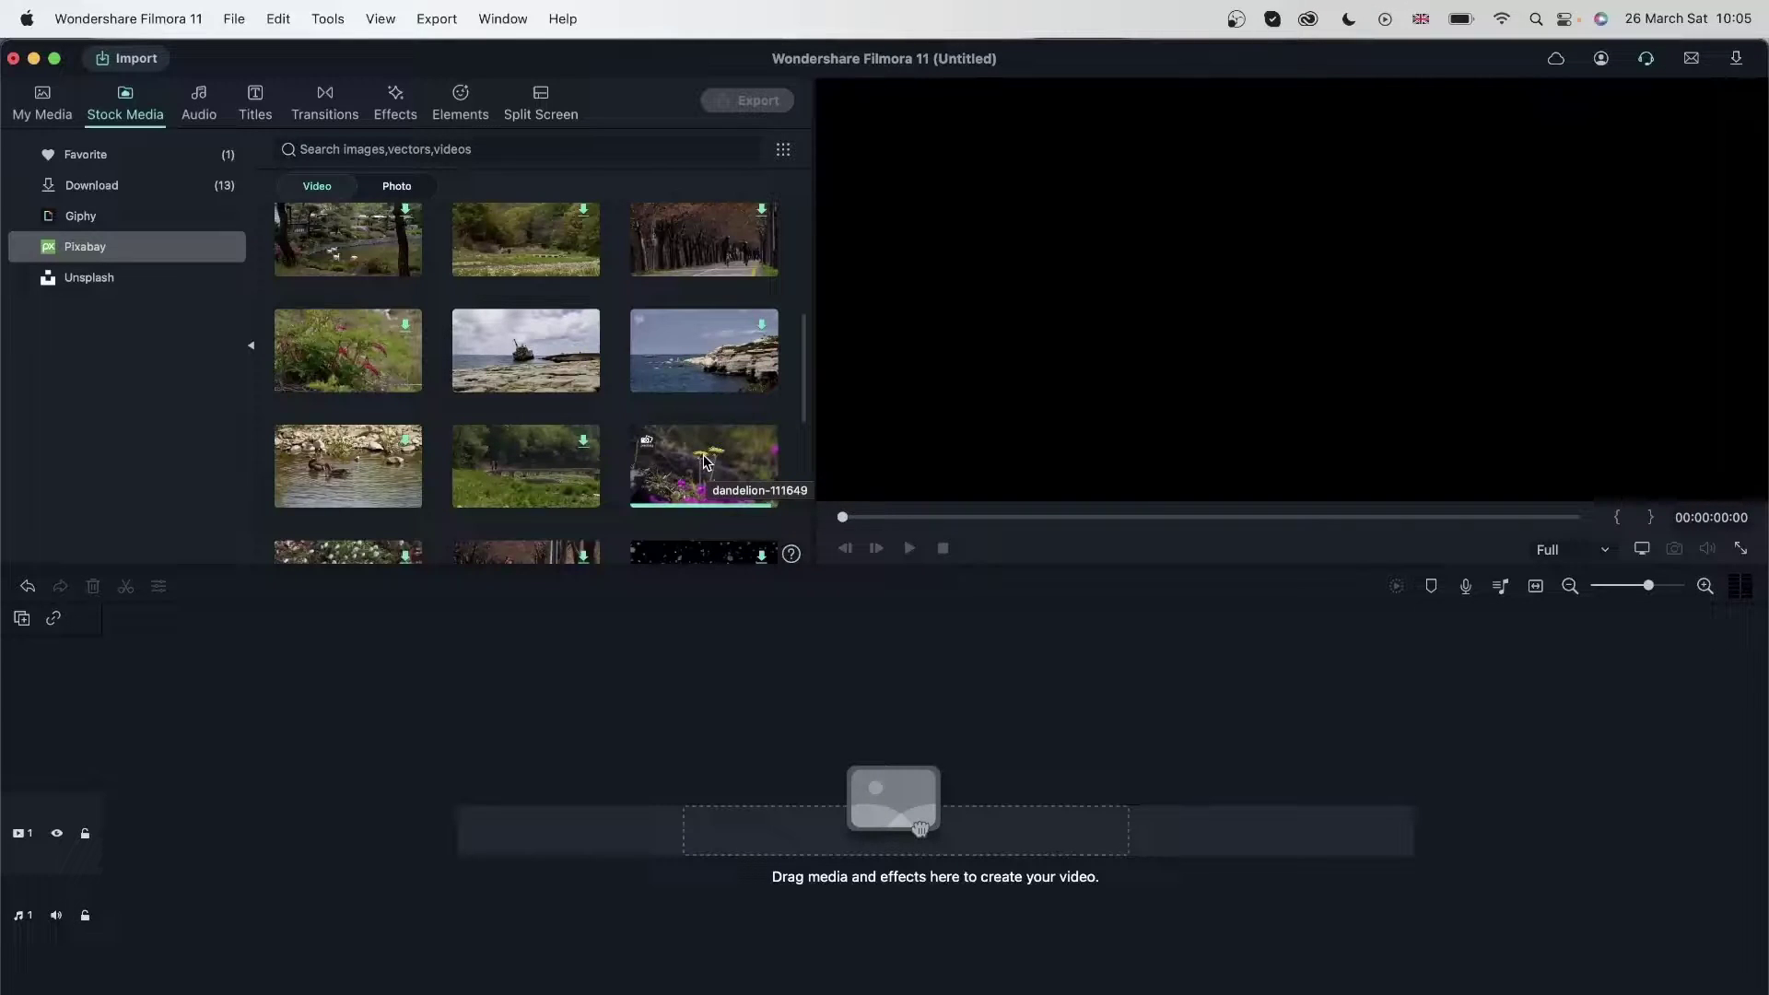
Add the ship clip to the timeline, matching the project to 3840X2160 25.00fps, and append the dandelion clip after it
left_click(584, 376)
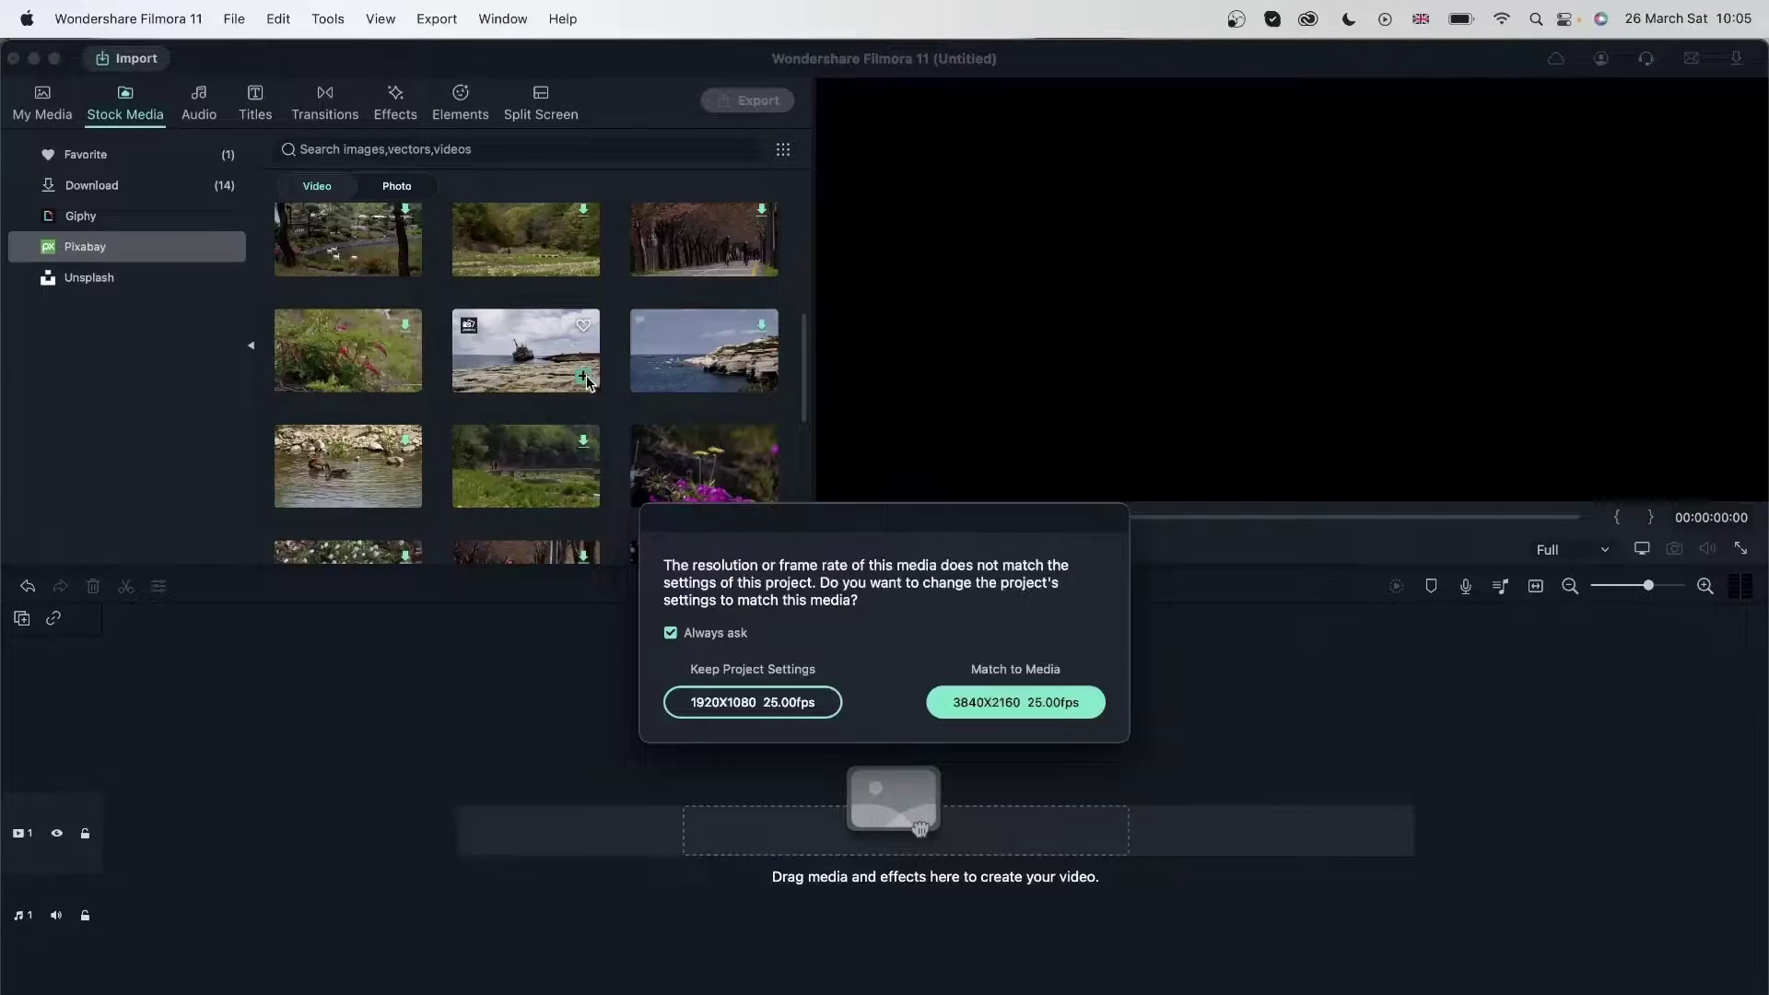
left_click(1017, 703)
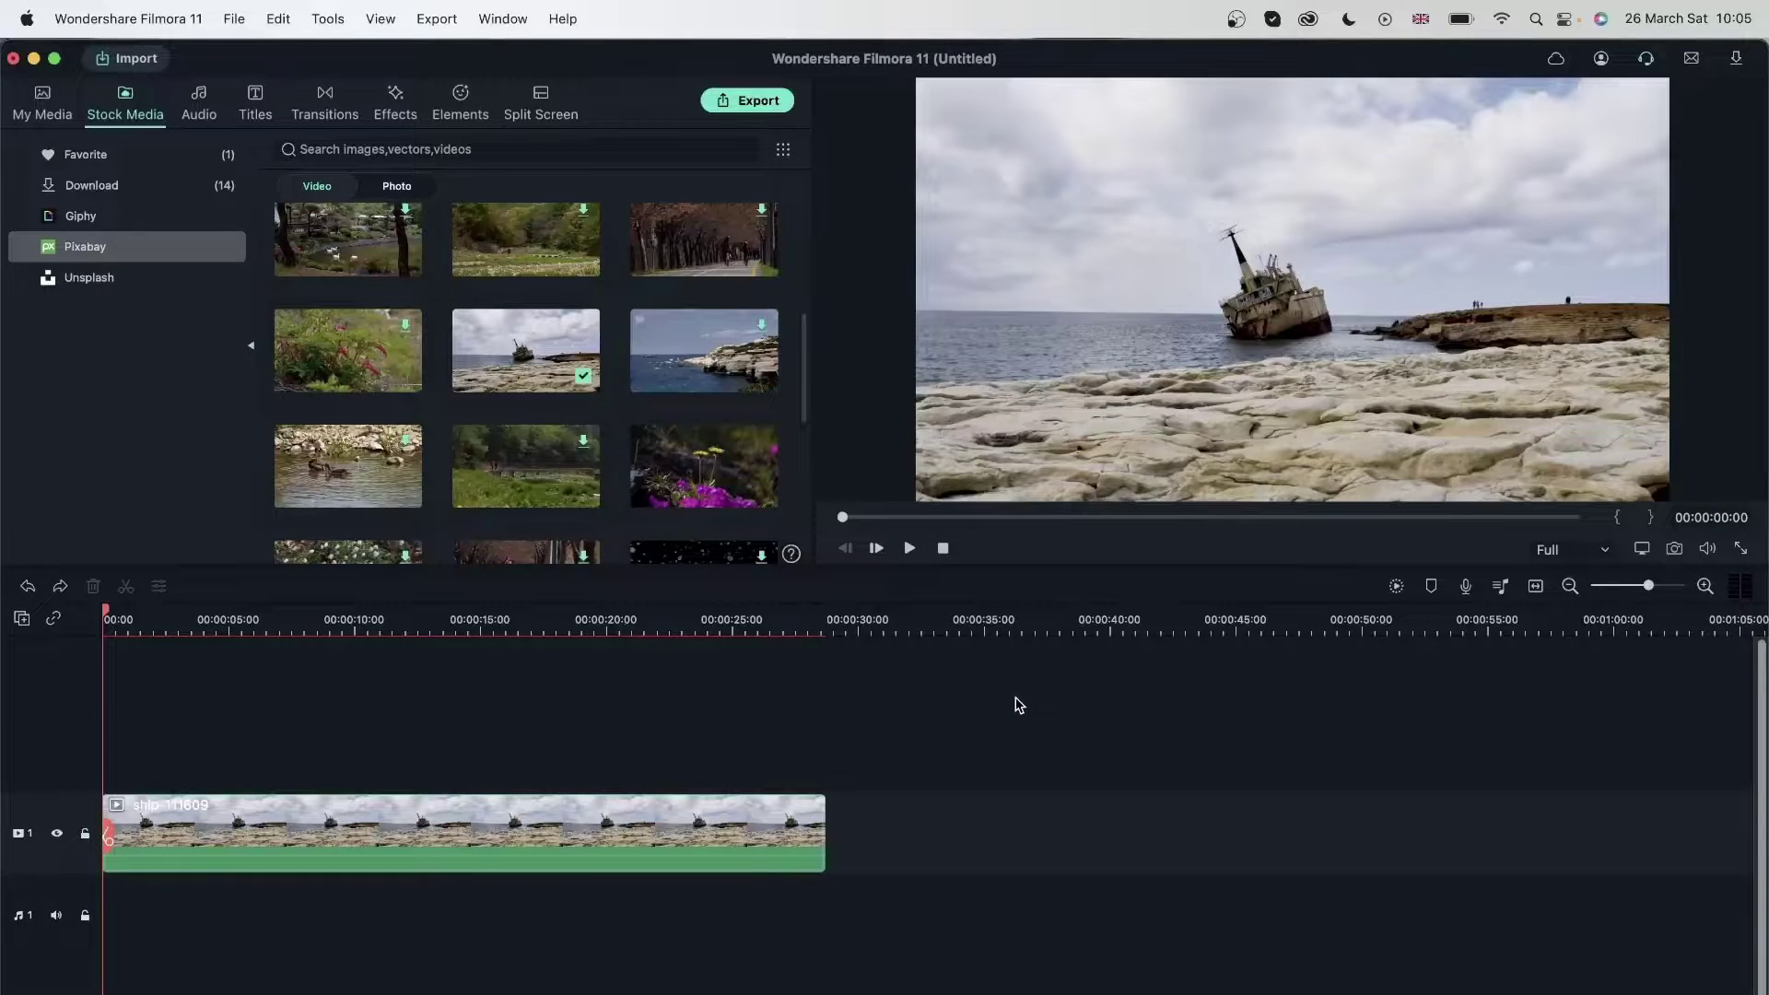
left_click(762, 493)
left_click(762, 493)
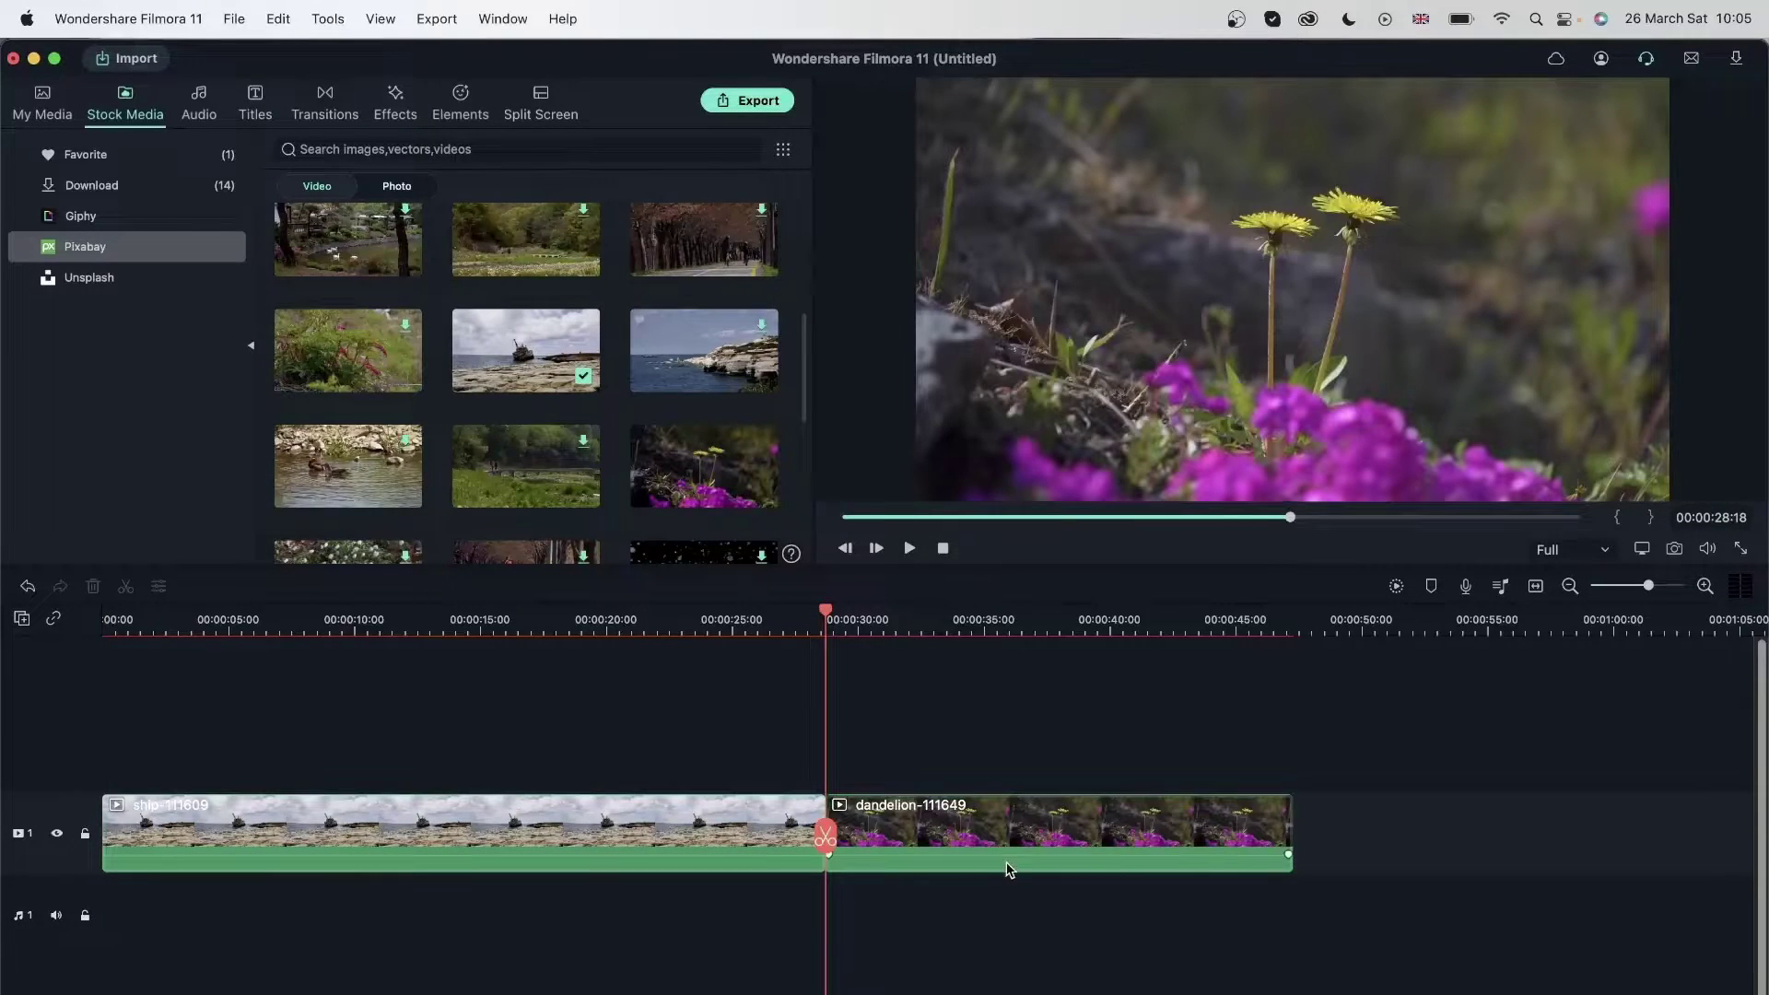
Preview the dandelion clip on the timeline at 00:00:37:18 and check the source clip's properties
left_click(940, 628)
left_click_drag(945, 615, 1052, 617)
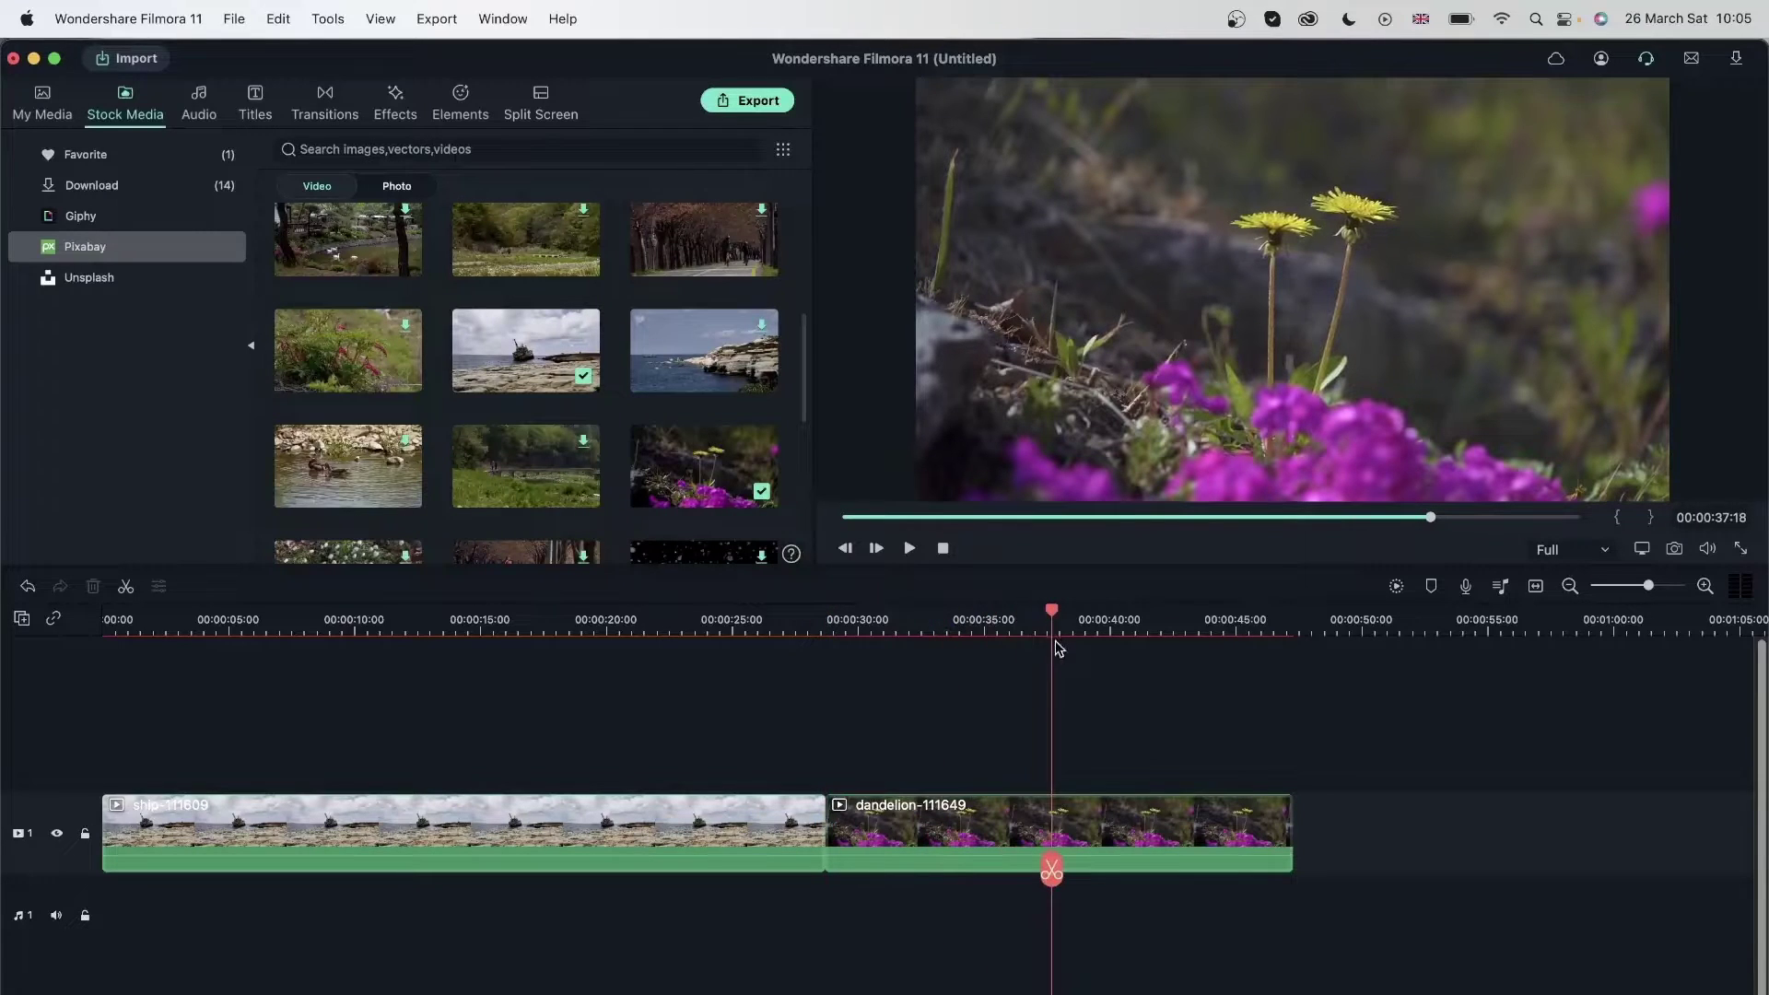
right_click(669, 481)
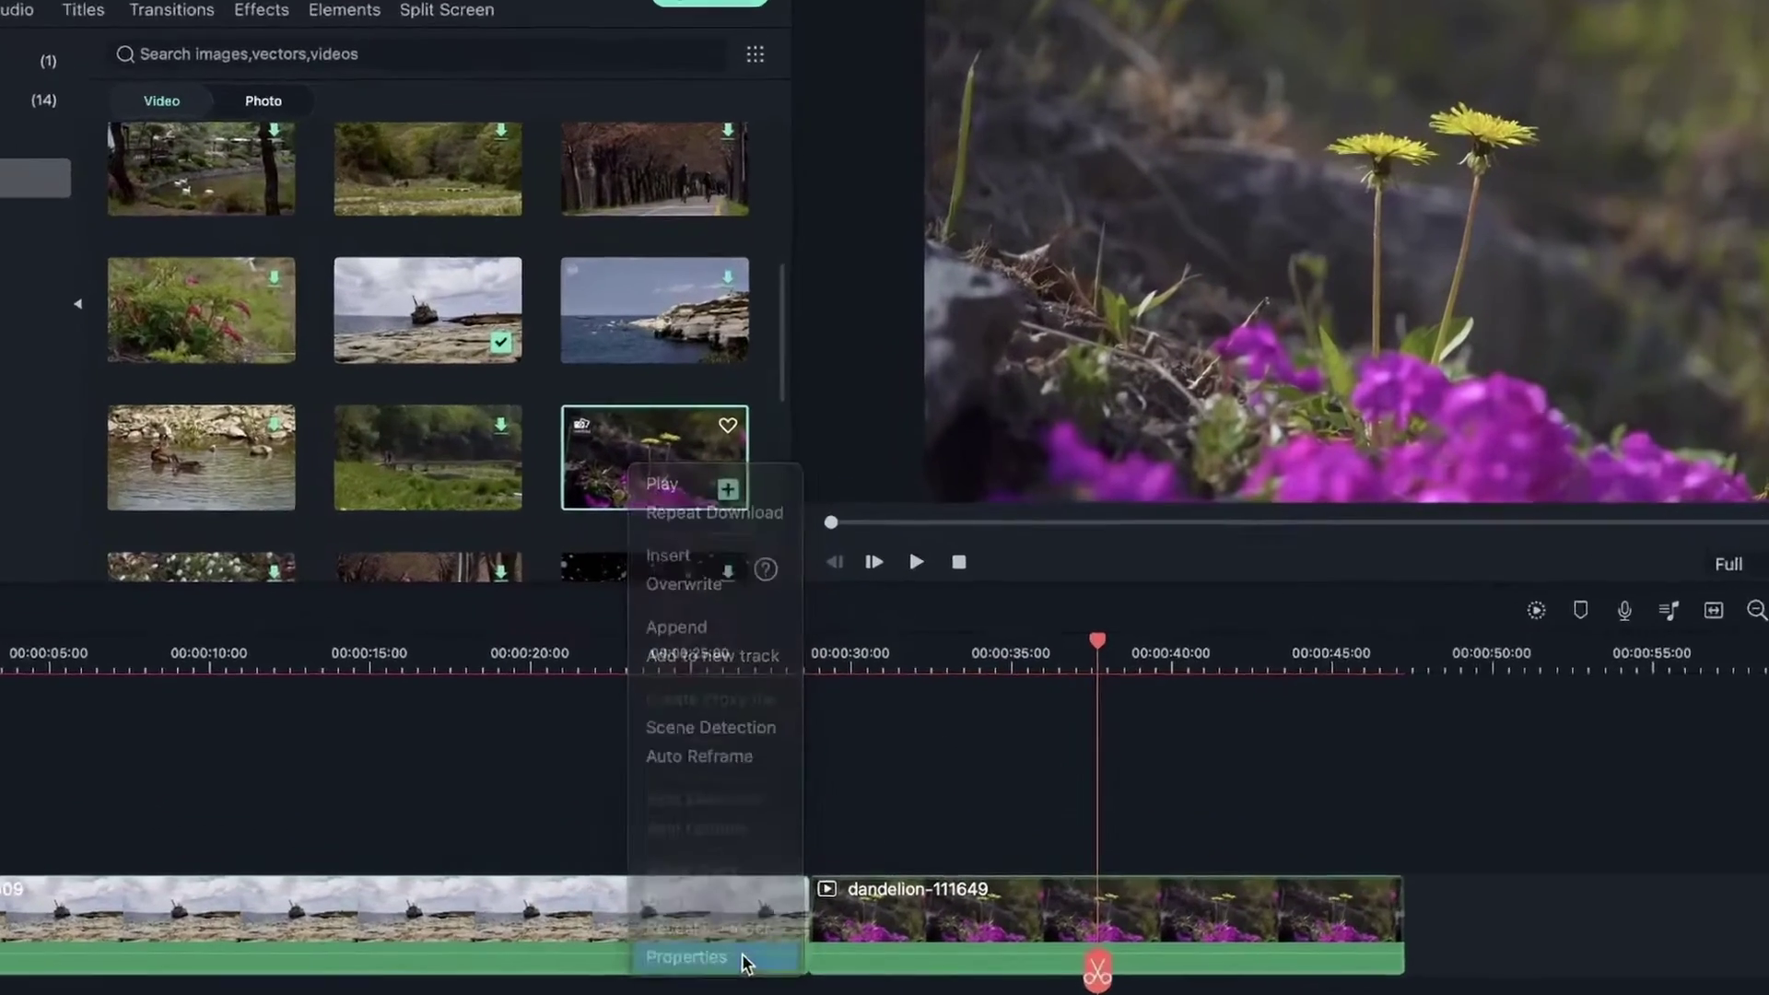
left_click(743, 958)
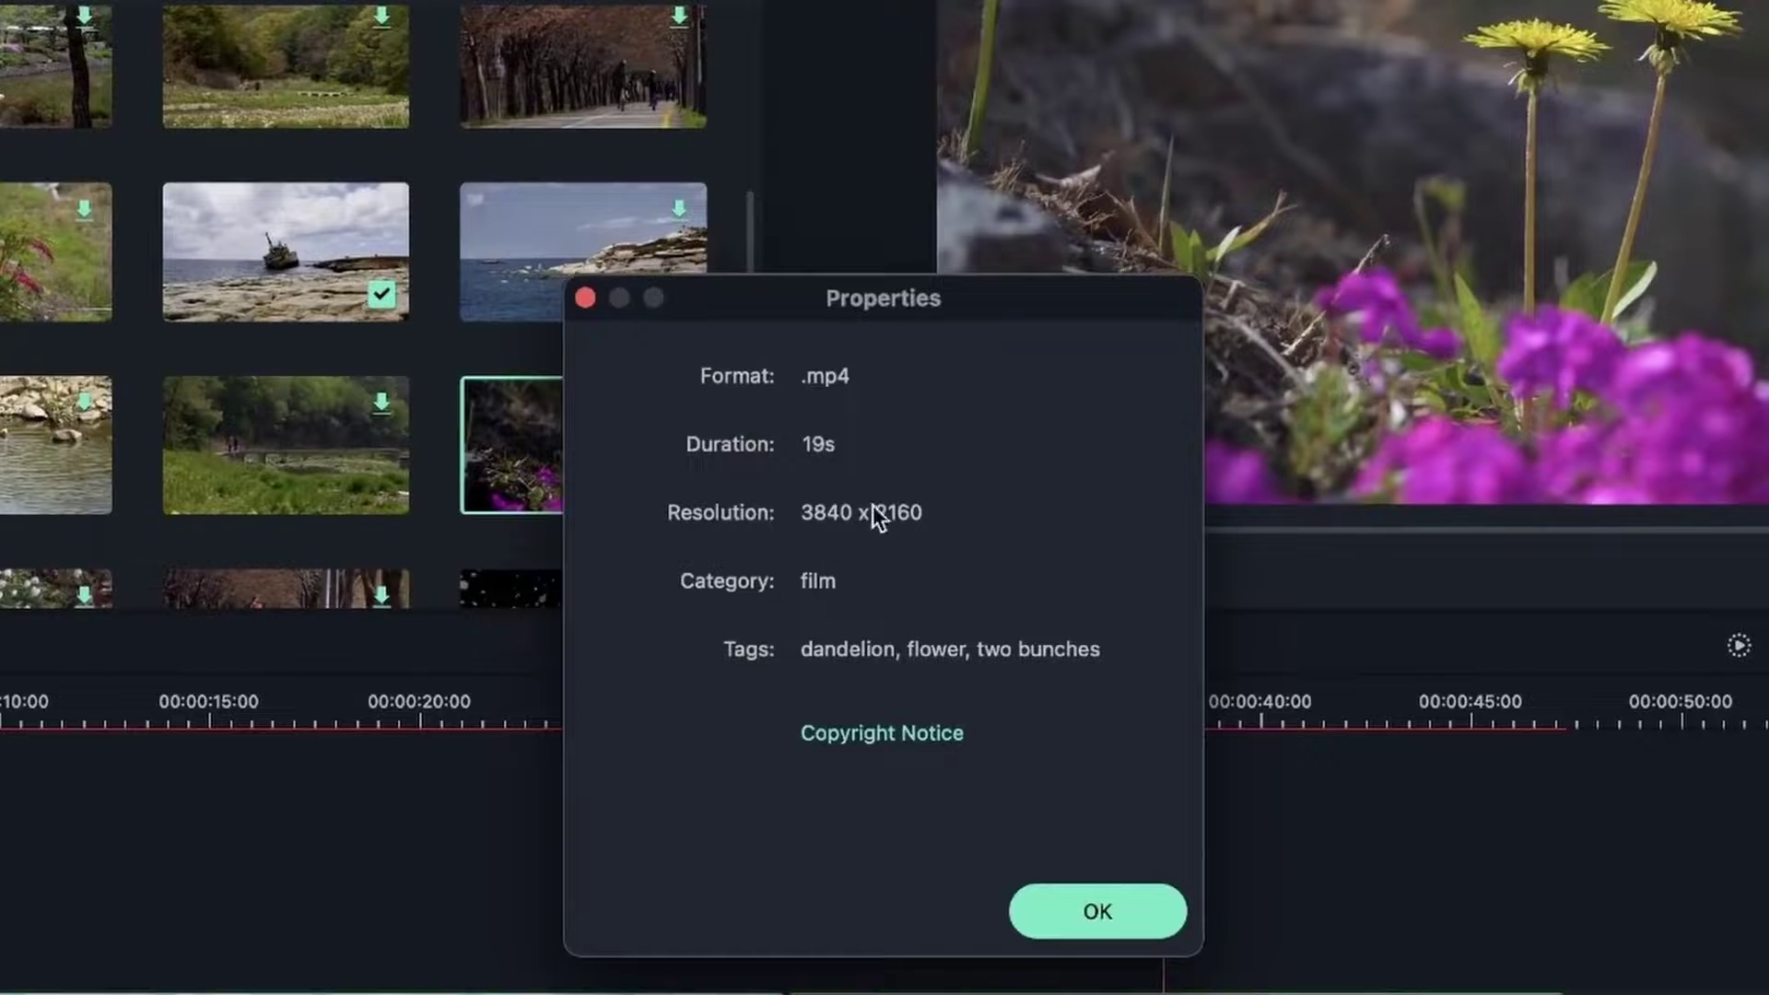
left_click(1083, 904)
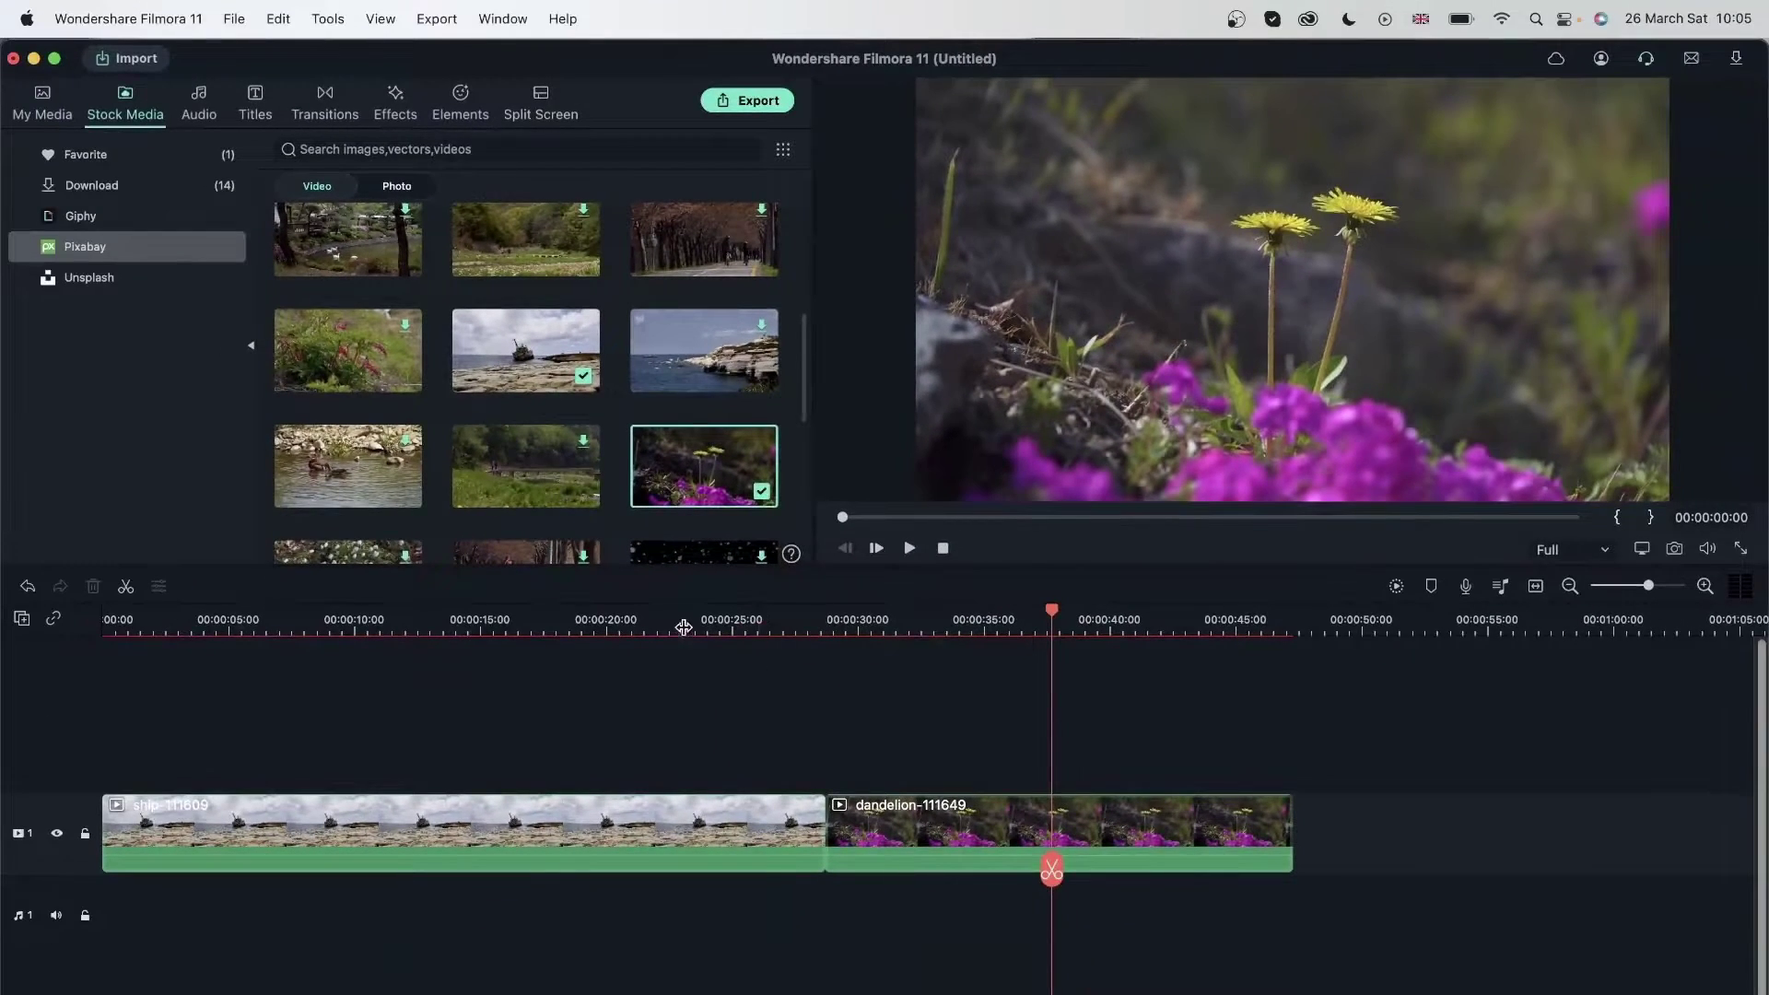
Scrub the playhead through the ship and dandelion clips to preview different points of the timeline
left_click(683, 627)
left_click(914, 626)
left_click(1067, 626)
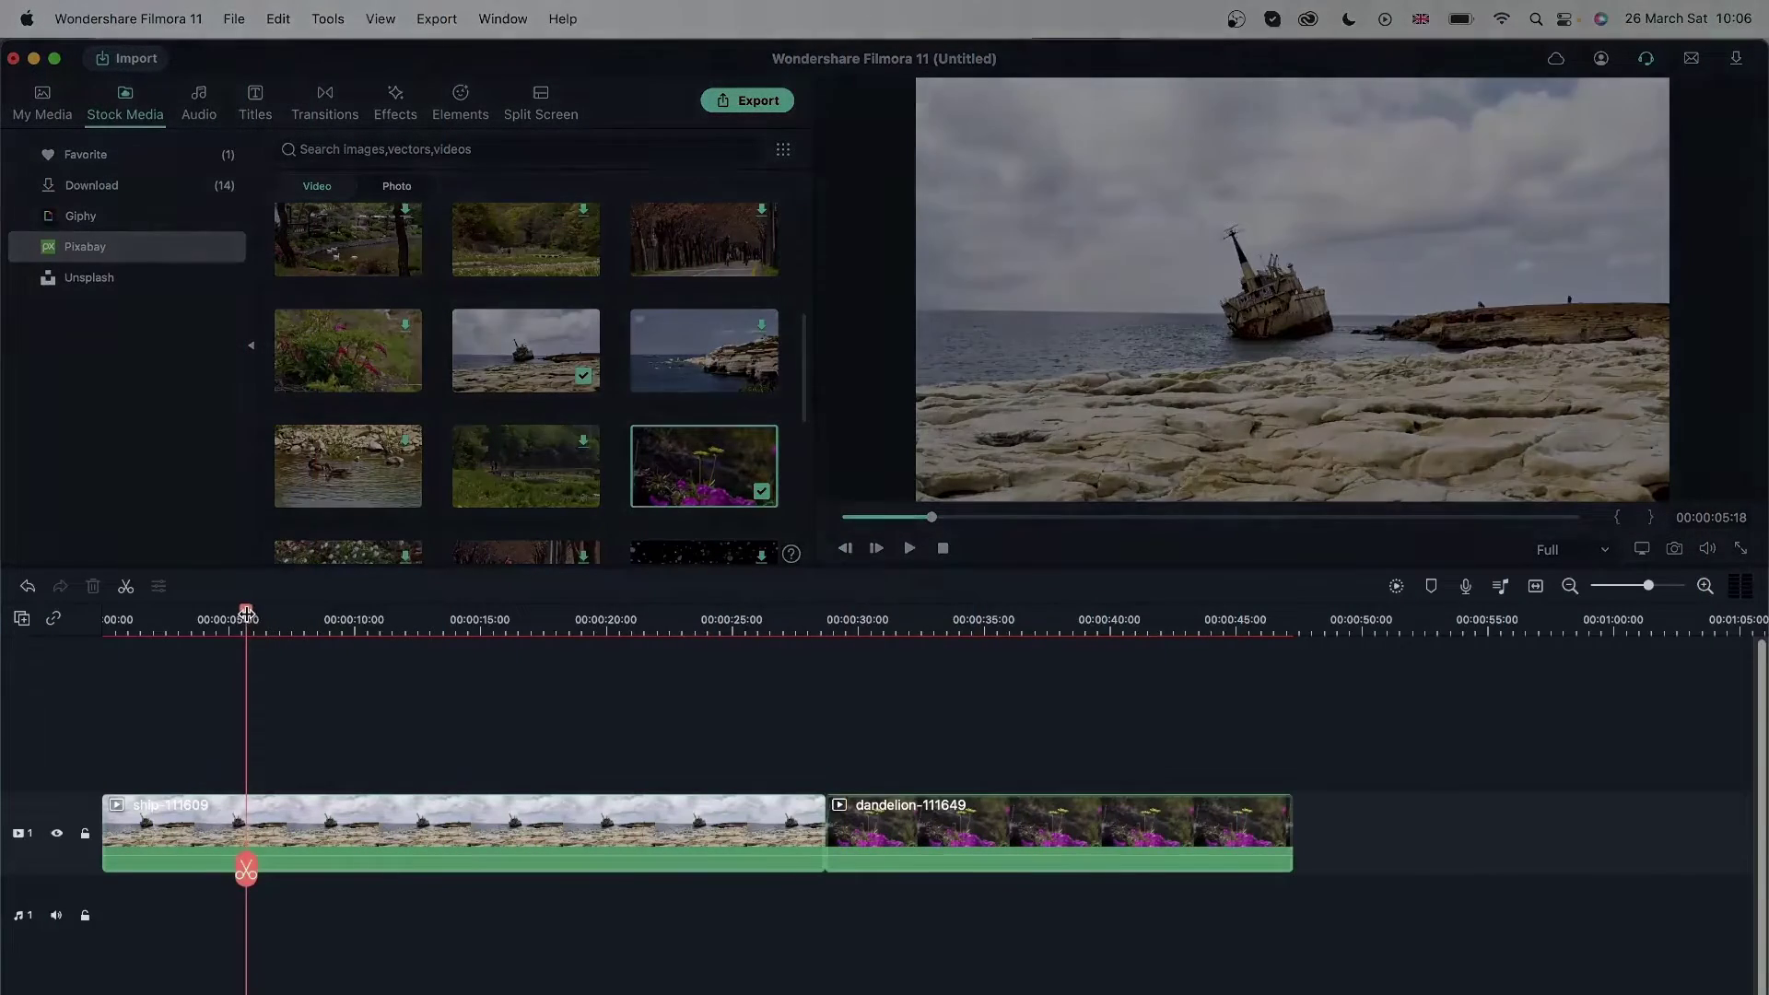
Zoom the timeline in and out to examine both clips at different time scales
scroll(221, 616, "down", 3)
scroll(528, 626, "up", 5)
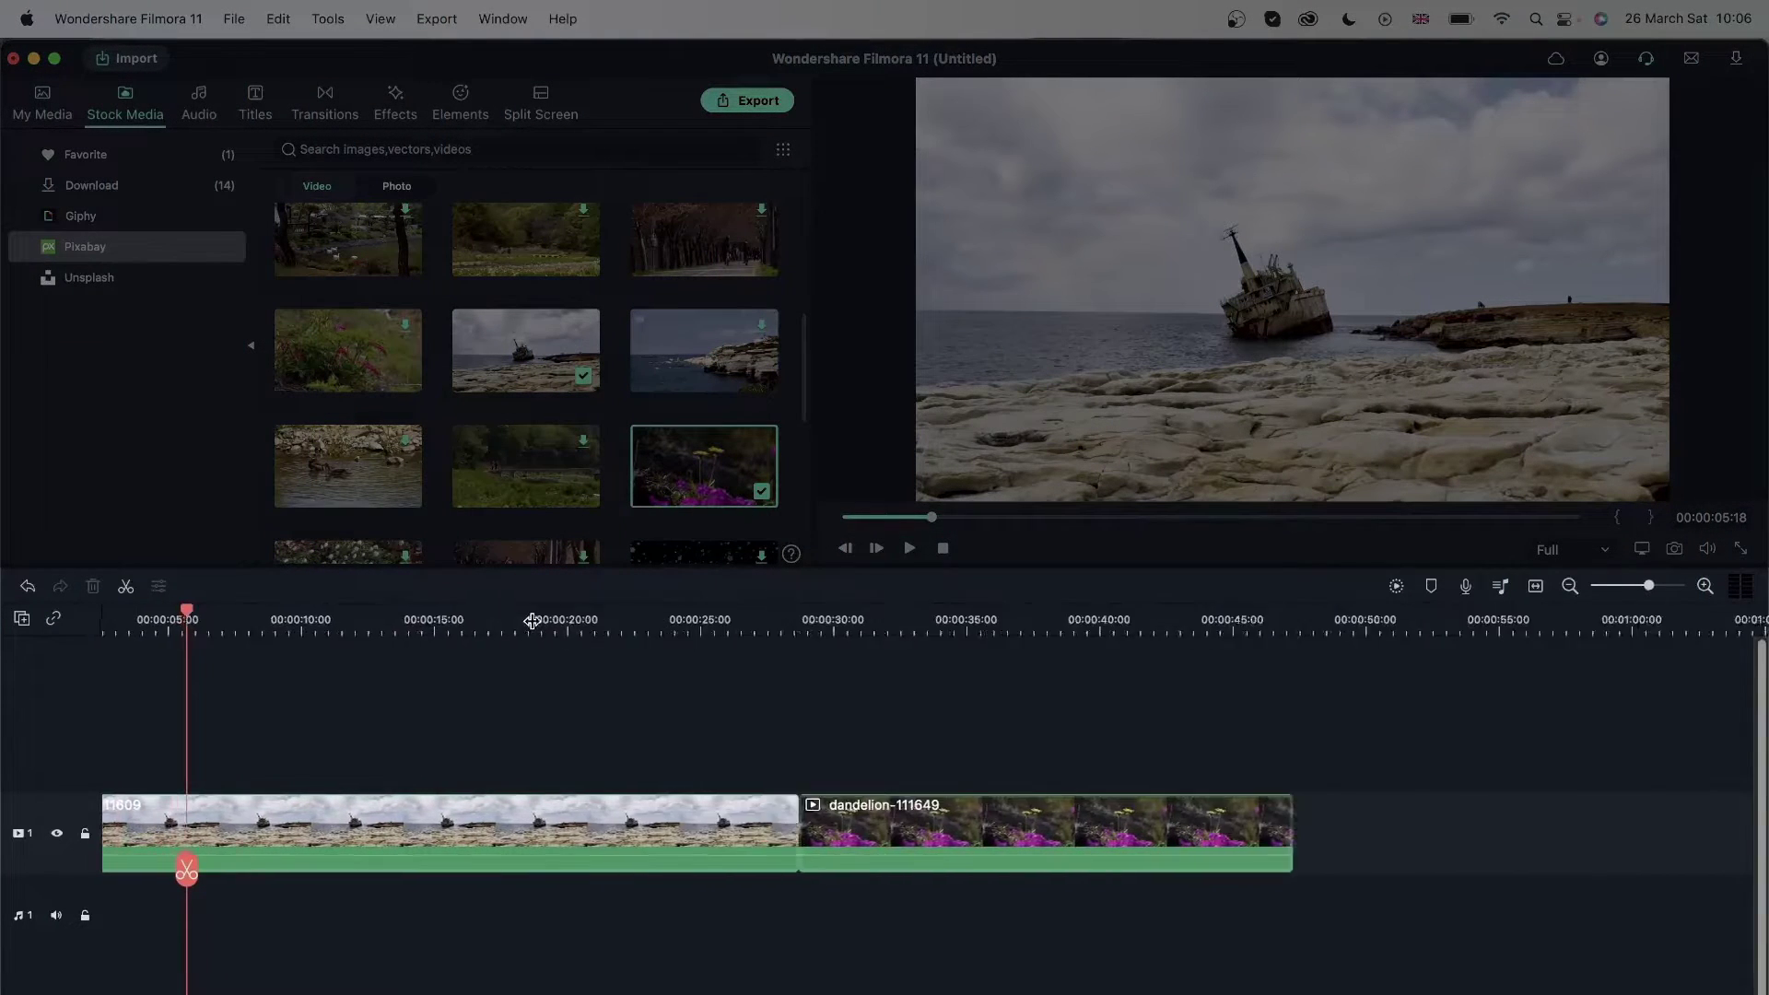
scroll(368, 619, "down", 4)
scroll(476, 623, "up", 4)
scroll(476, 623, "down", 3)
left_click(1570, 586)
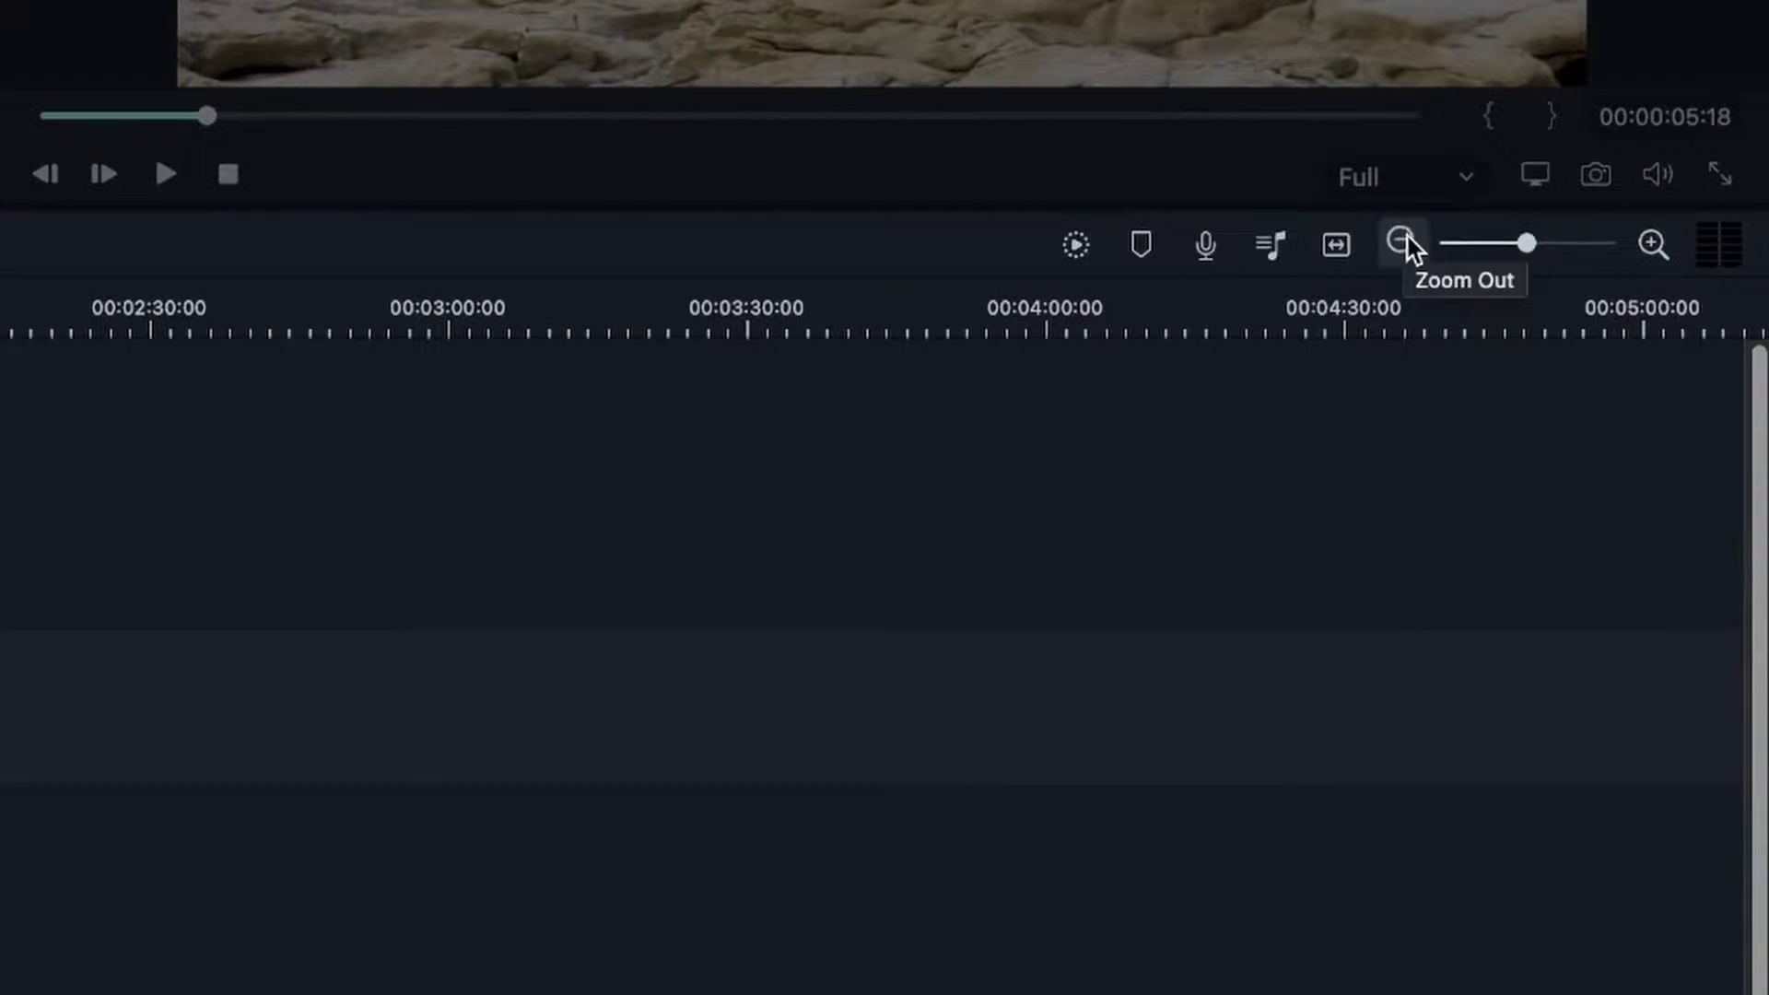
left_click(1400, 244)
scroll(1152, 652, "up", 5)
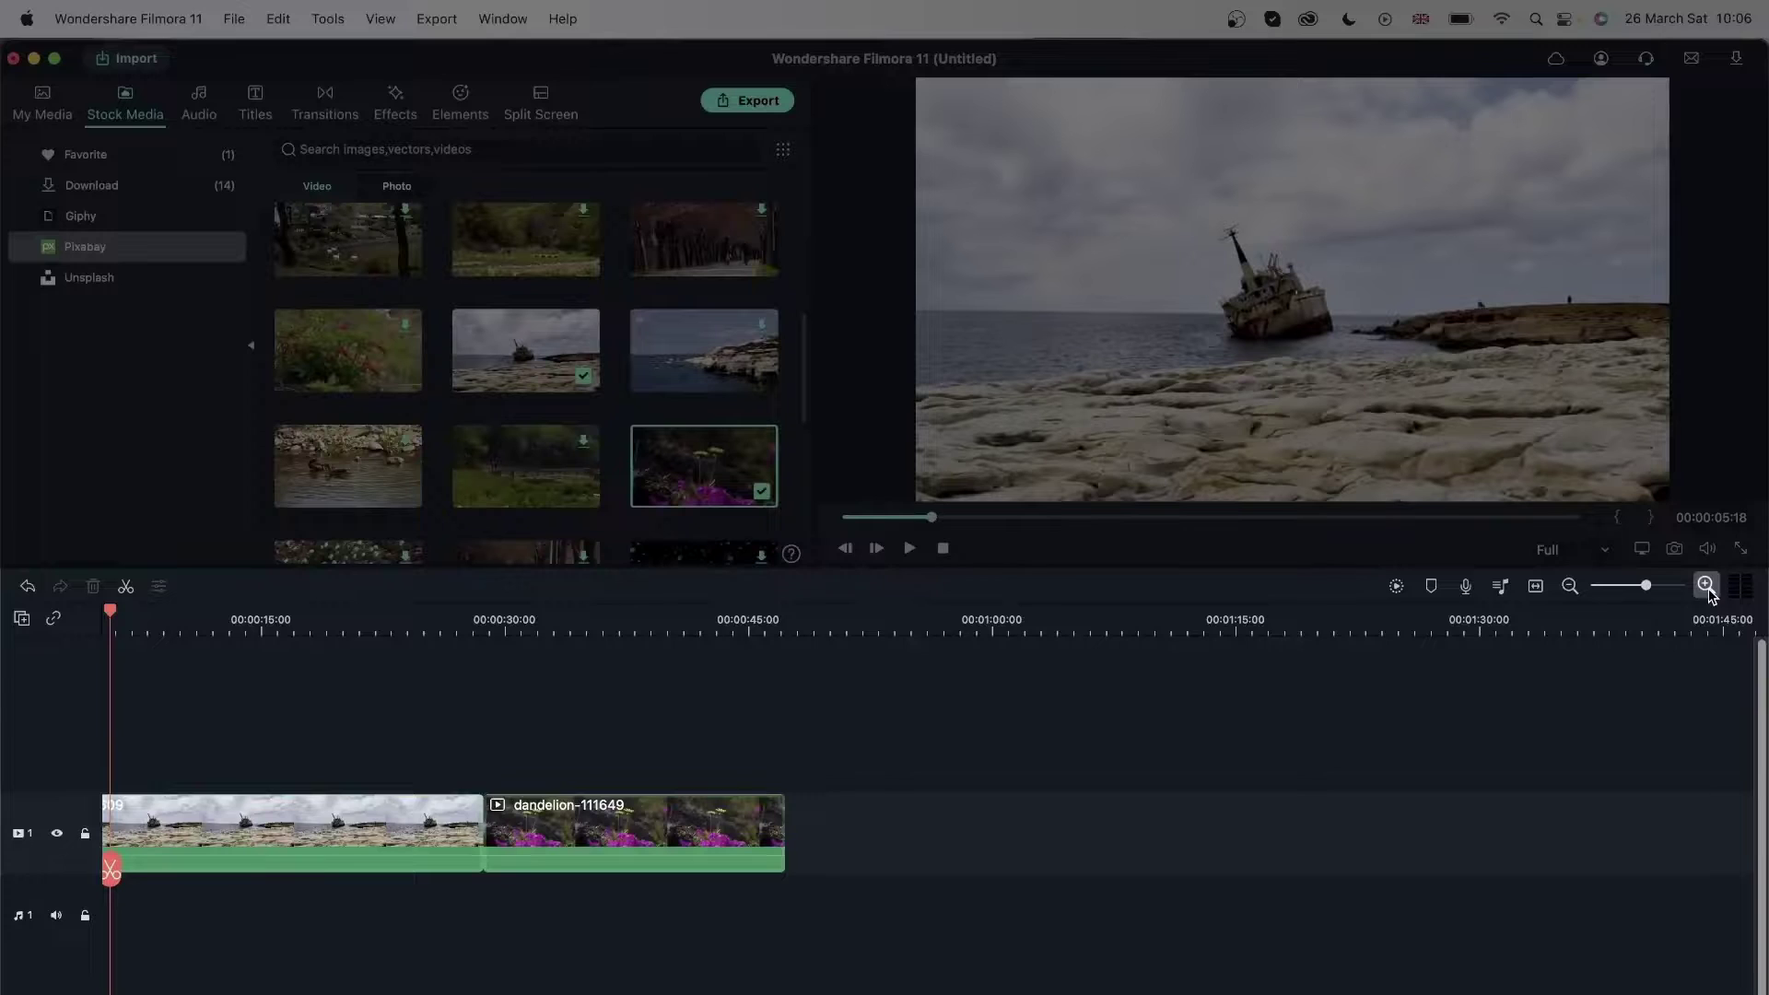
Open the crop editor for the ship clip on the timeline, compare its Pan and Zoom mode, and return to Crop
left_click(358, 815)
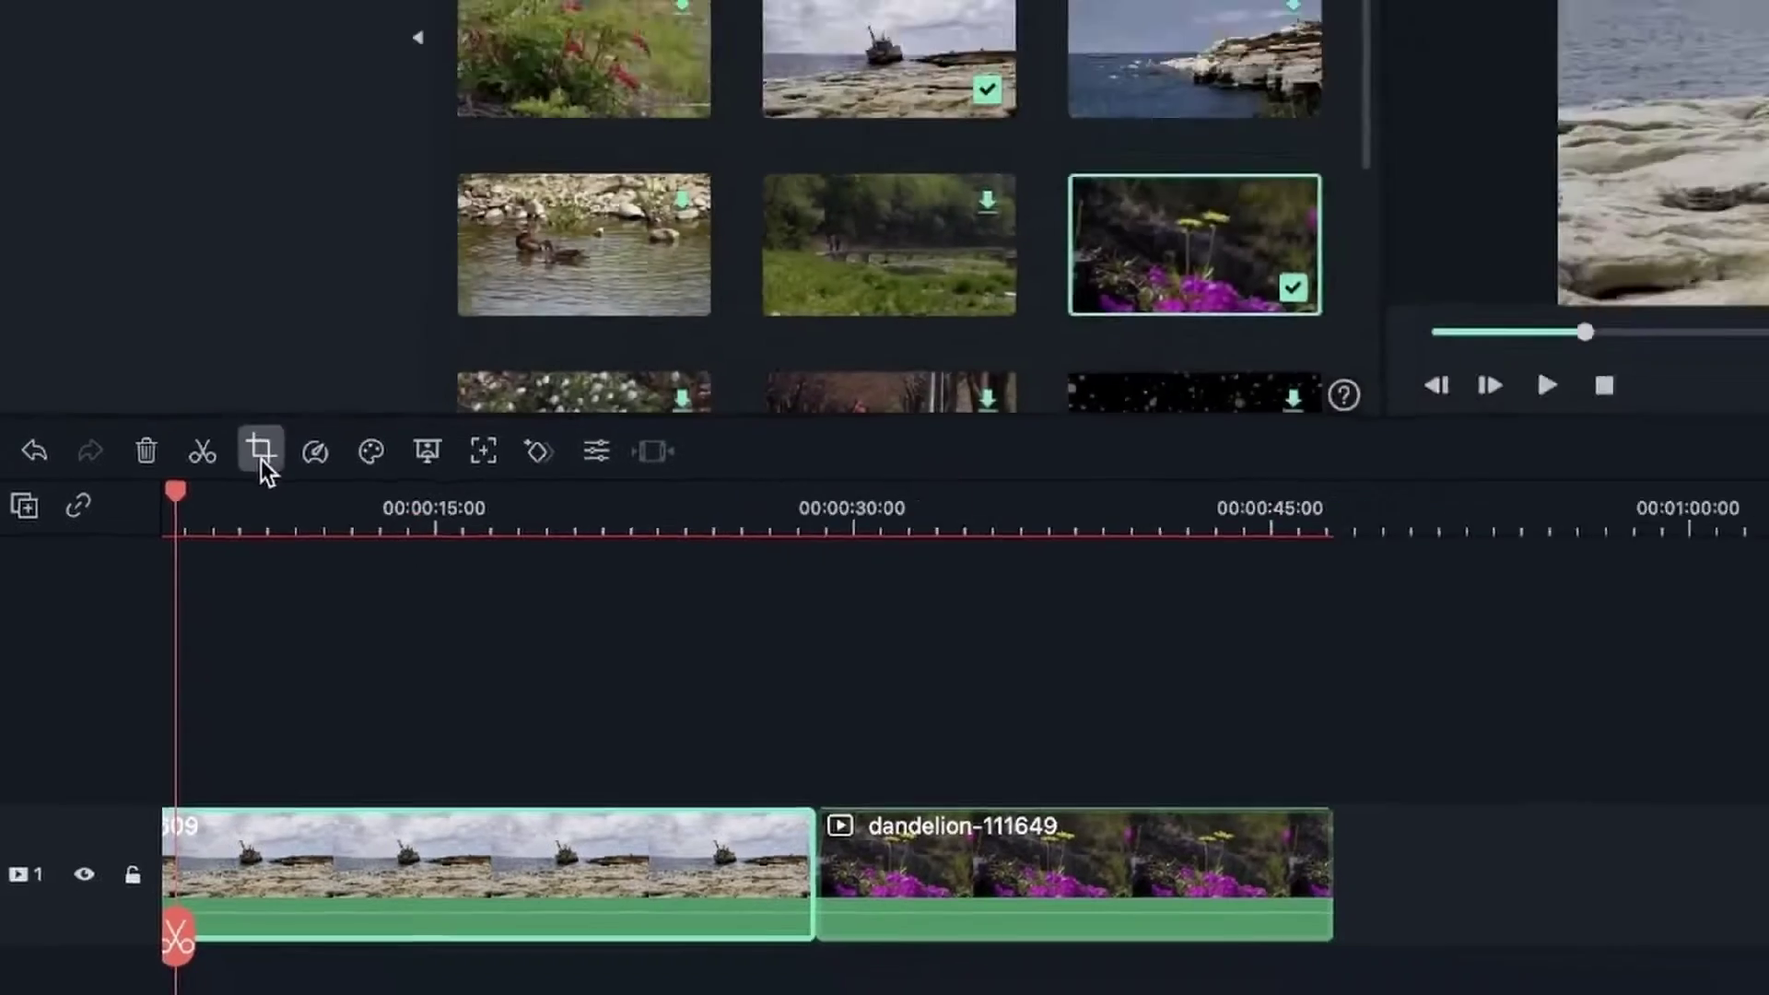
left_click(299, 398)
left_click_drag(902, 262, 716, 120)
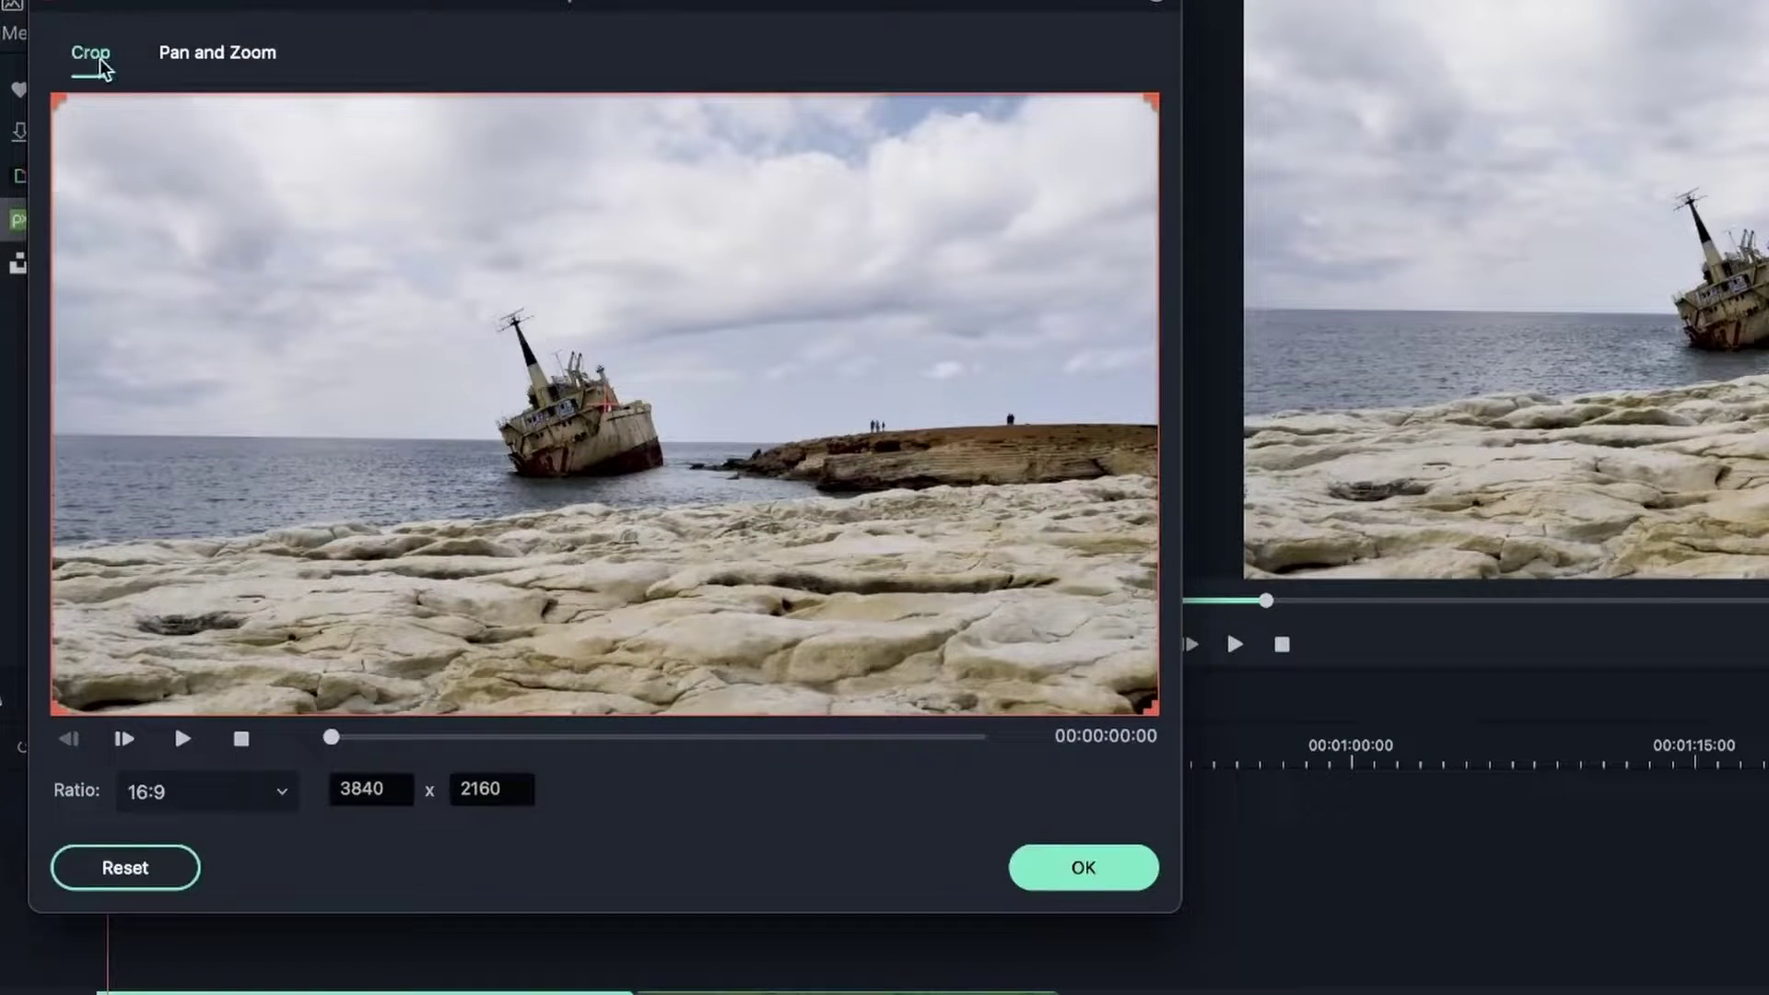
left_click(180, 57)
left_click(97, 57)
Try a 1:1 crop ratio on the ship clip and move the square frame sideways across the image
left_click(191, 794)
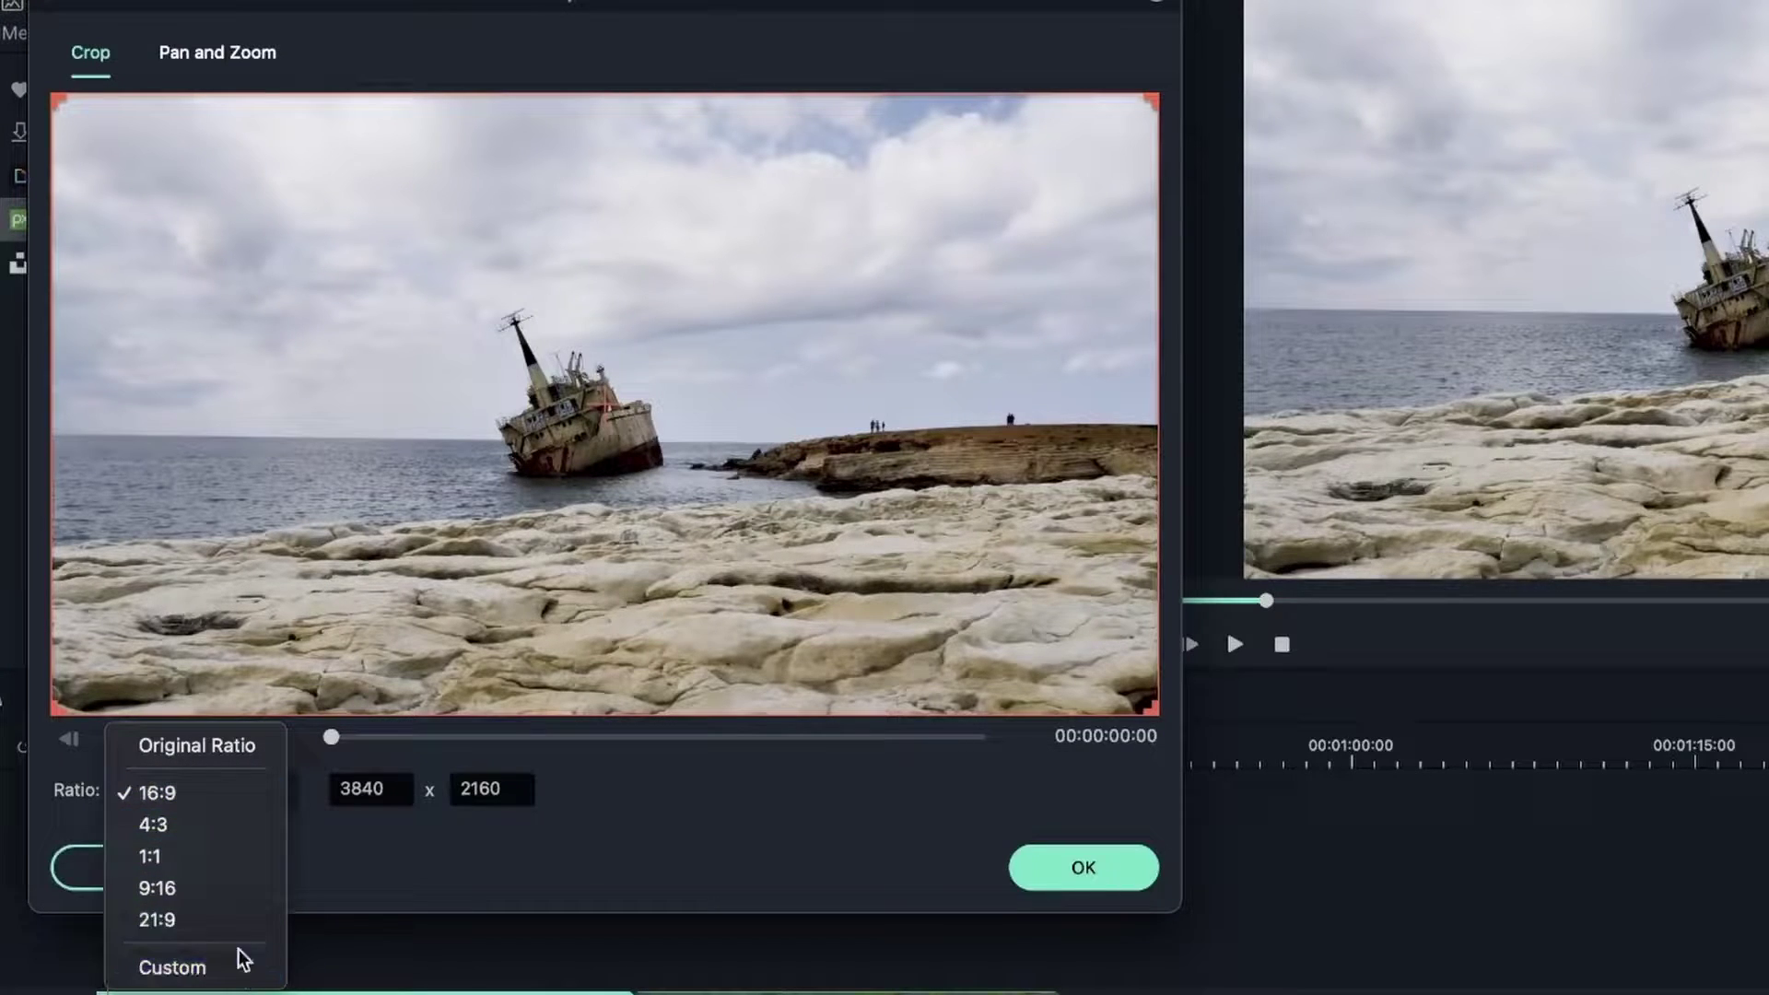
left_click(227, 859)
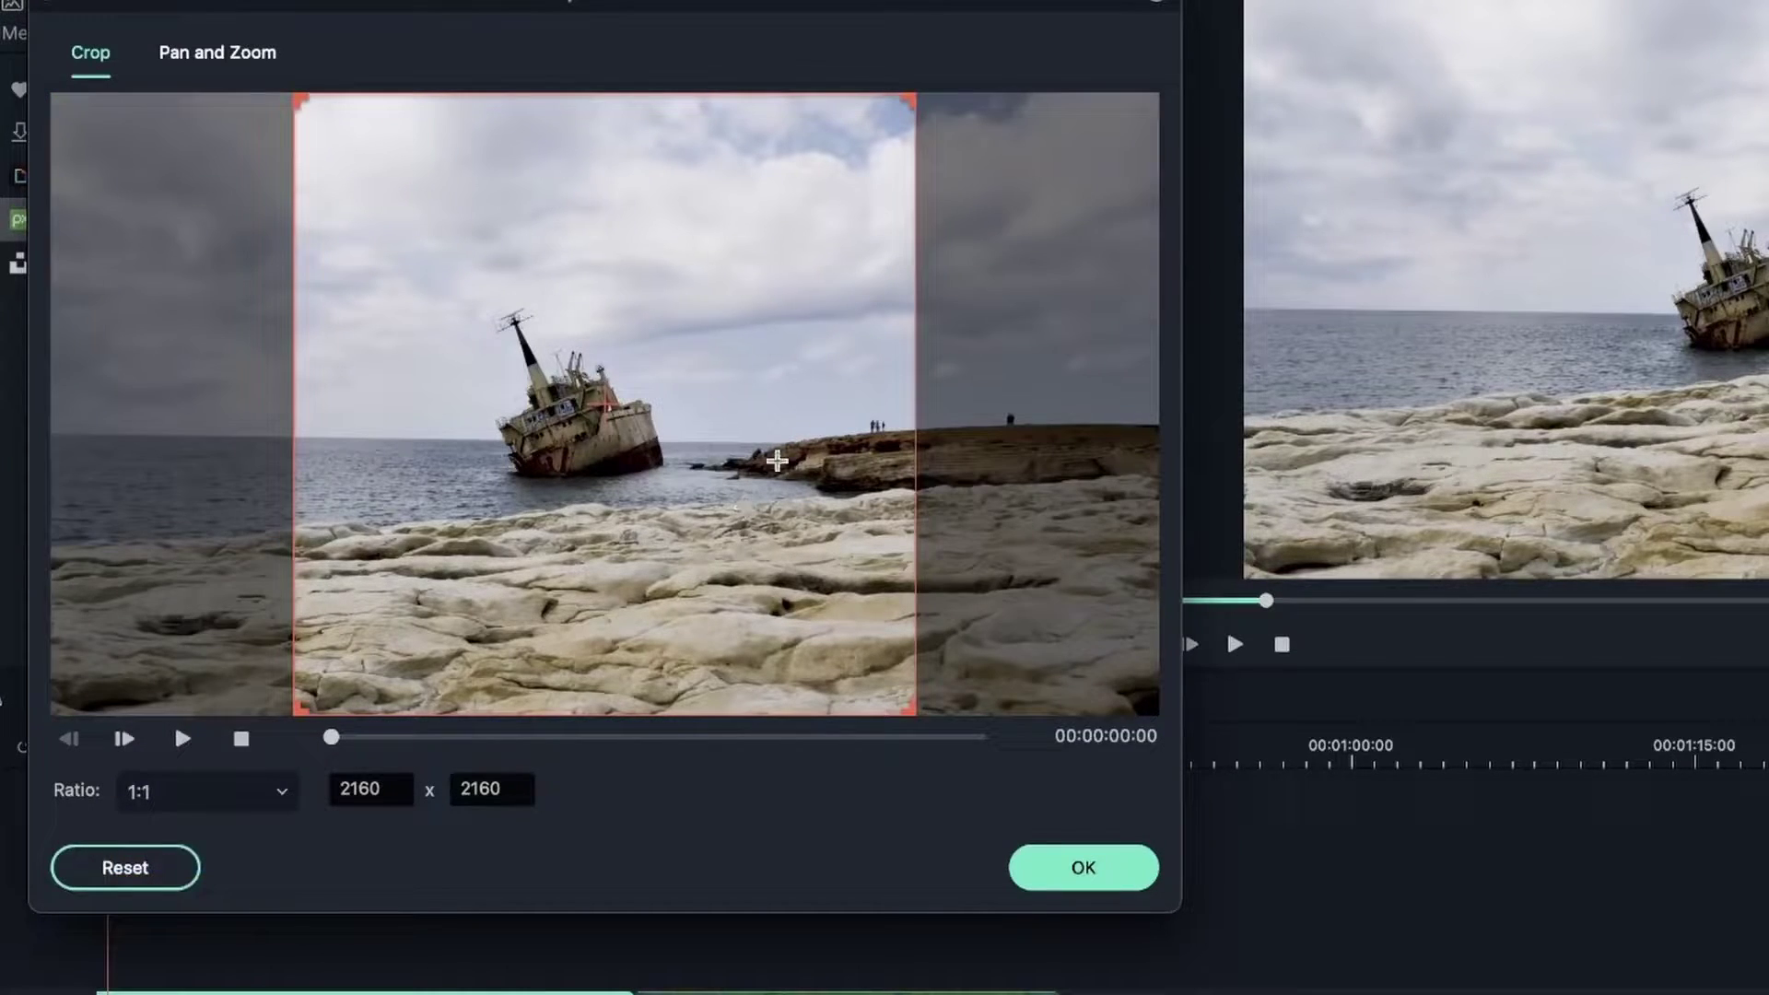
left_click_drag(587, 402, 948, 438)
left_click_drag(818, 489, 573, 490)
Try a 4:3 crop ratio and shift the 2160 x 1620 frame down over the ship and rocks
left_click(273, 794)
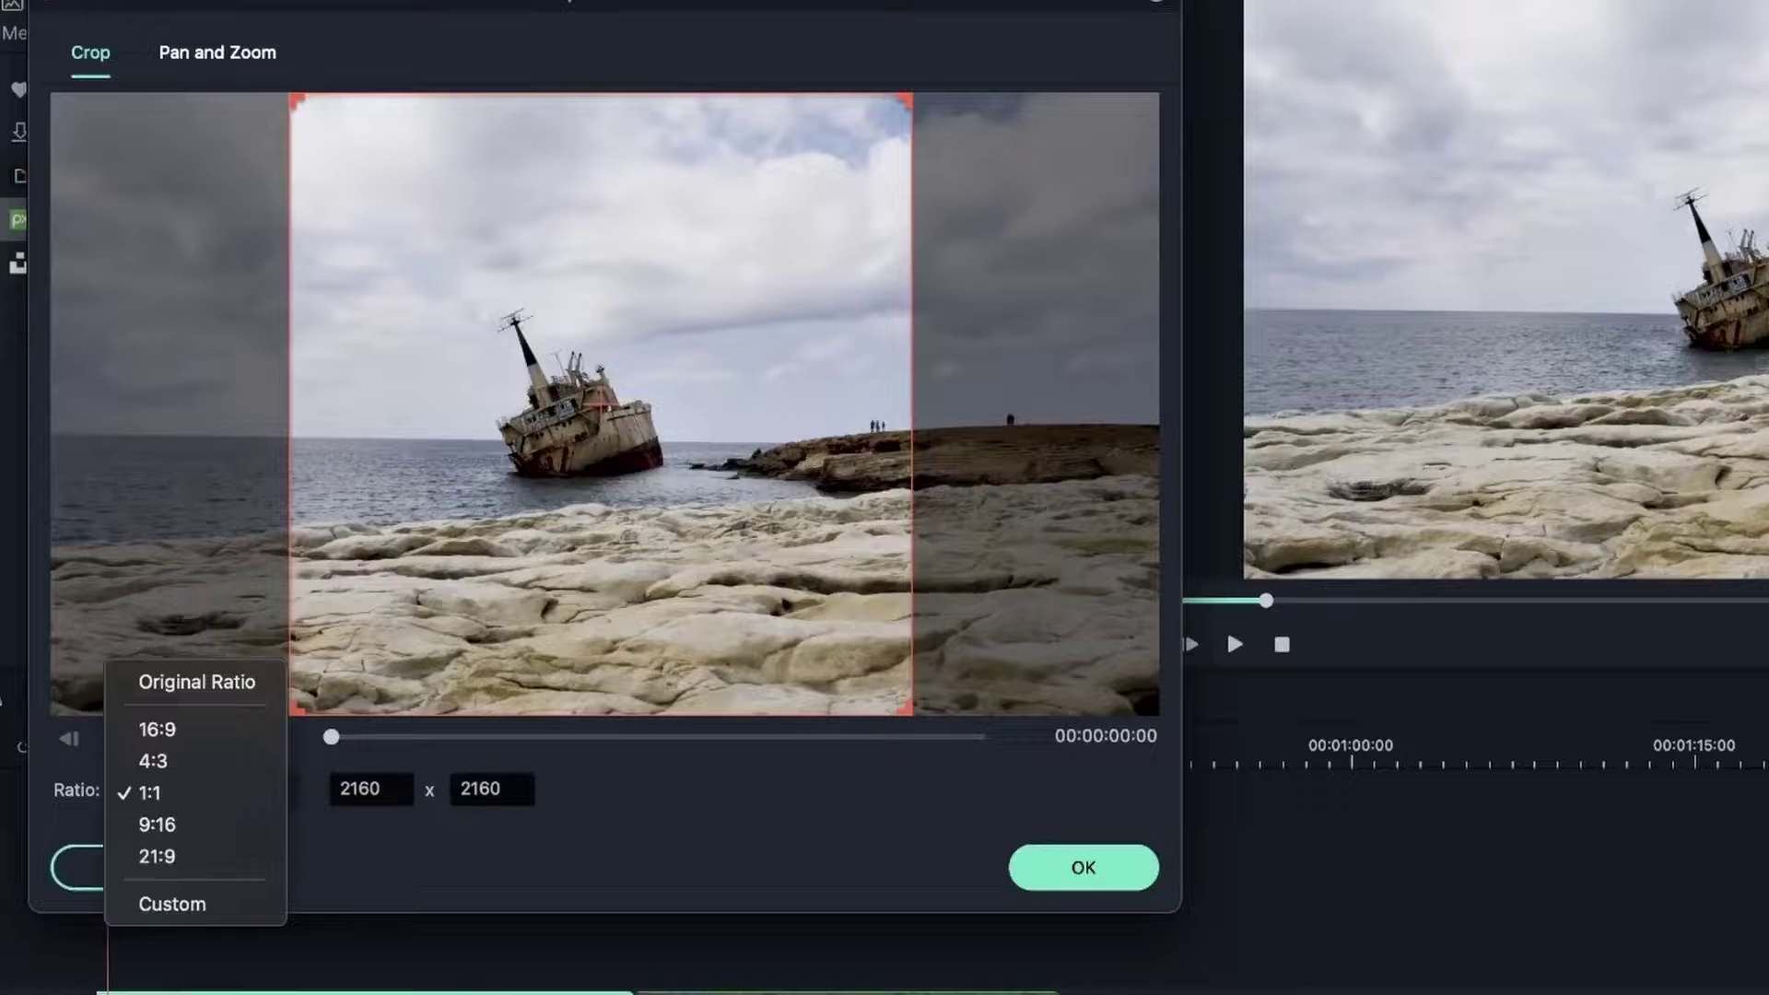
left_click(156, 761)
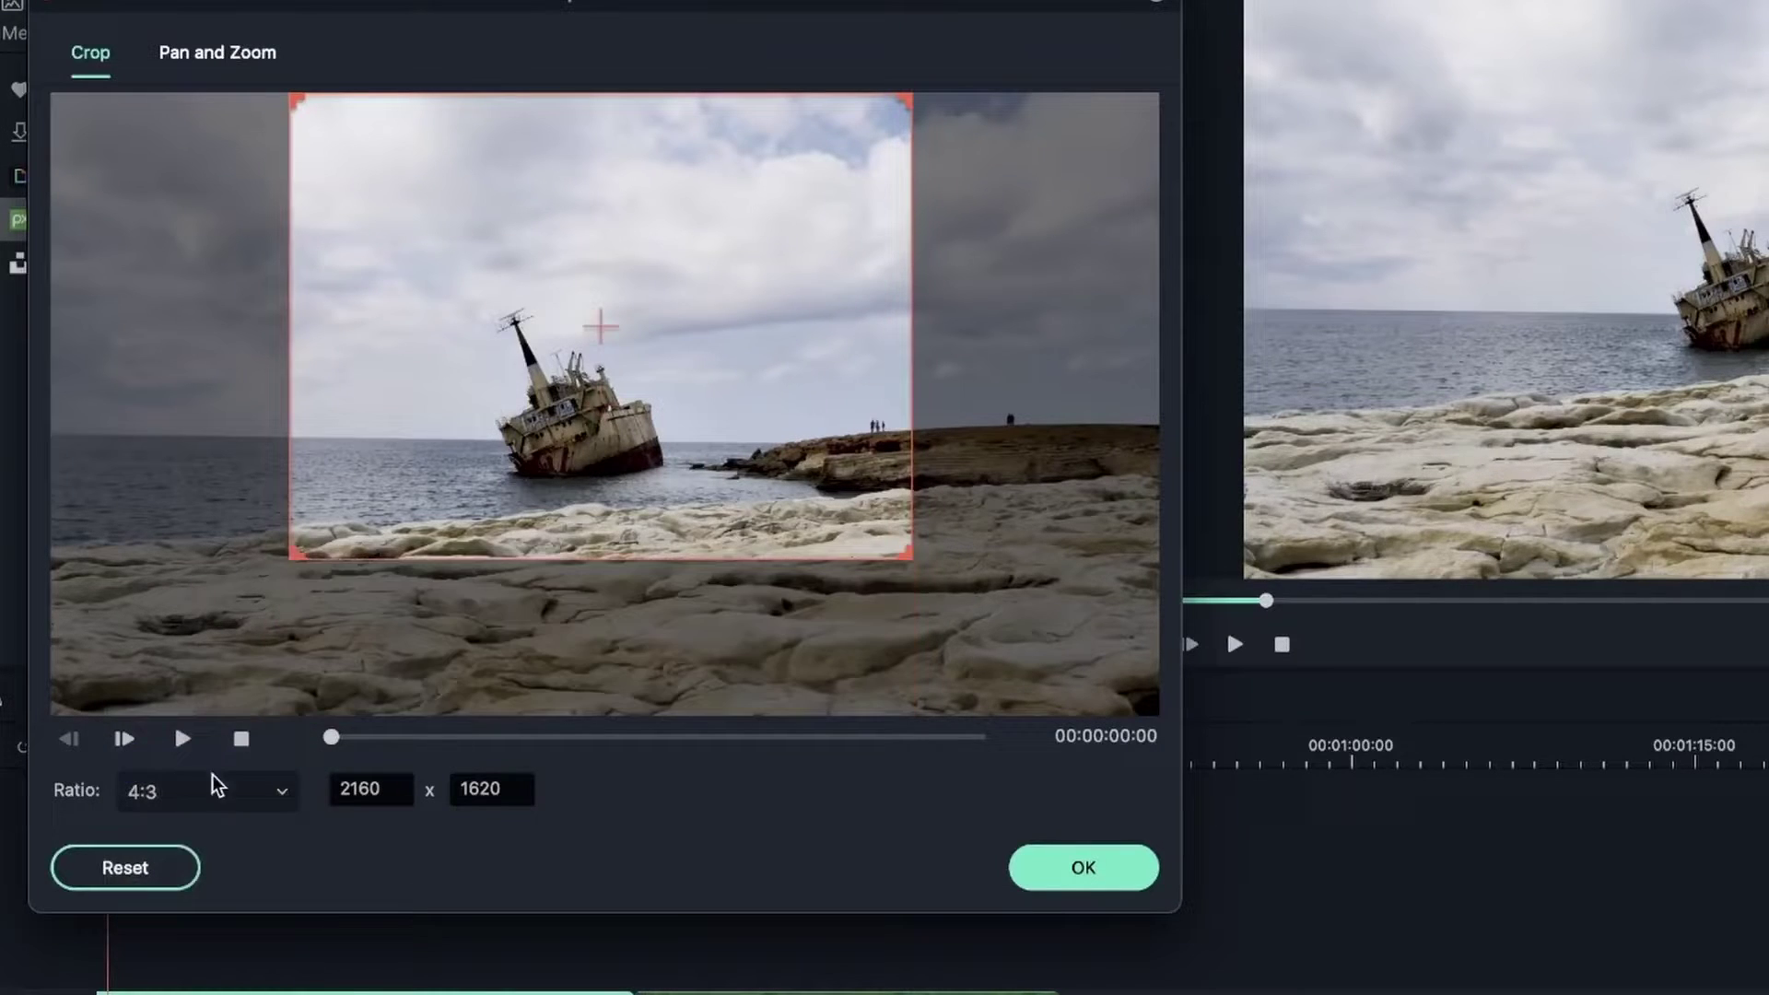
left_click_drag(701, 357, 828, 562)
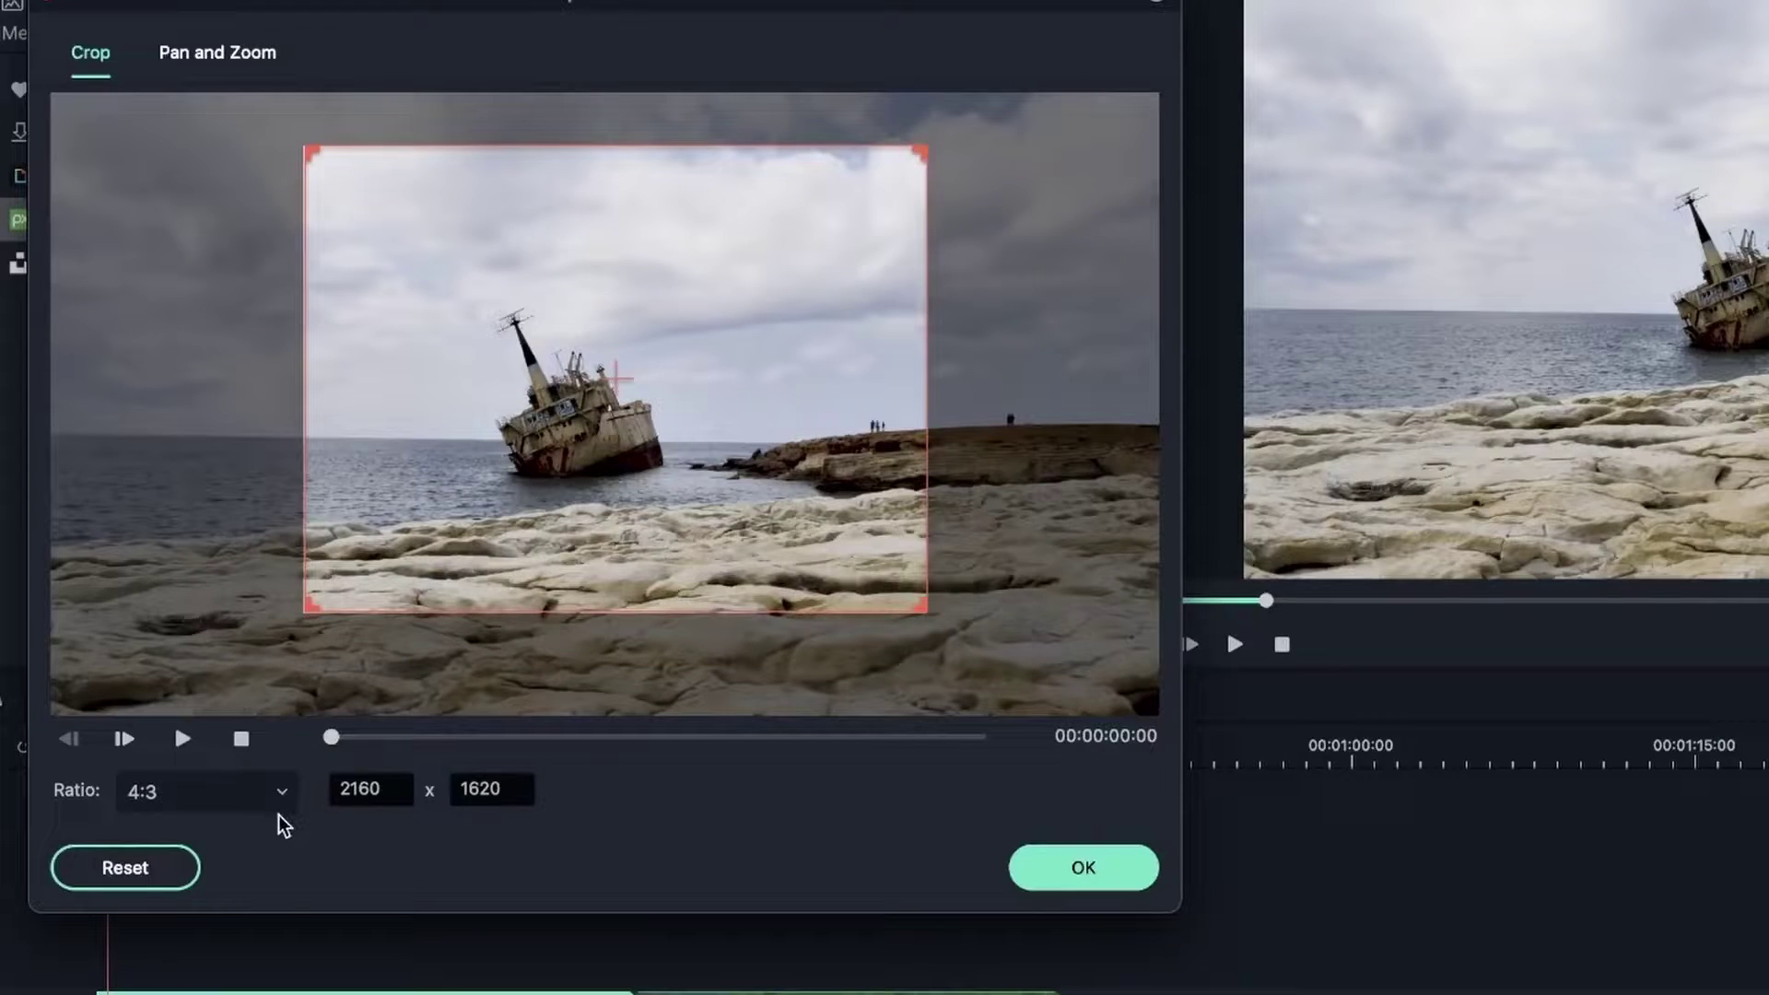
Try a 21:9 crop ratio and reposition the 2160 x 926 frame over the sky and ship
left_click(271, 794)
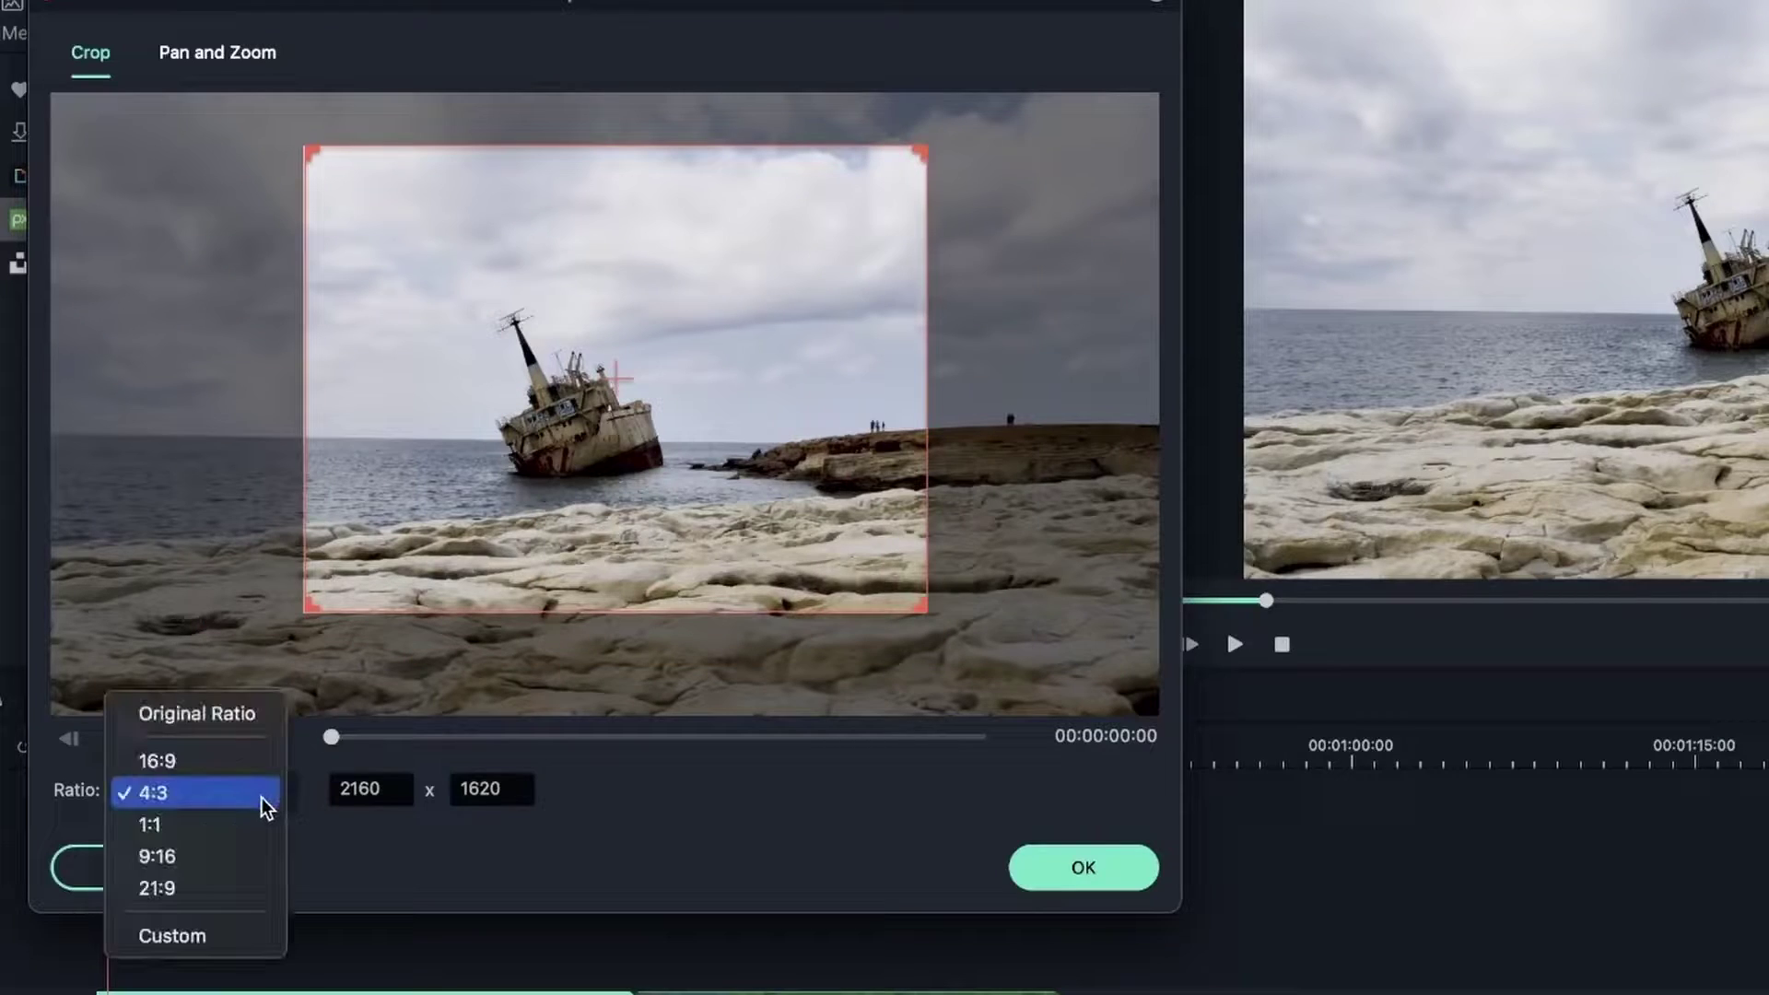
left_click(212, 890)
left_click_drag(598, 311, 675, 347)
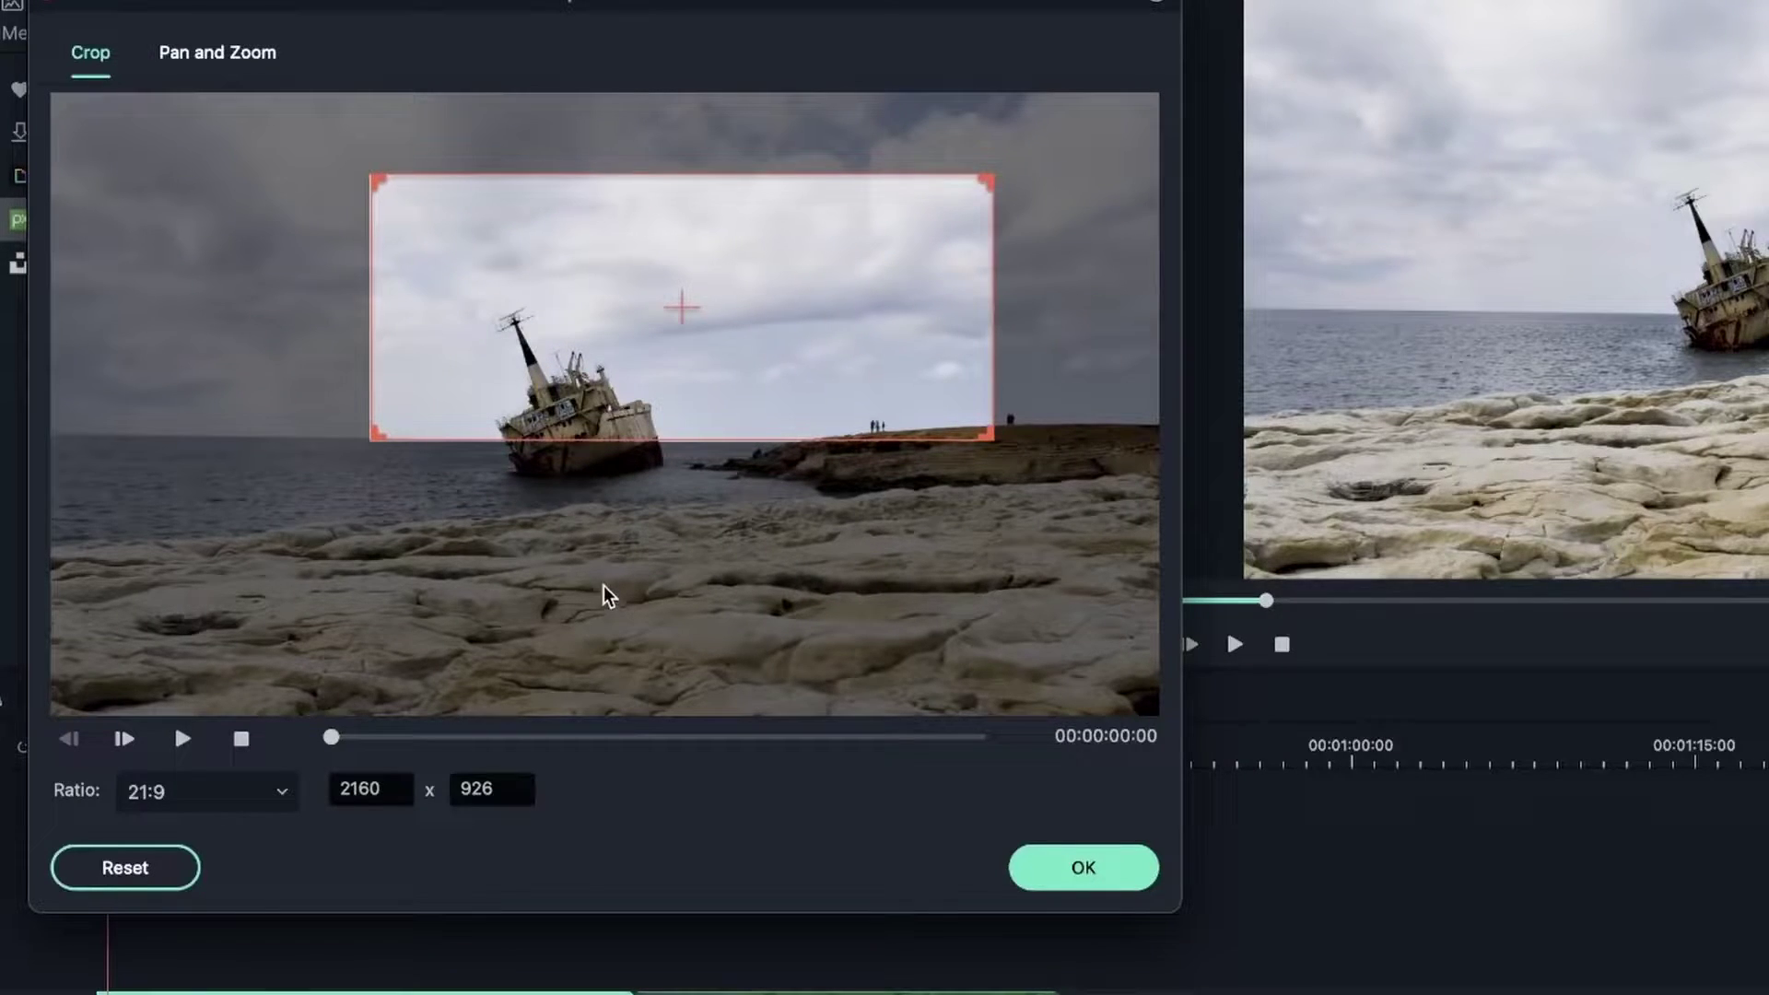
Try a vertical 9:16 crop ratio around the ship, followed by a 16:9 ratio
left_click(204, 791)
left_click(283, 841)
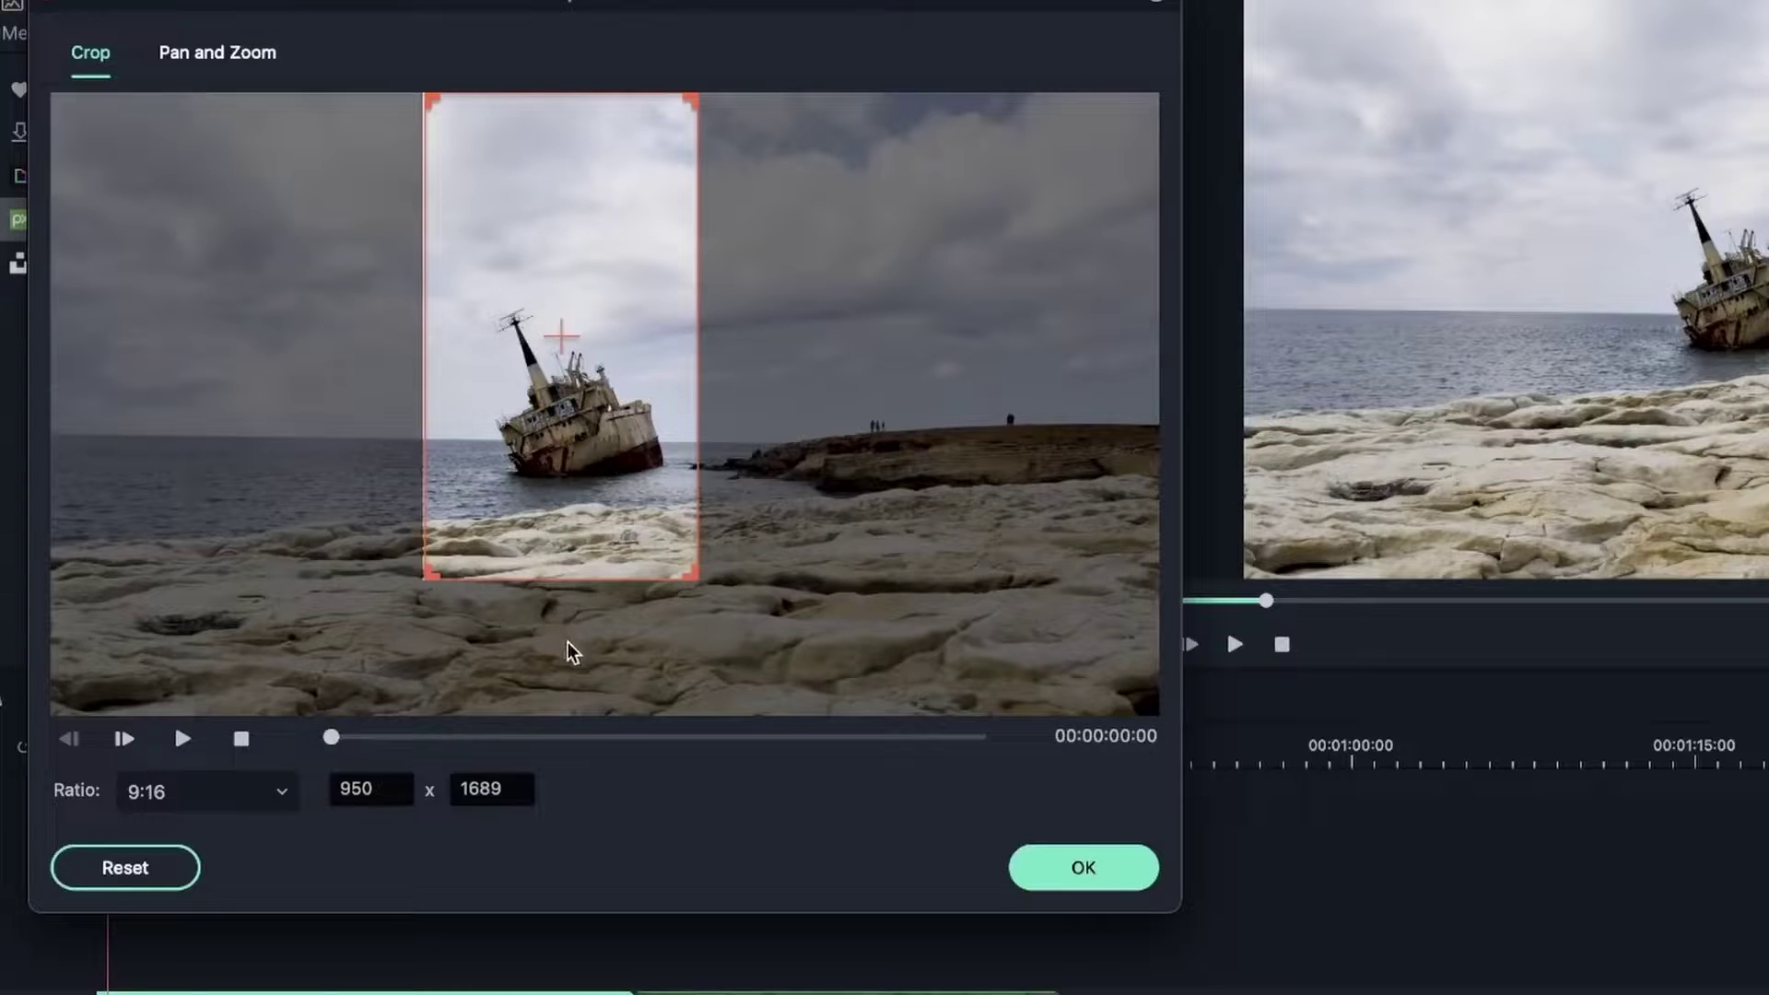
left_click(274, 798)
left_click(238, 695)
Set the crop ratio to 1:1, resize the frame to about 857 x 857 and position it around the ship
left_click(221, 802)
left_click(202, 855)
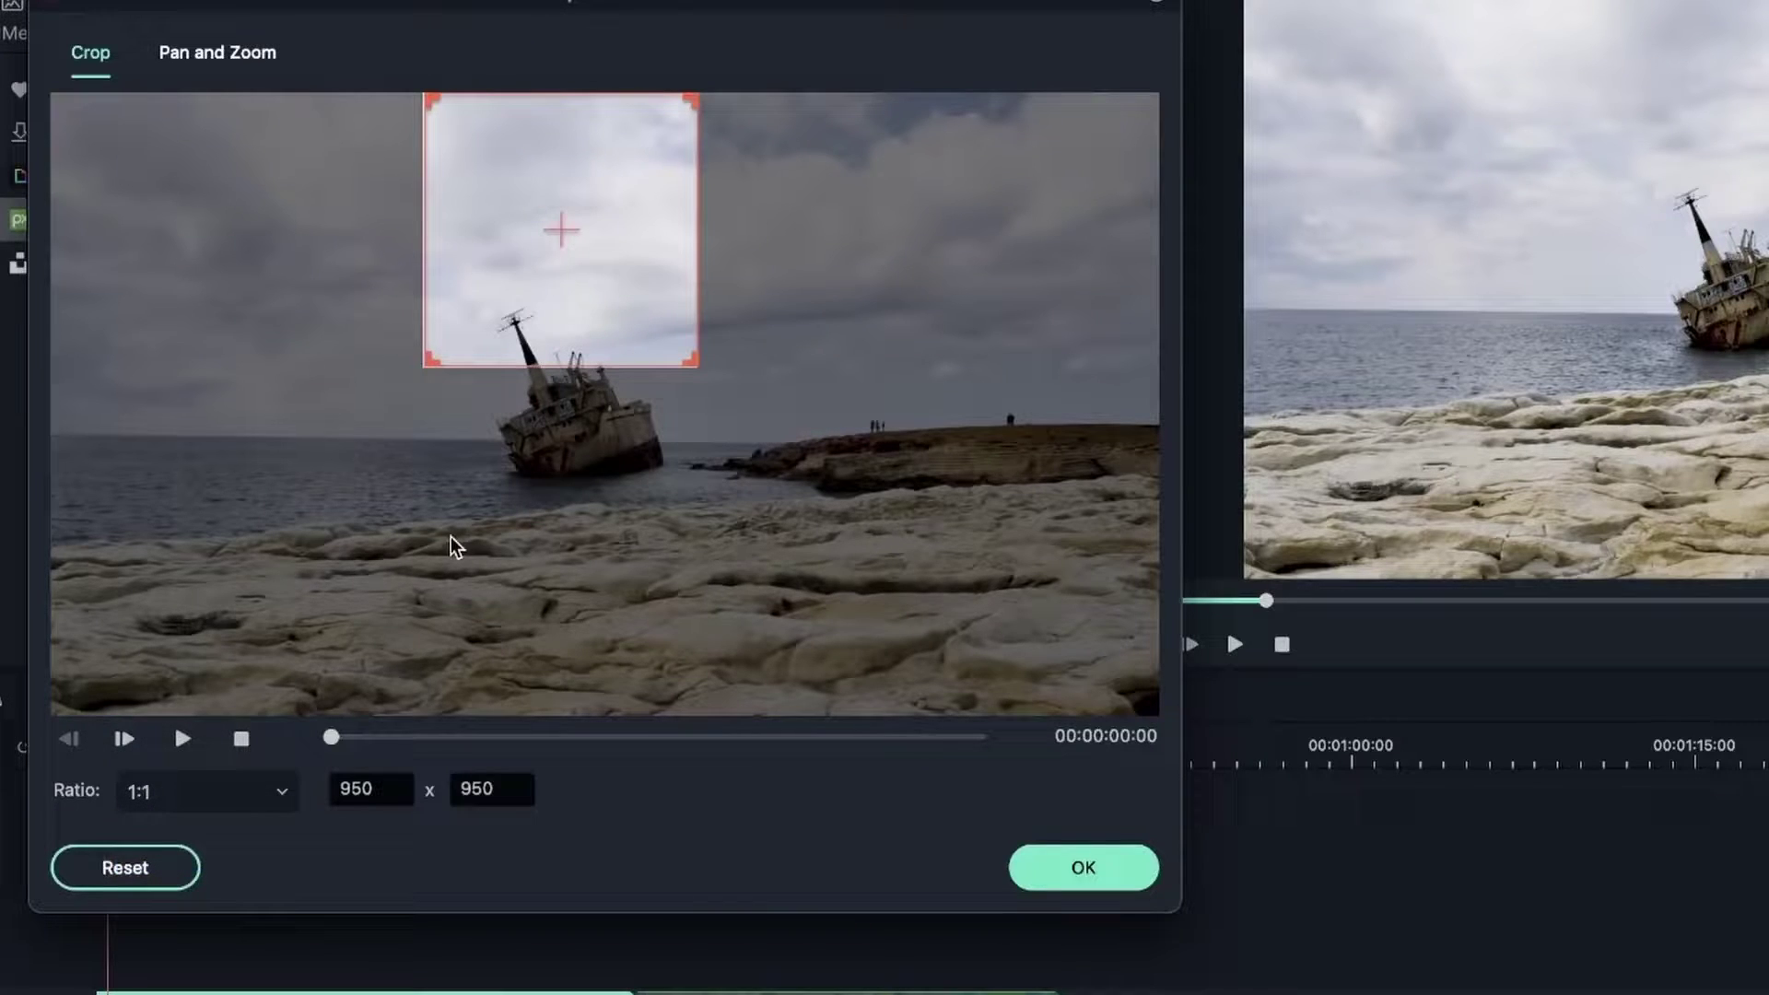
left_click_drag(696, 366, 720, 481)
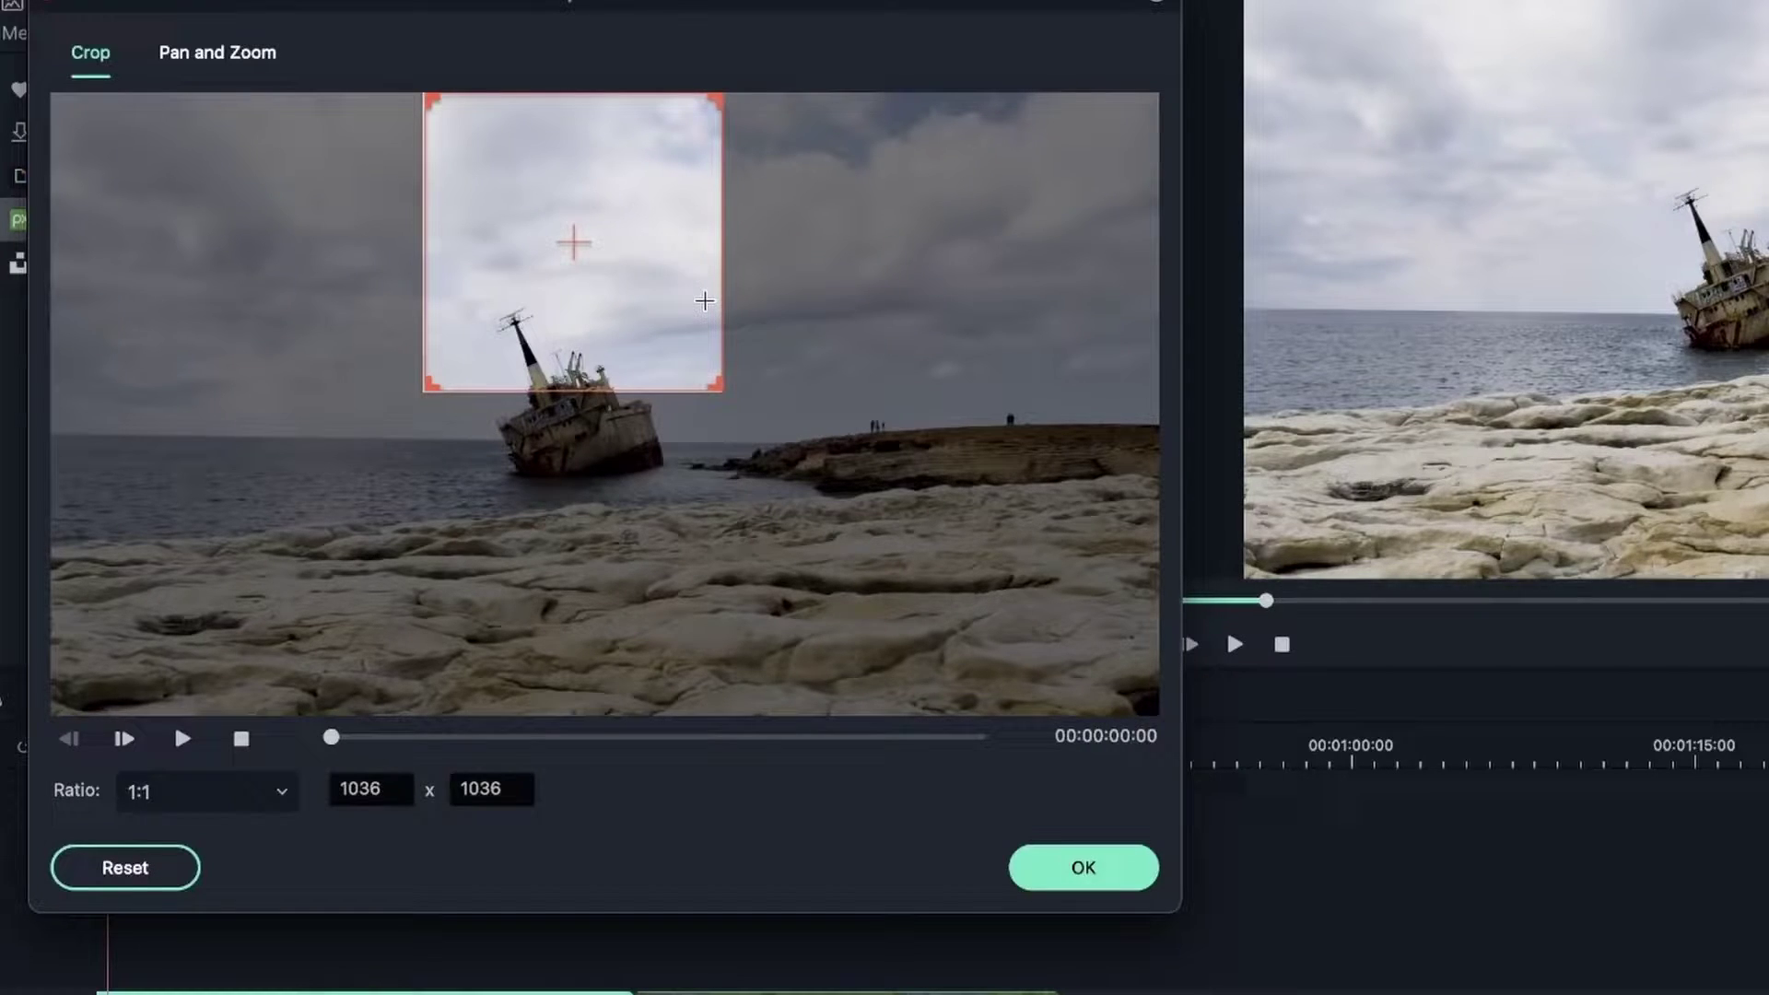
left_click_drag(719, 391, 672, 482)
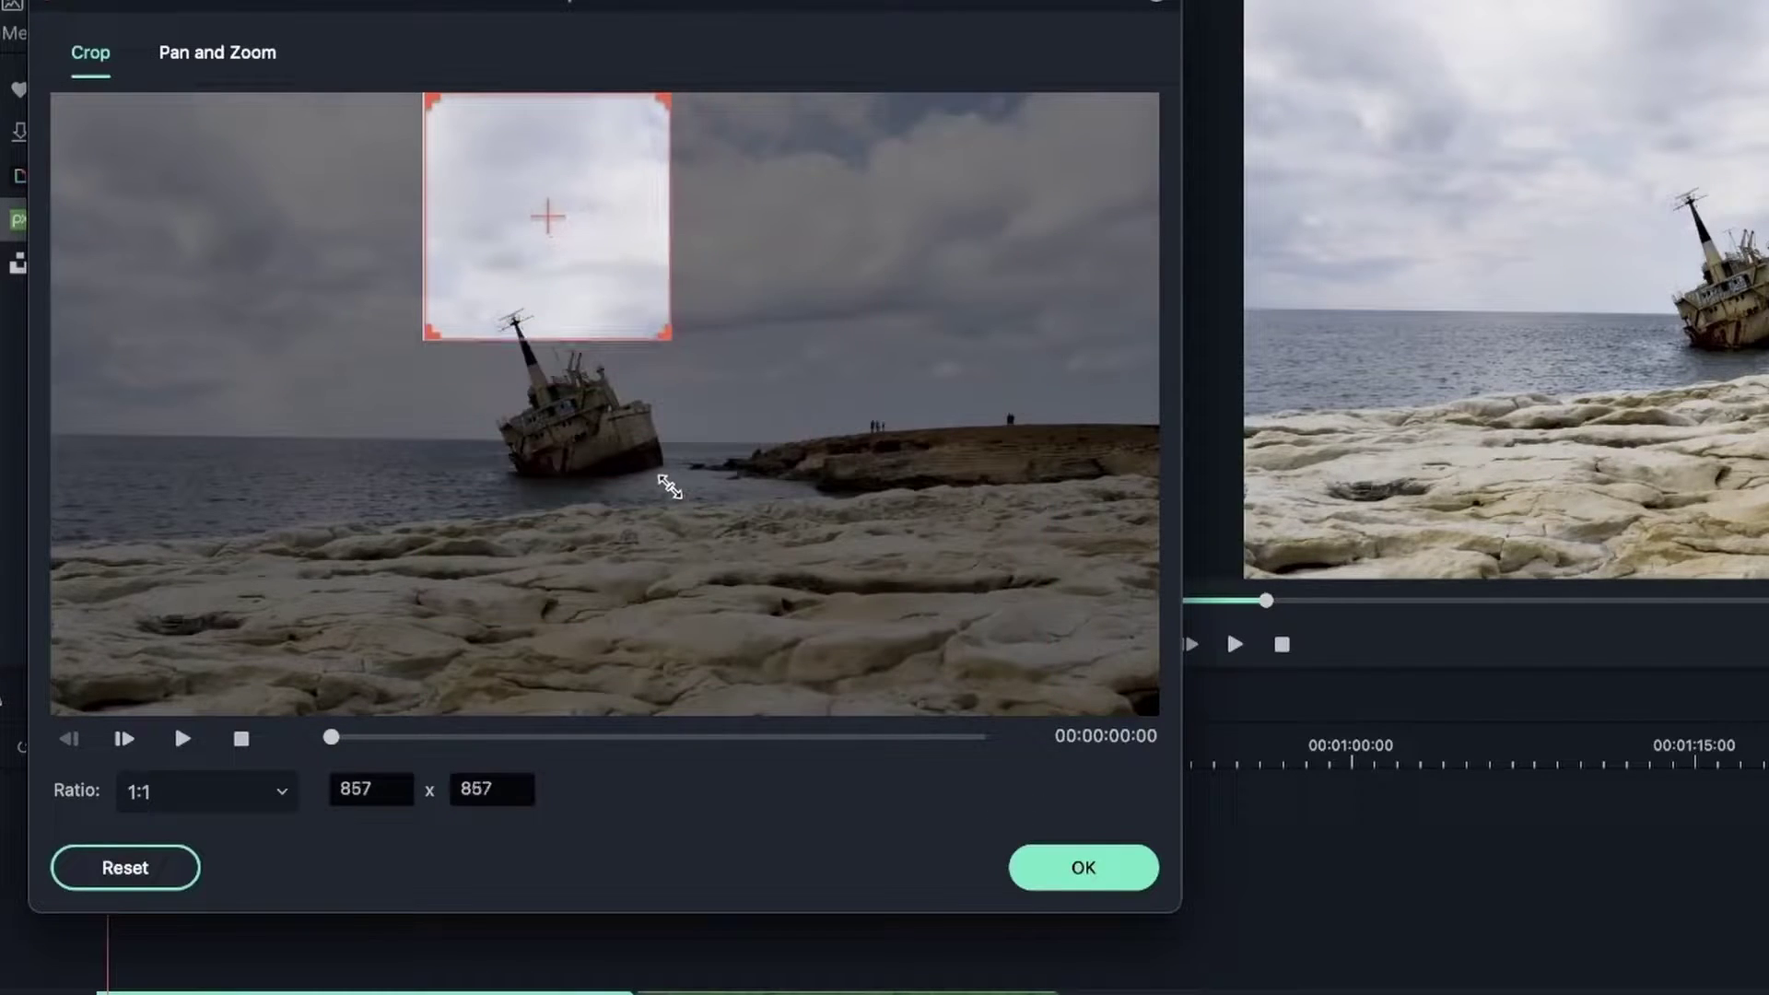
left_click_drag(577, 224, 609, 396)
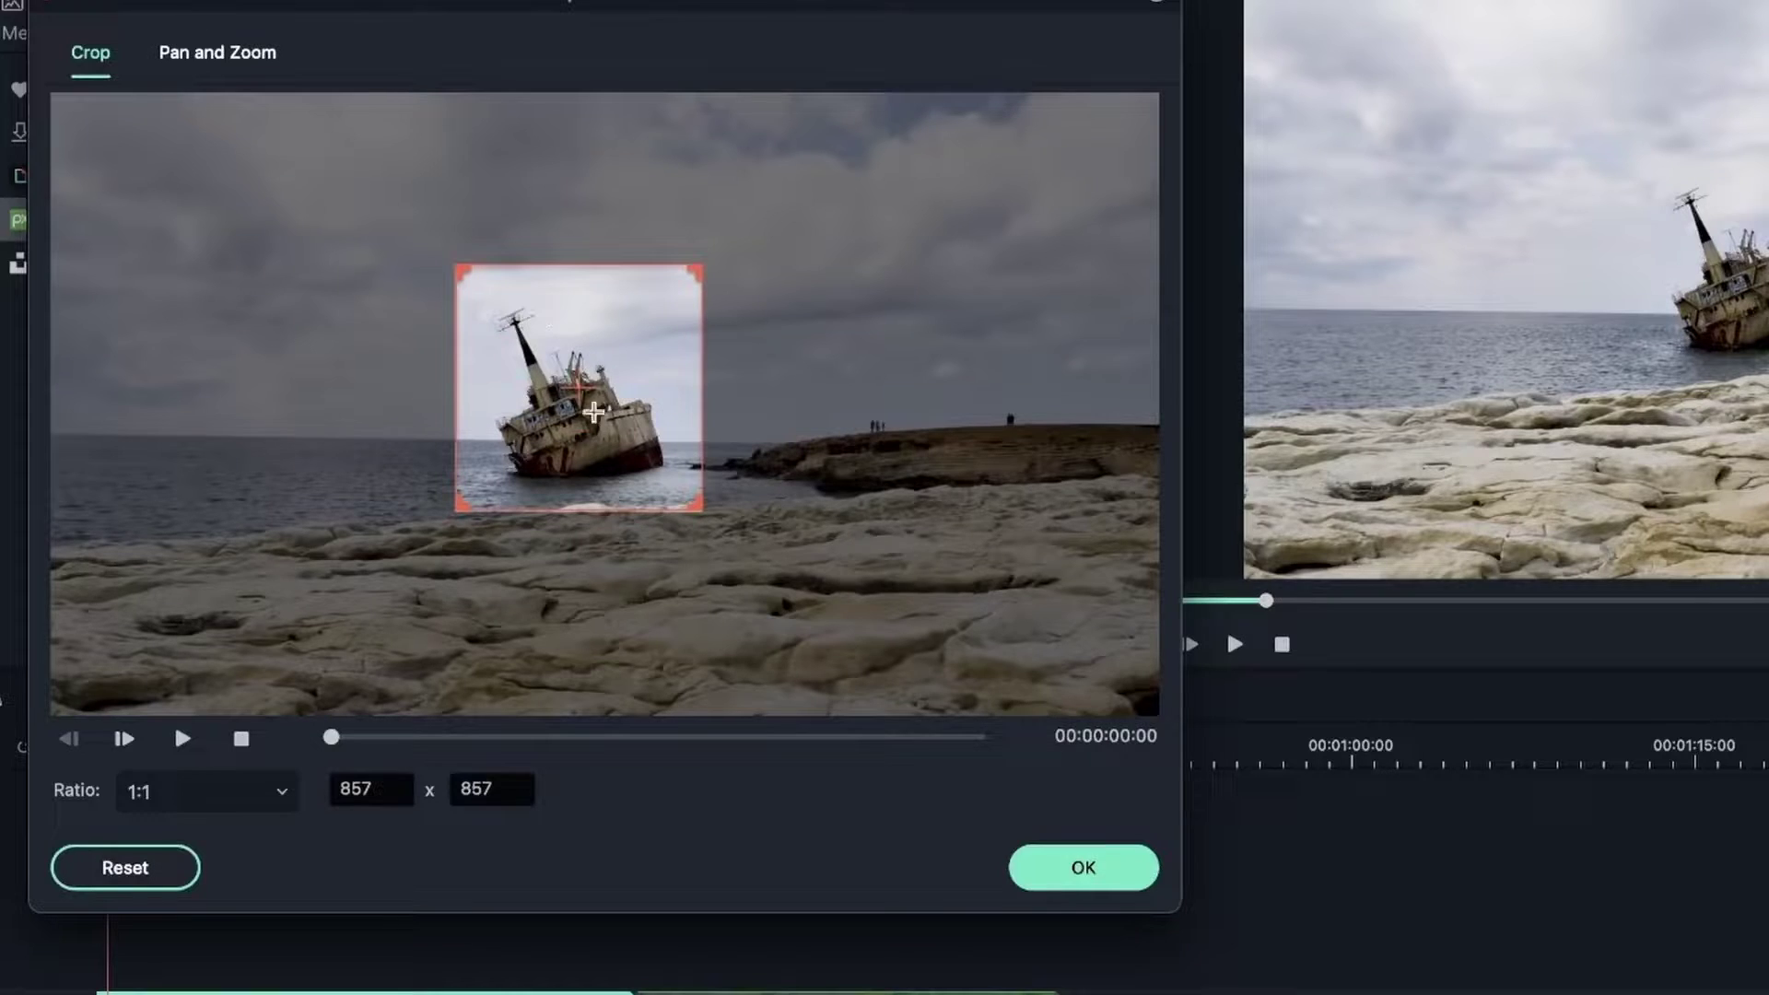
Change the crop ratio to Custom
left_click(274, 792)
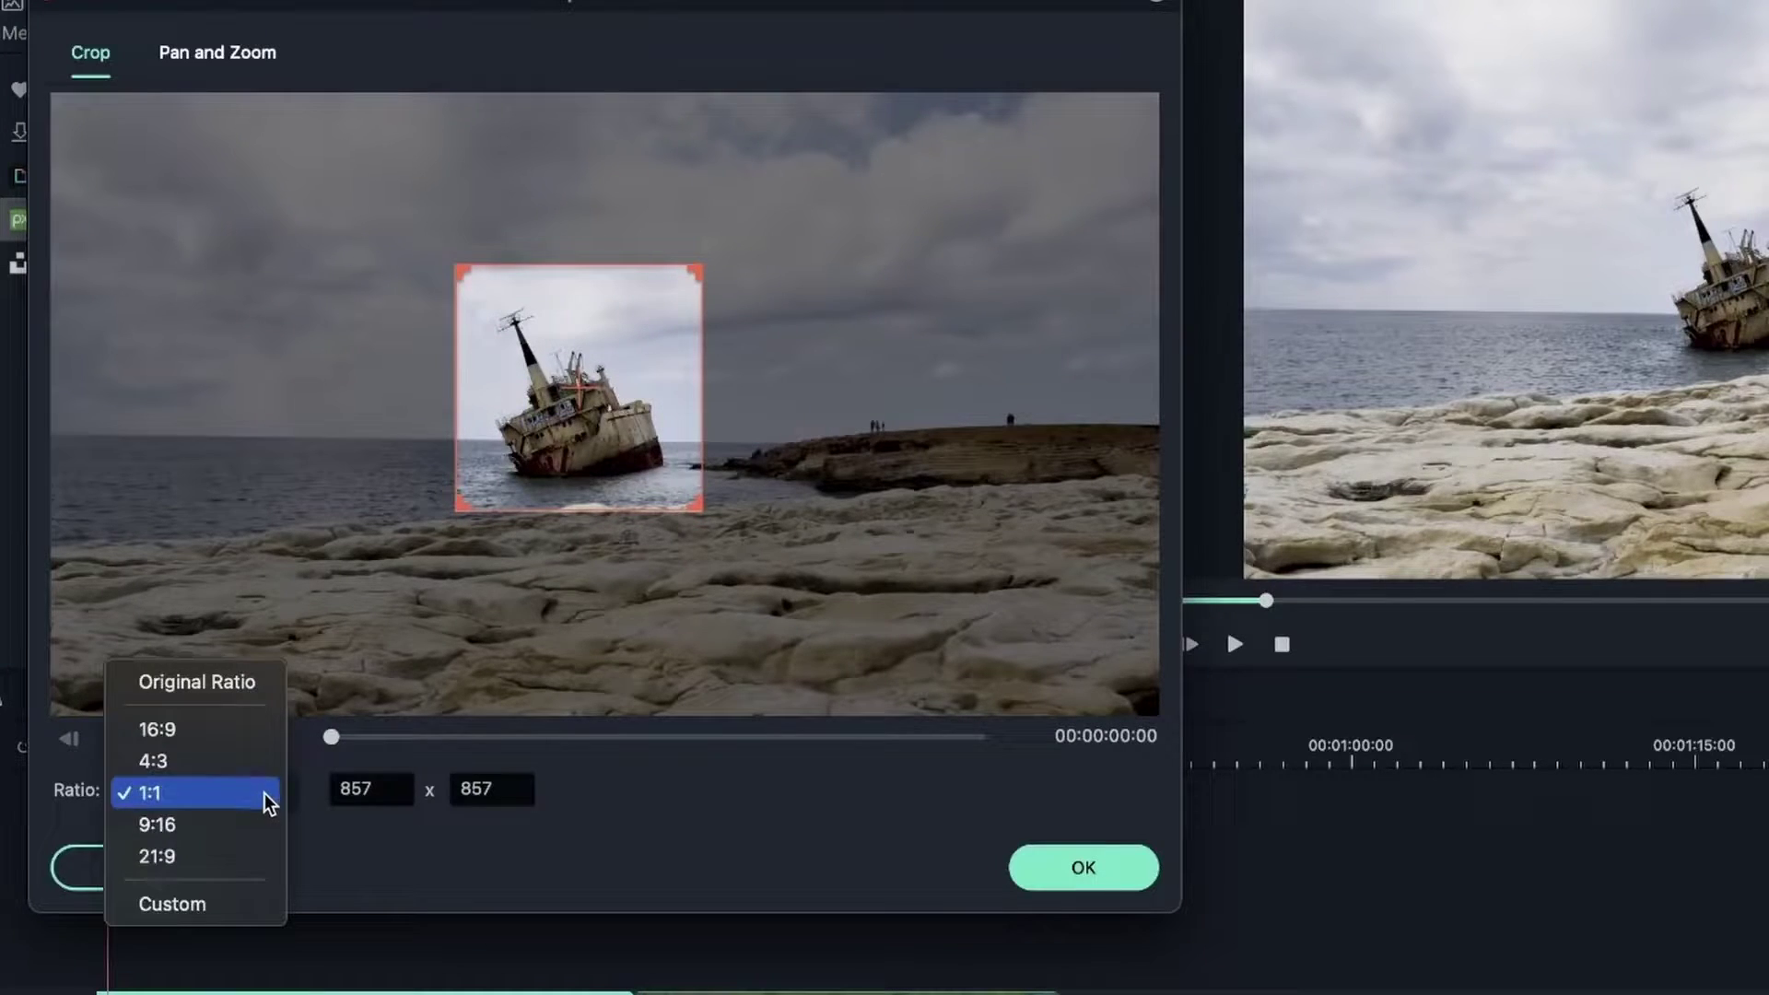
left_click(194, 901)
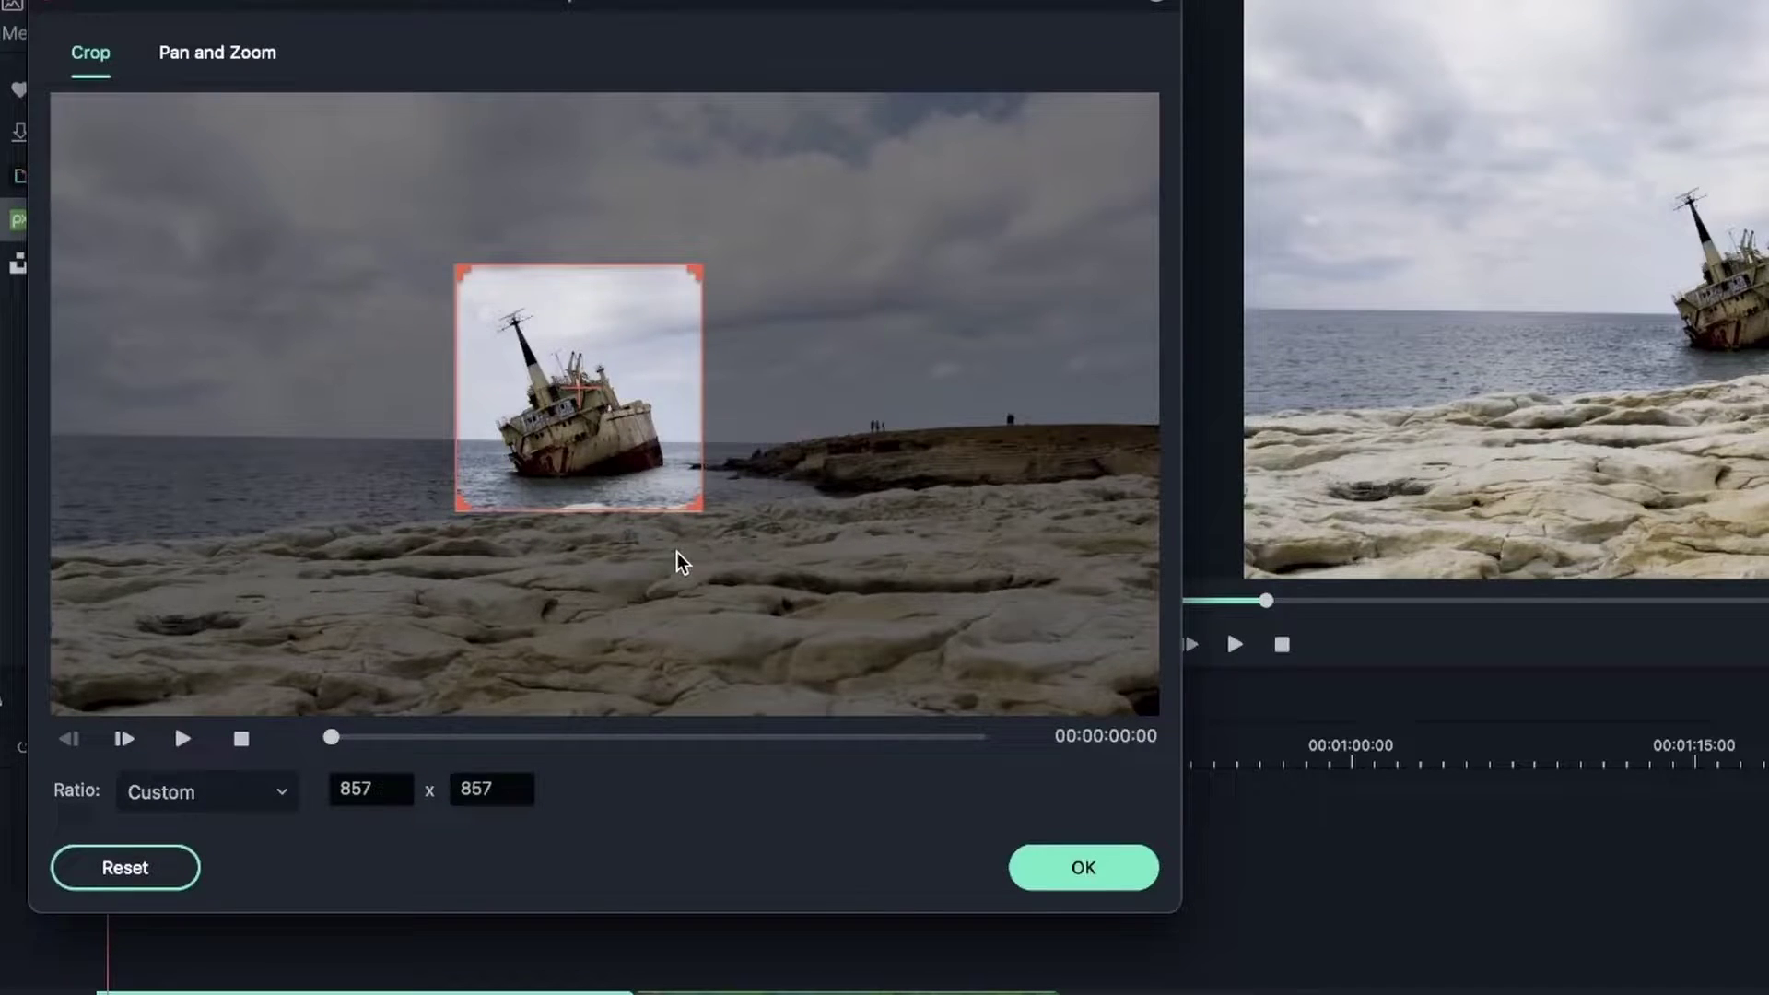
Reshape the custom crop frame freely to about 2960 x 1384 over the ship and shoreline
left_click_drag(694, 500, 1173, 541)
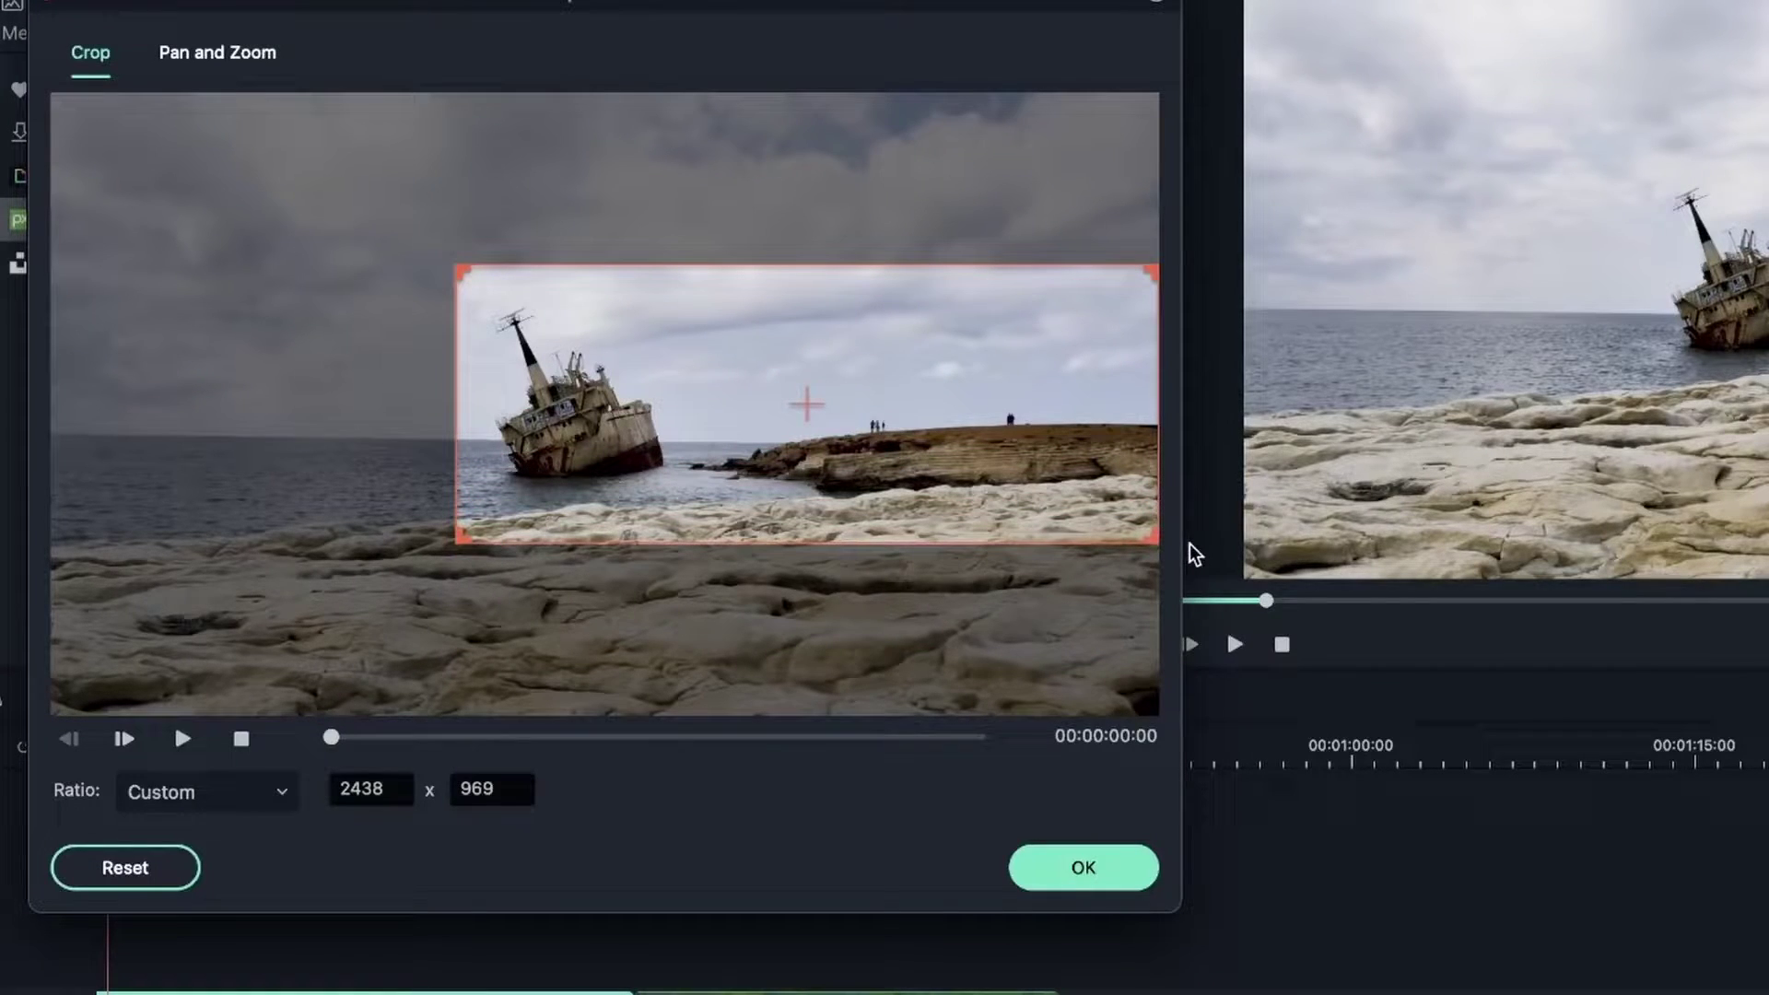
left_click_drag(459, 269, 560, 165)
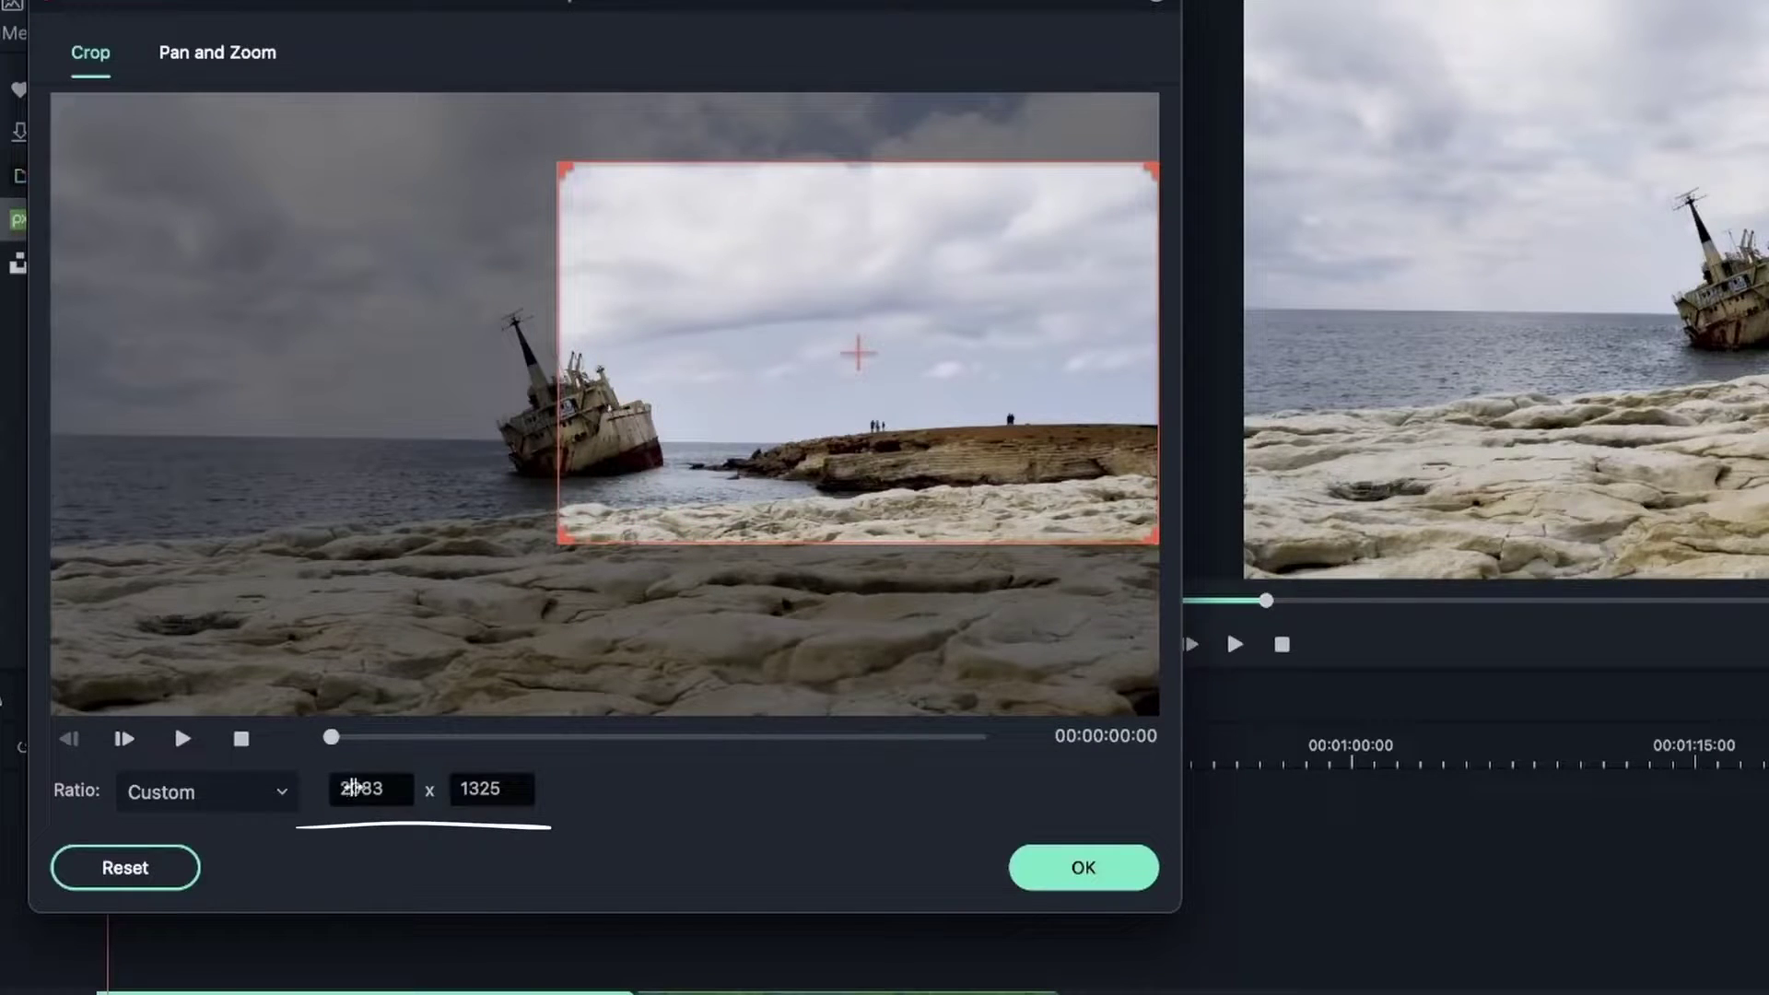
left_click_drag(562, 541, 307, 557)
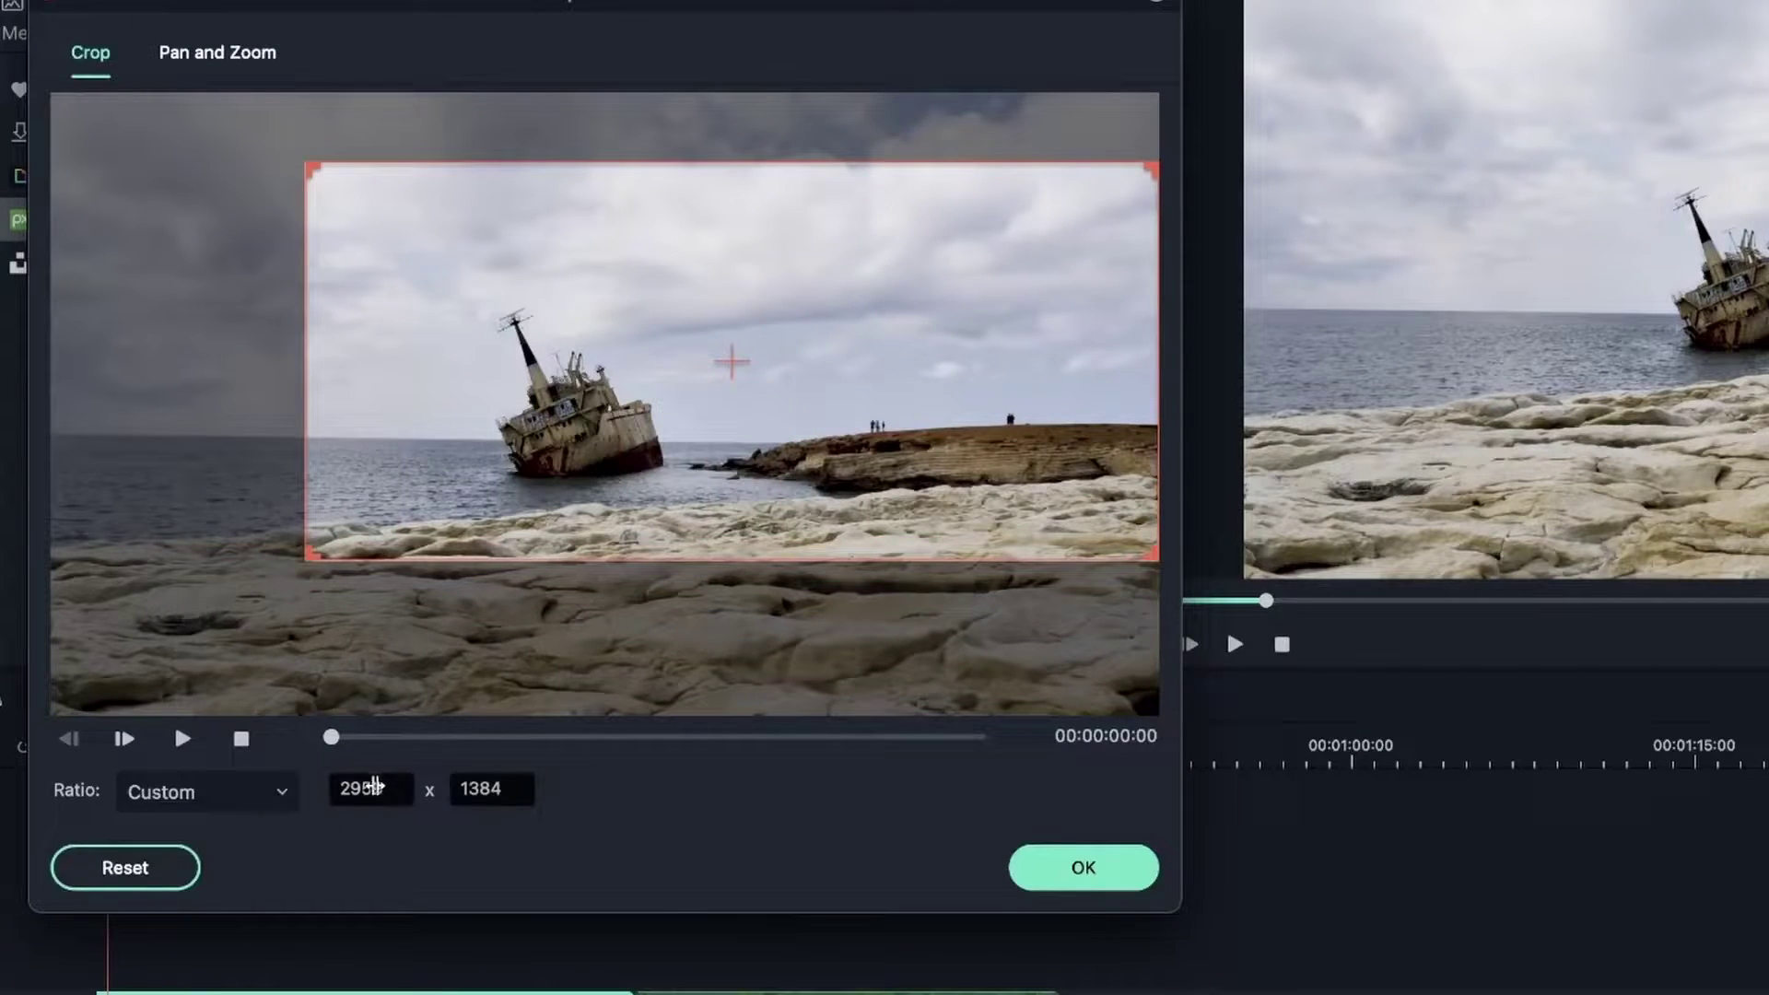
Set the custom crop size to 1920 x 1080 and reposition the frame around the ship
double_click(378, 793)
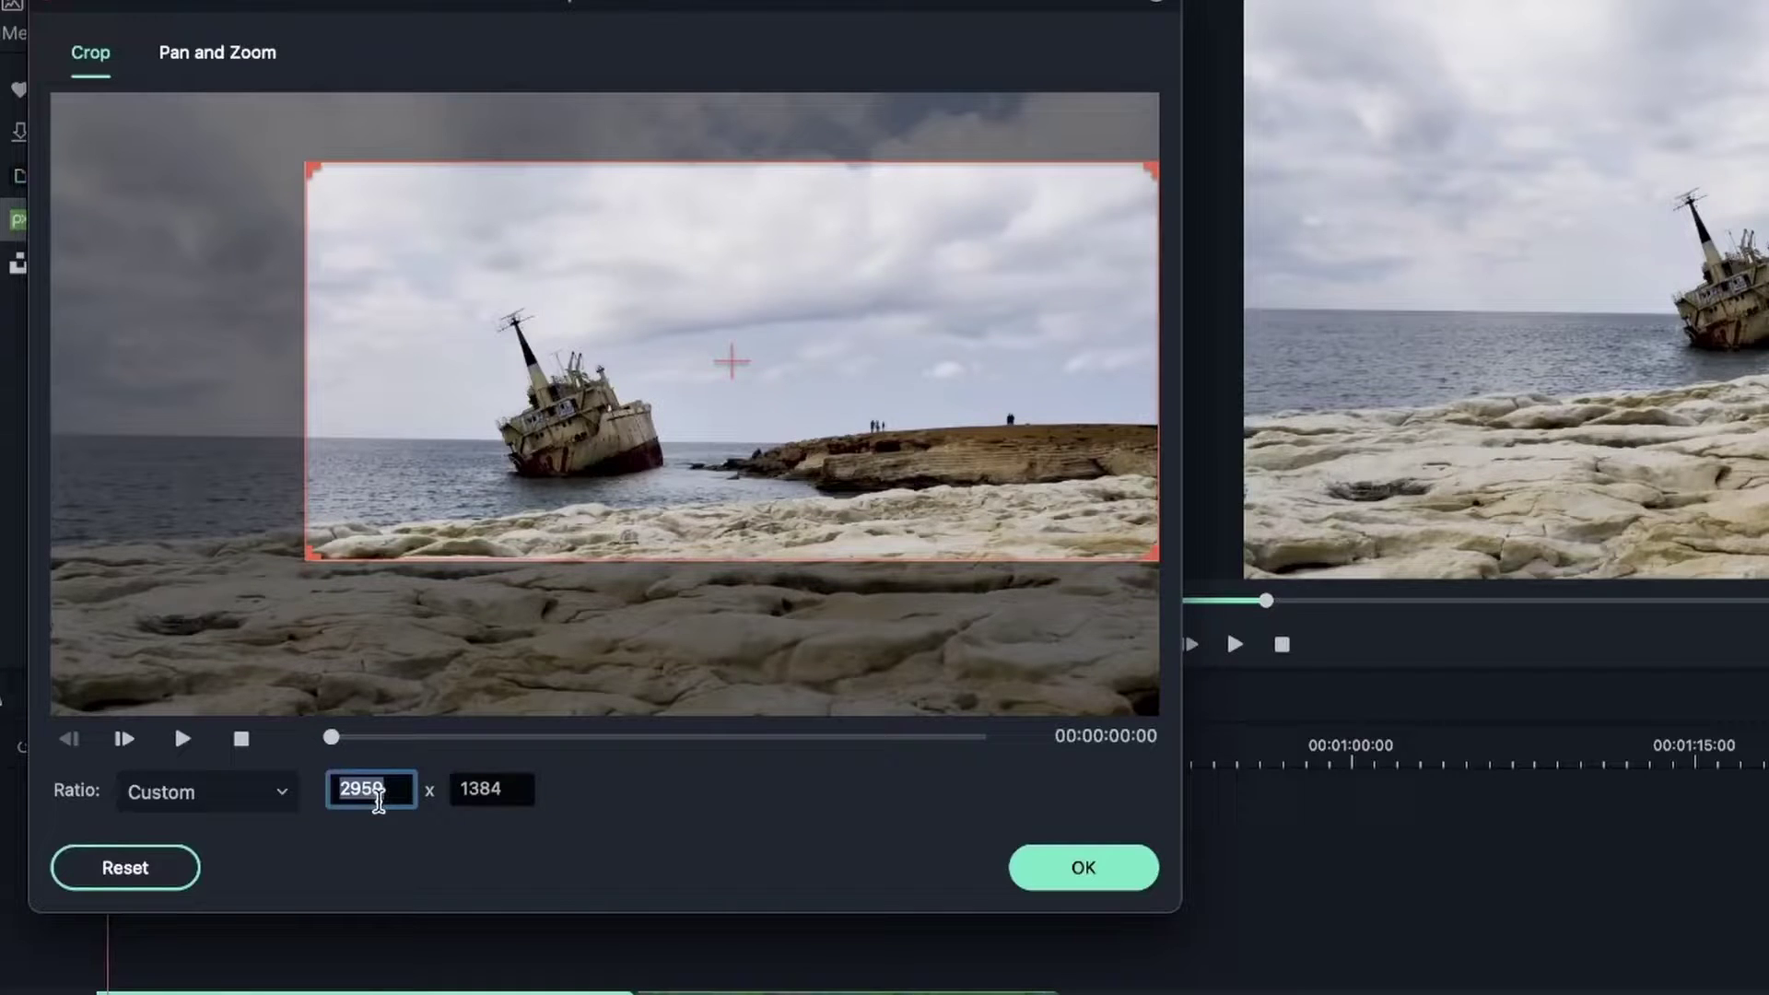
type("1920")
key("Tab")
type("1080")
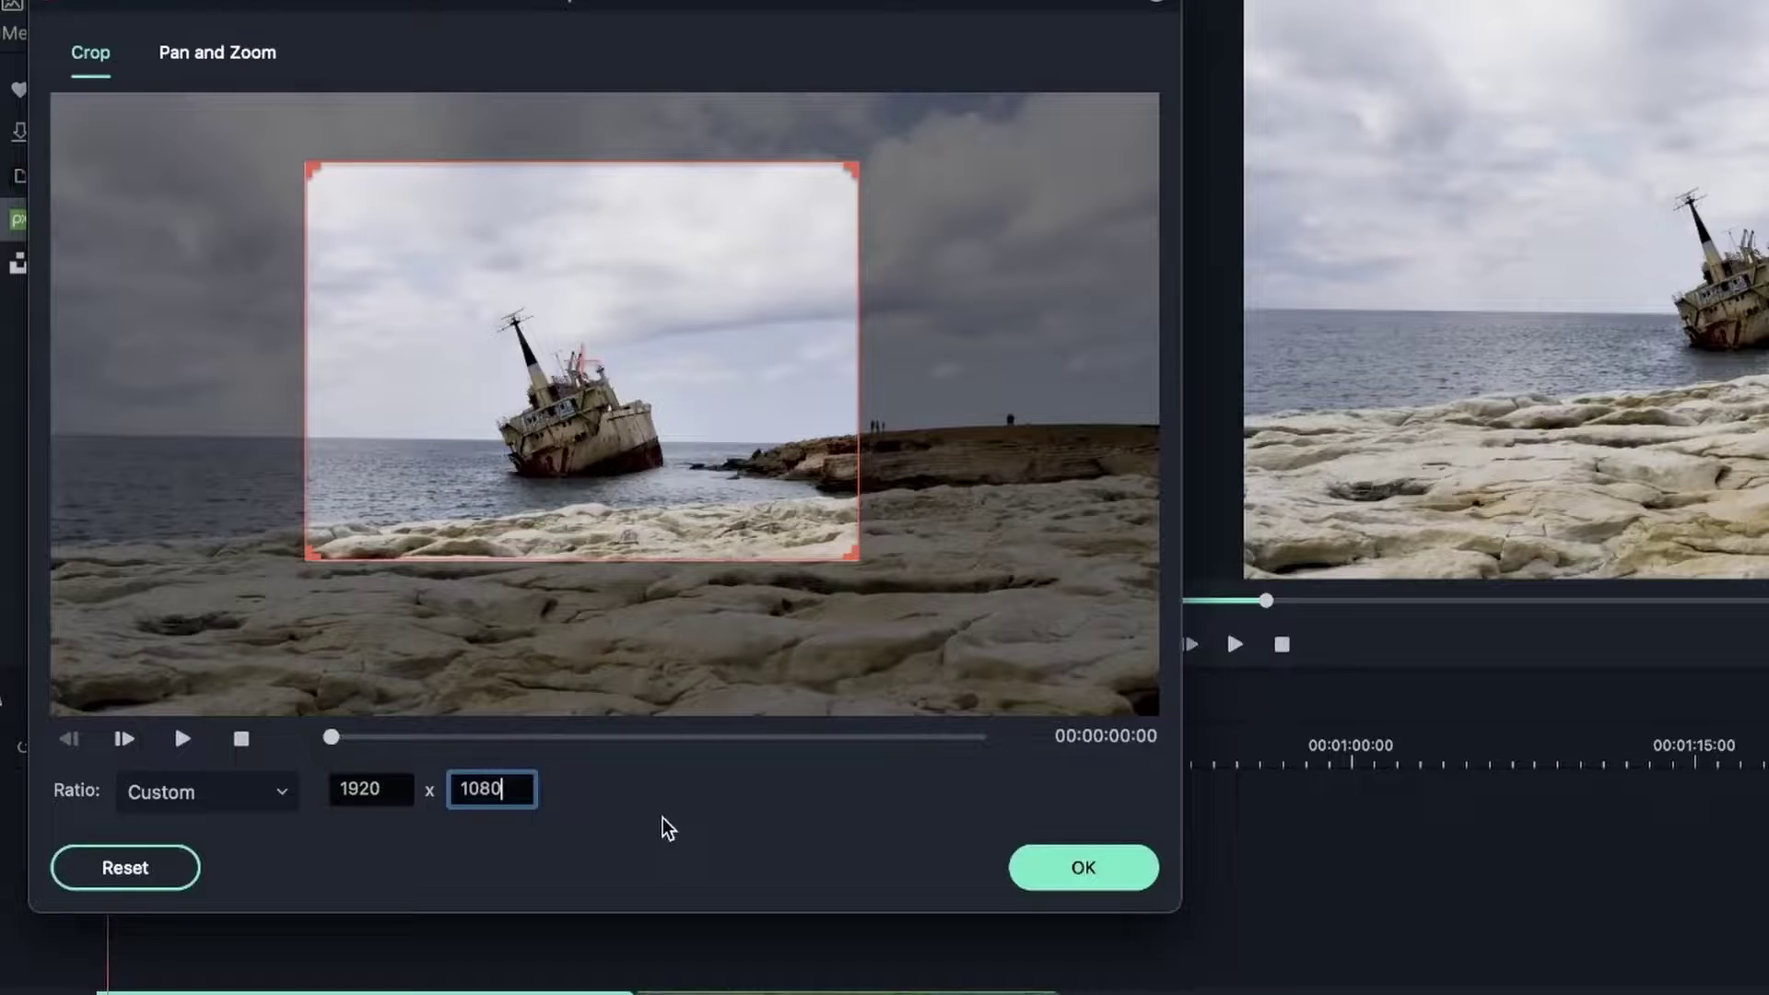
left_click(231, 792)
left_click(378, 866)
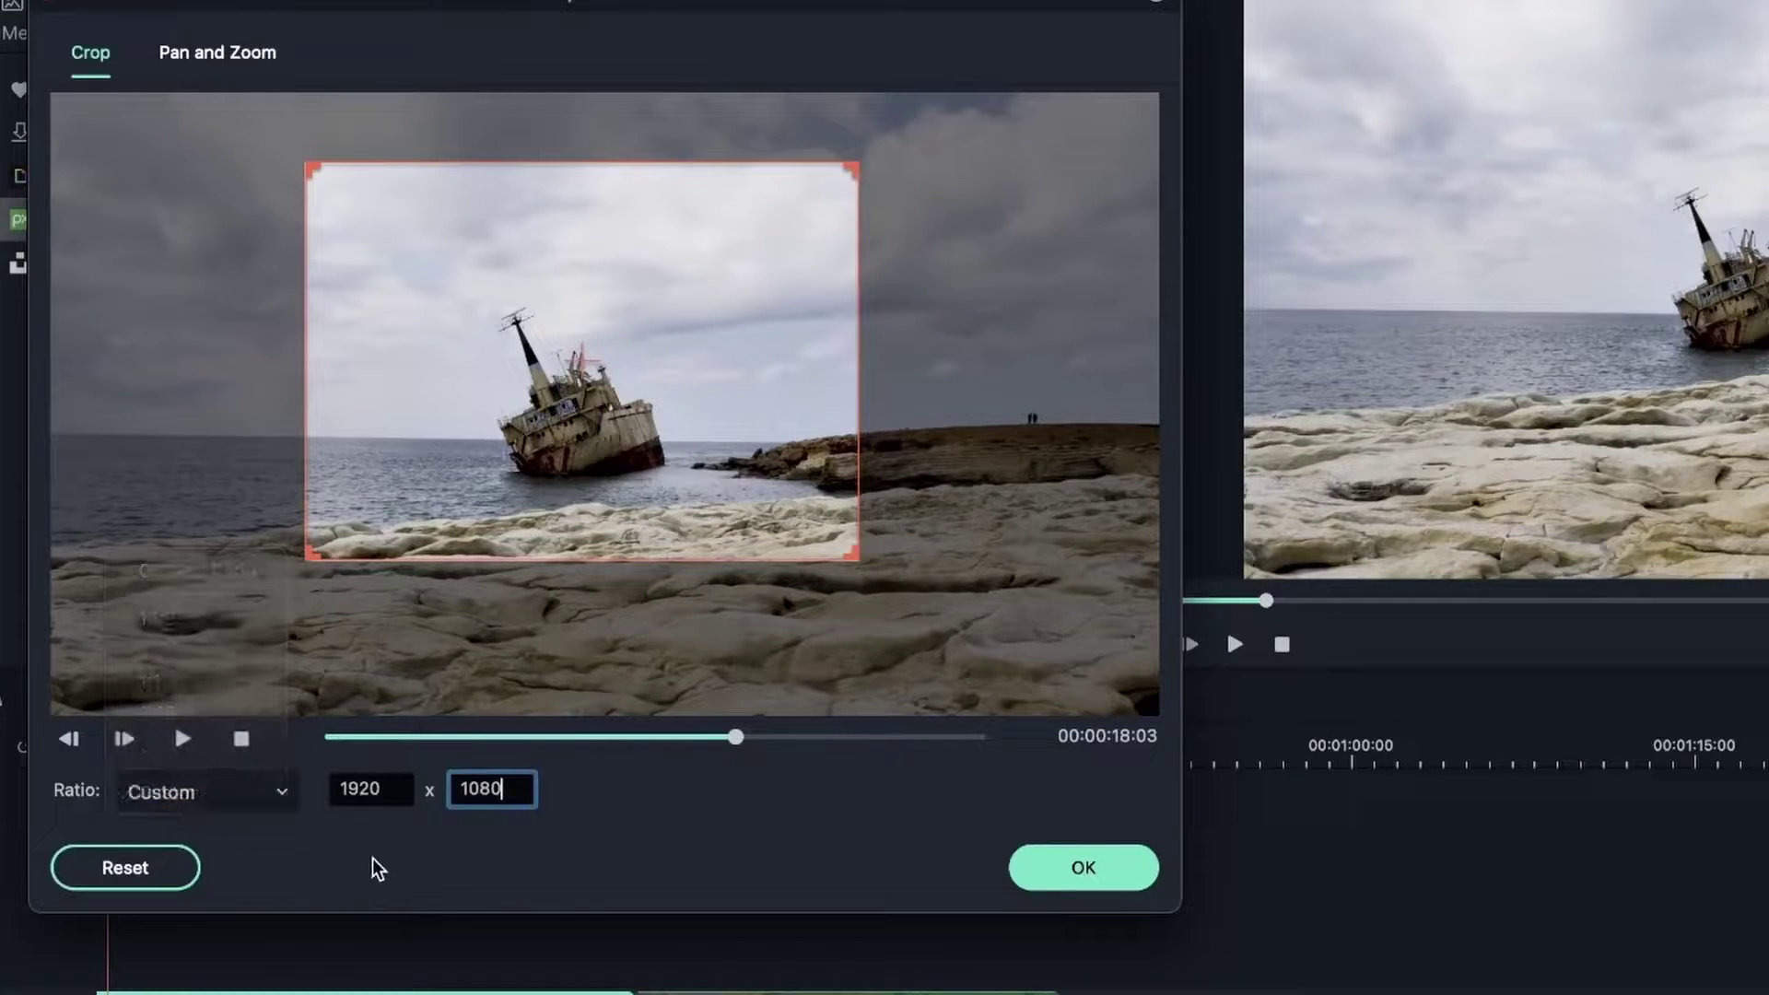
key("Return")
left_click_drag(580, 402, 553, 378)
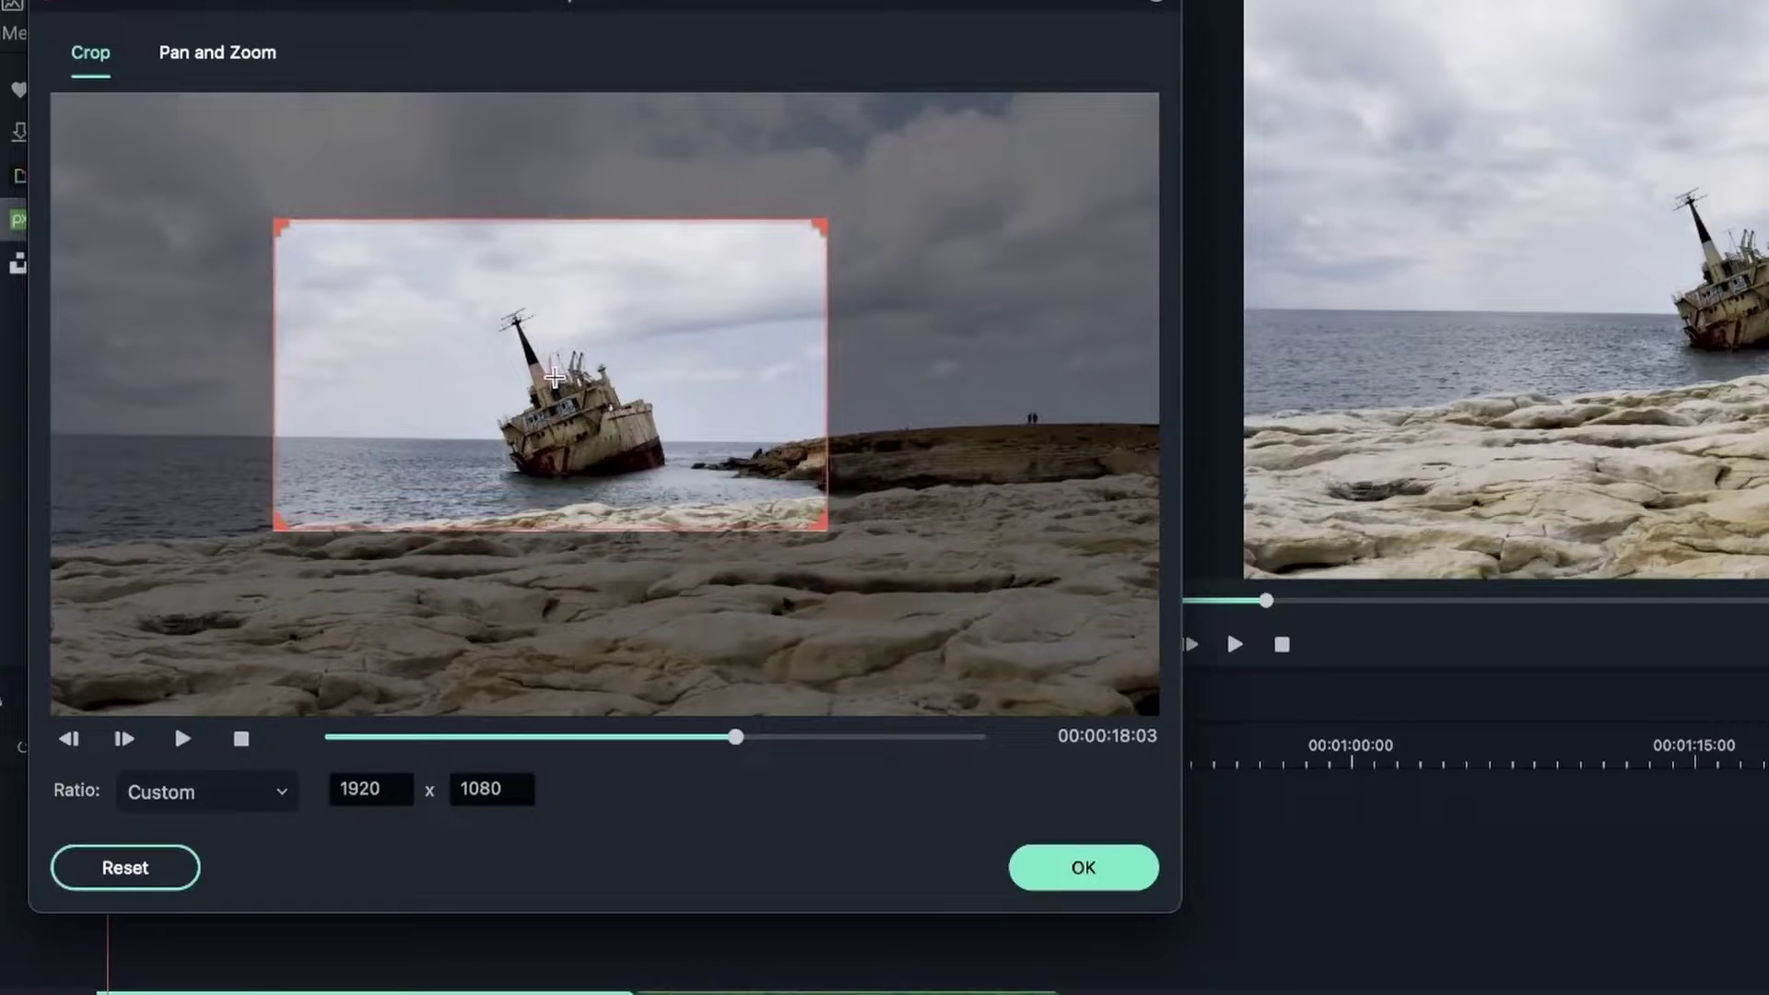
Stretch the custom crop frame to about 2351 x 927, and switch its ratio to 16:9
left_click_drag(828, 534, 871, 600)
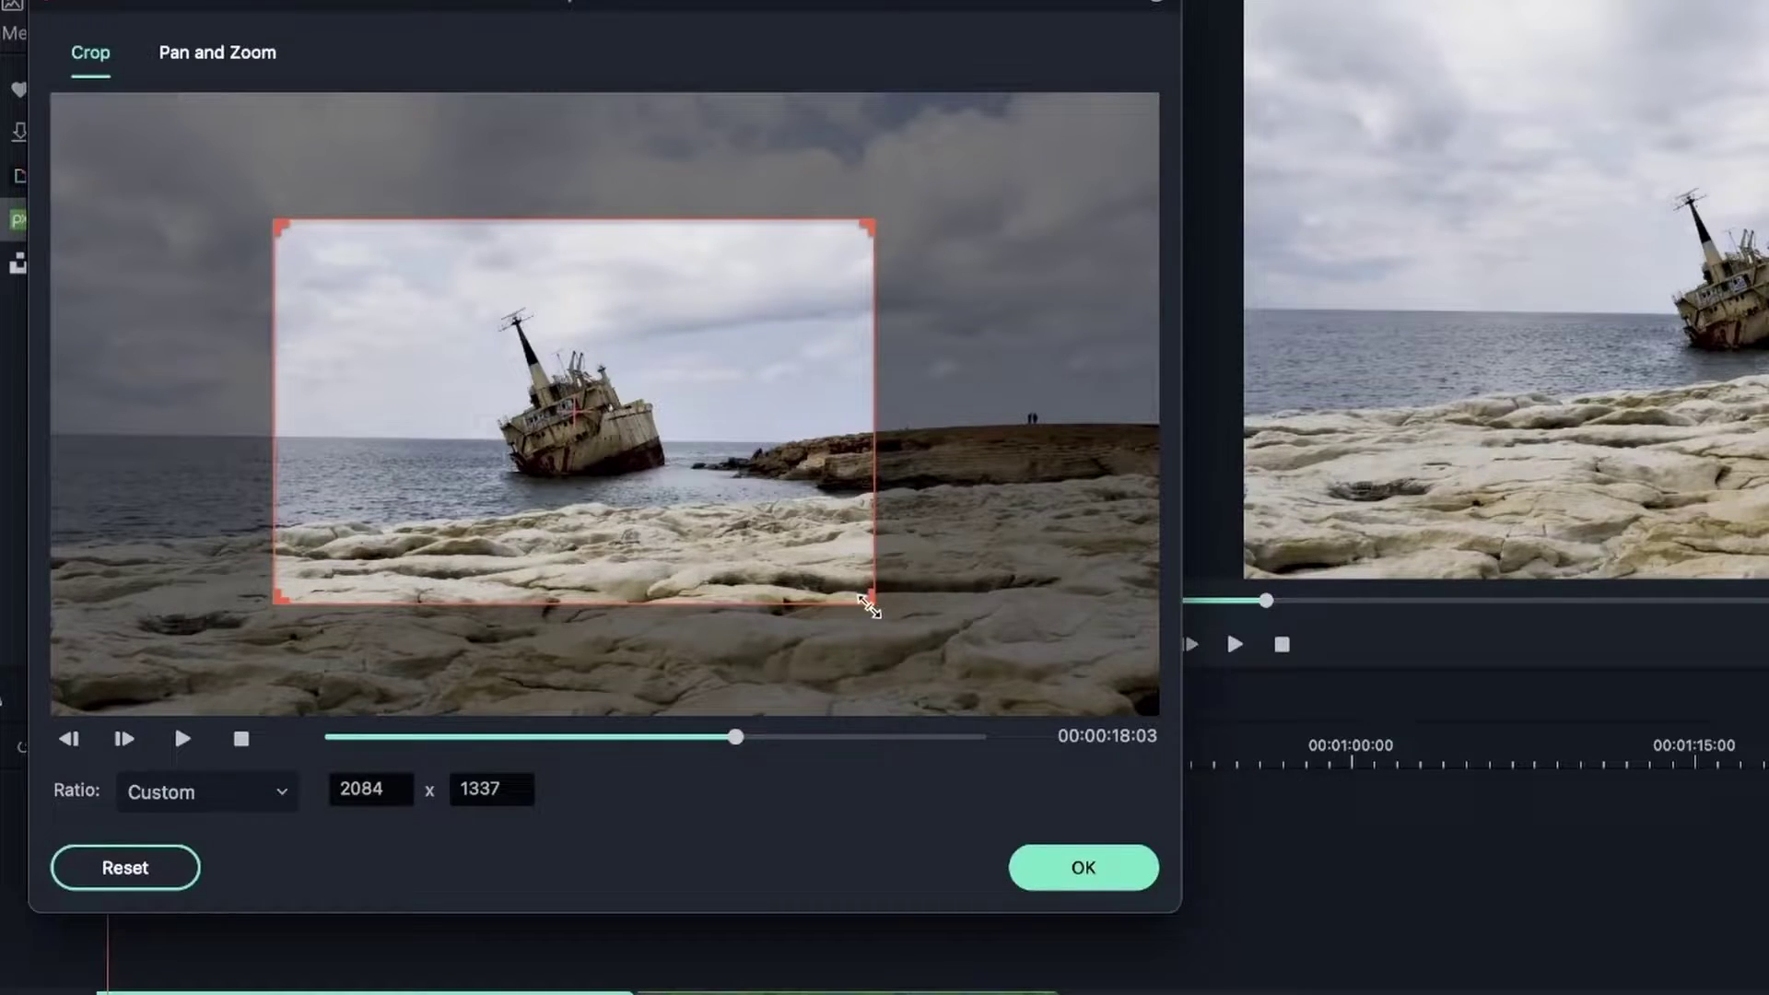
left_click_drag(868, 601, 948, 482)
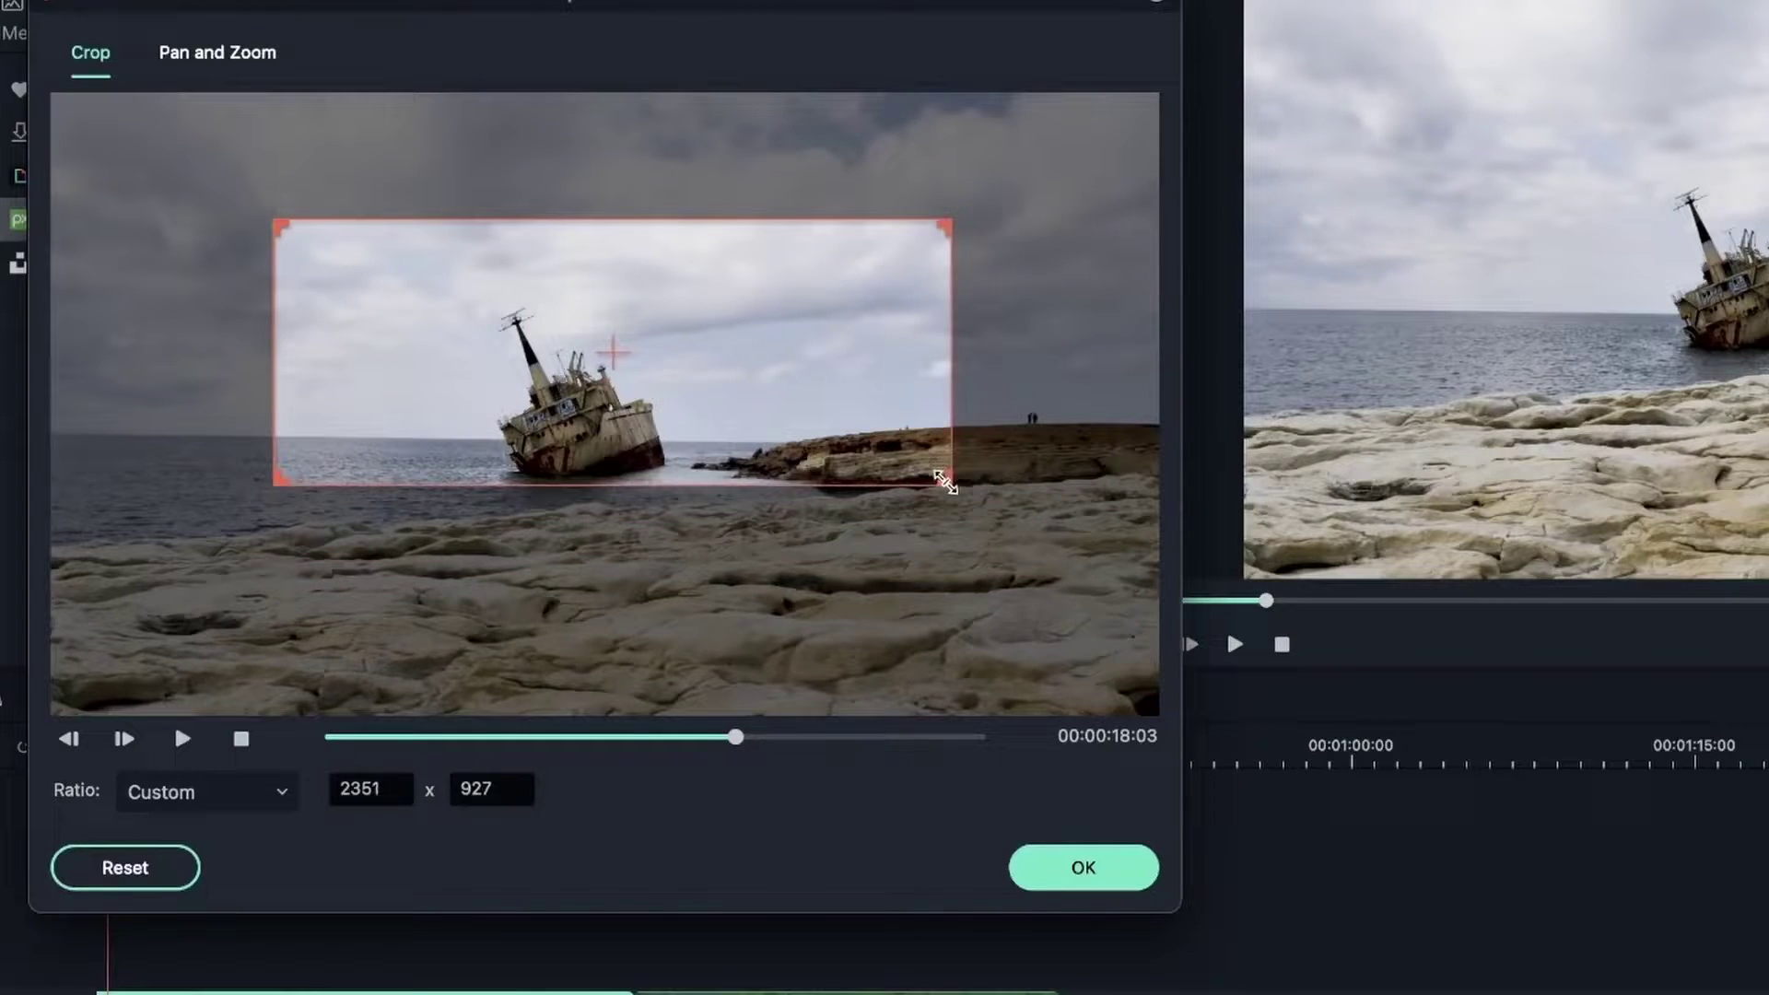
left_click(182, 792)
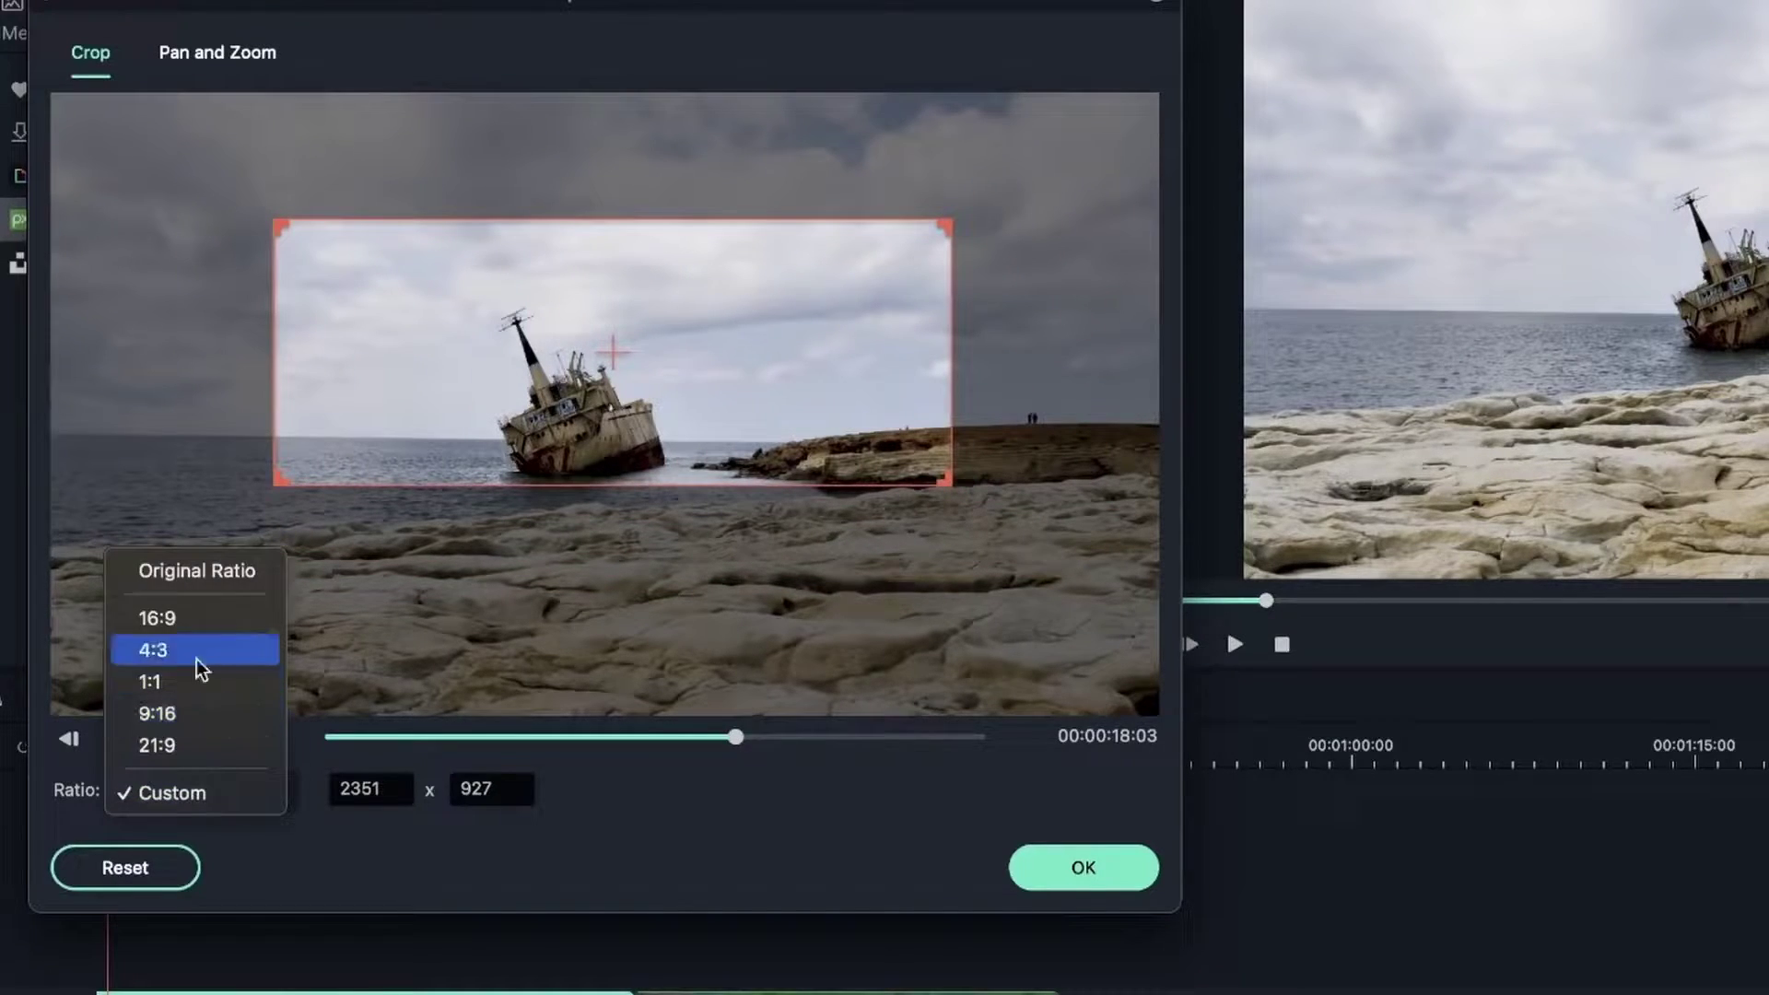
left_click(201, 623)
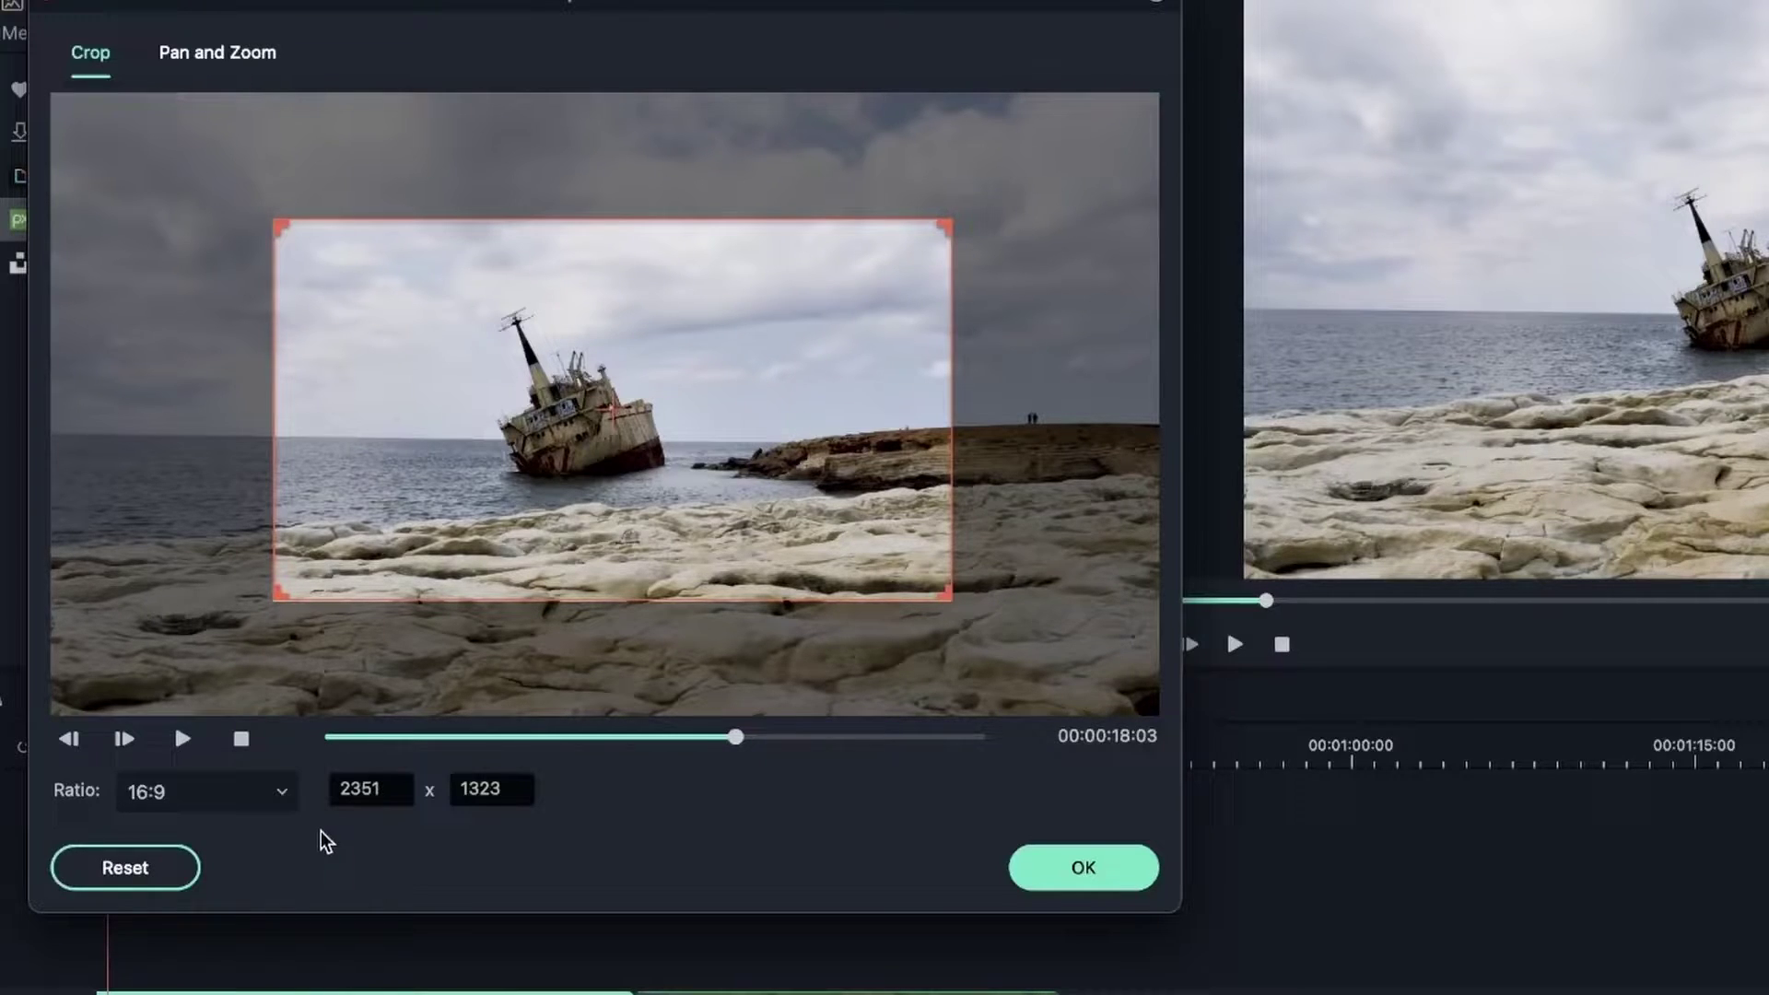
Set the crop ratio to 1:1, resize the frame to about 1330 x 1330 and center it around the ship
left_click(282, 791)
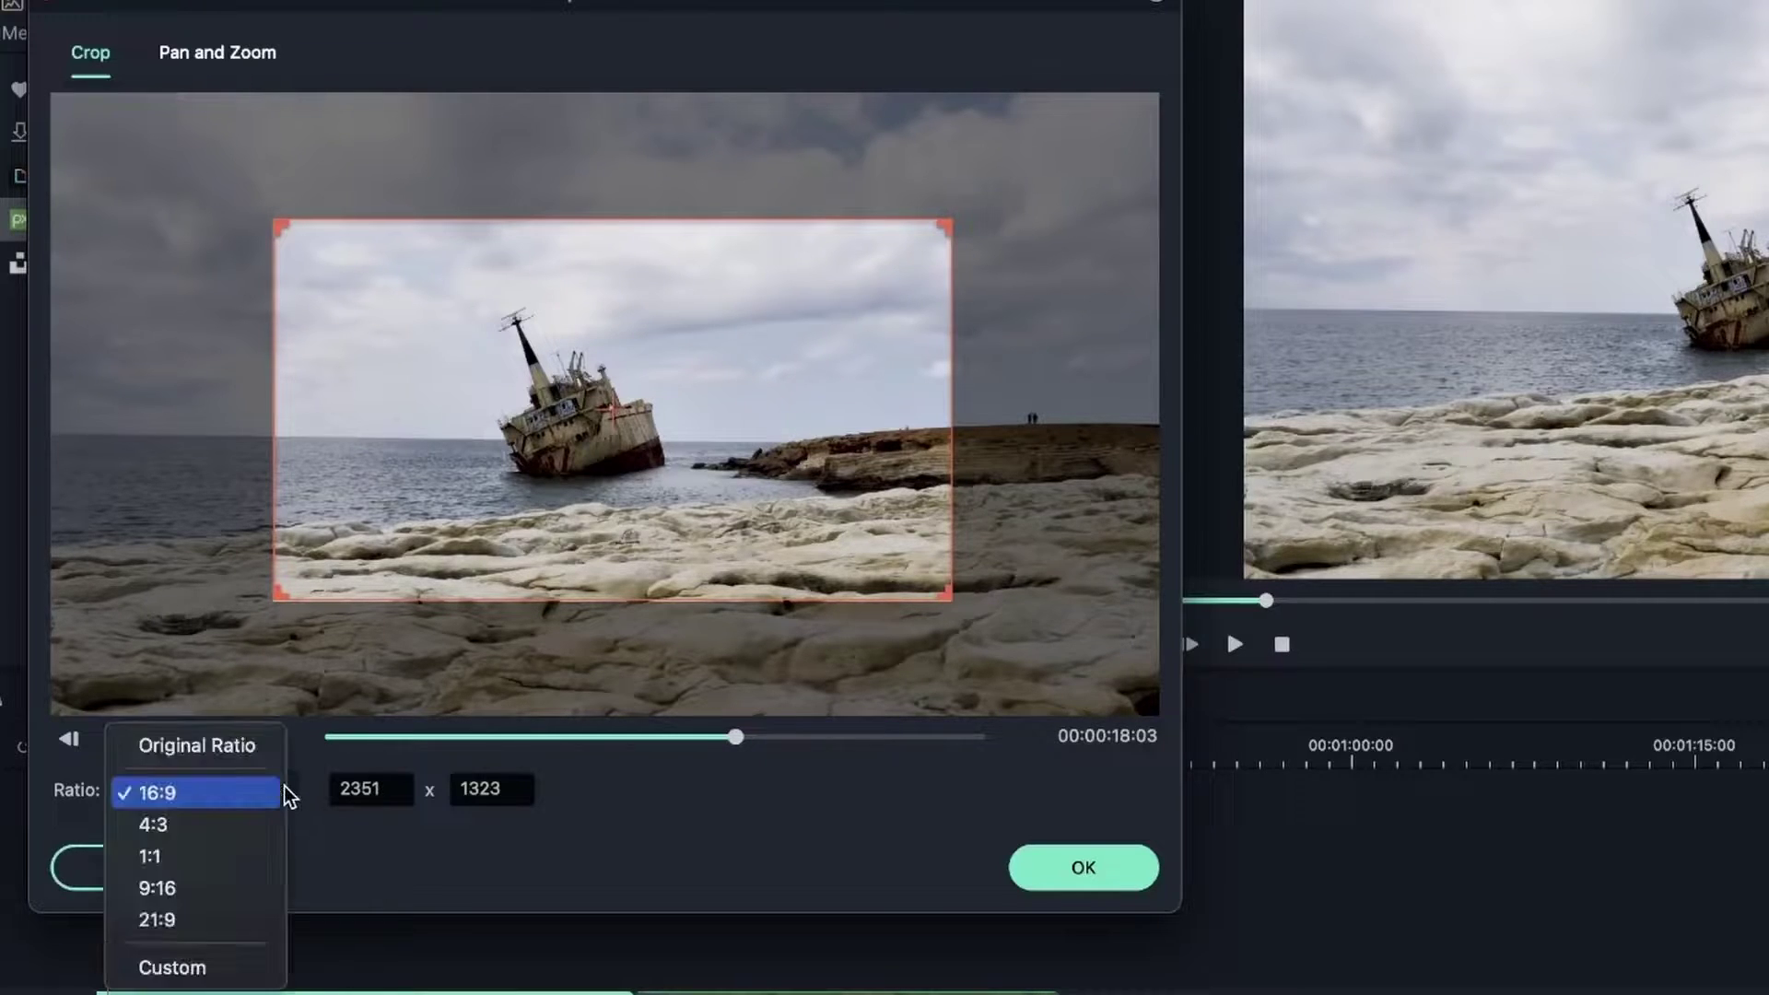
left_click(205, 853)
left_click_drag(540, 465, 527, 402)
left_click_drag(838, 648, 713, 536)
left_click_drag(574, 412, 637, 479)
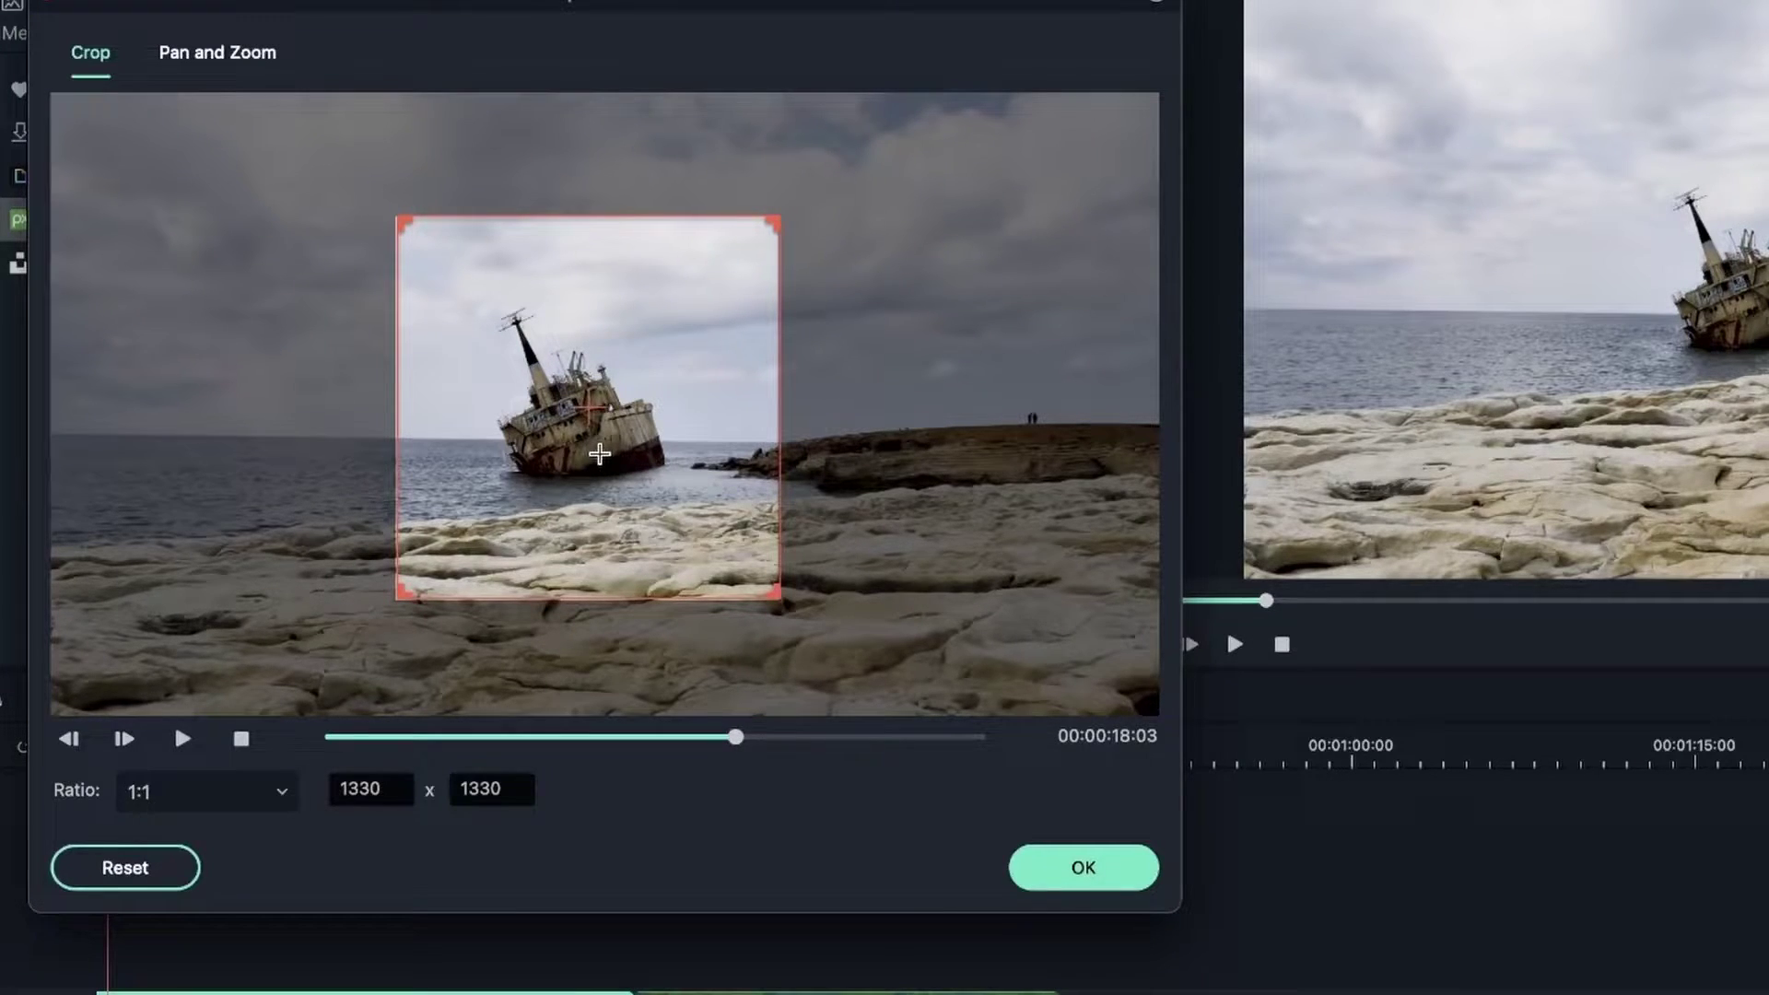
mouse_move(599, 454)
left_mouse_down()
mouse_move(623, 411)
mouse_move(595, 426)
mouse_move(587, 476)
mouse_move(463, 441)
mouse_move(594, 465)
left_mouse_up()
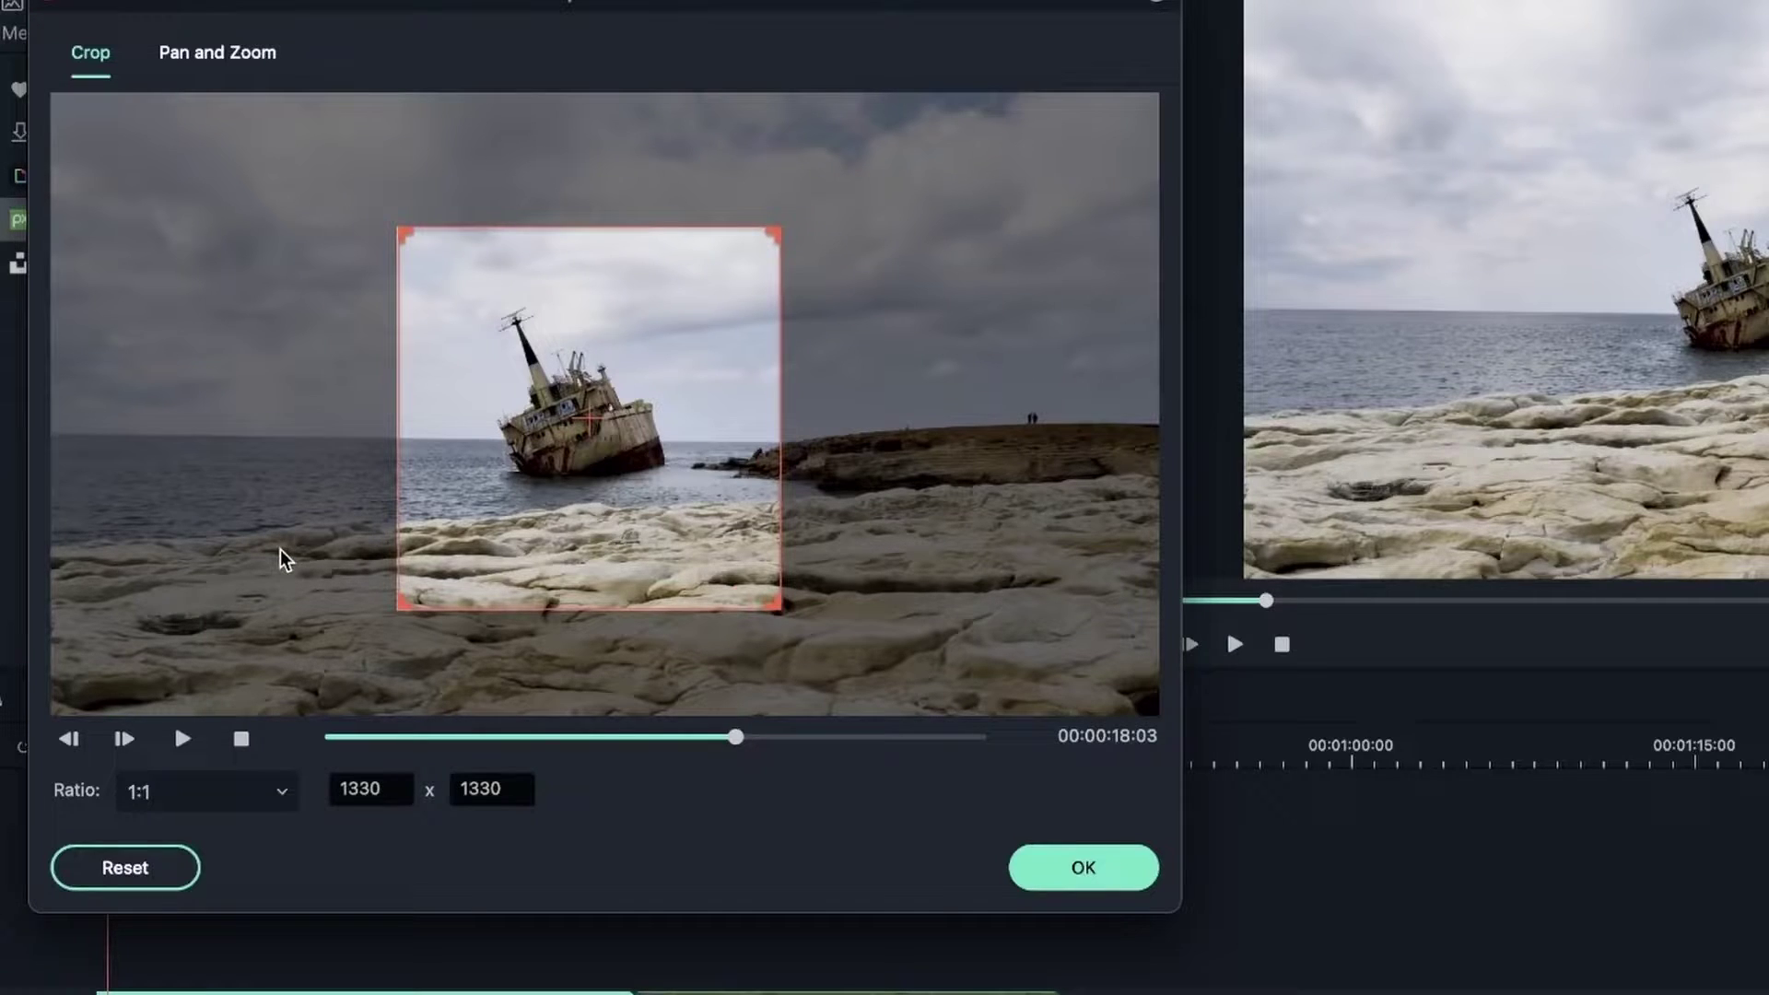
mouse_move(684, 511)
left_mouse_down()
mouse_move(654, 528)
mouse_move(685, 516)
left_mouse_up()
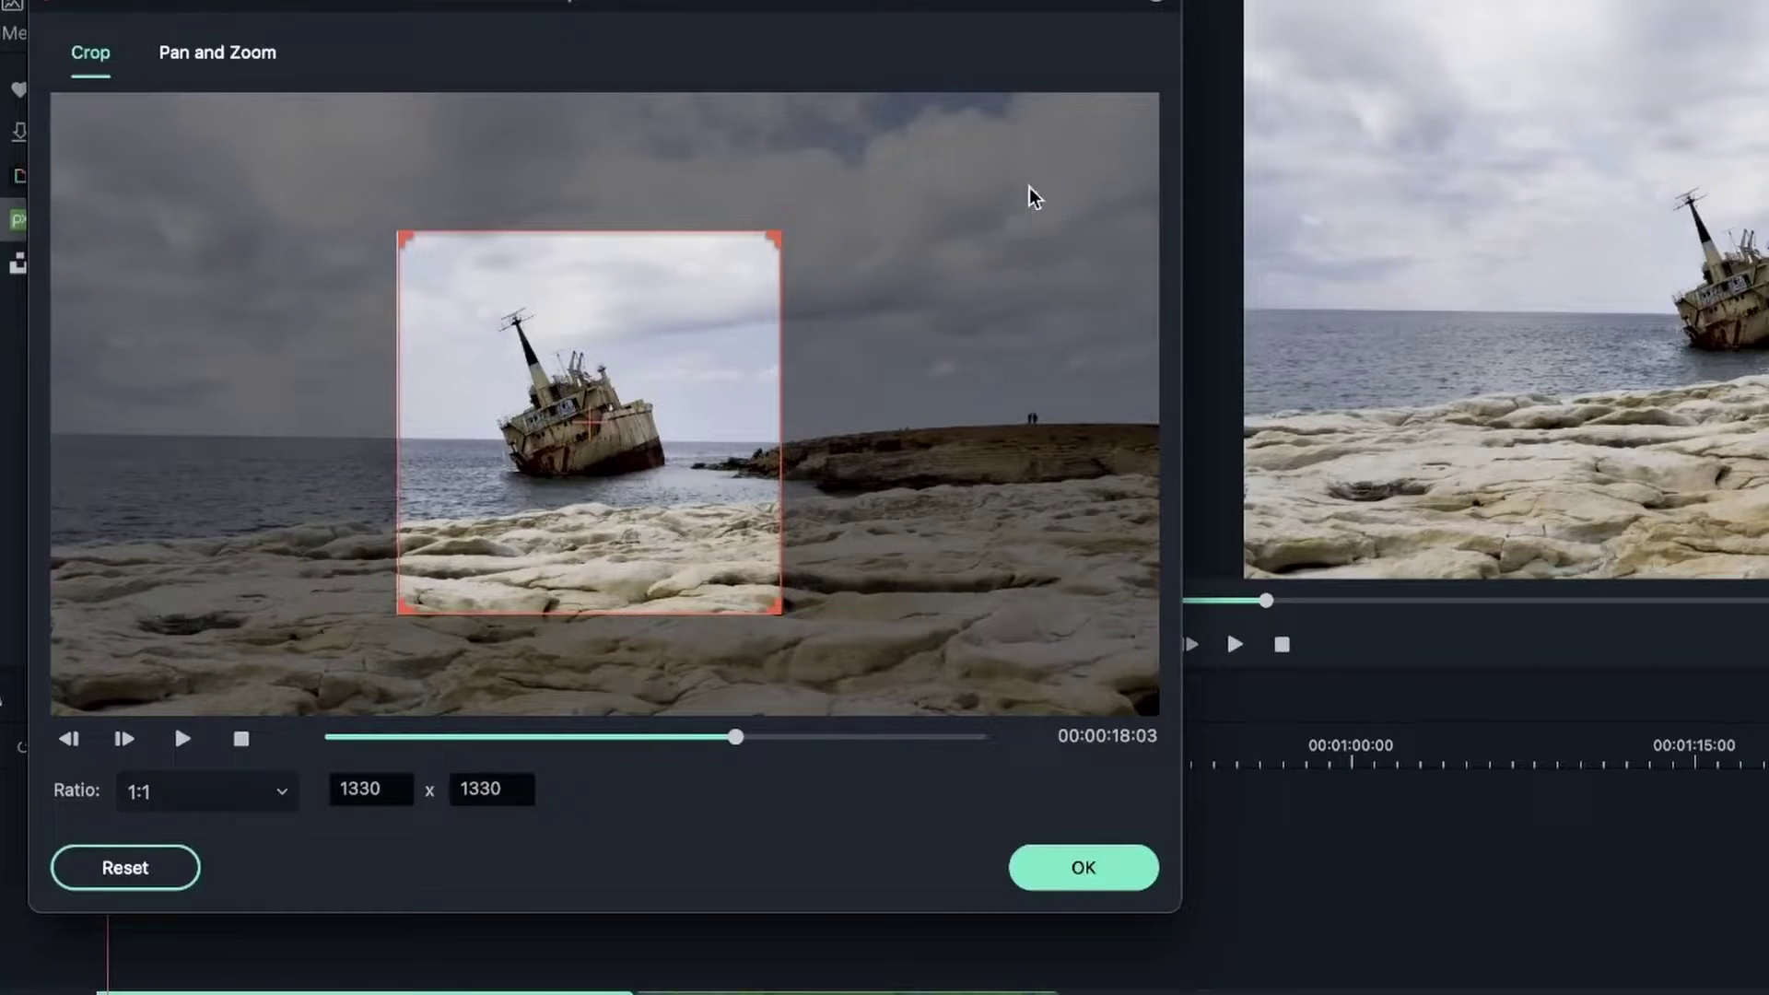
mouse_move(673, 442)
left_mouse_down()
mouse_move(664, 425)
mouse_move(662, 440)
left_mouse_up()
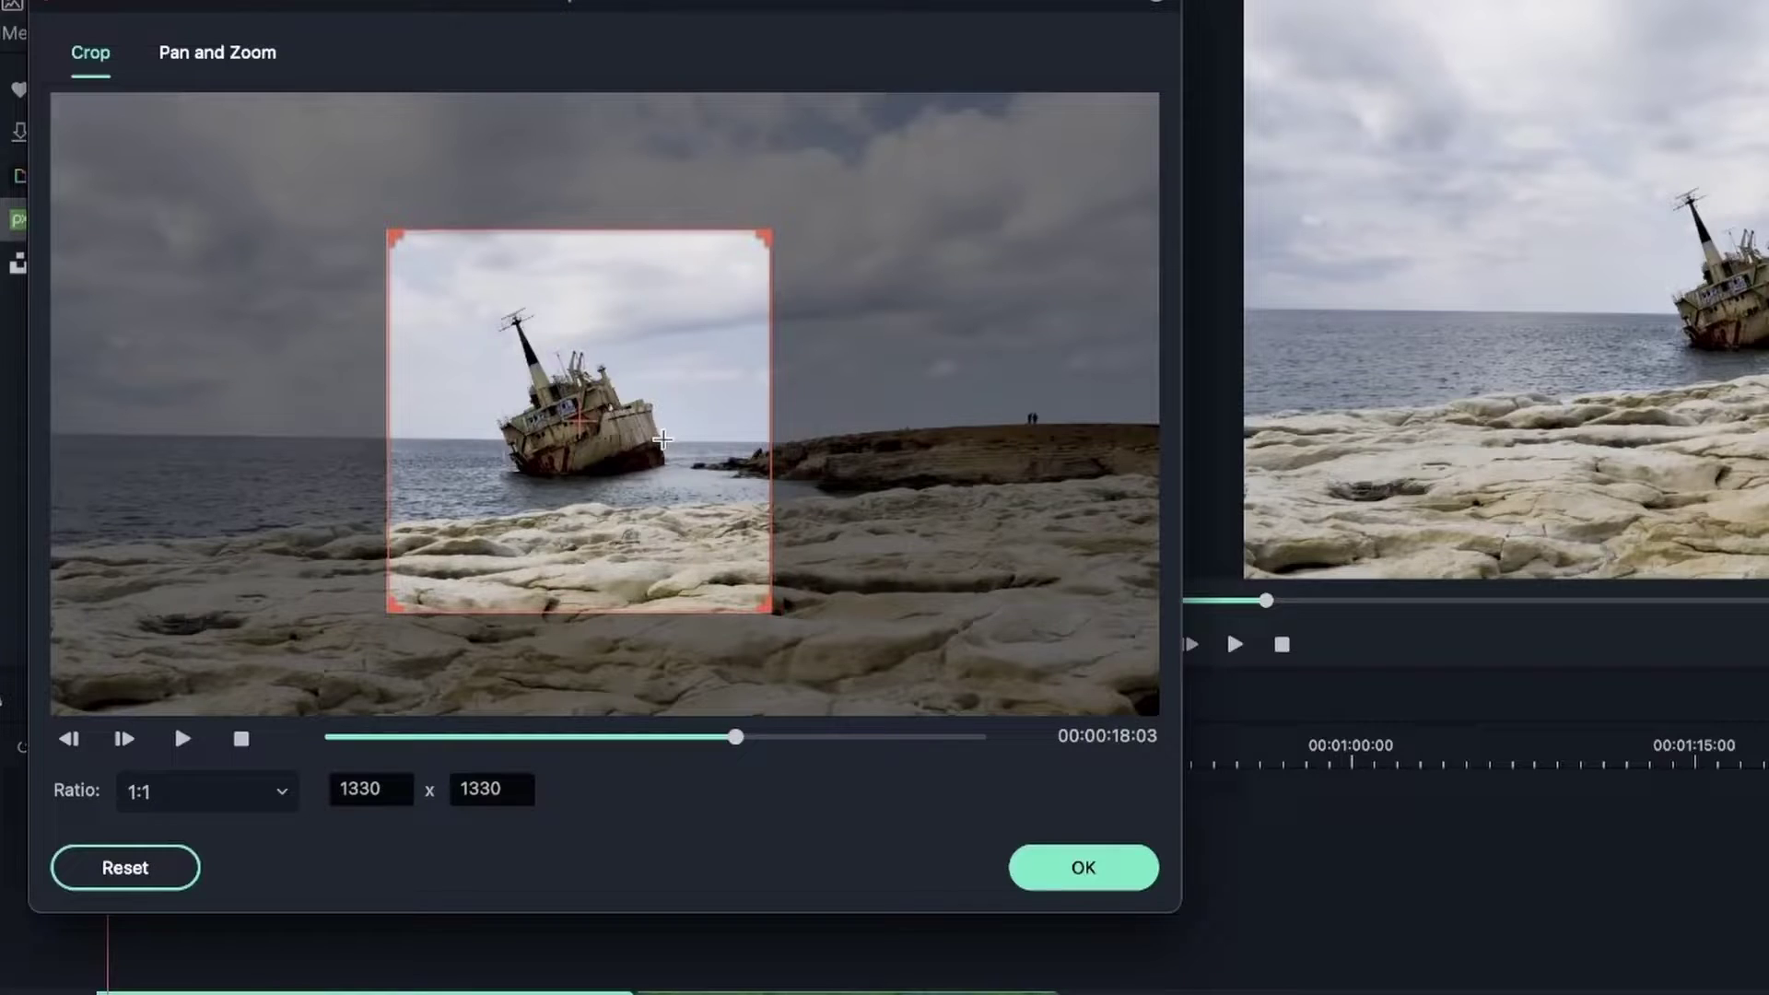
Preview the crop at 00:00:07:05, shrink the square frame to about 1292 x 1292 and apply it to the ship clip
left_click_drag(737, 744, 486, 762)
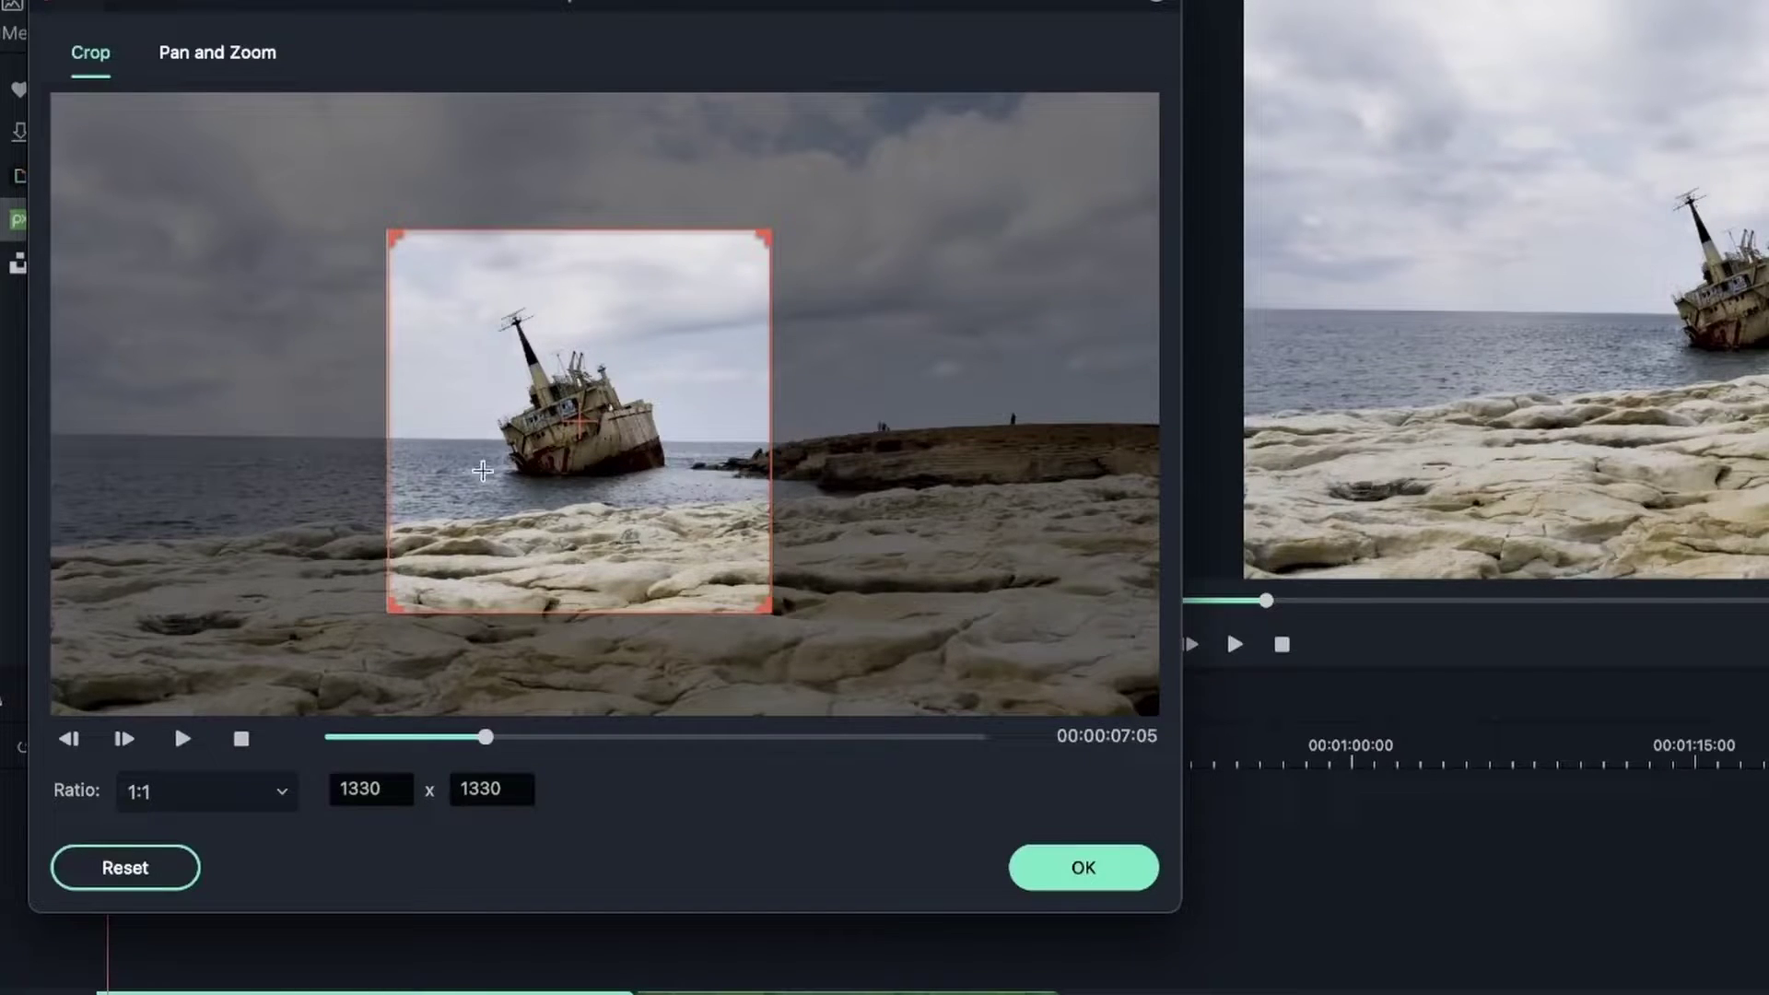
left_click_drag(770, 609, 759, 640)
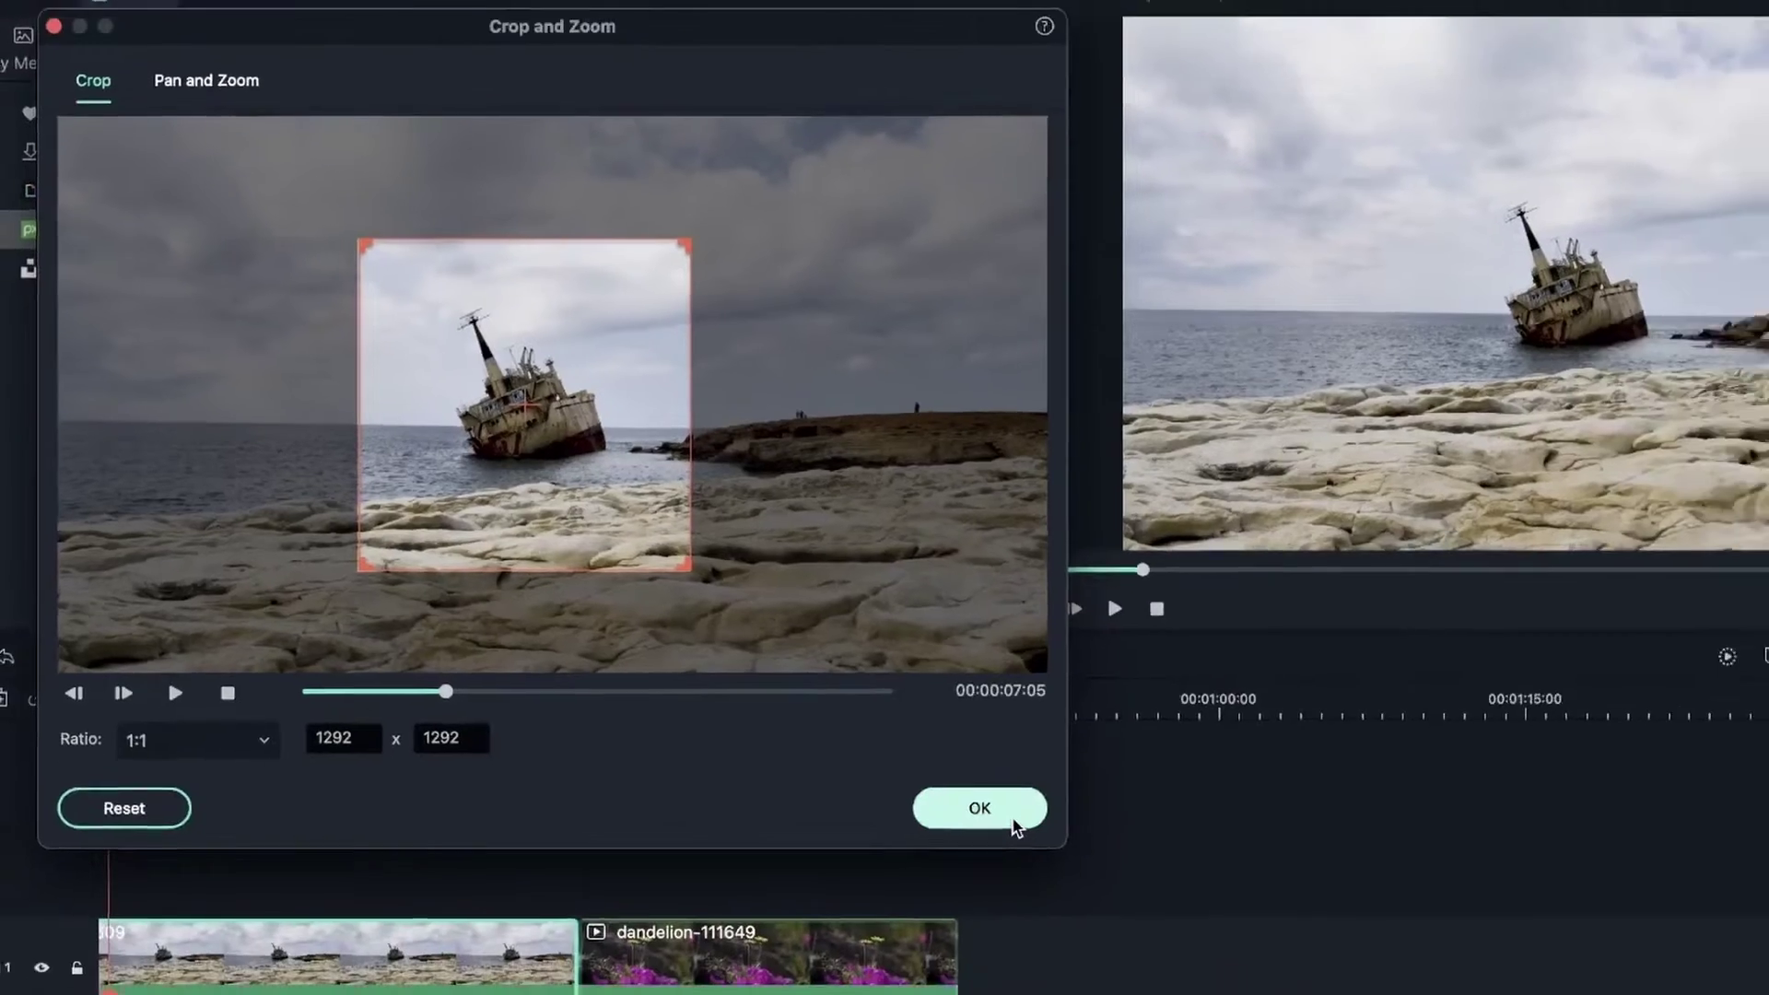
left_click(1128, 877)
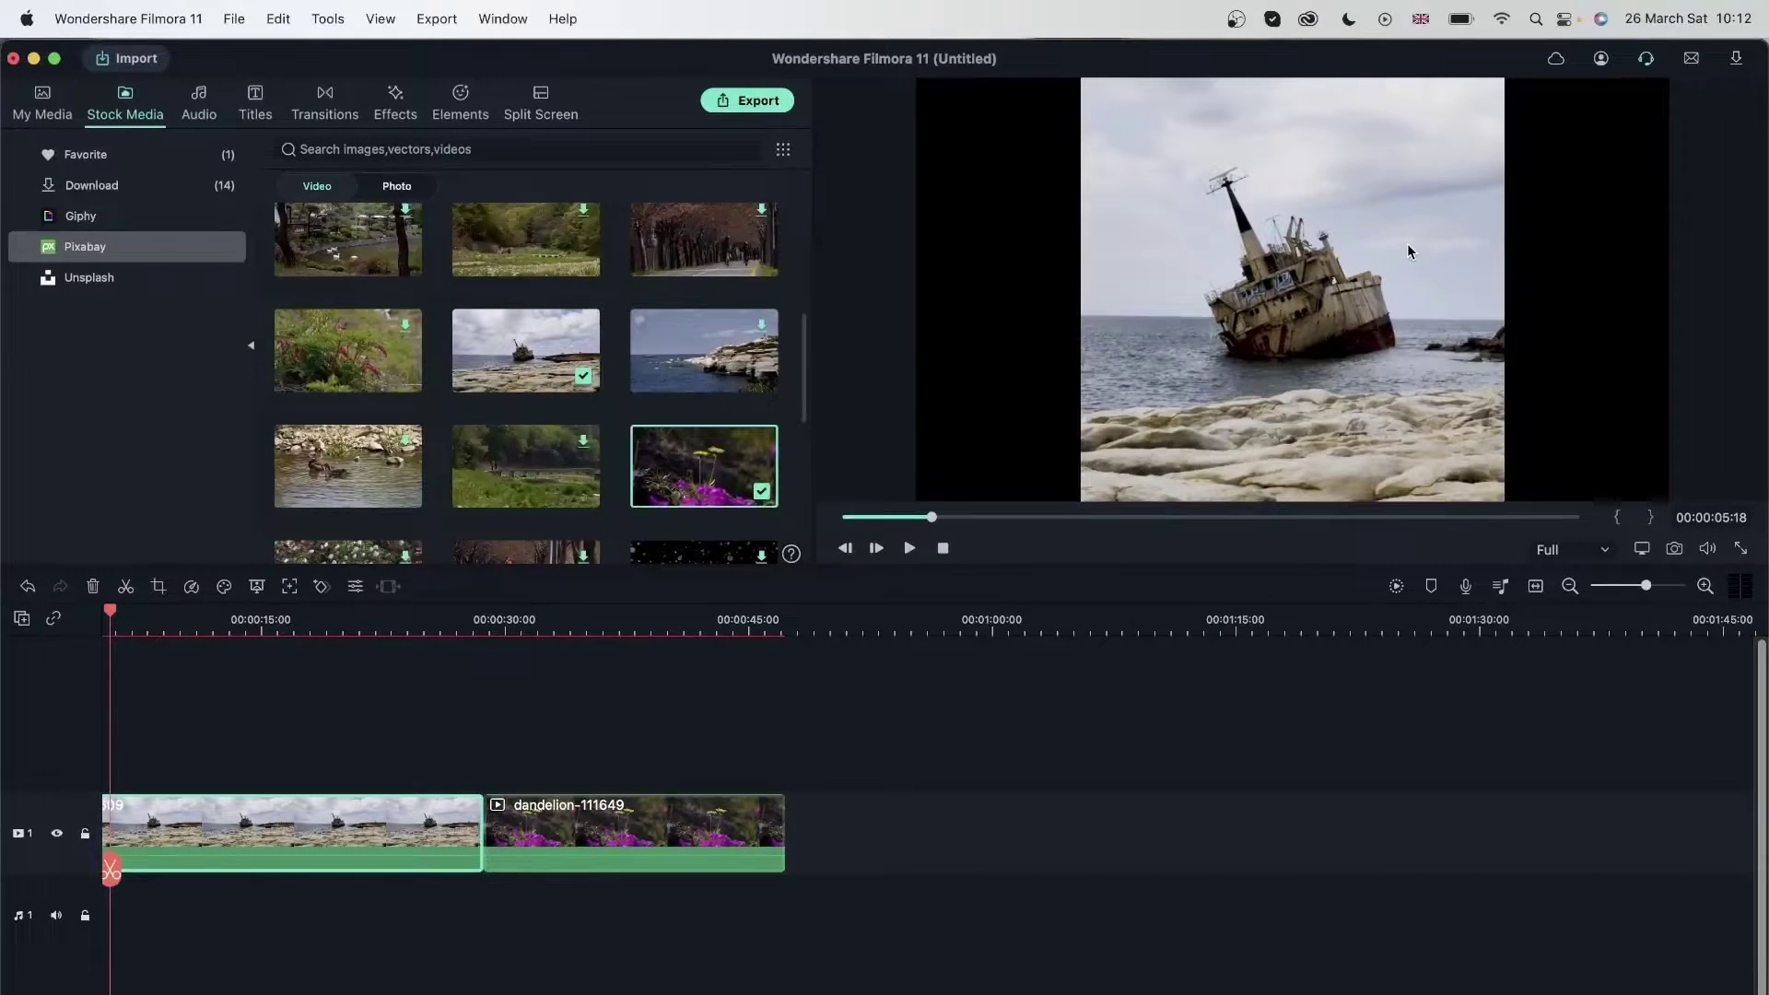
Place an uncropped copy of the ship stock clip at the start of video track 2, above the cropped clip
mouse_move(558, 385)
left_click(21, 618)
left_click(37, 638)
left_click_drag(532, 387, 104, 753)
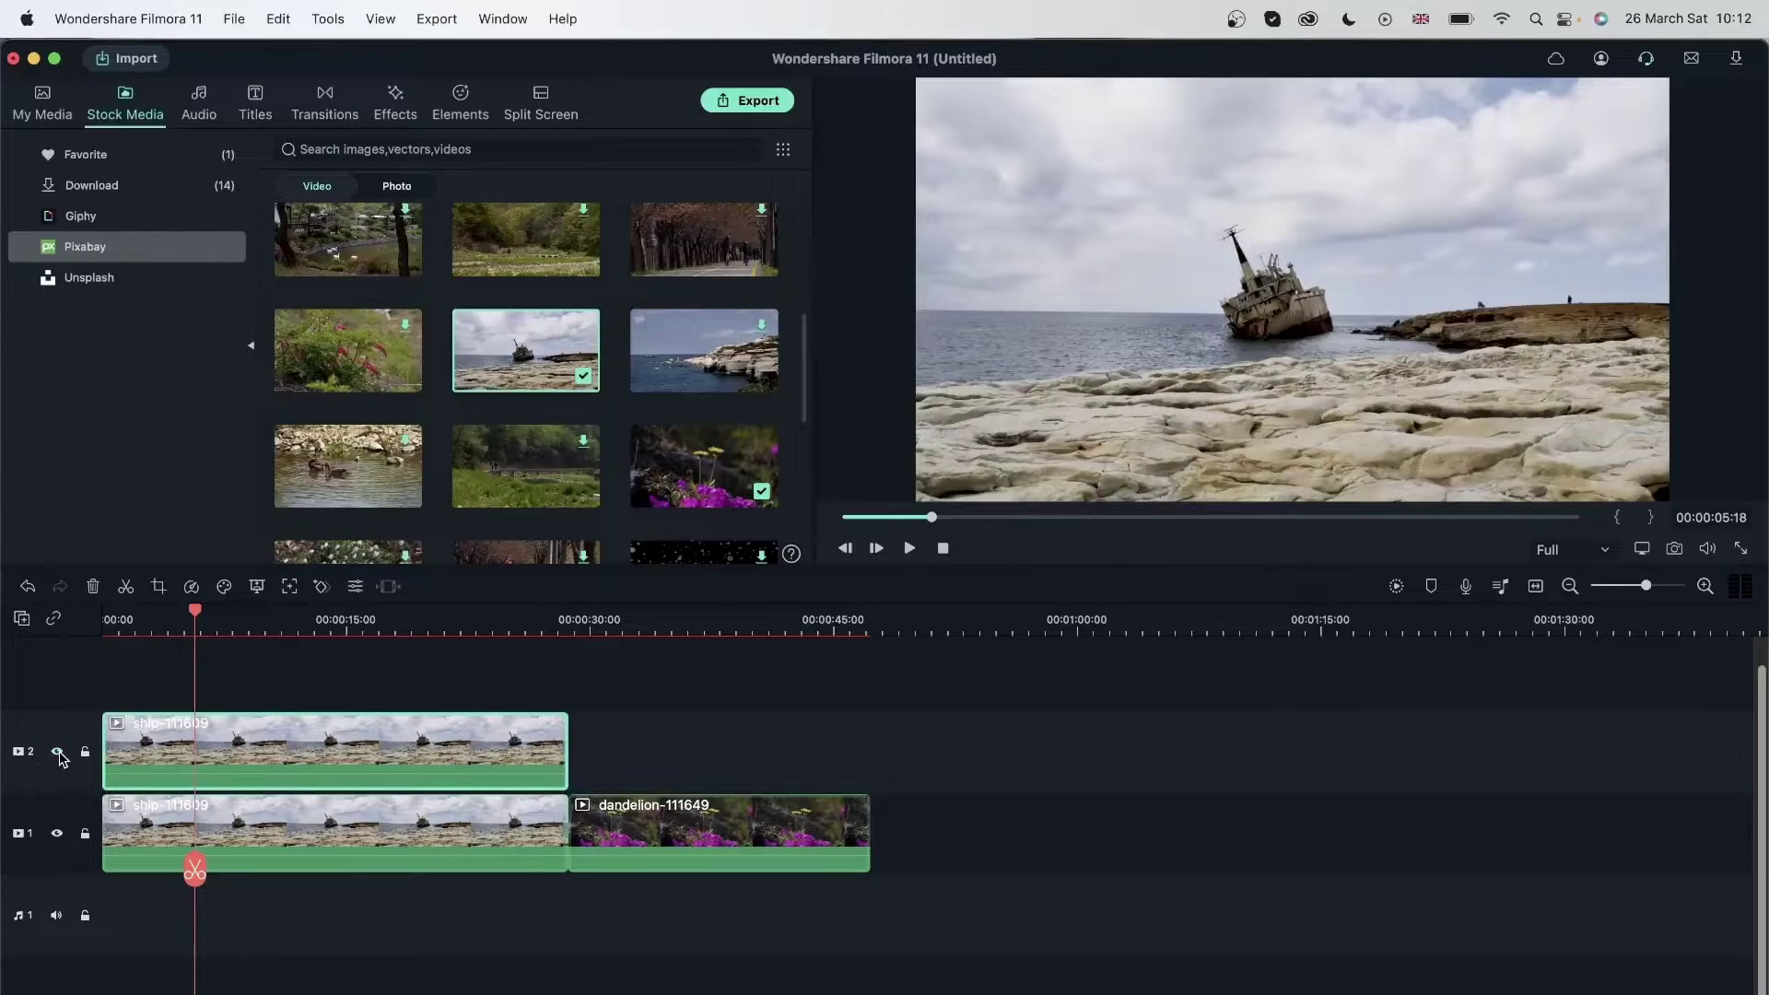
Toggle the visibility of video track 2 to compare the uncropped and cropped ship, leaving the track hidden
left_click(57, 752)
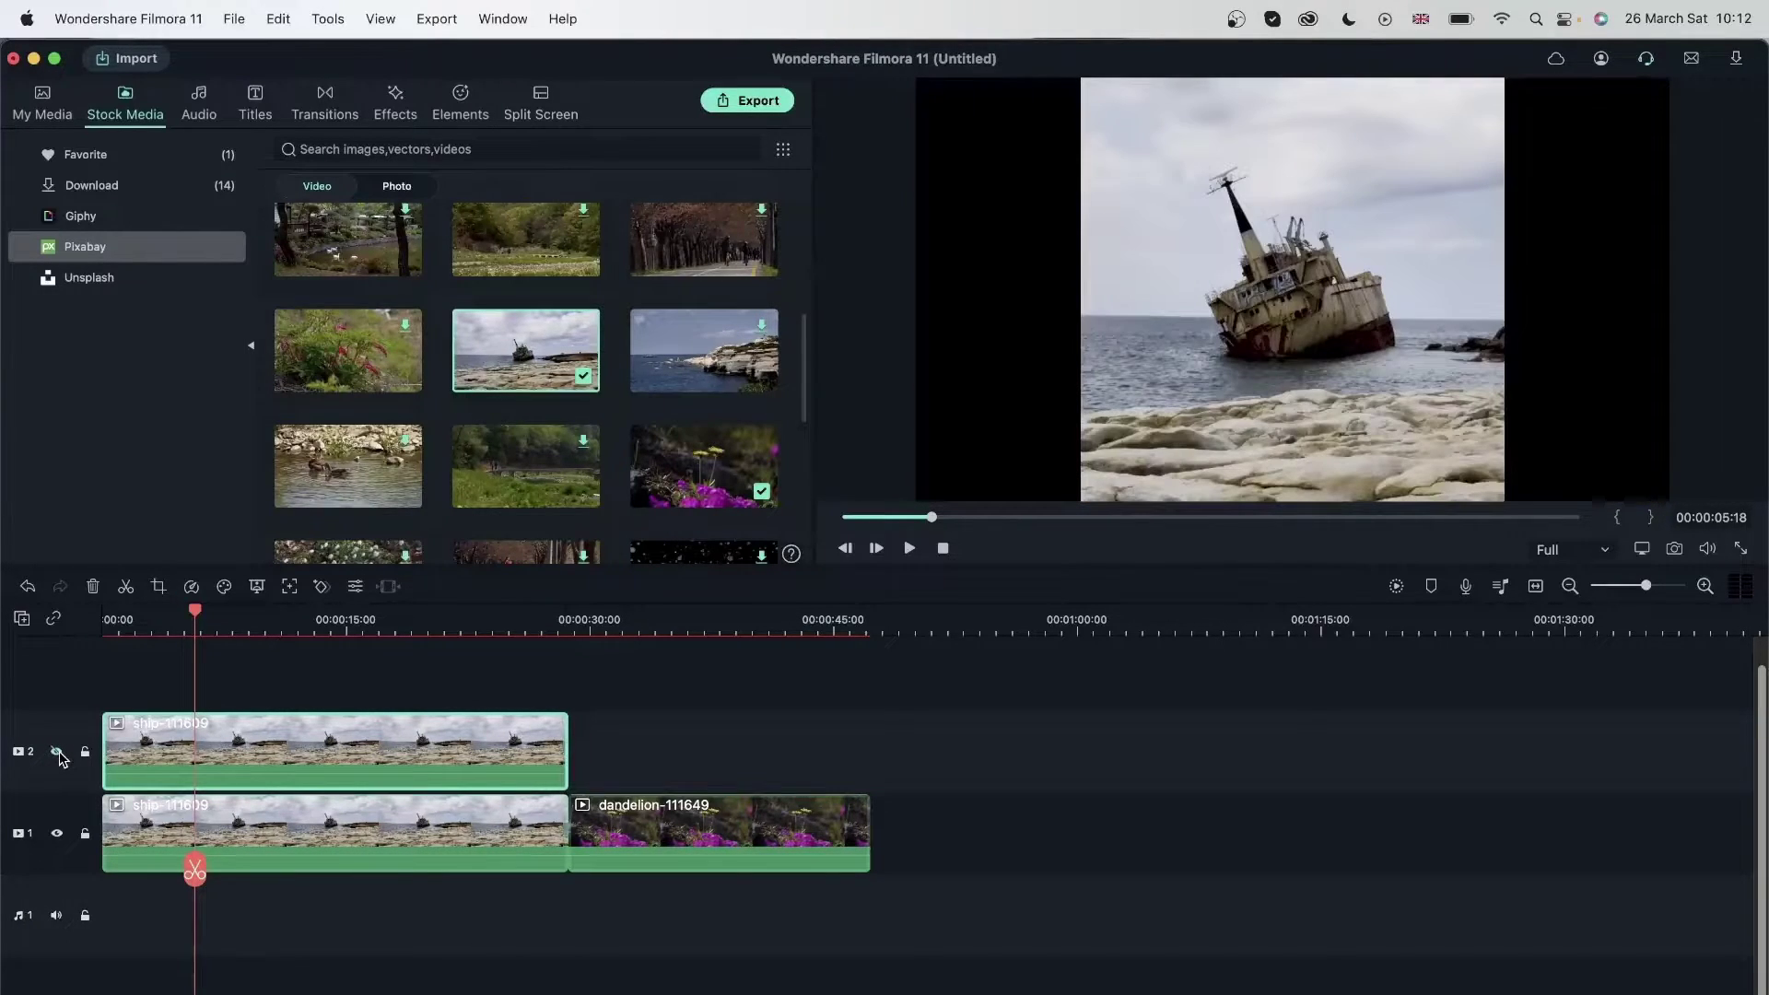
left_click(57, 752)
left_click(57, 752)
left_click(57, 752)
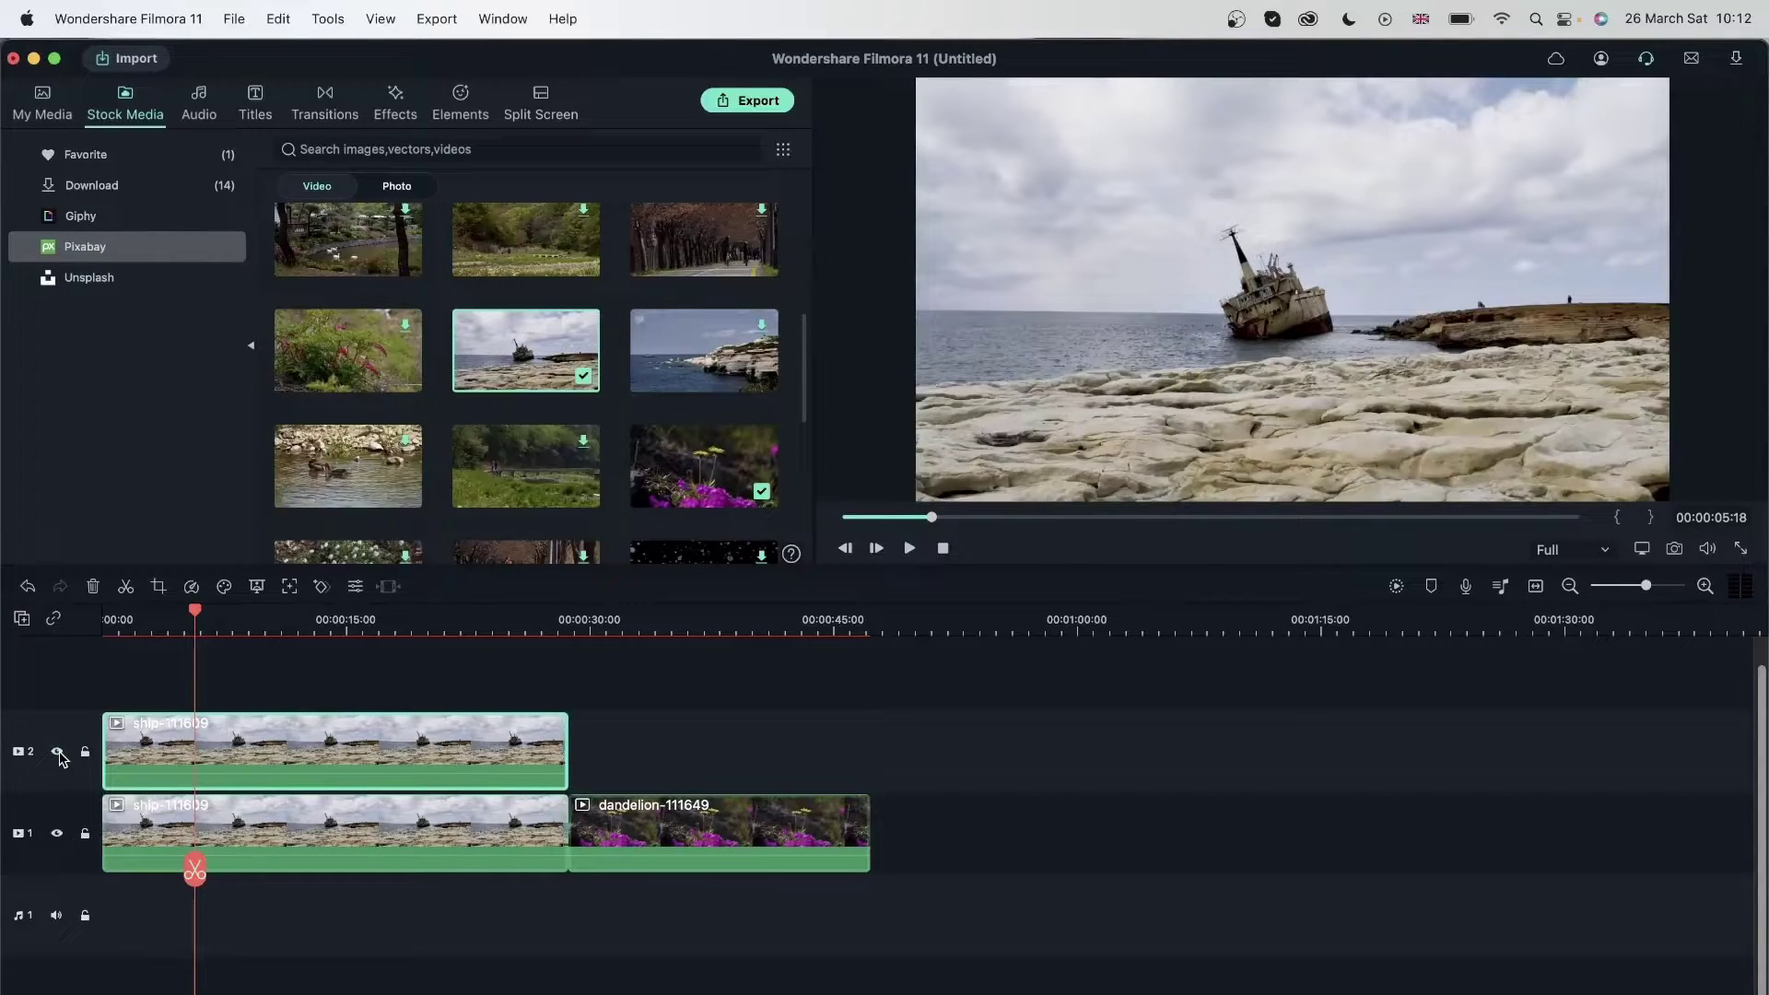
left_click(57, 752)
Reopen the crop settings of the ship clip on track 1 and reset the frame to Original Ratio at 3840 x 2160
left_click(280, 839)
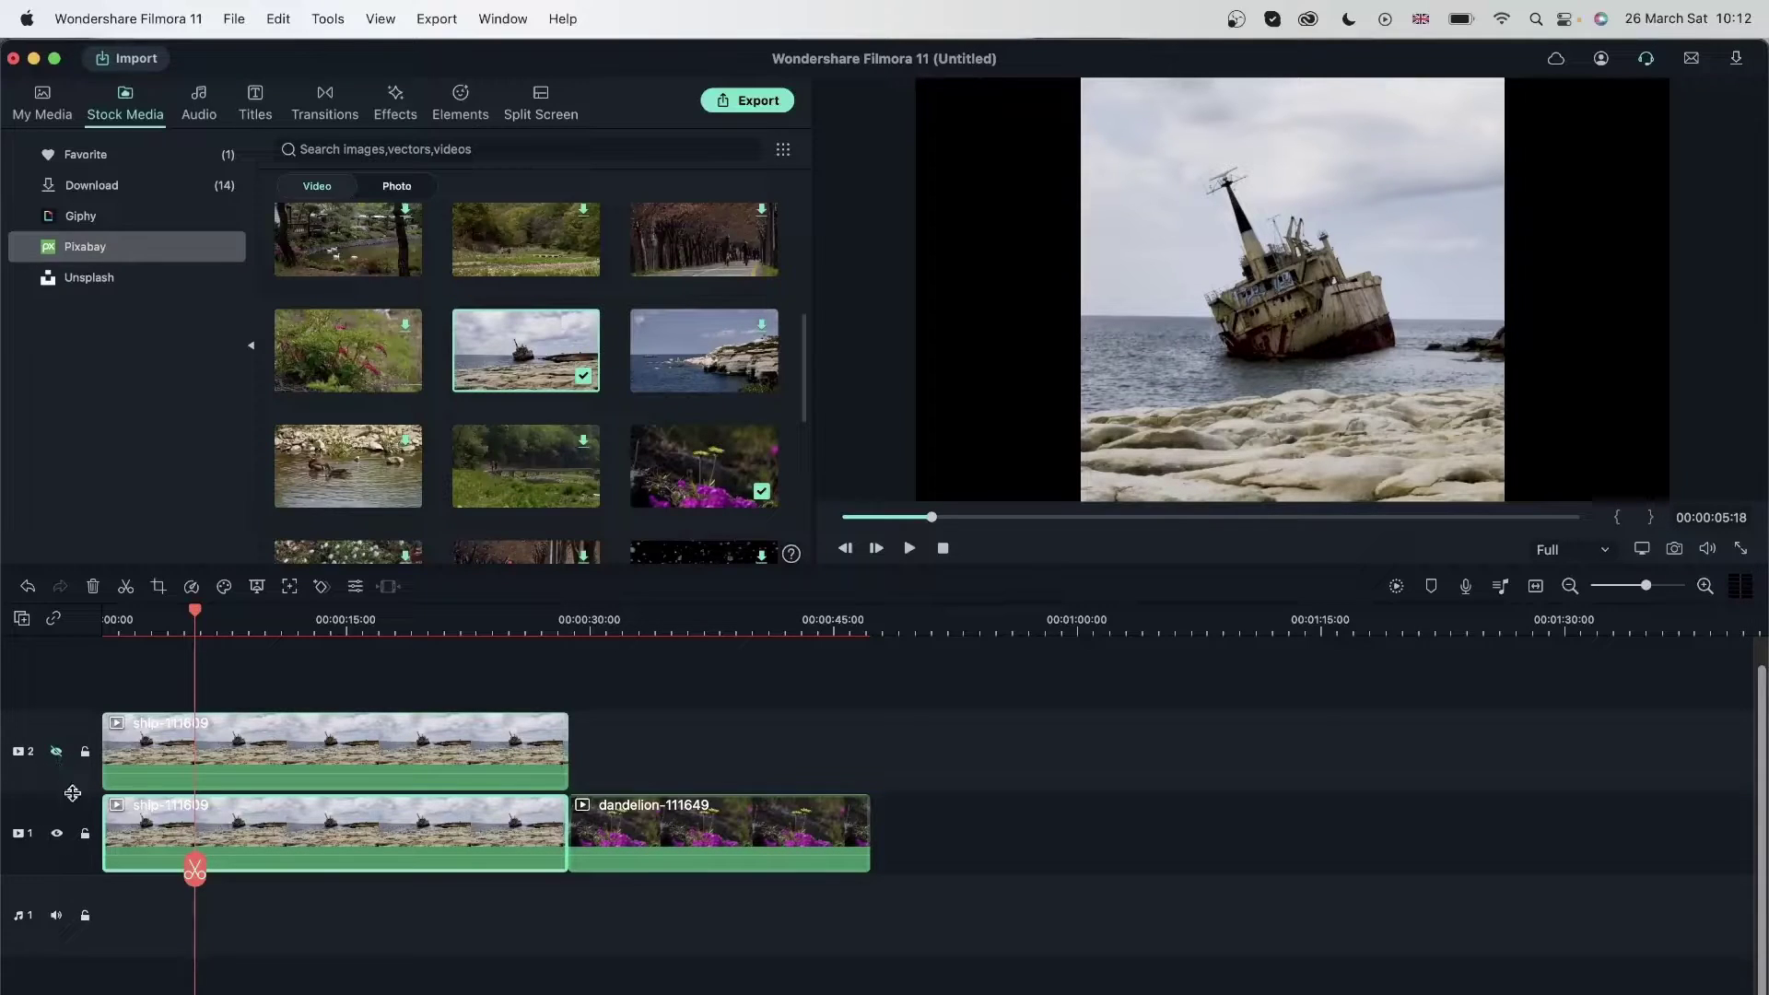
left_click(159, 587)
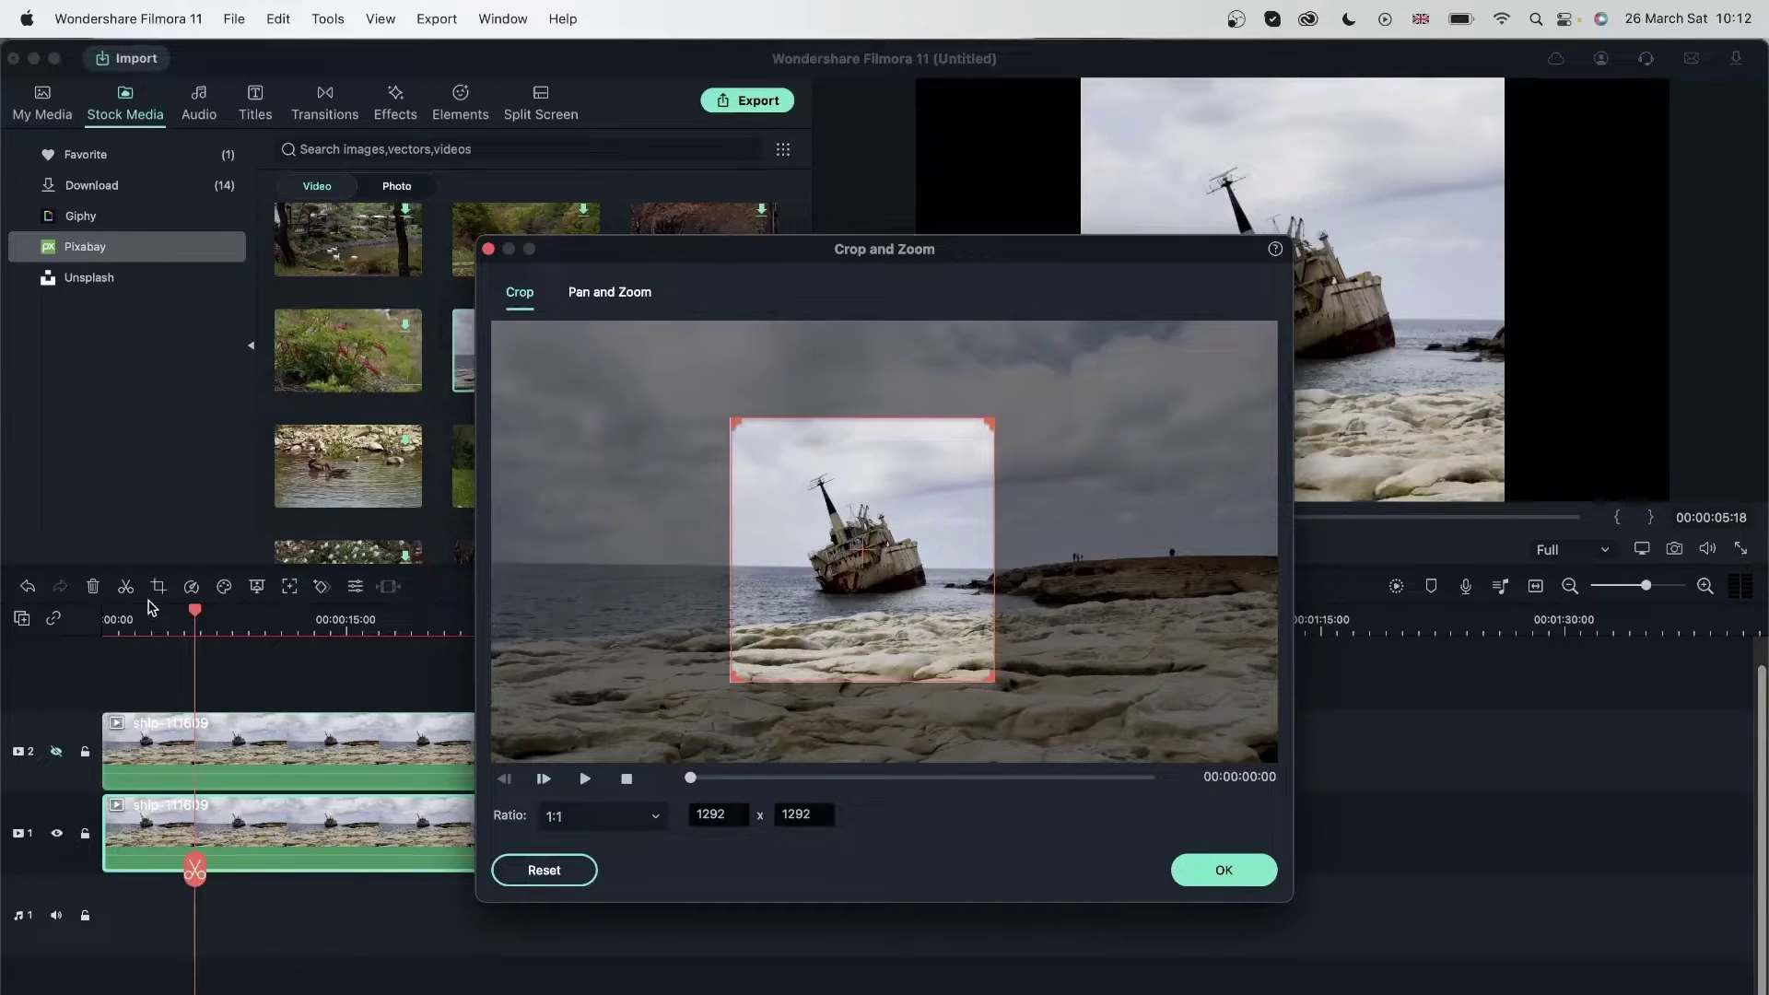
left_click_drag(923, 554, 808, 536)
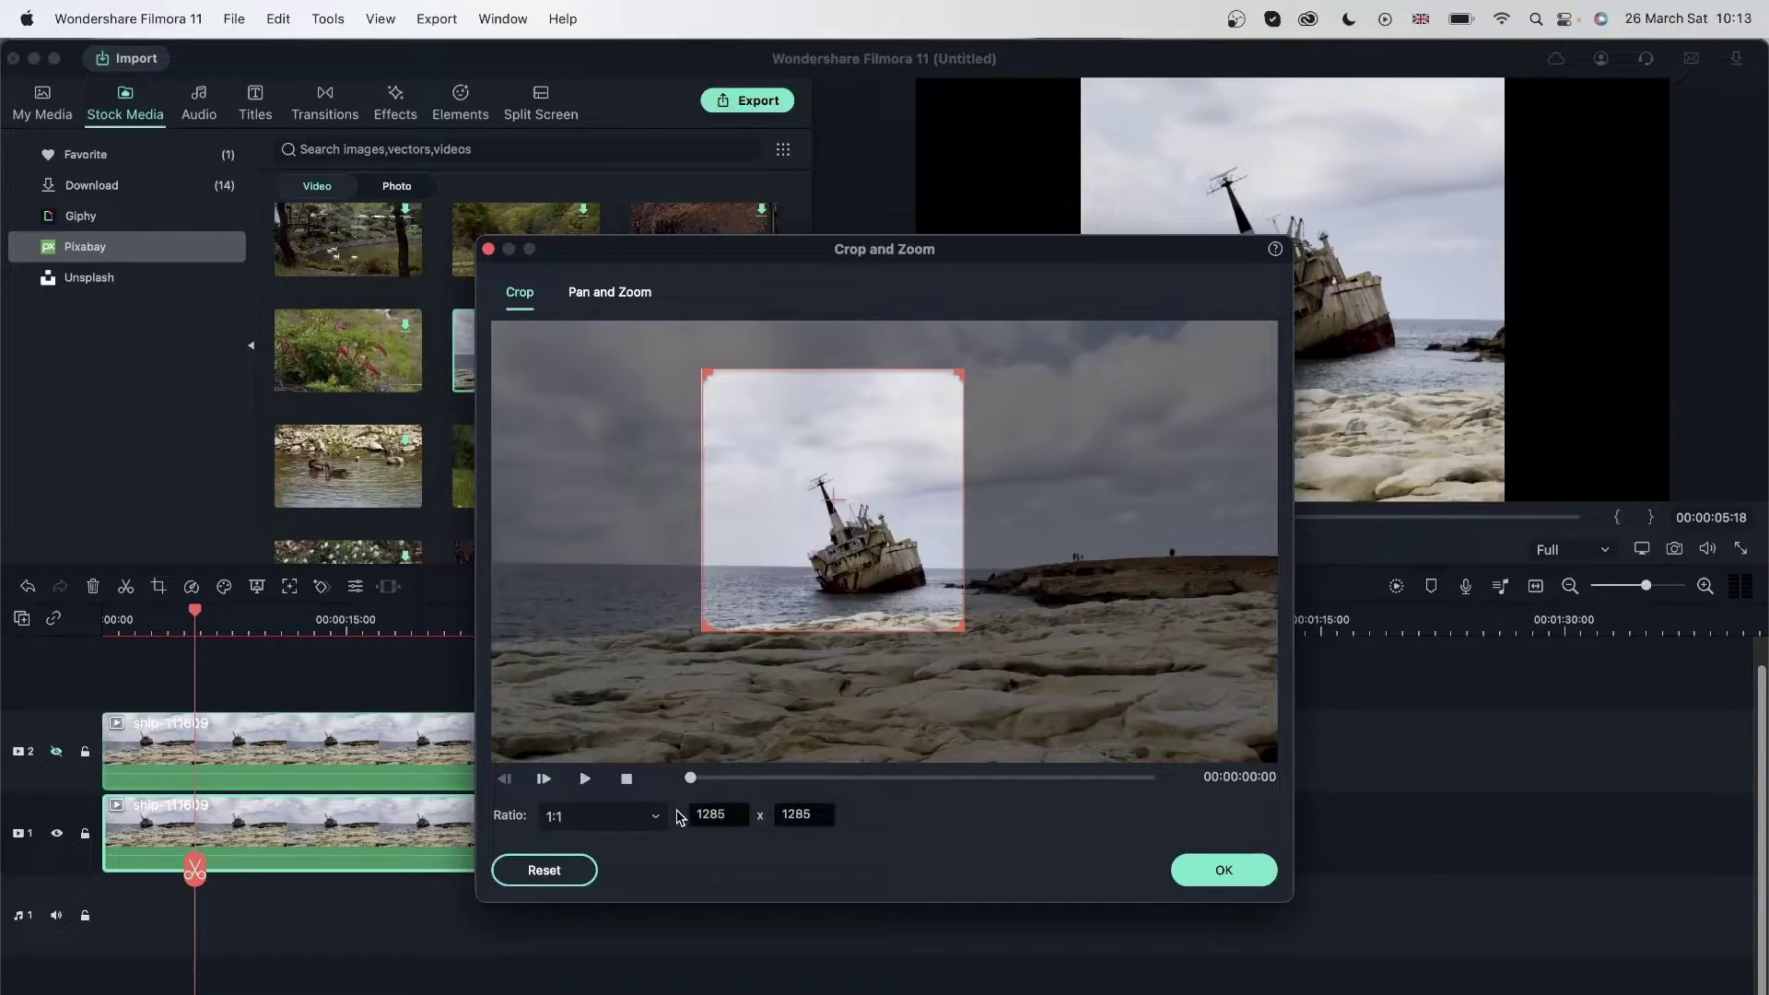
left_click(638, 820)
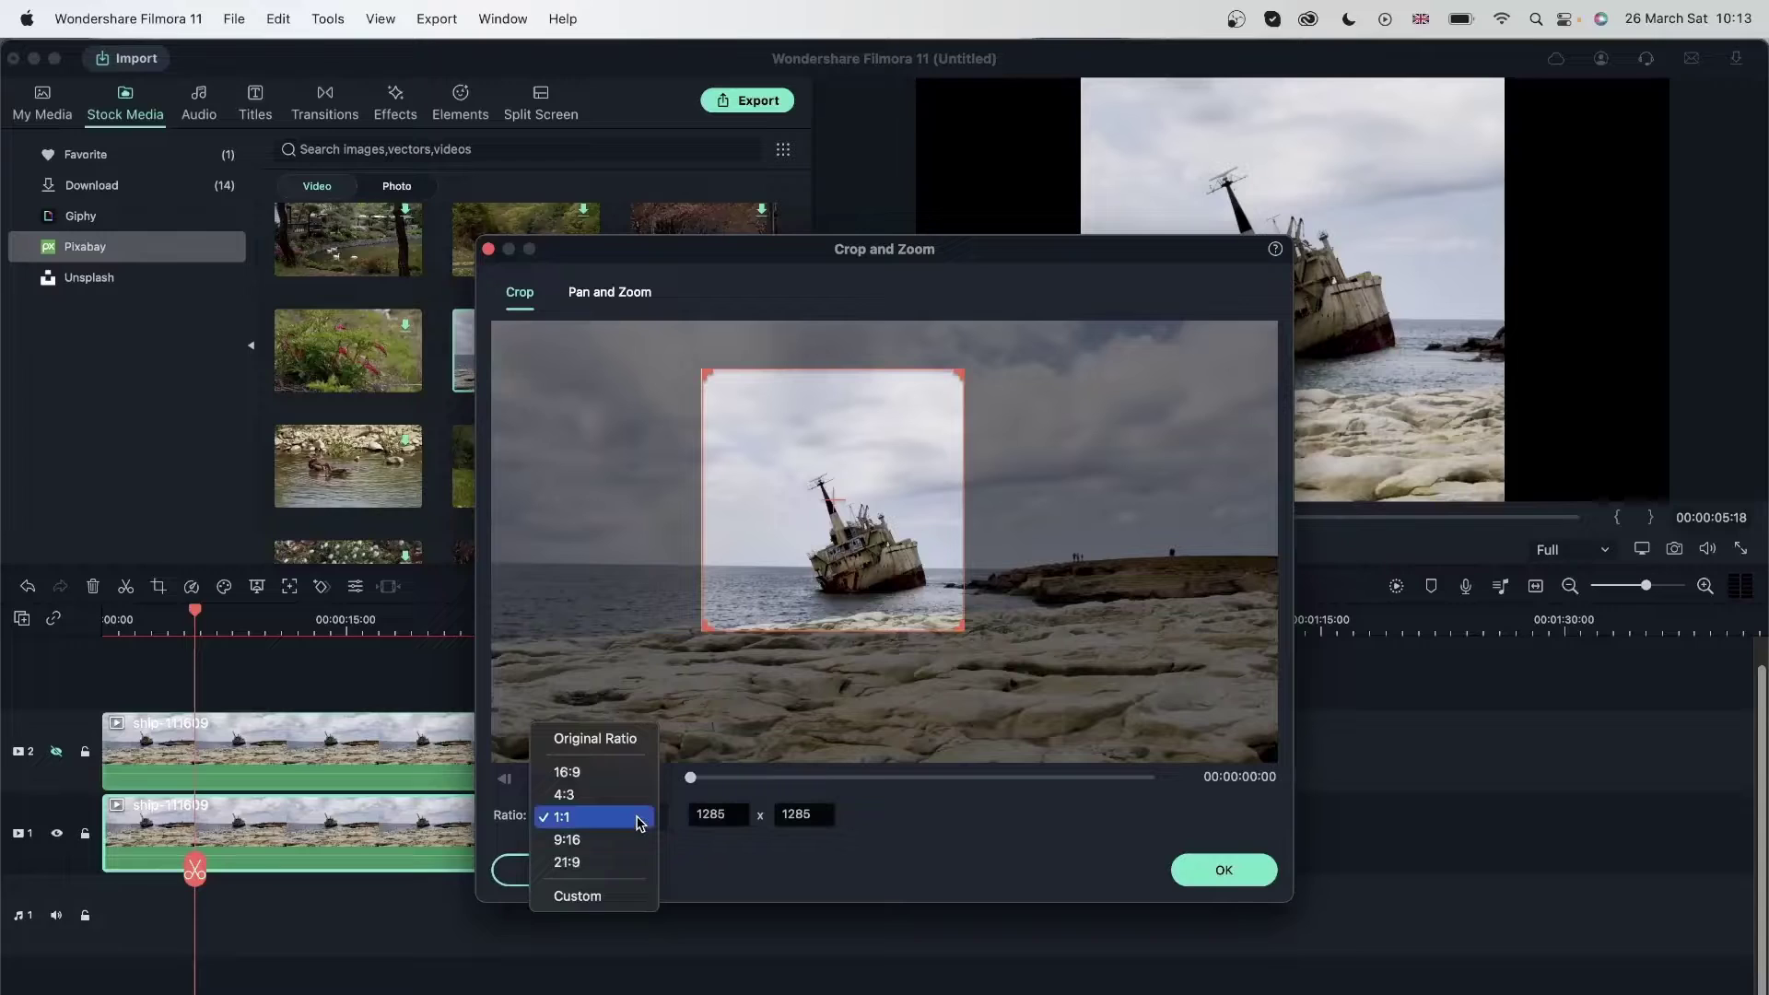
left_click(614, 740)
left_click(544, 870)
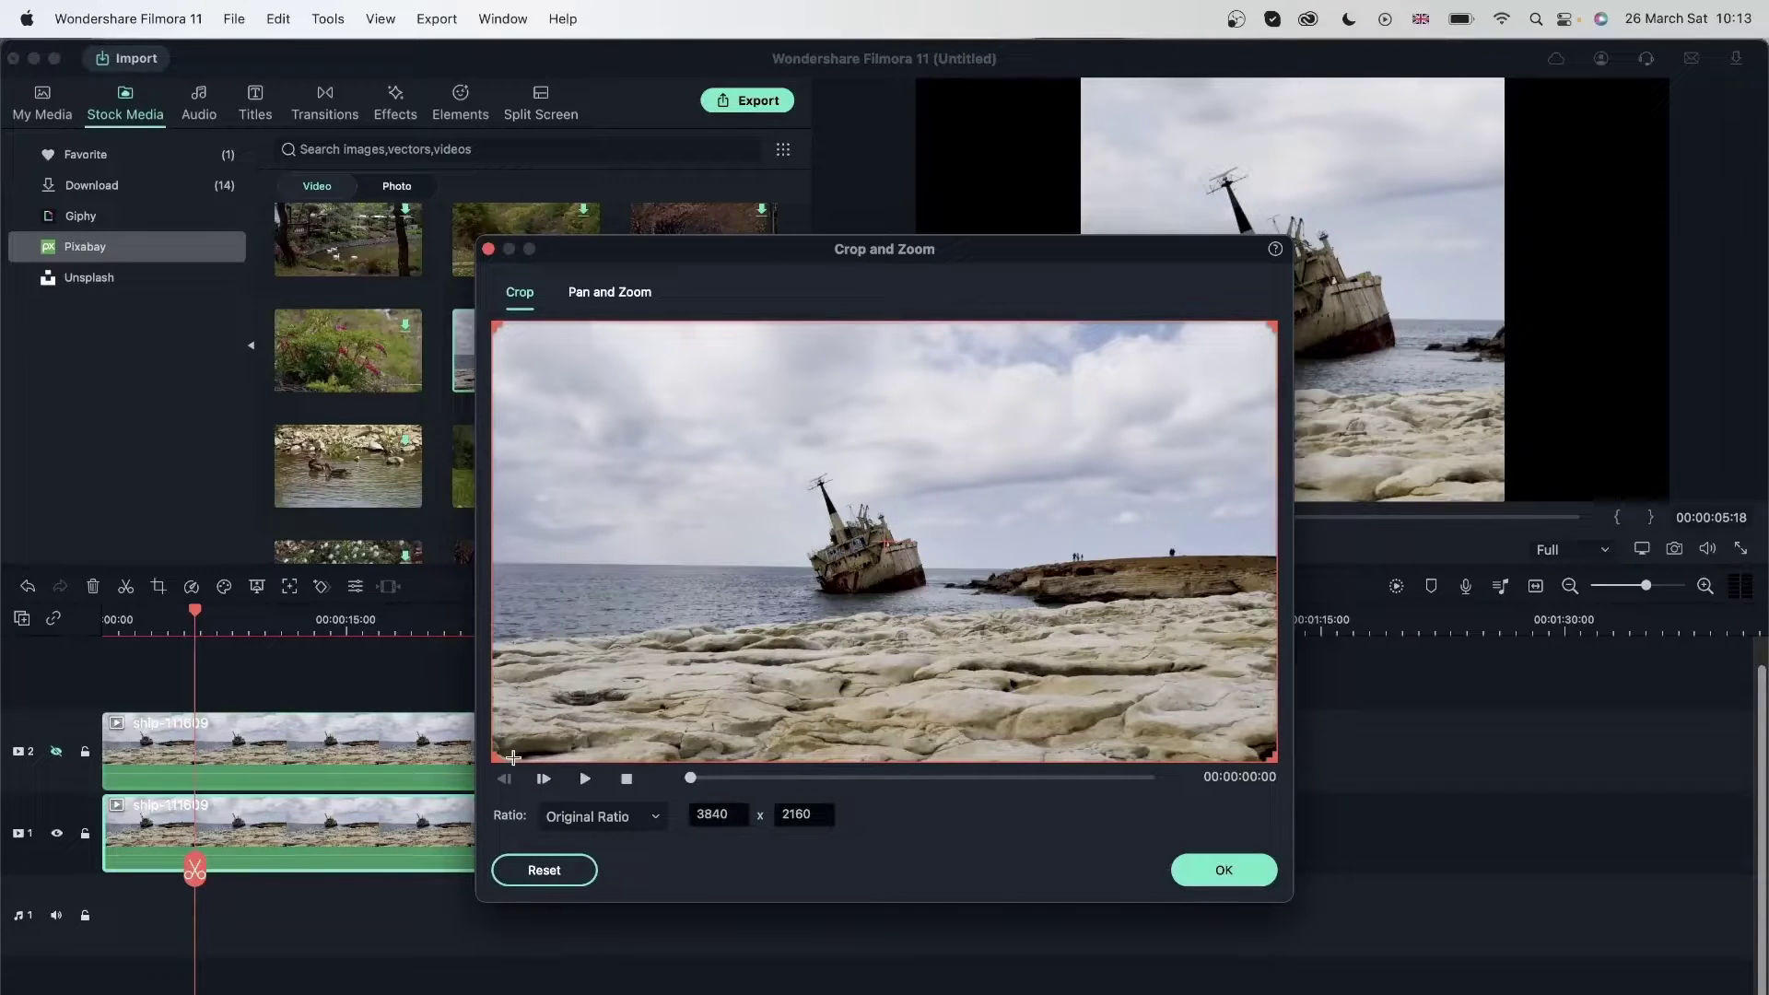
Shrink the crop frame to about 351 x 197 in the sky at the image's upper-right corner and apply it
left_click_drag(495, 757, 1236, 339)
left_click(1232, 871)
left_click(984, 792)
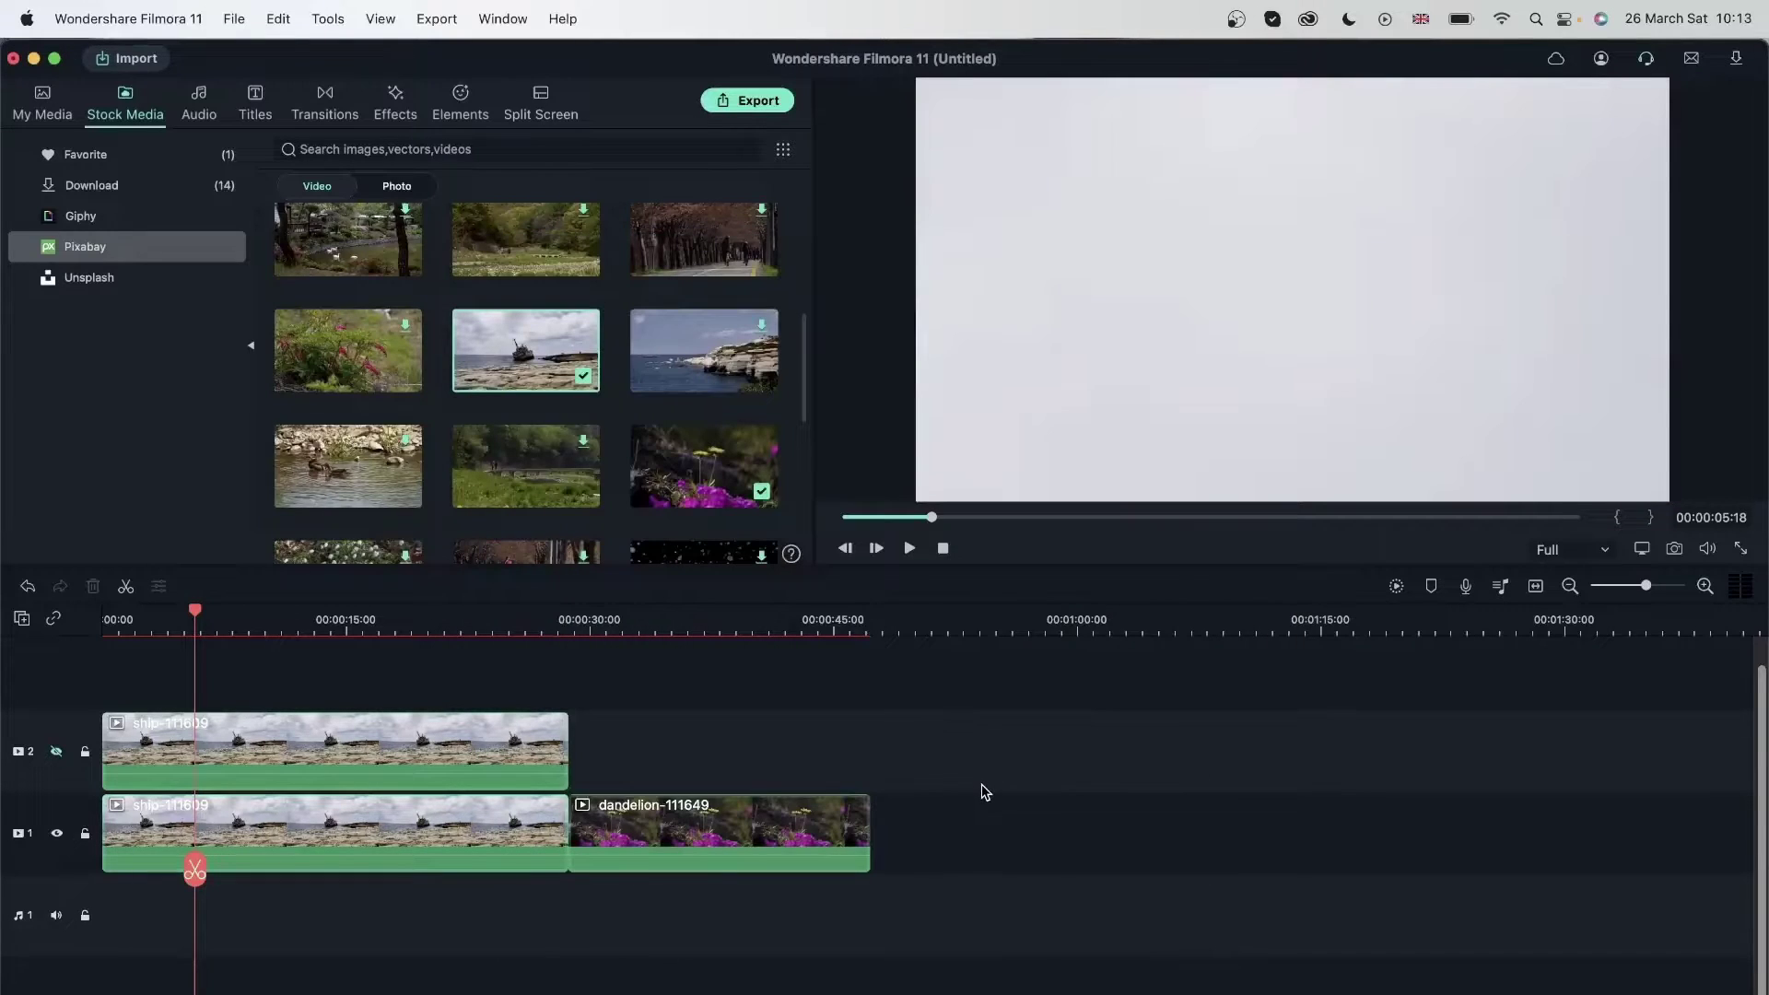
Expand the crop frame of the ship clip on track 1 to the full 3840 x 2160 image and apply it
left_click(341, 824)
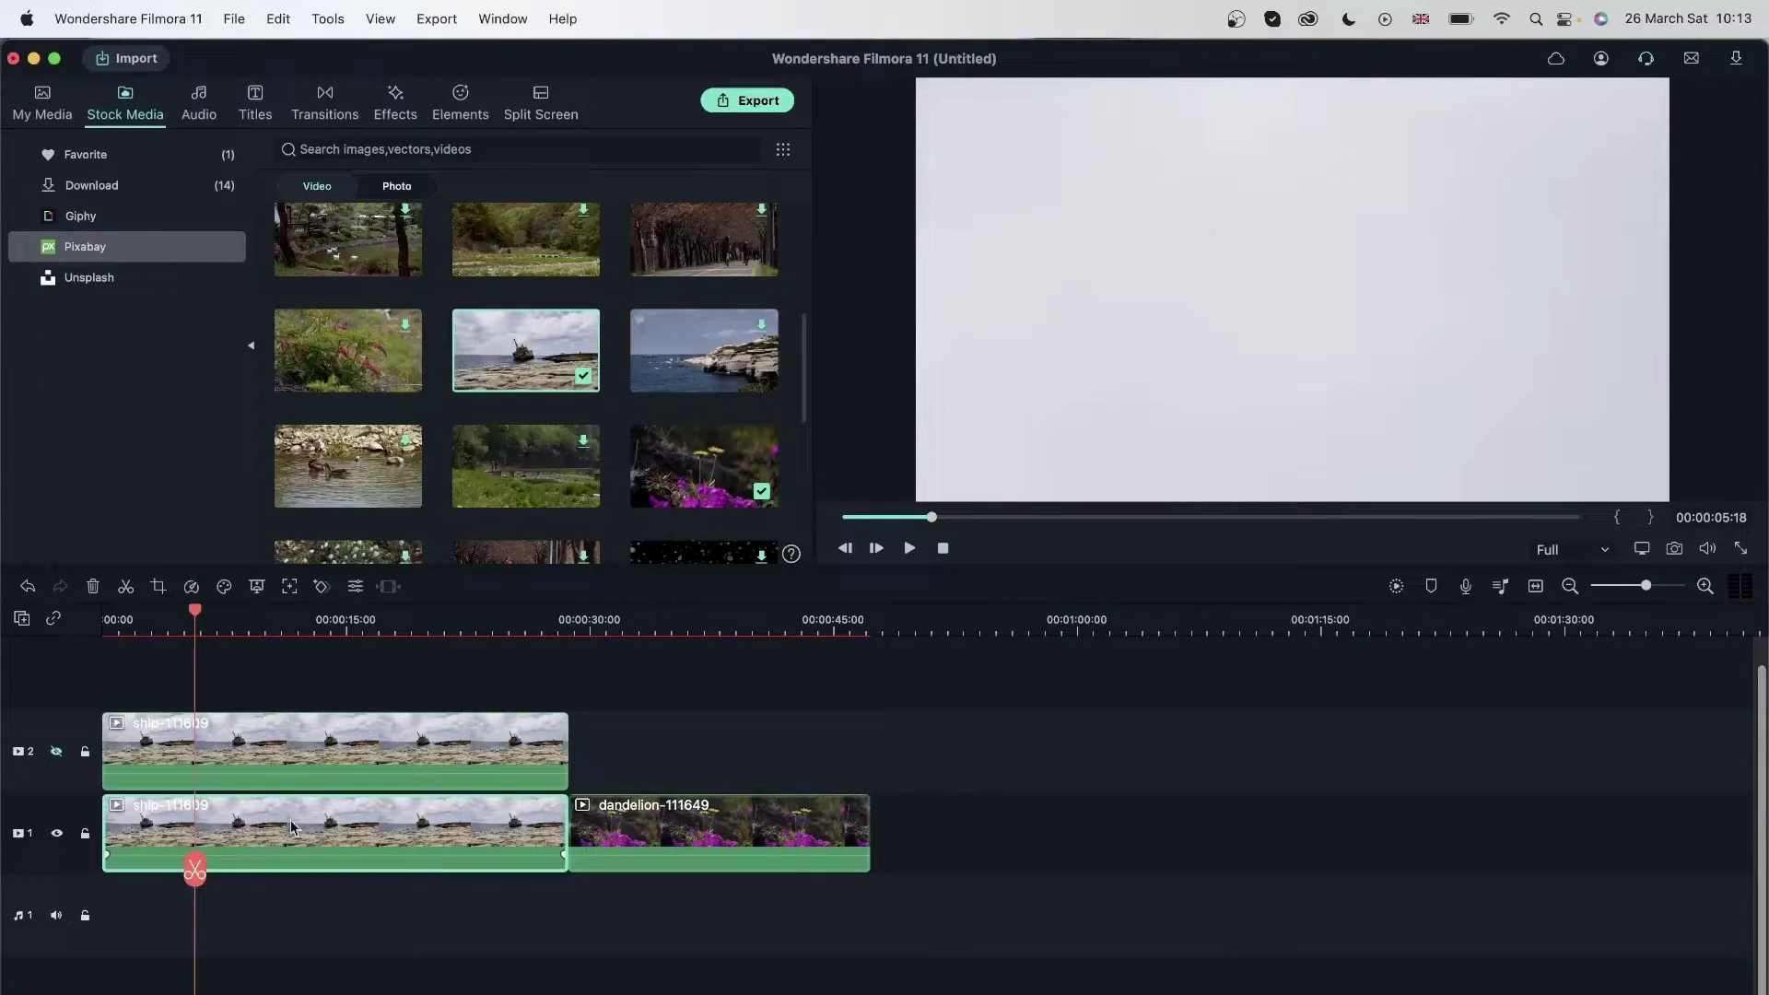
left_click(158, 586)
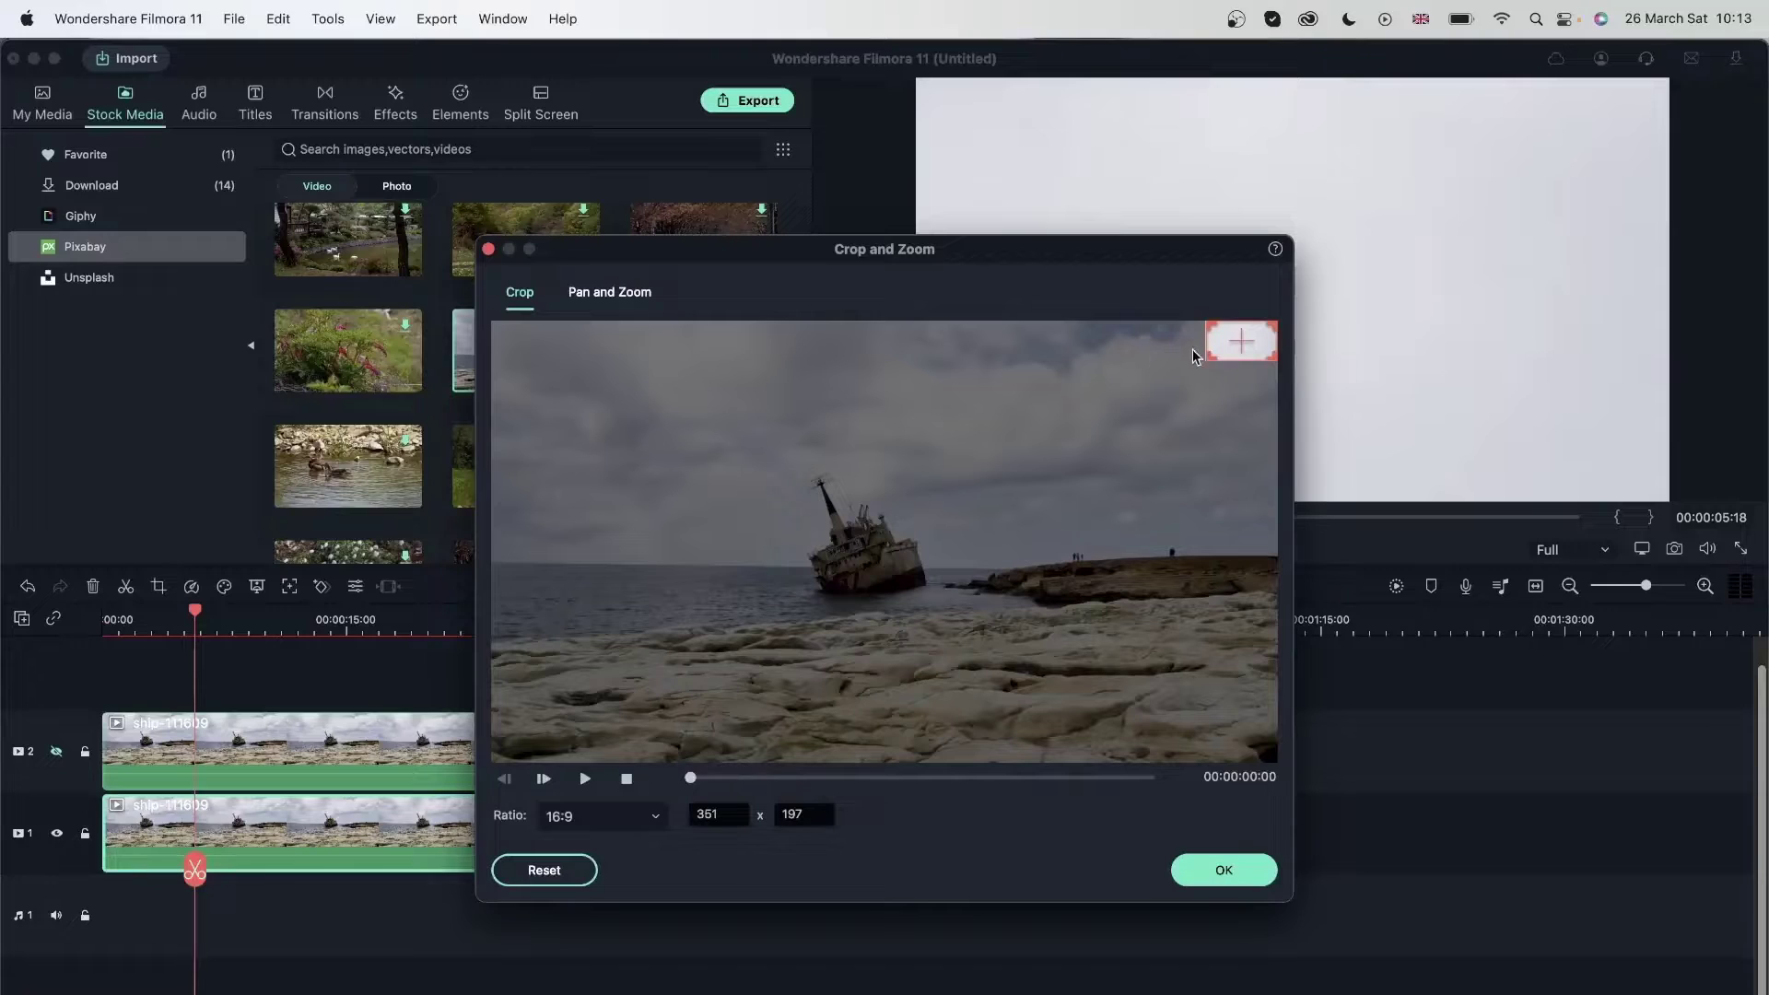
left_click_drag(1204, 356, 493, 760)
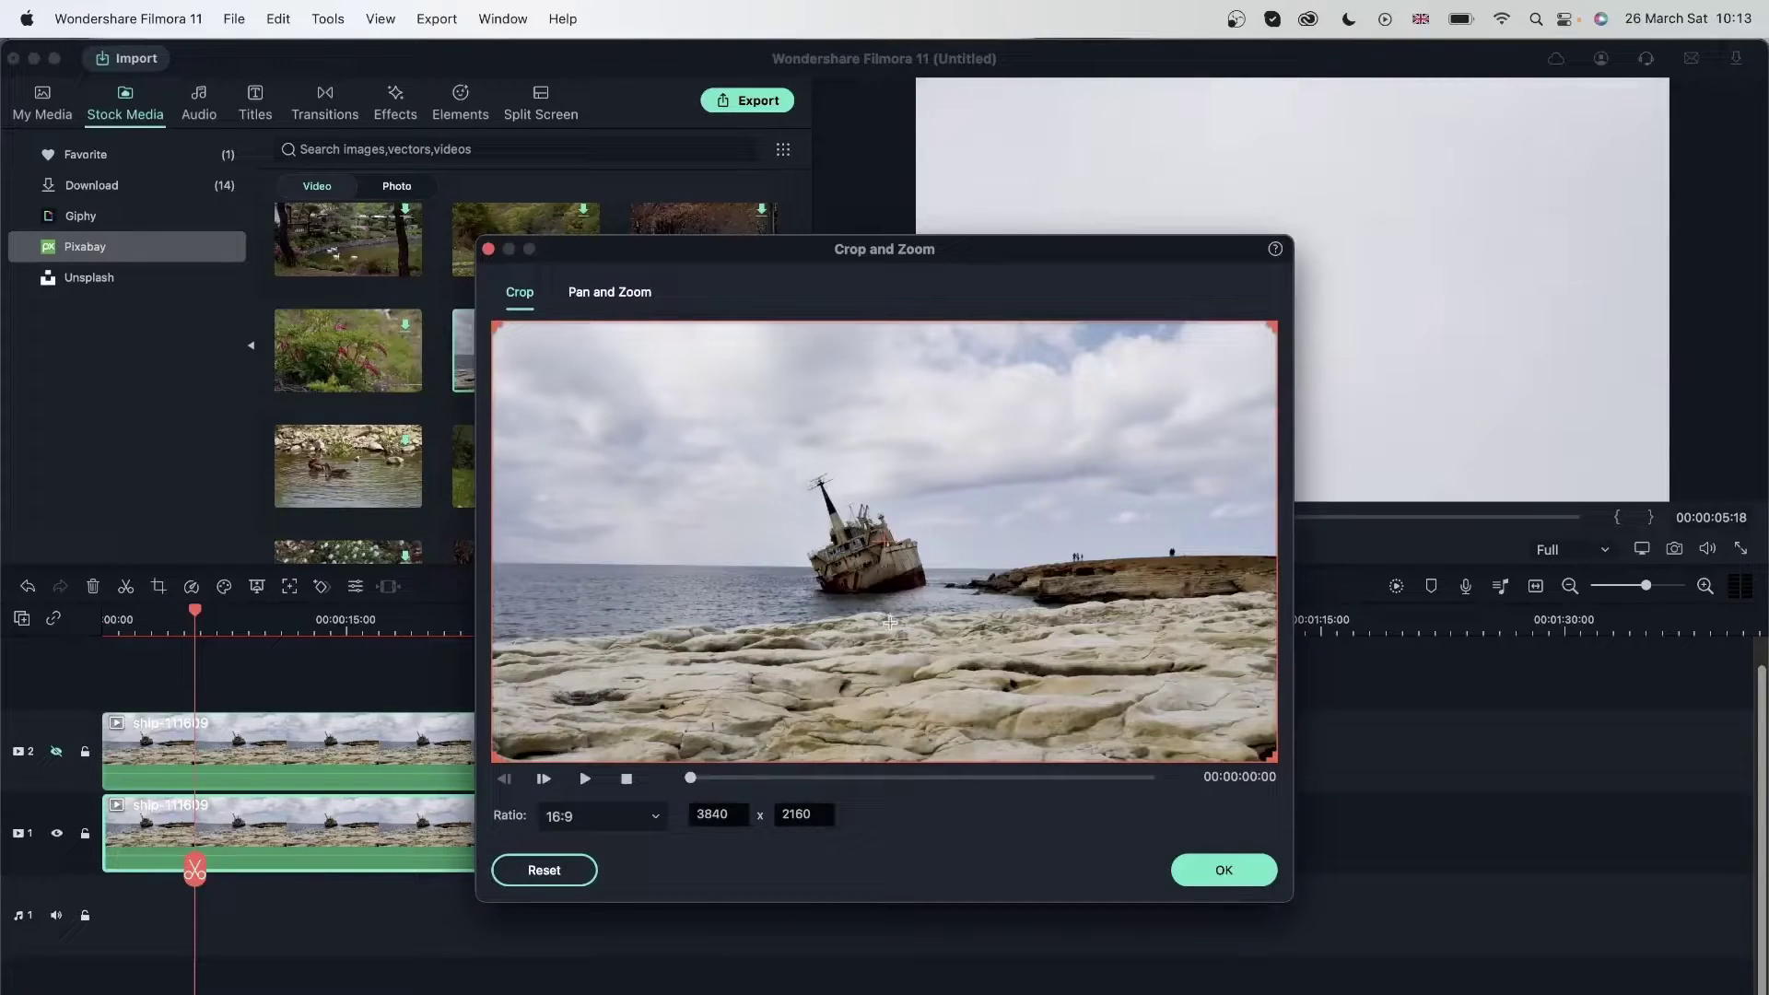
left_click(1234, 880)
left_click(557, 928)
Select the dandelion clip on track 1 and move the playhead to 00:00:39:14
left_click(534, 744)
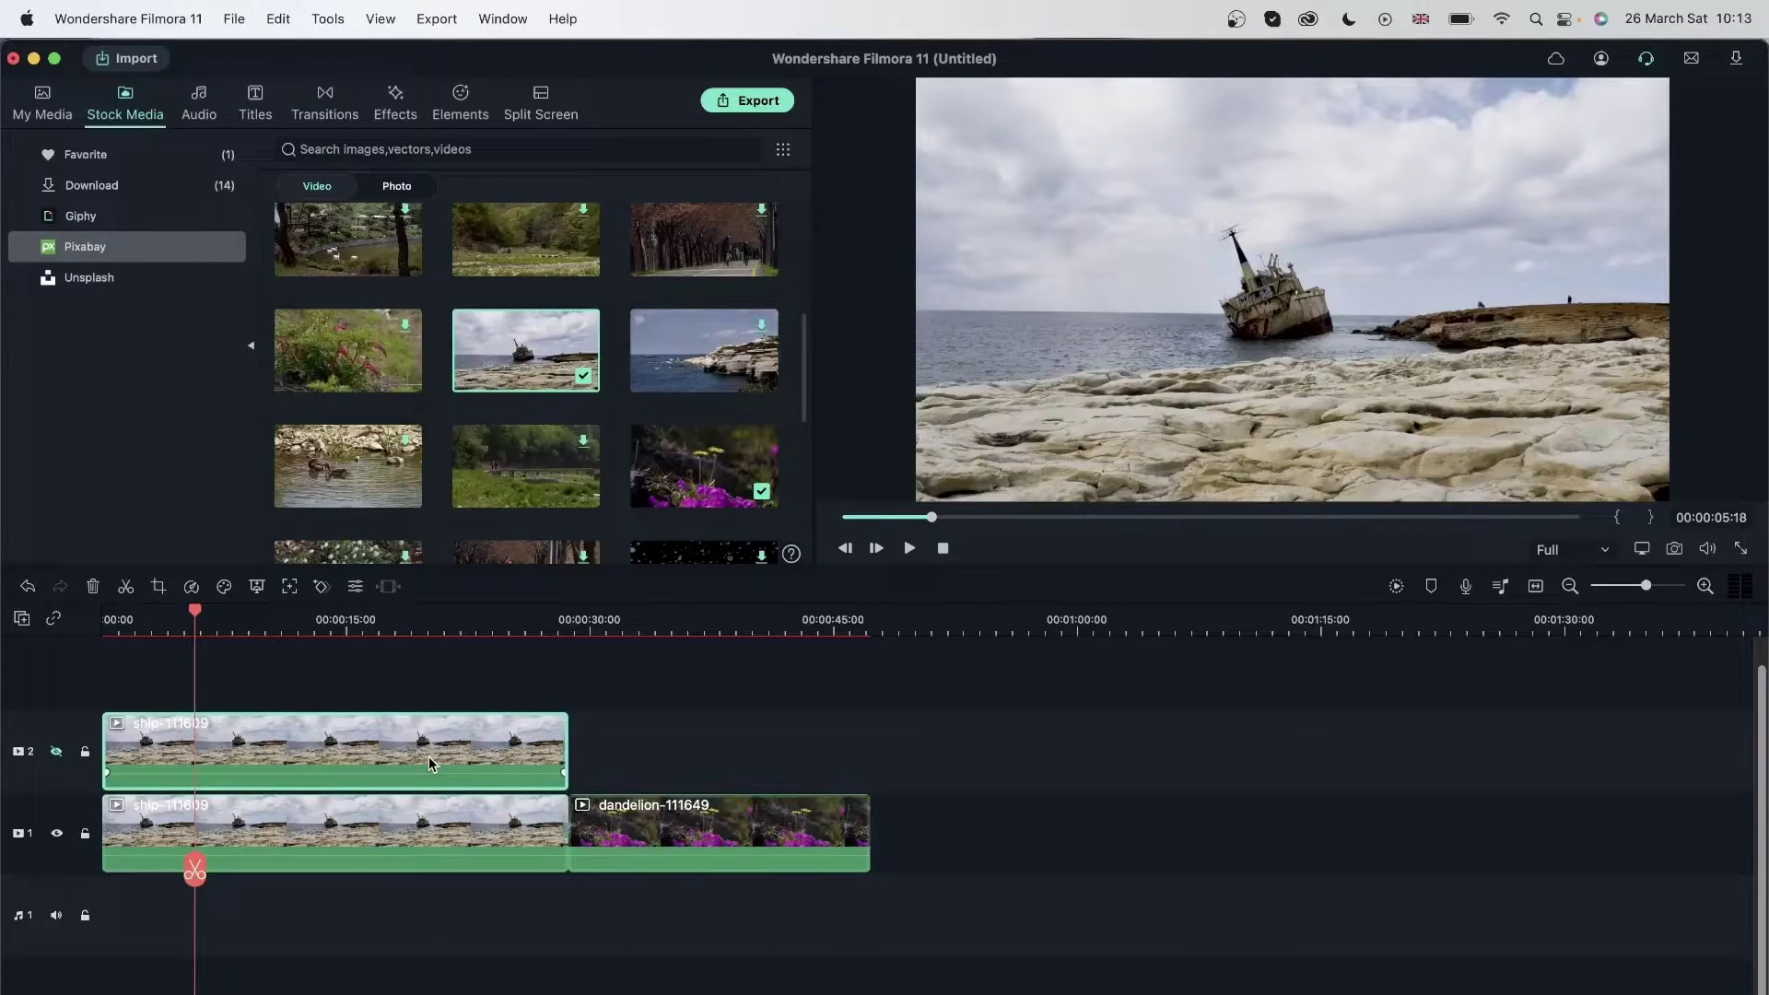
left_click(628, 852)
left_click(688, 614)
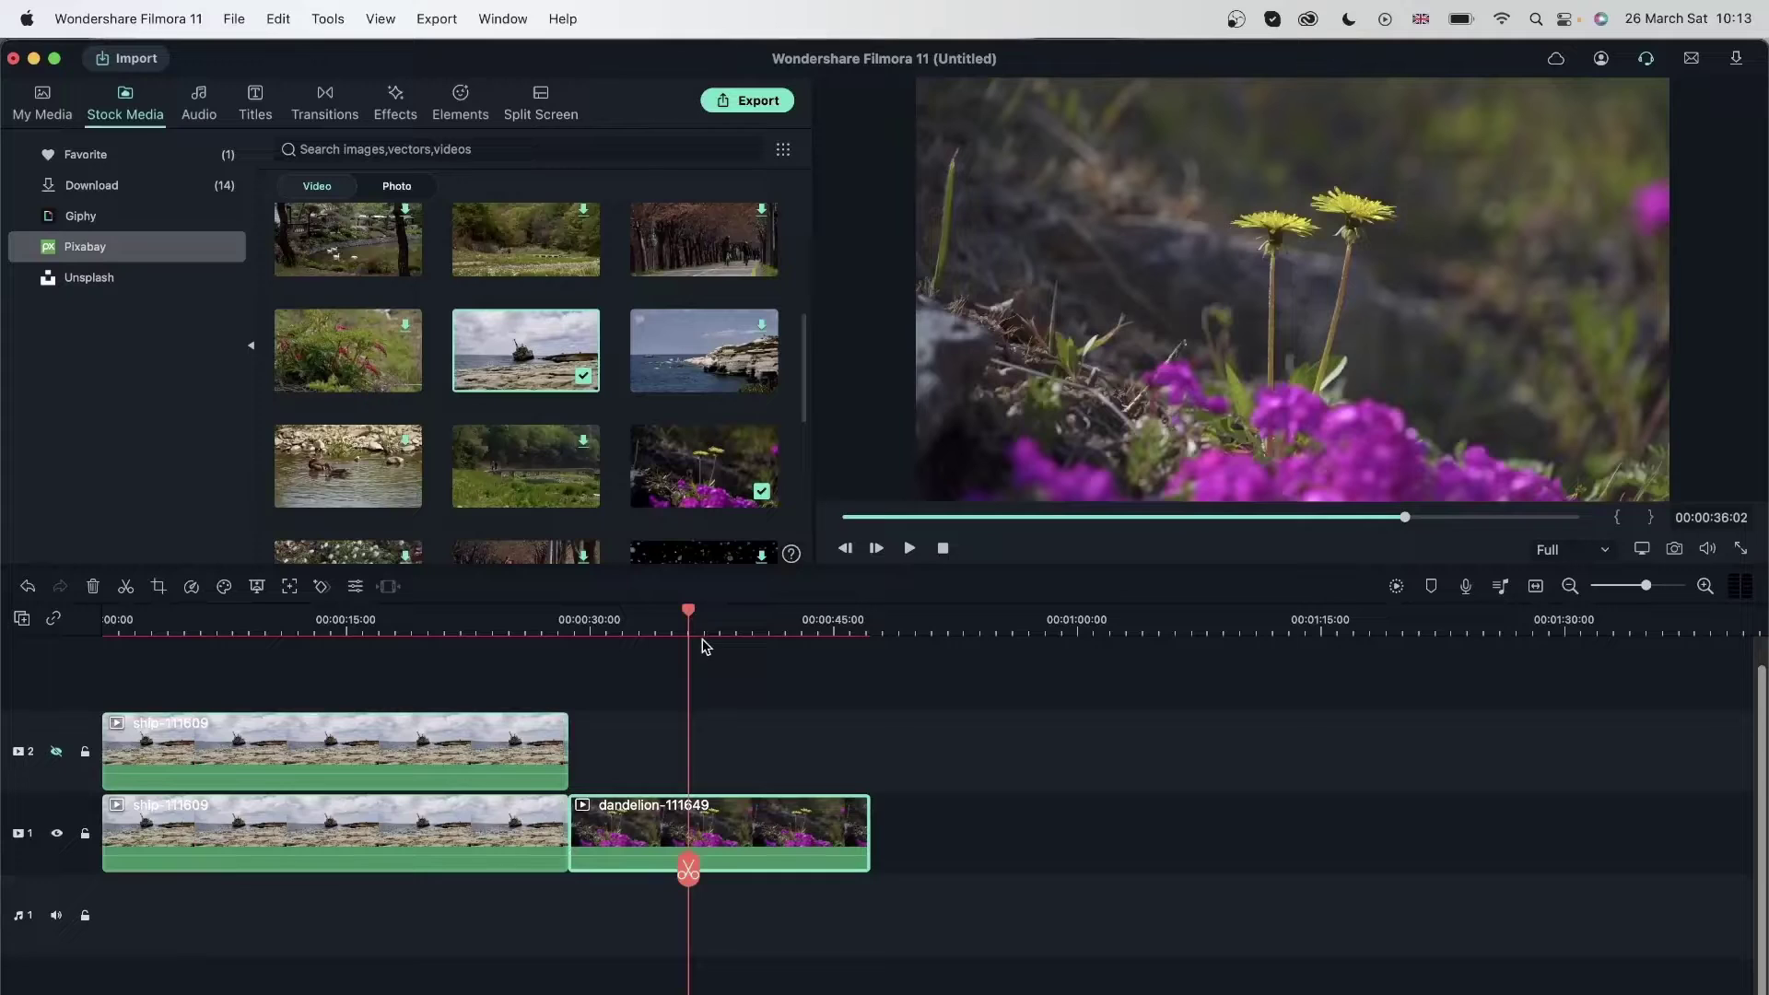
left_click_drag(686, 612, 746, 690)
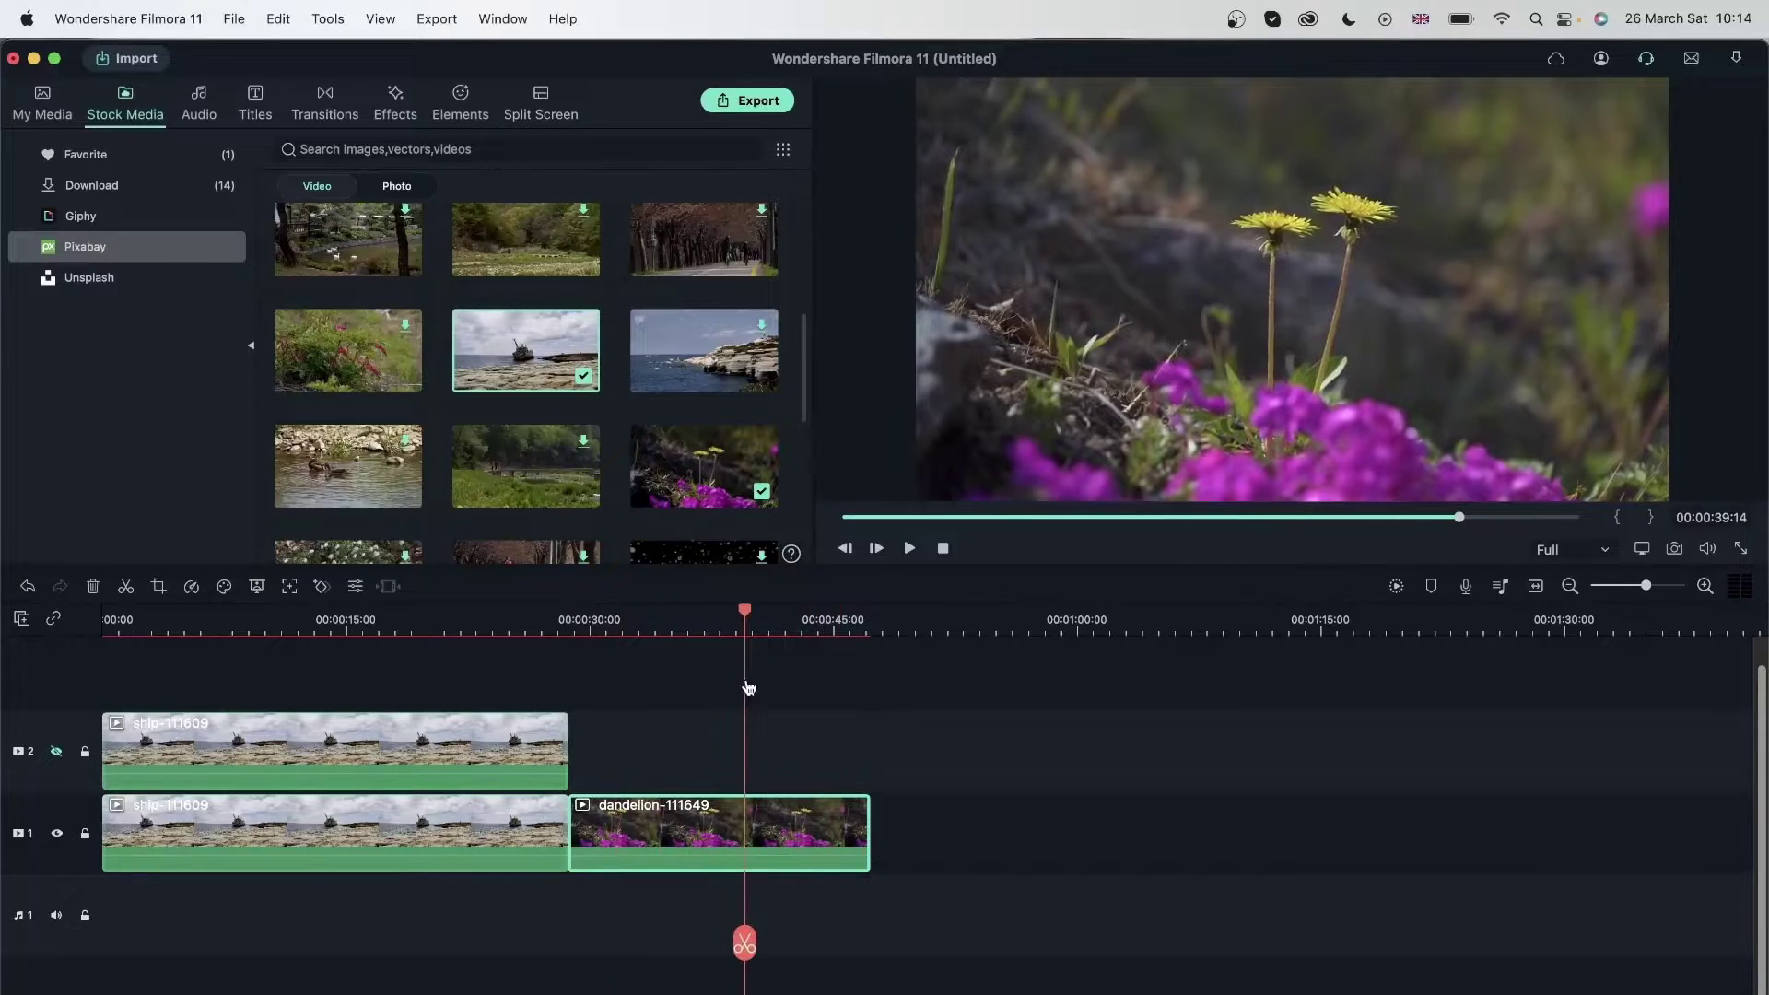
Download the Pixabay clip of ducks on the water and place it after the dandelion clip on track 1
left_click(407, 441)
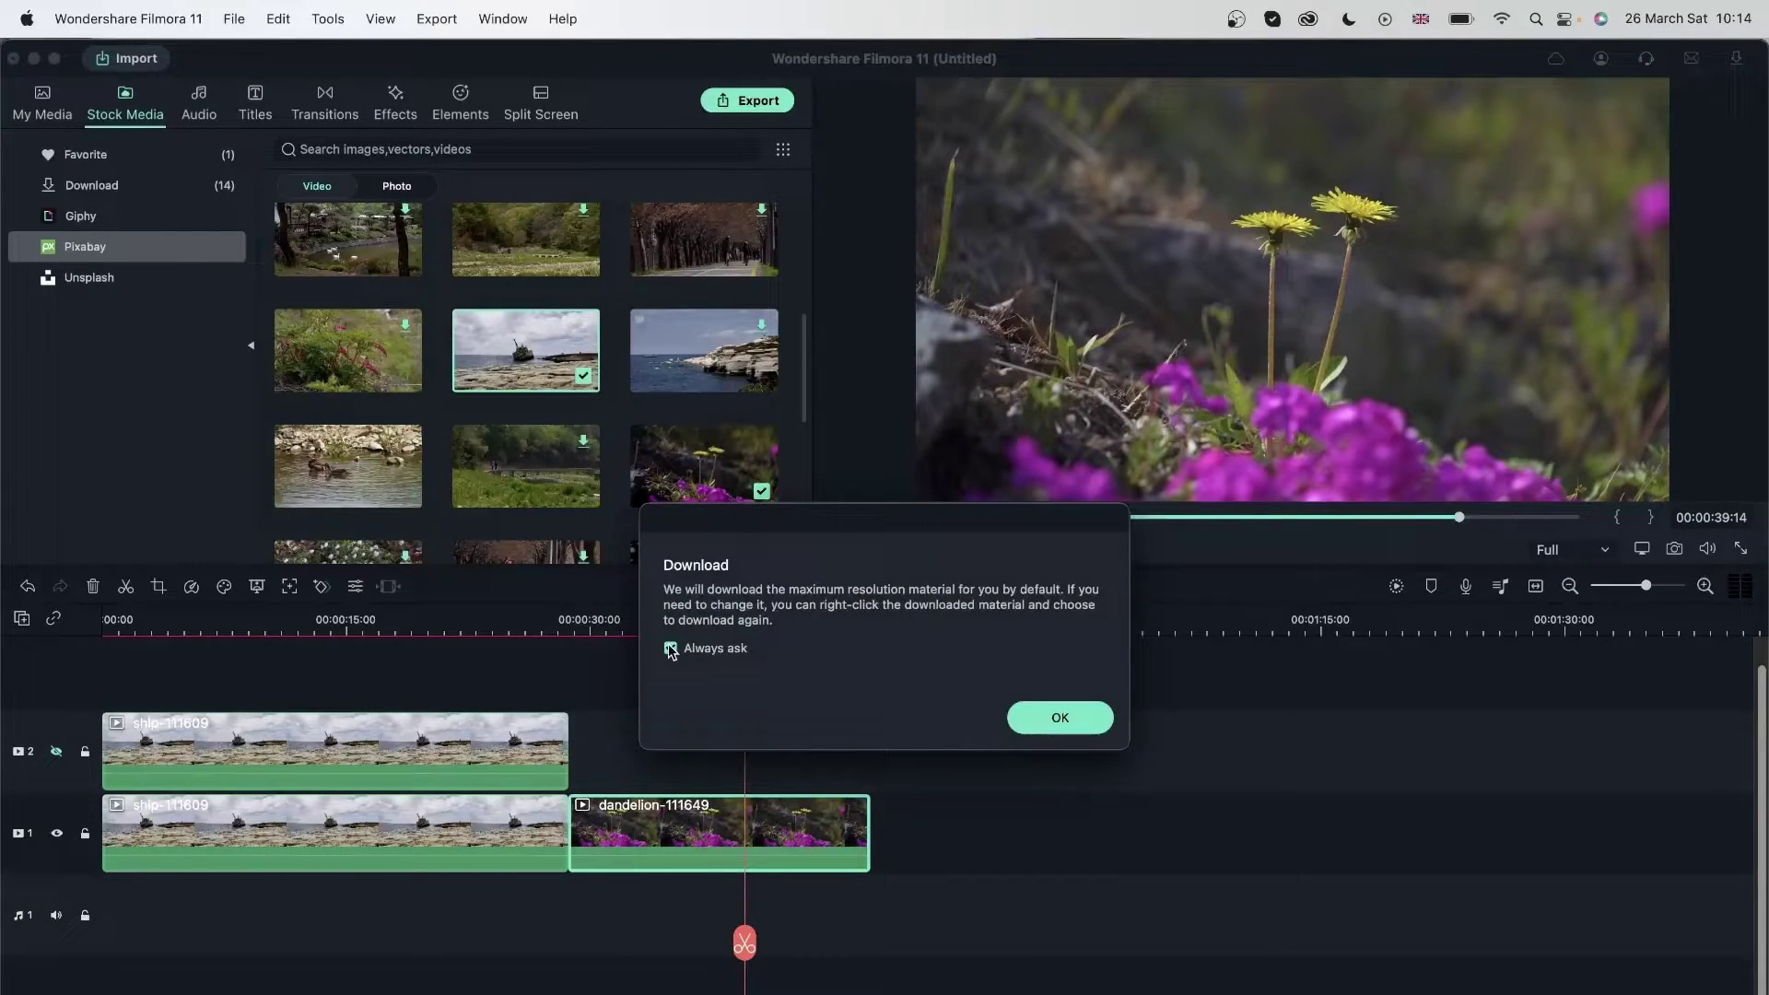
left_click(1074, 715)
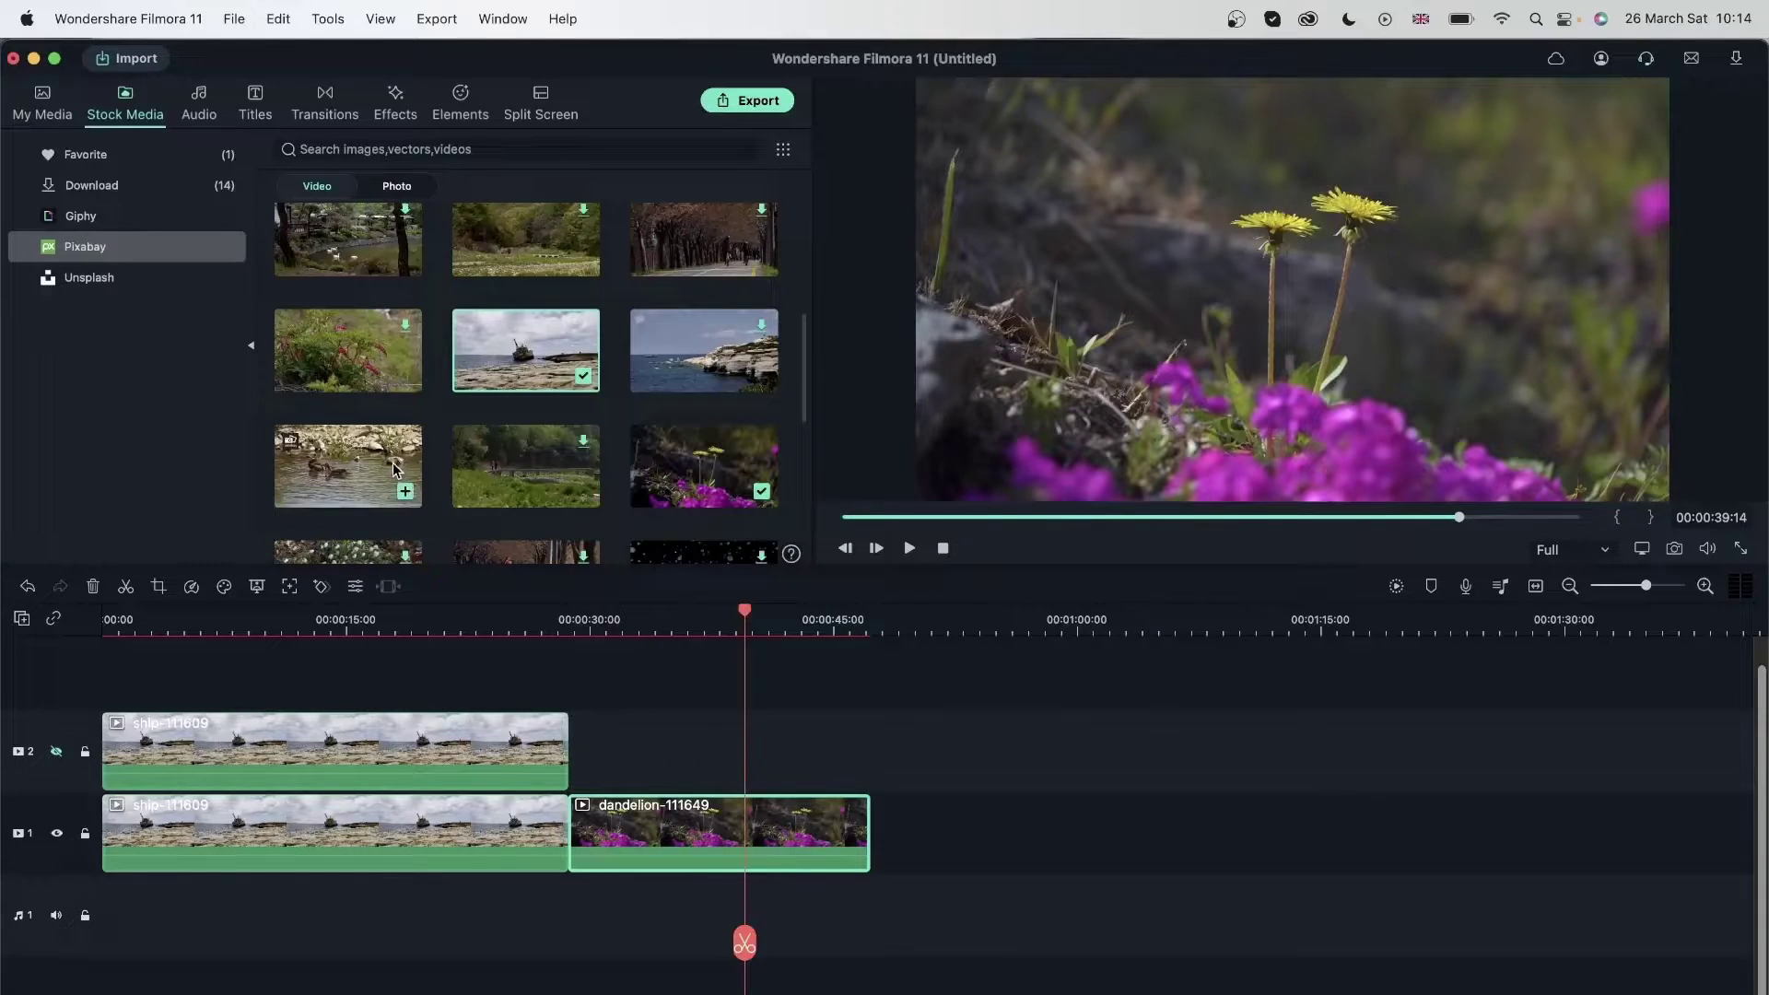
left_click(364, 476)
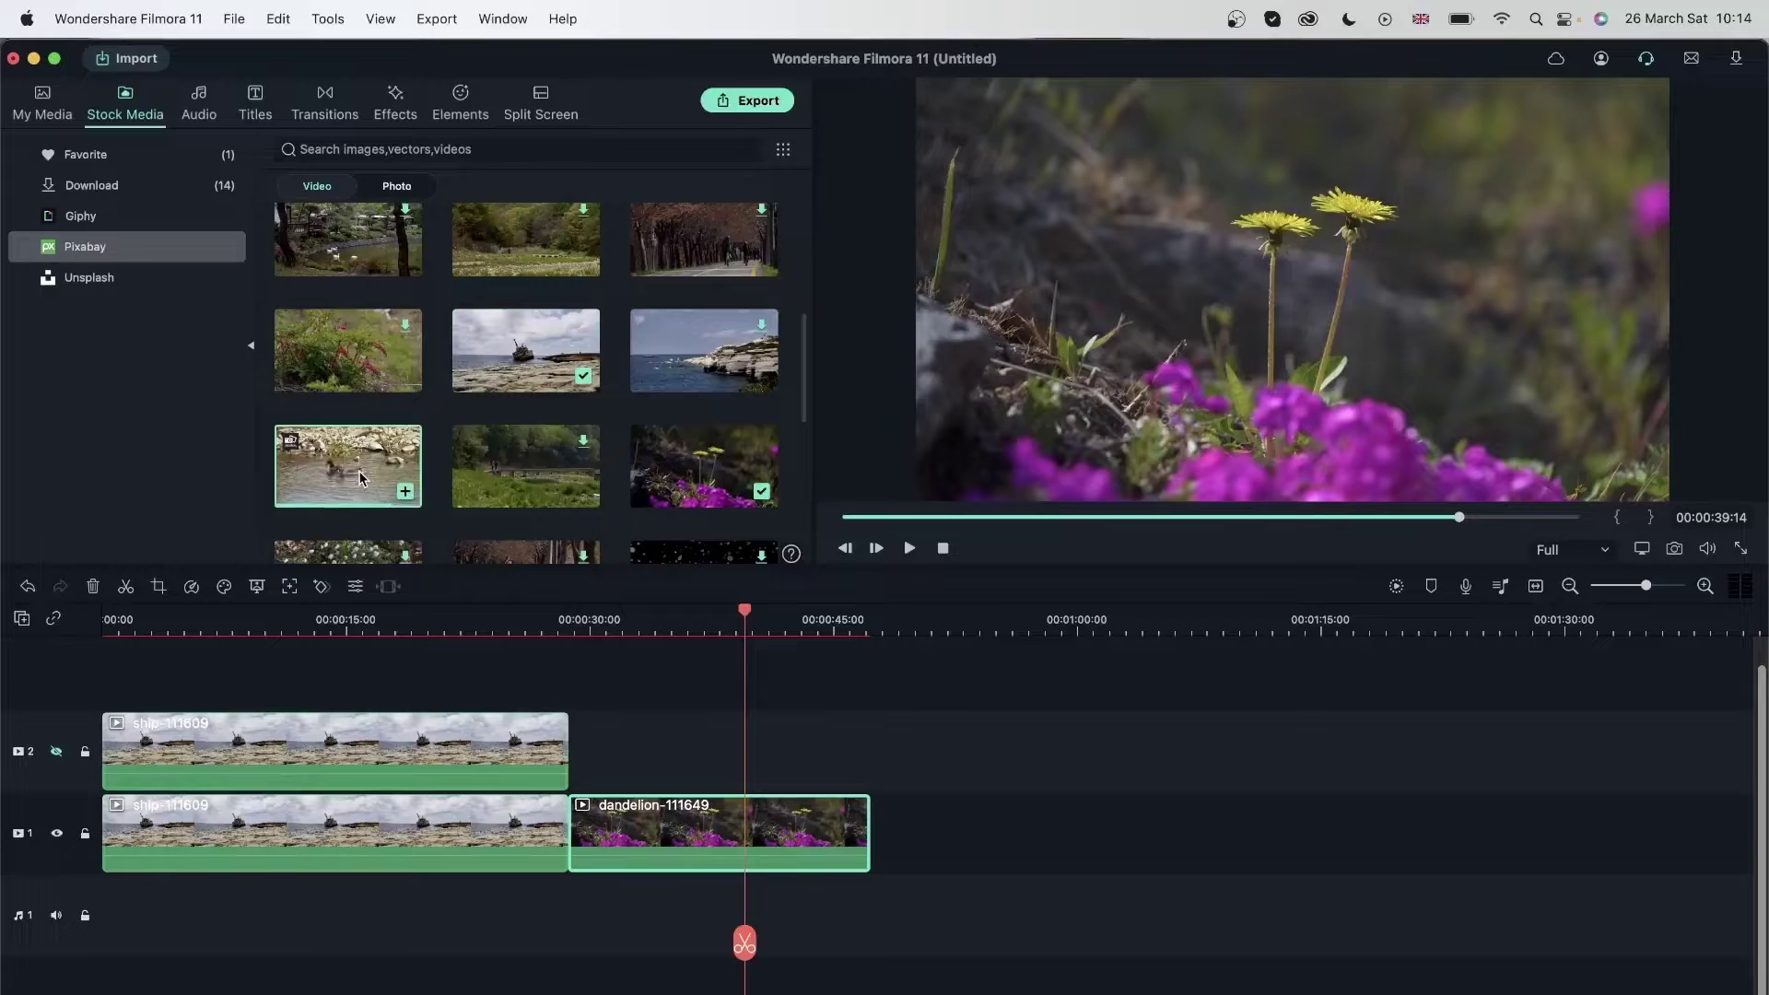
left_click_drag(355, 495, 875, 871)
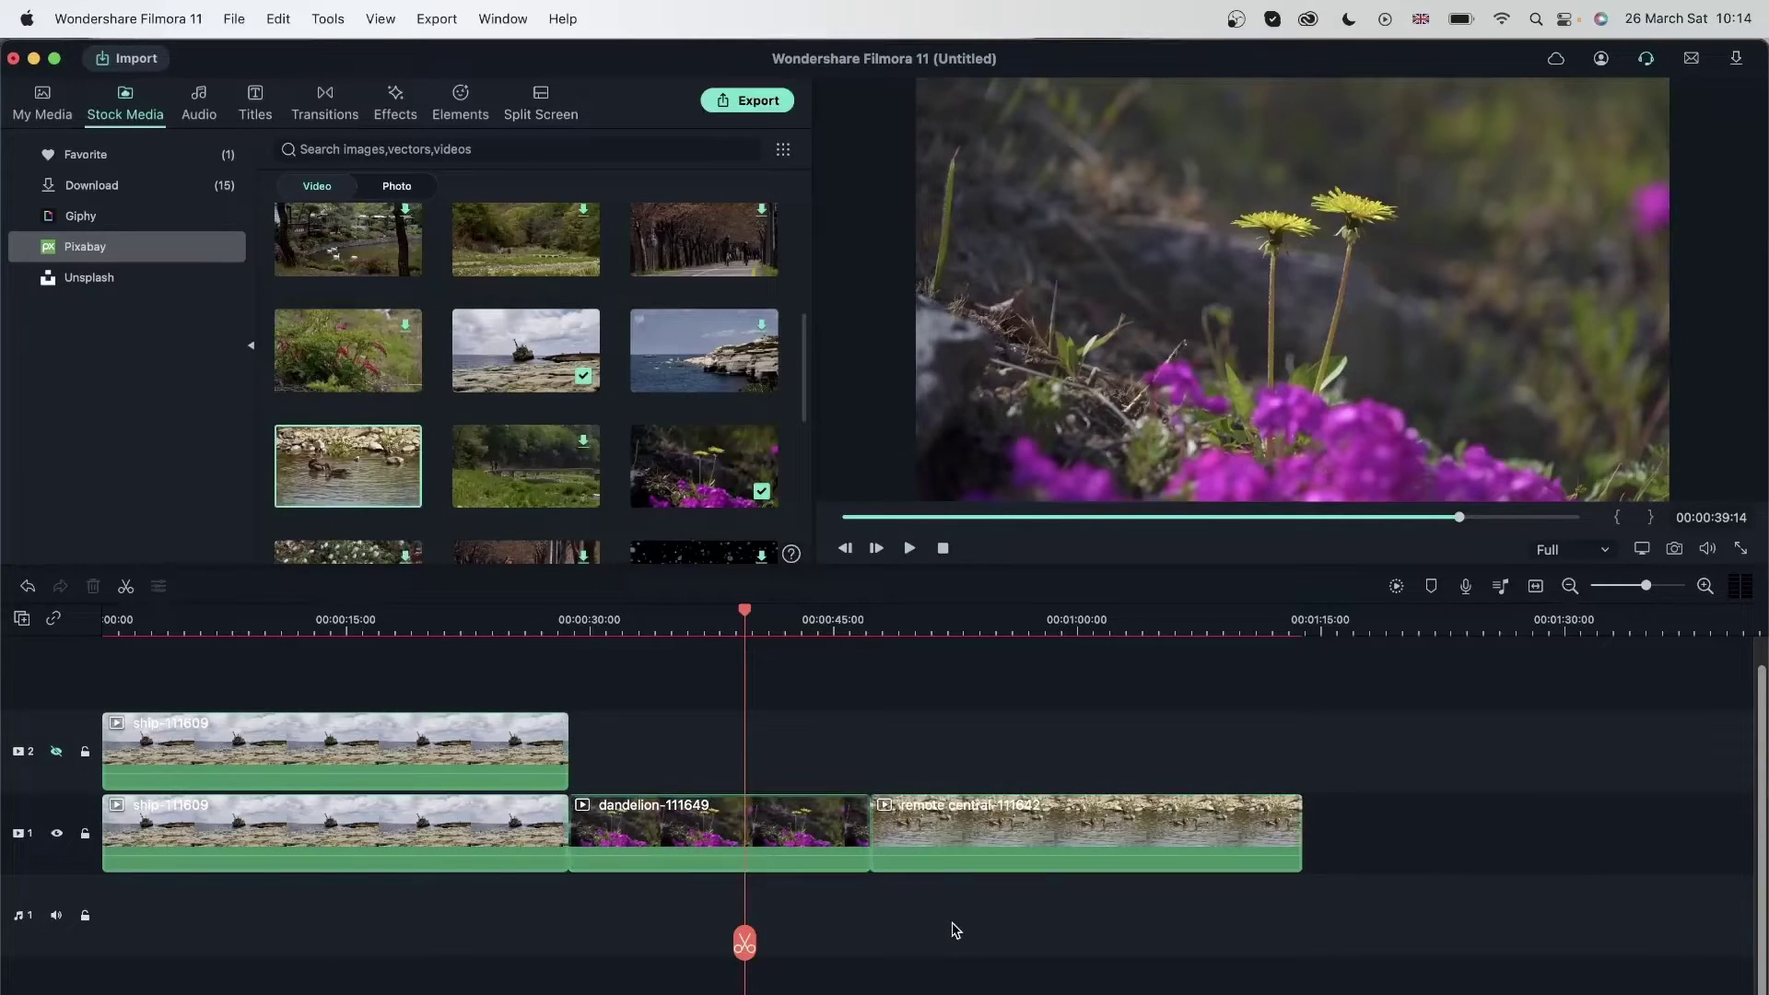
Select the dandelion clip on track 1 and move the playhead to 00:00:37:10
left_click(813, 846)
left_click_drag(747, 617, 1252, 679)
left_click_drag(1179, 670, 710, 735)
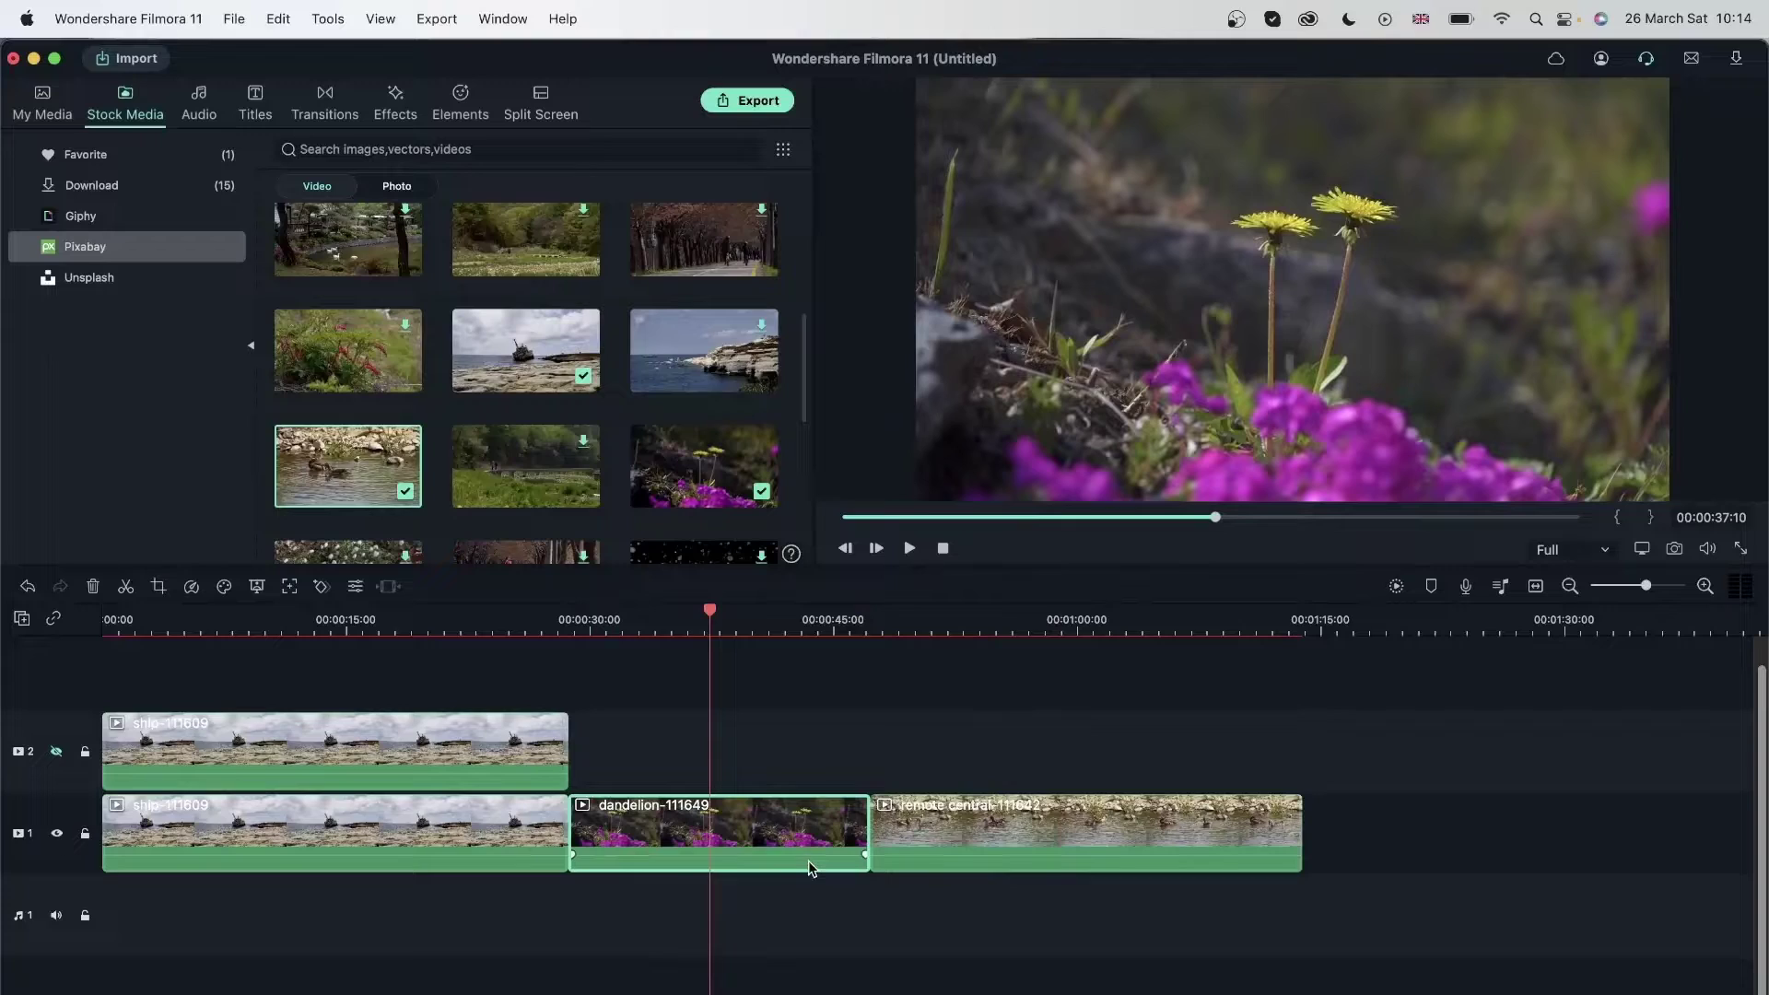
Open the Pan and Zoom settings of the dandelion clip and move the dialog clear of the main preview
right_click(734, 821)
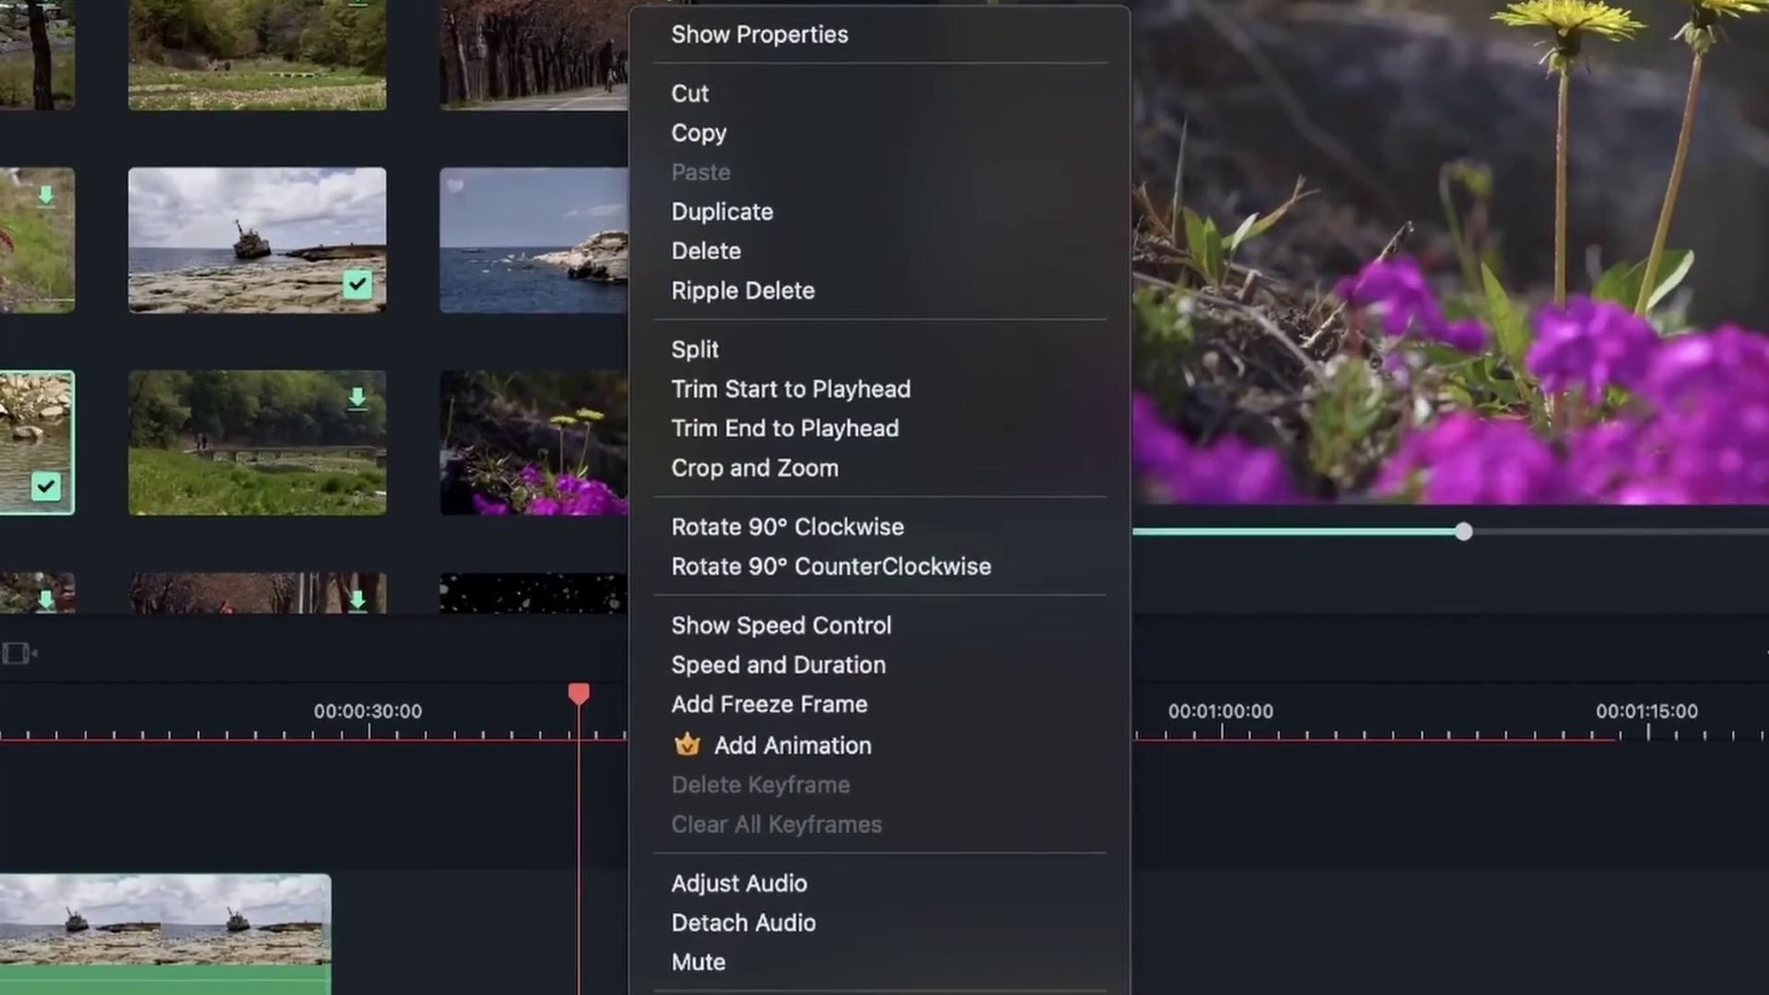
left_click(739, 471)
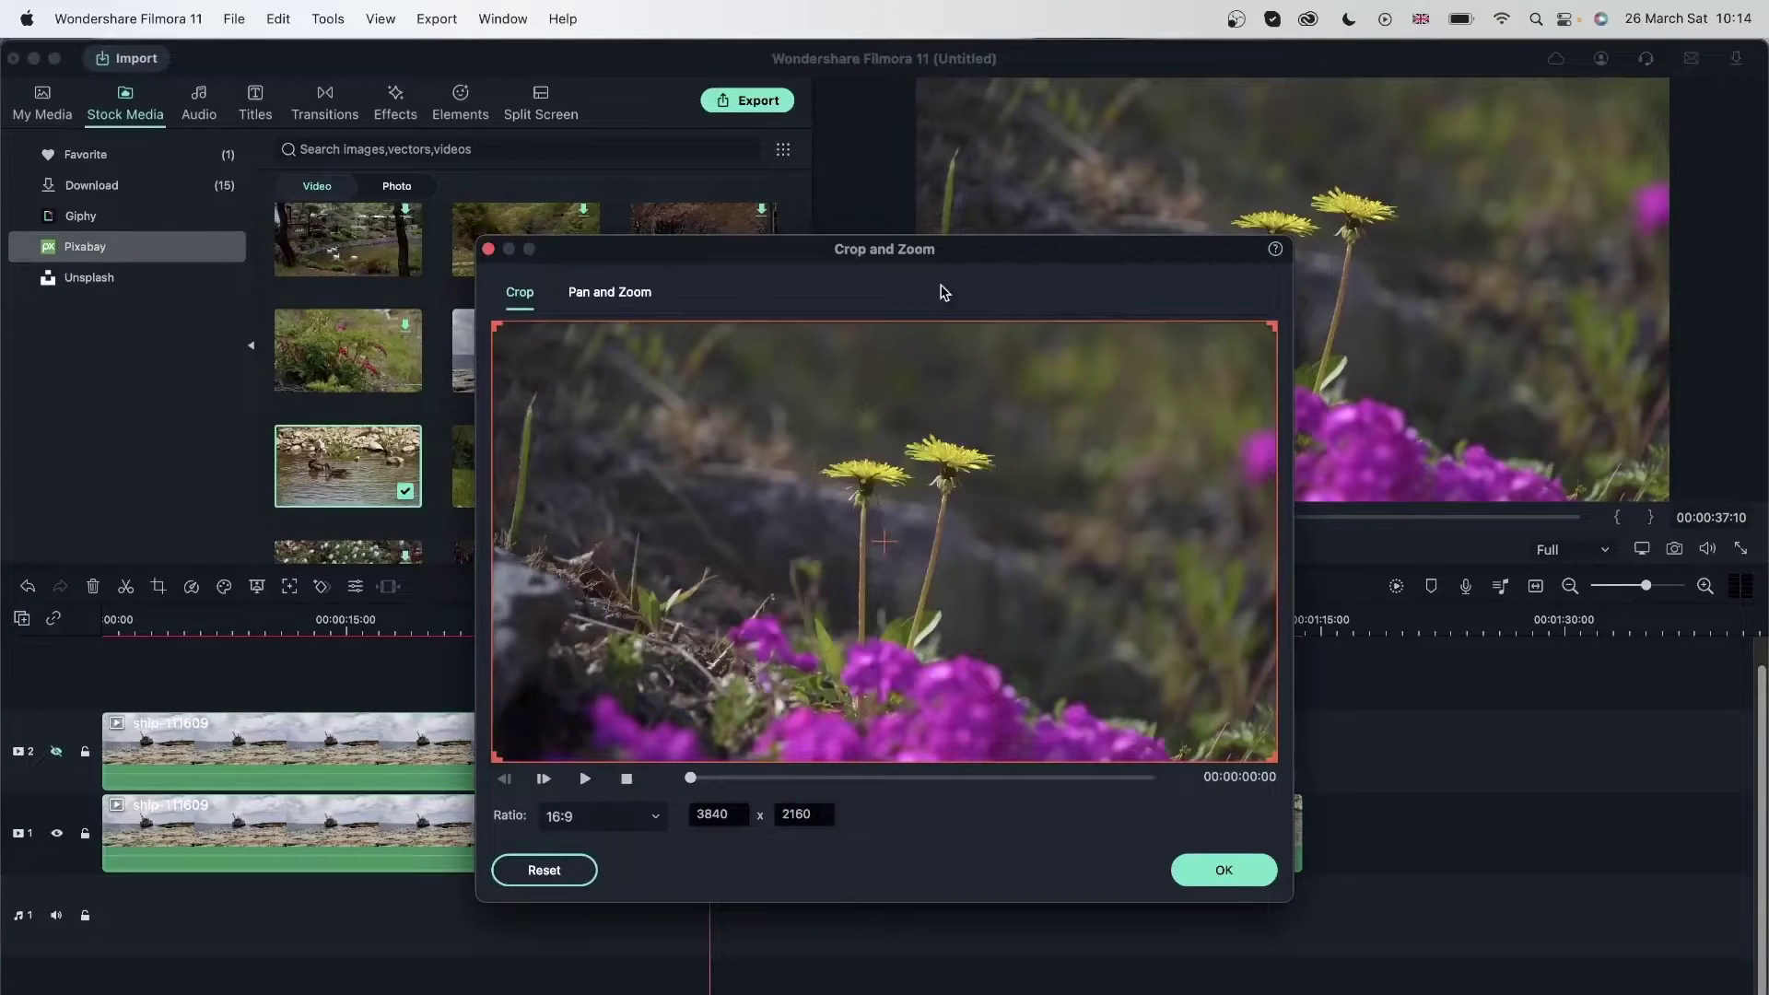
left_click_drag(971, 247, 1238, 94)
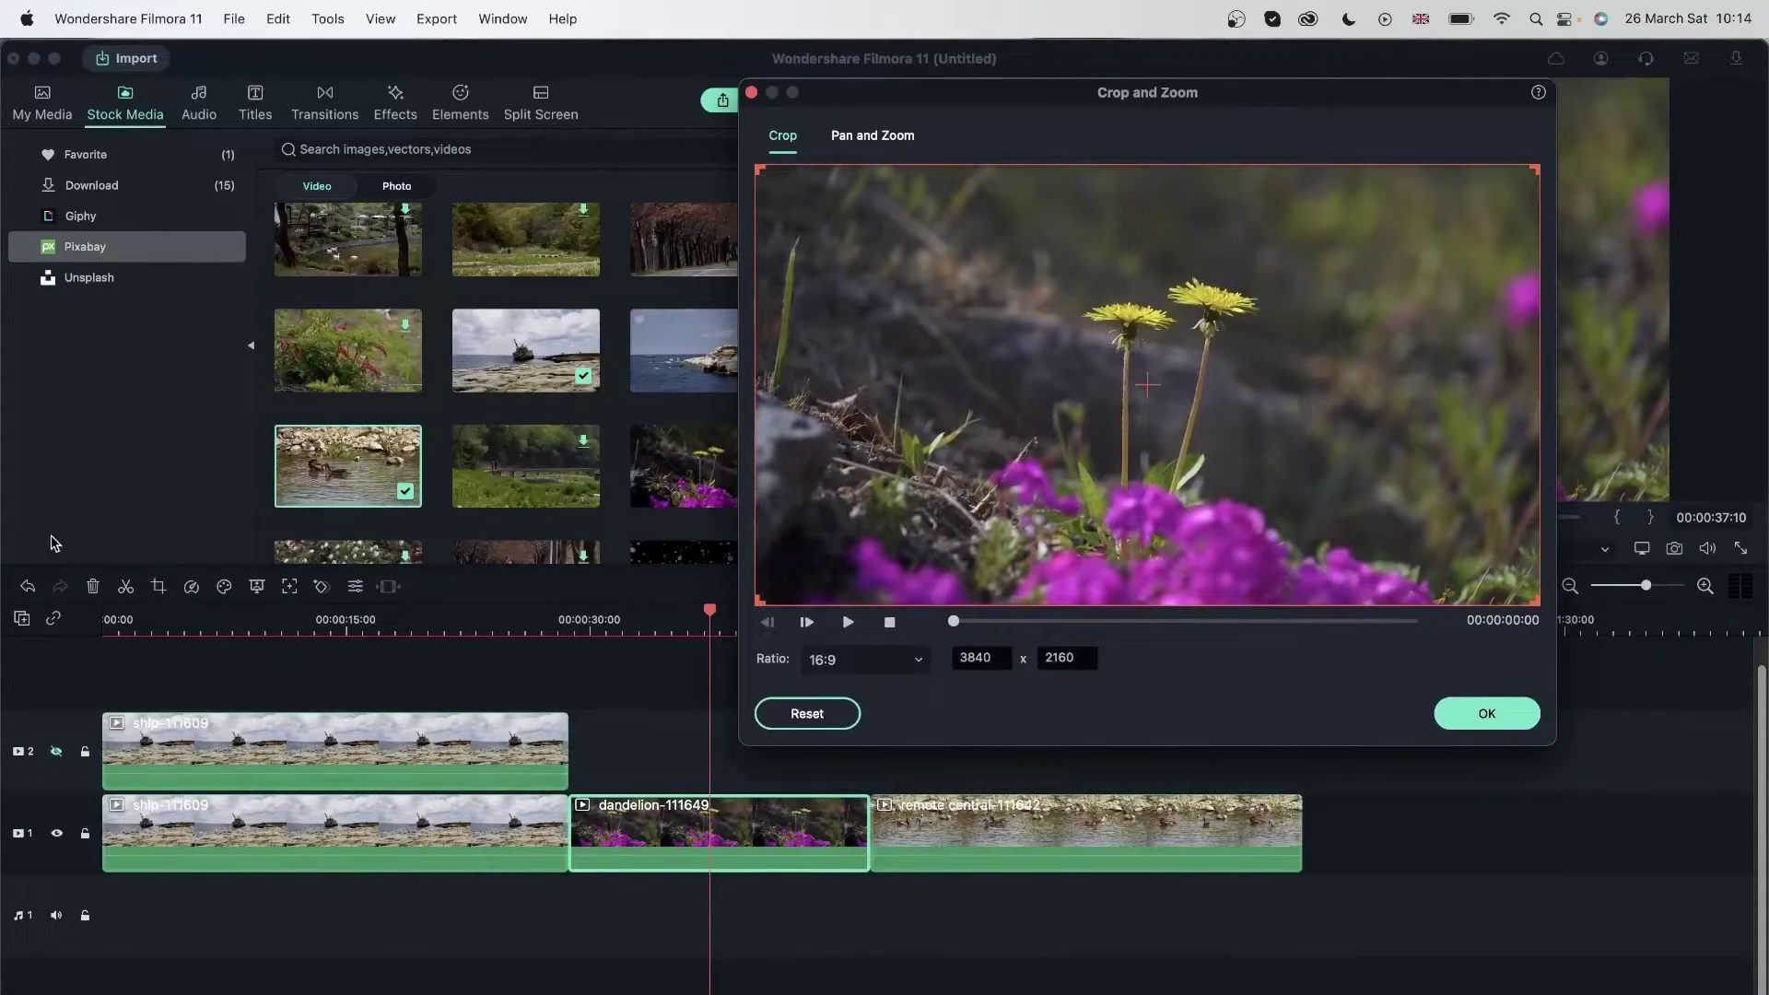
left_click_drag(1058, 117, 1019, 110)
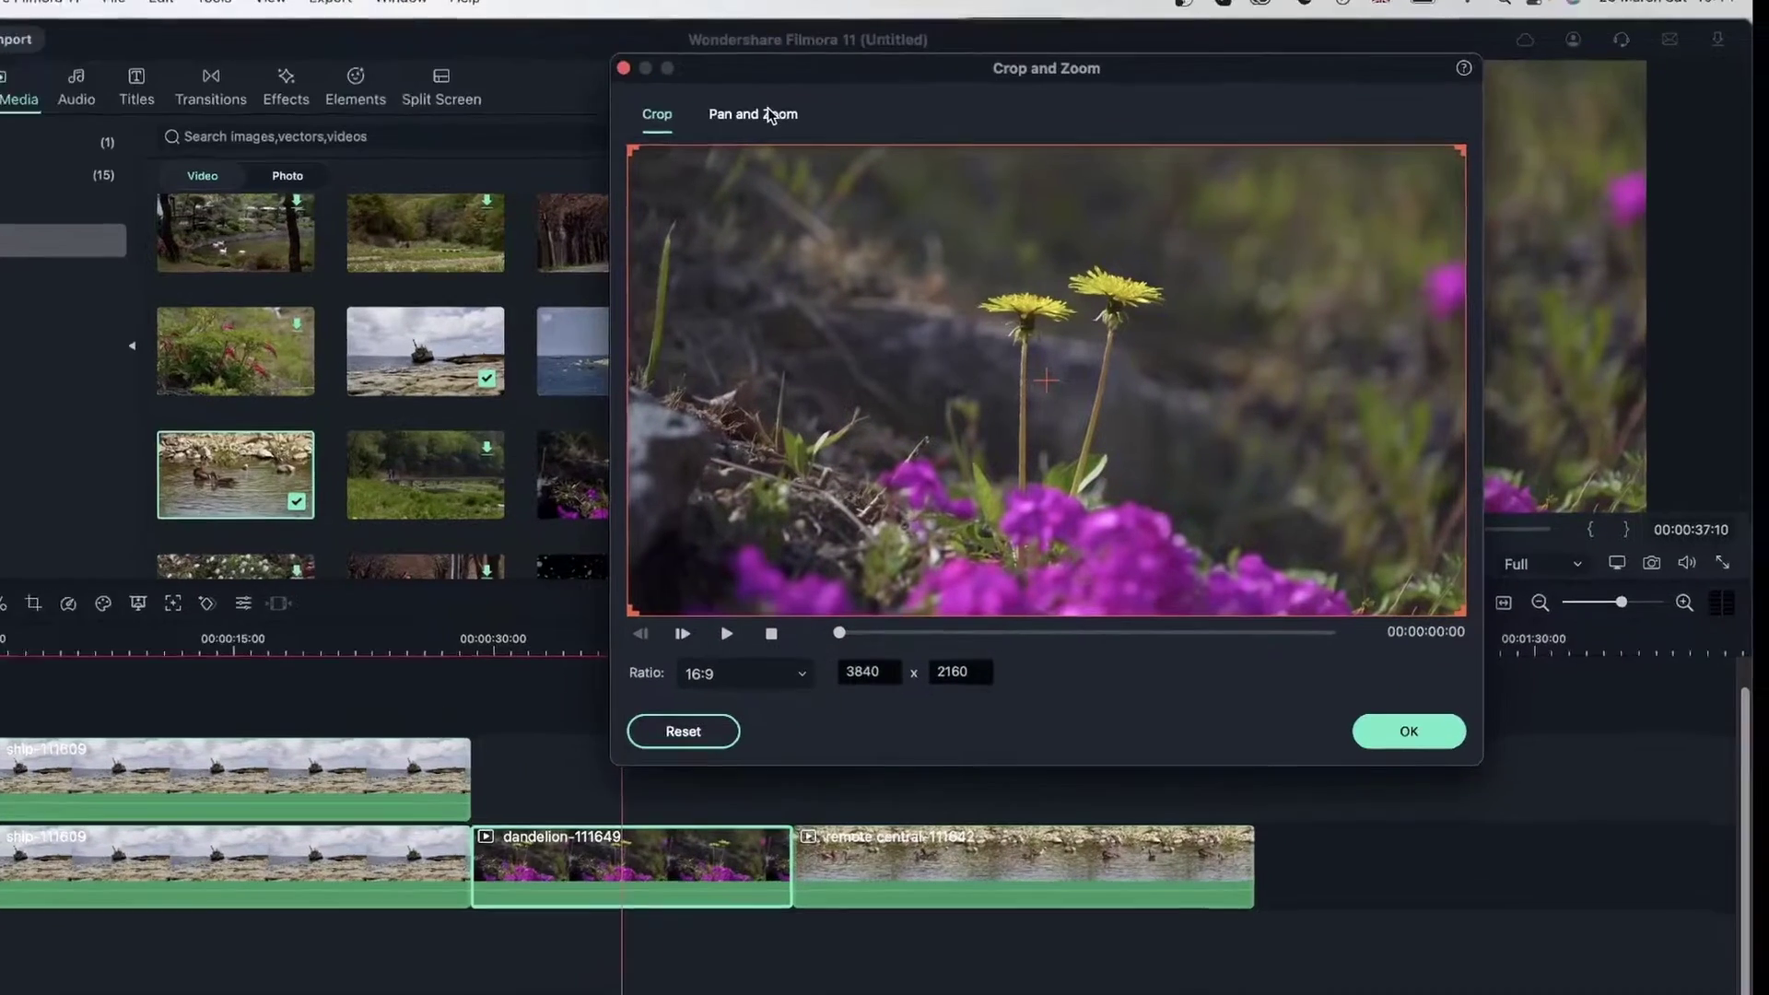
left_click(852, 130)
left_click(267, 64)
left_click(391, 62)
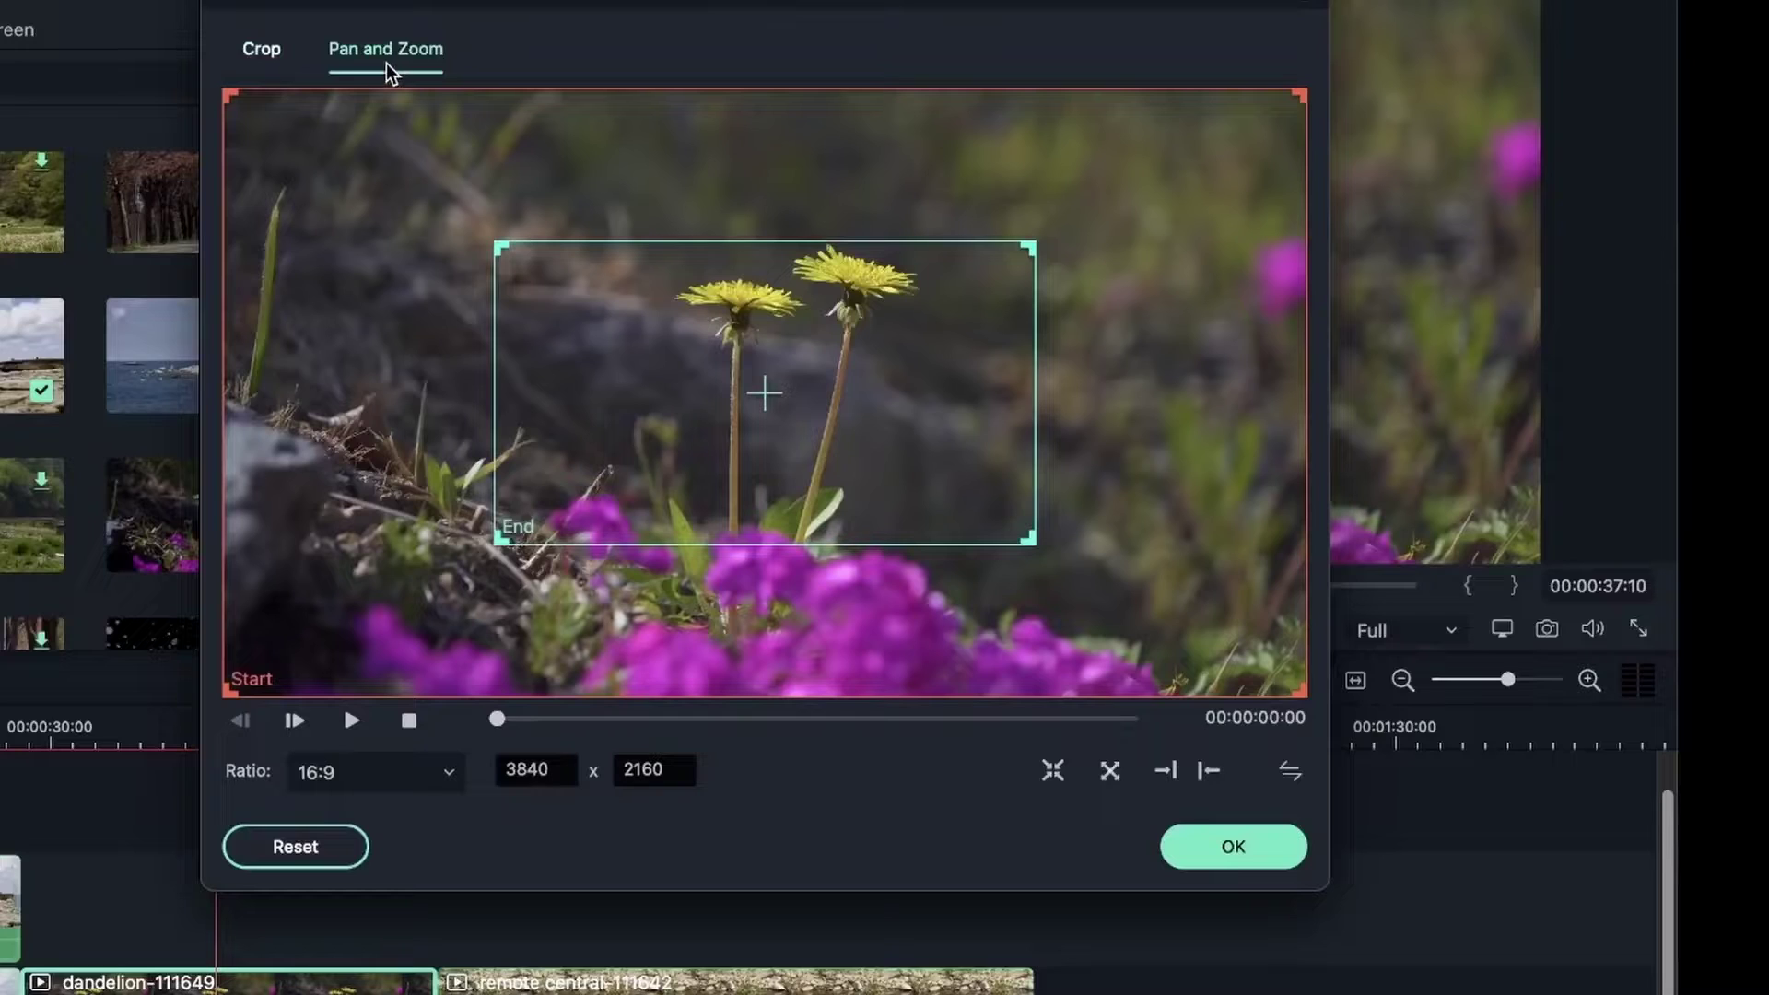
left_click(251, 58)
left_click(342, 63)
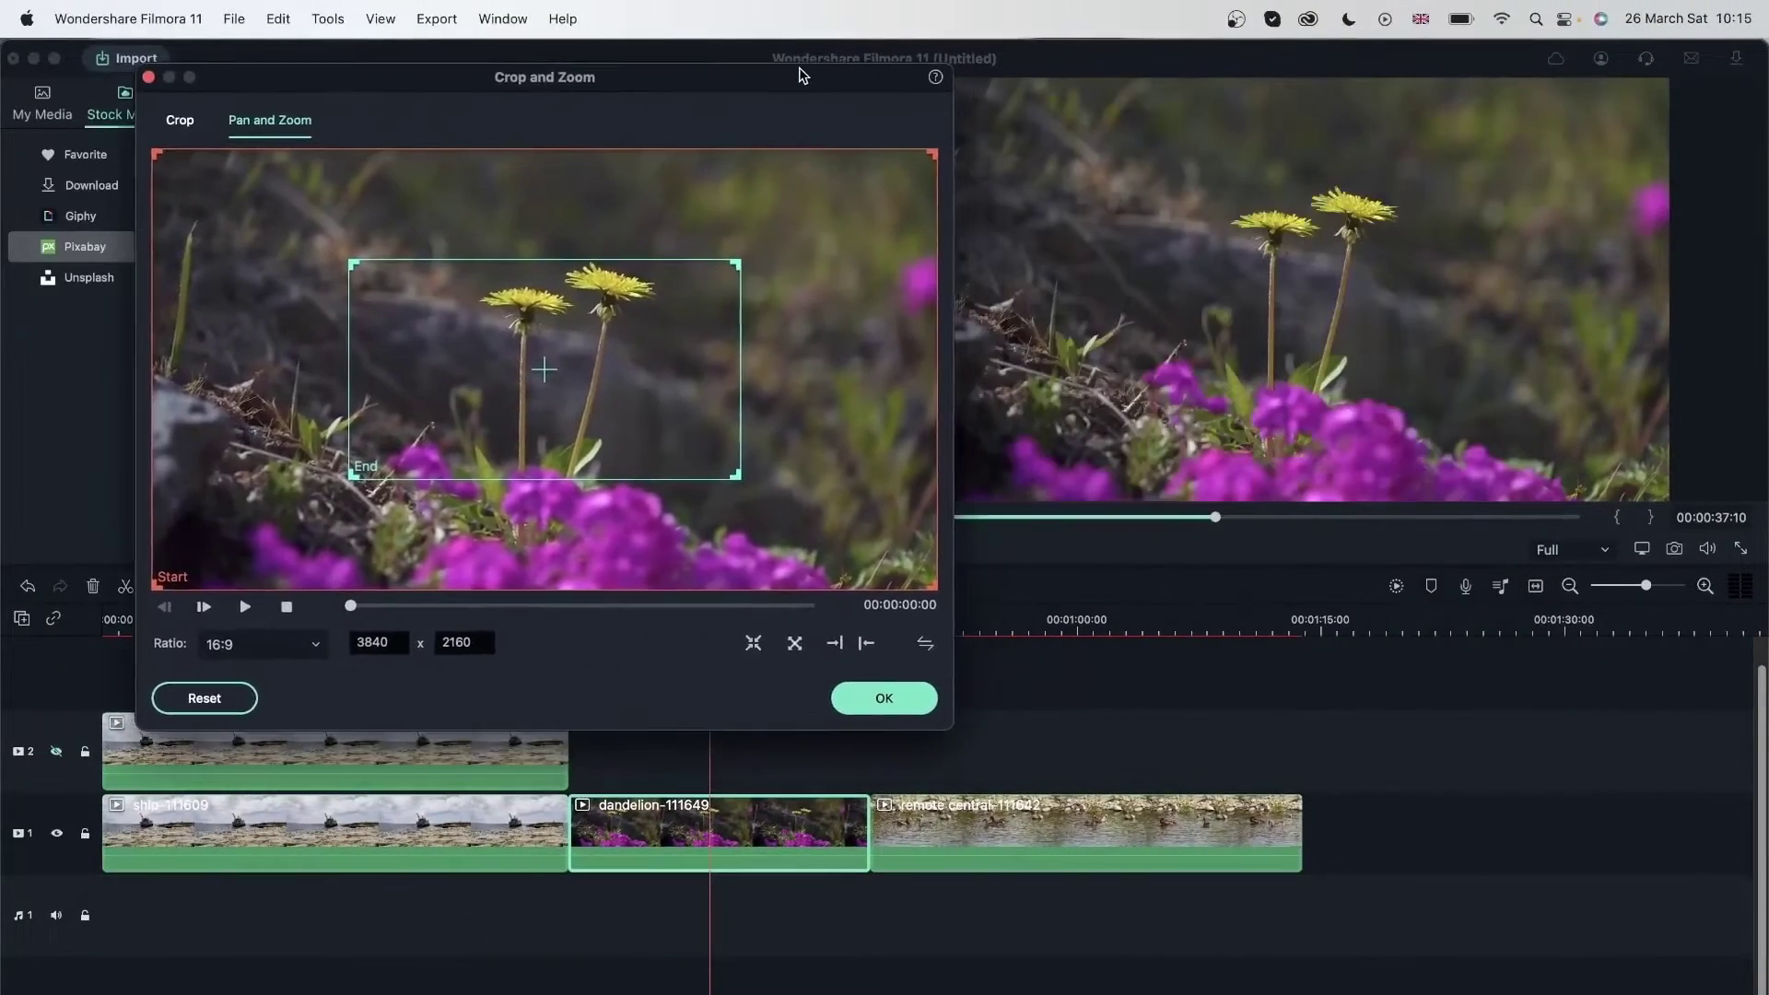
left_click_drag(800, 75, 693, 64)
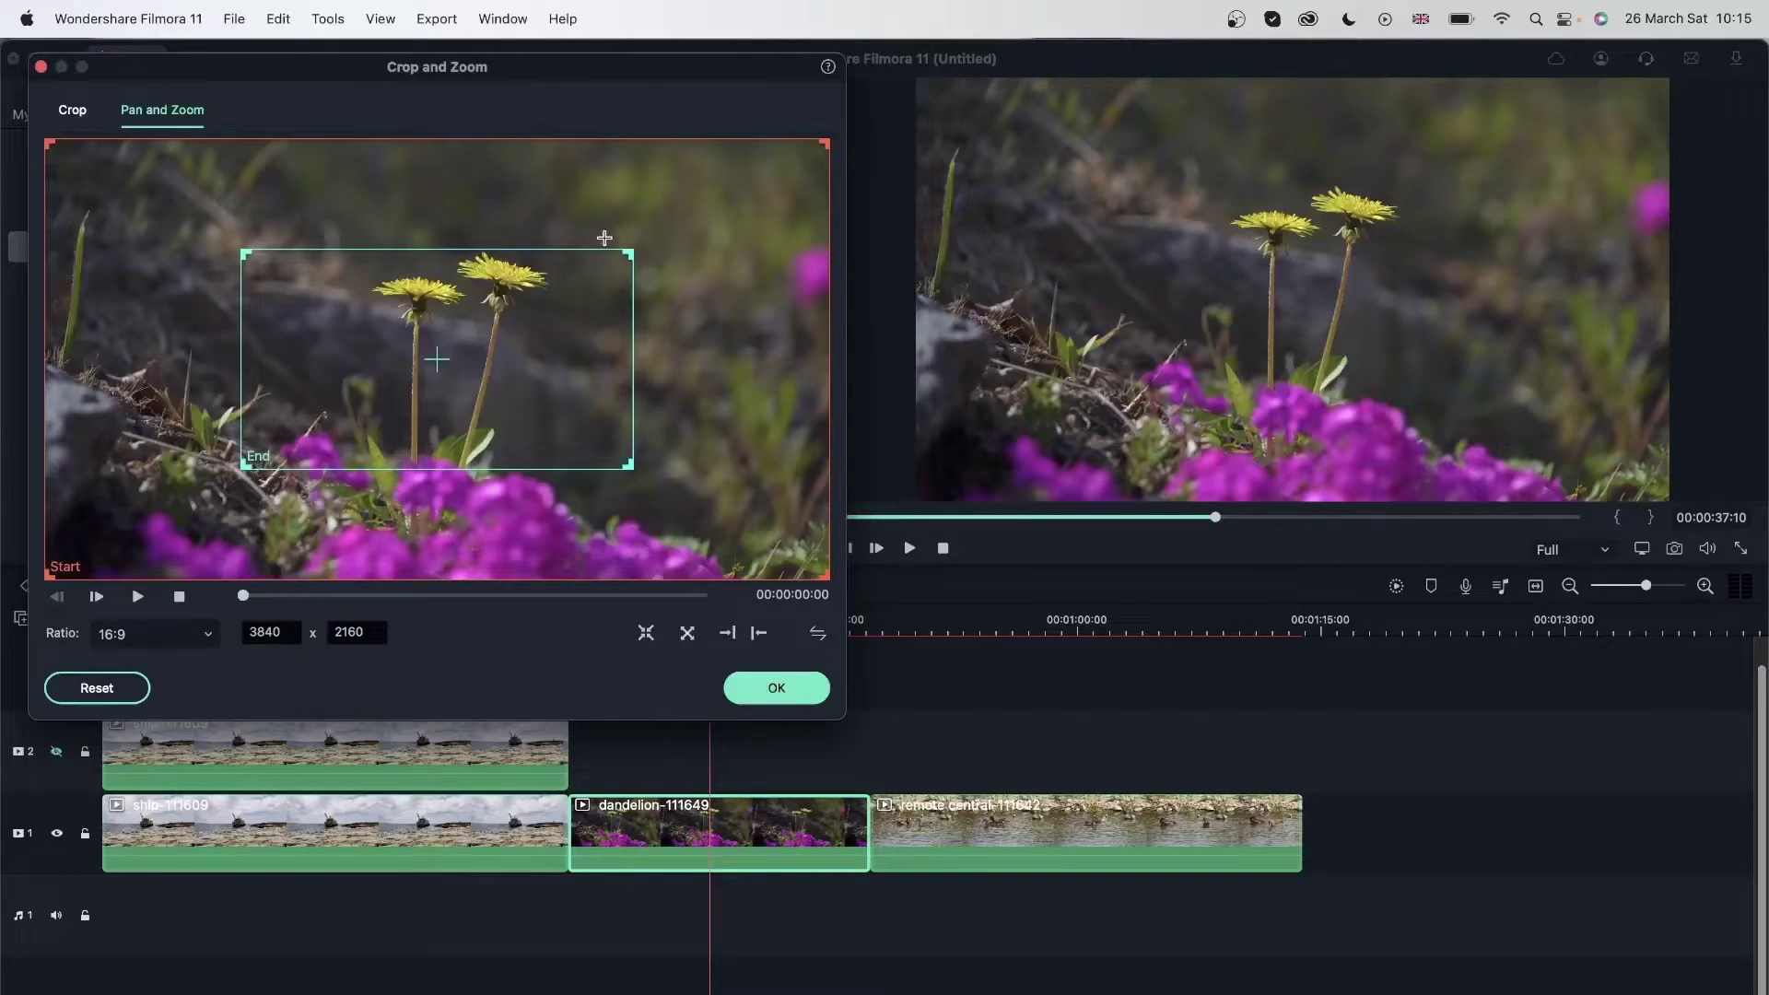
Reset the shifted End frame to the default Original Ratio framing and play the pan and zoom preview
left_click_drag(436, 358, 439, 341)
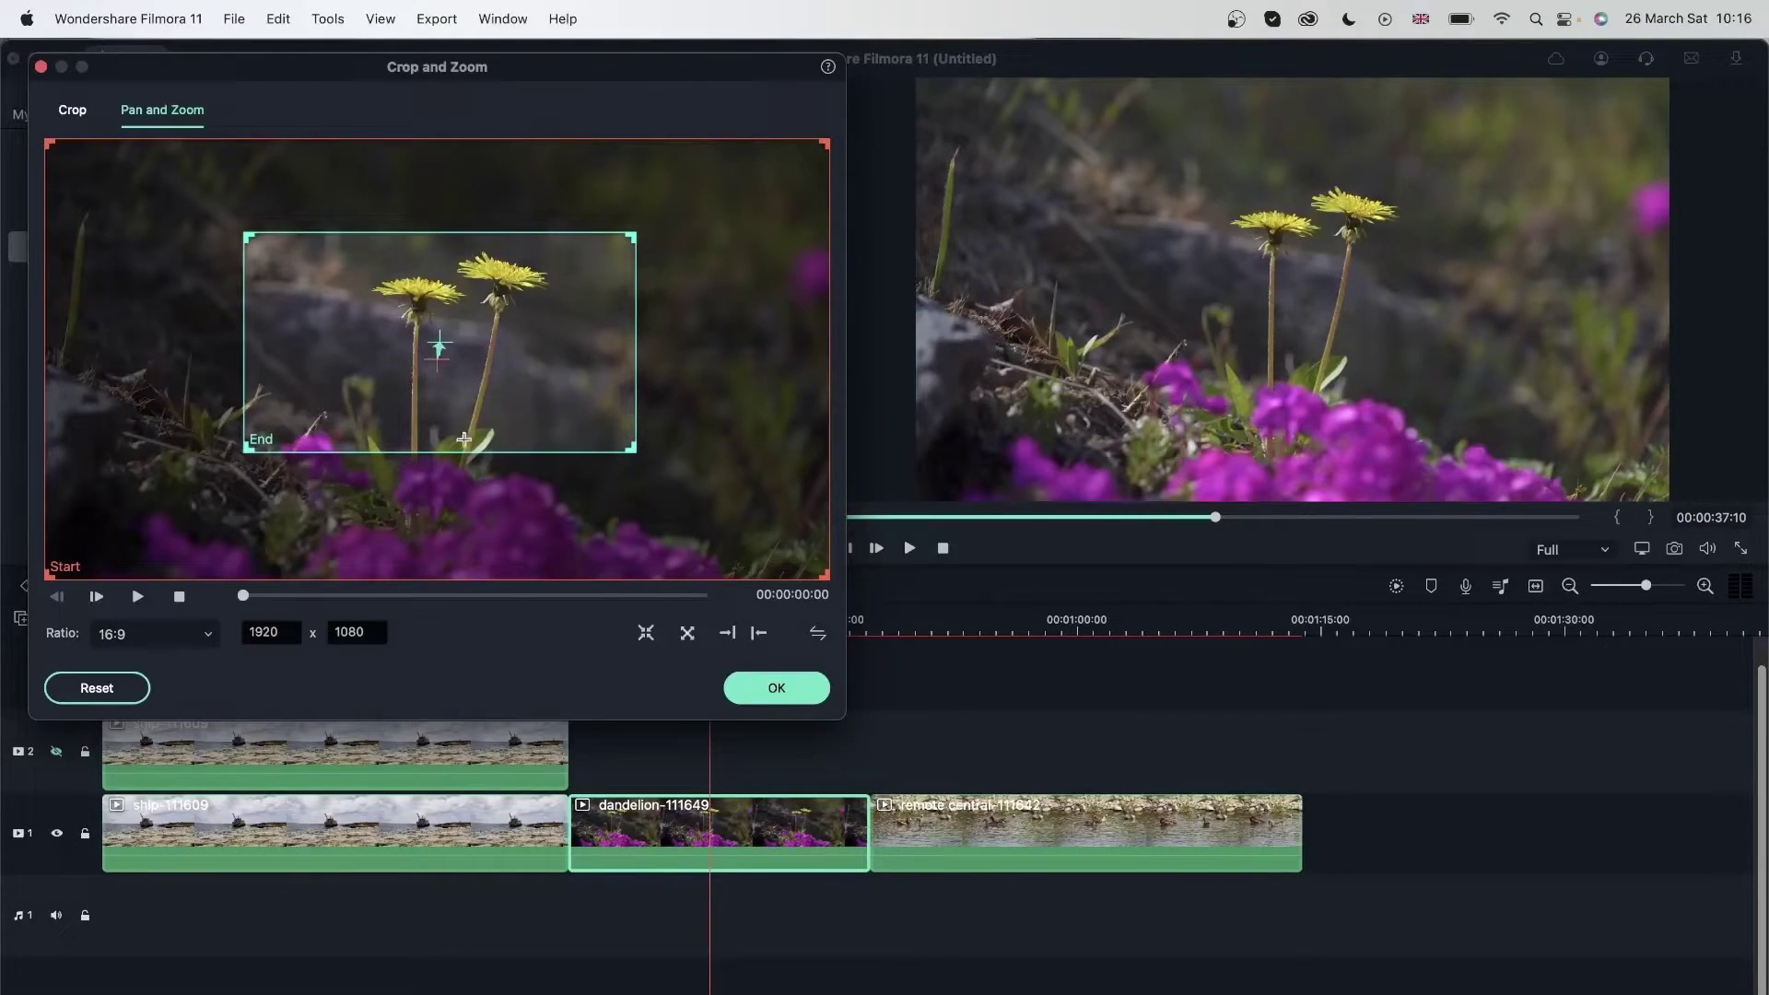
left_click_drag(466, 378, 460, 386)
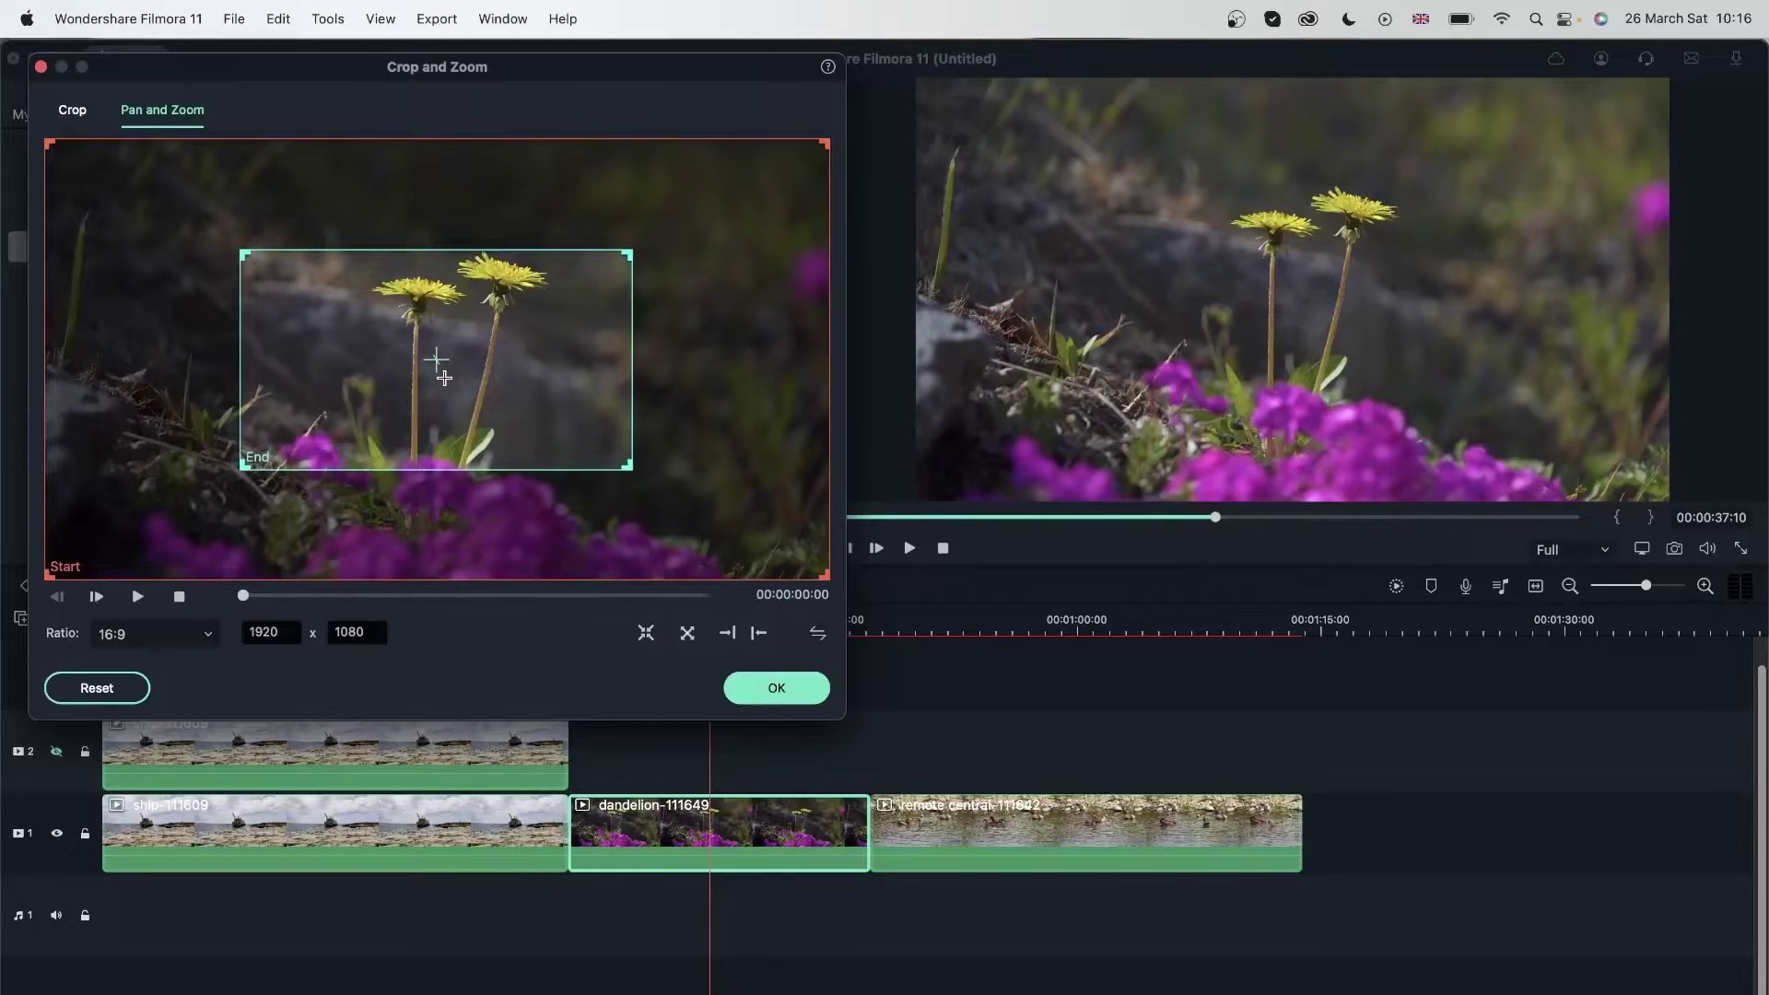
left_click(72, 692)
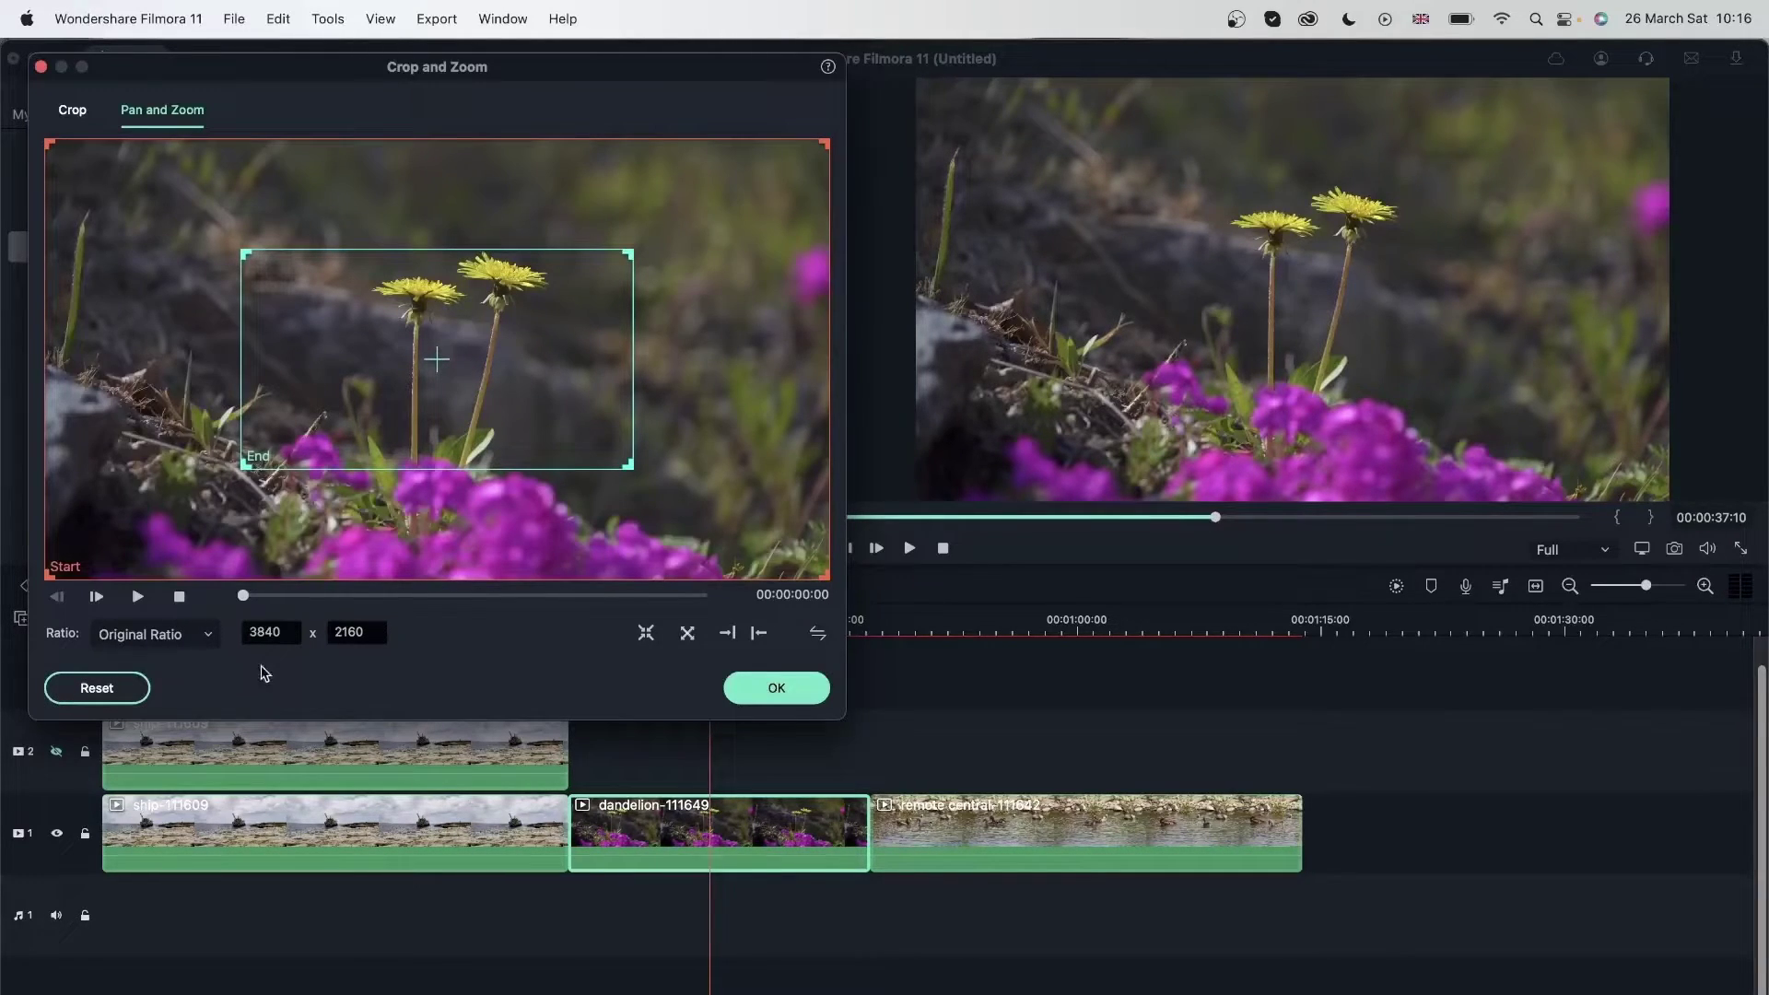
left_click(136, 598)
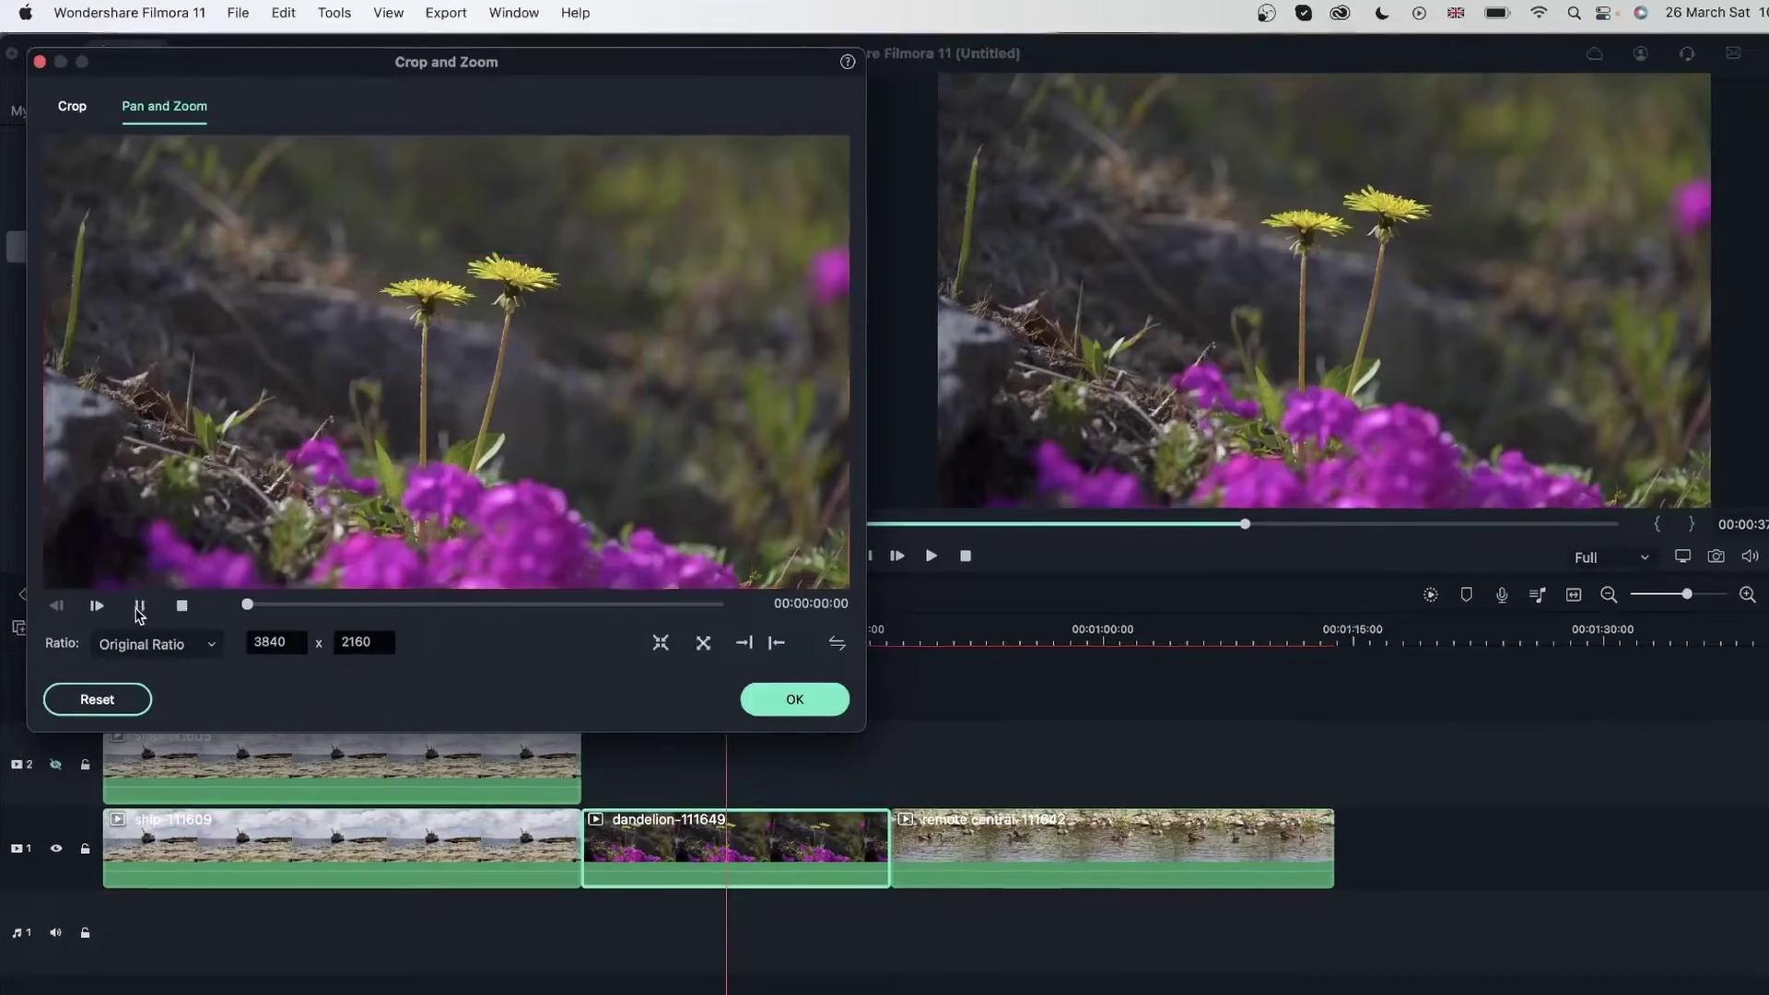
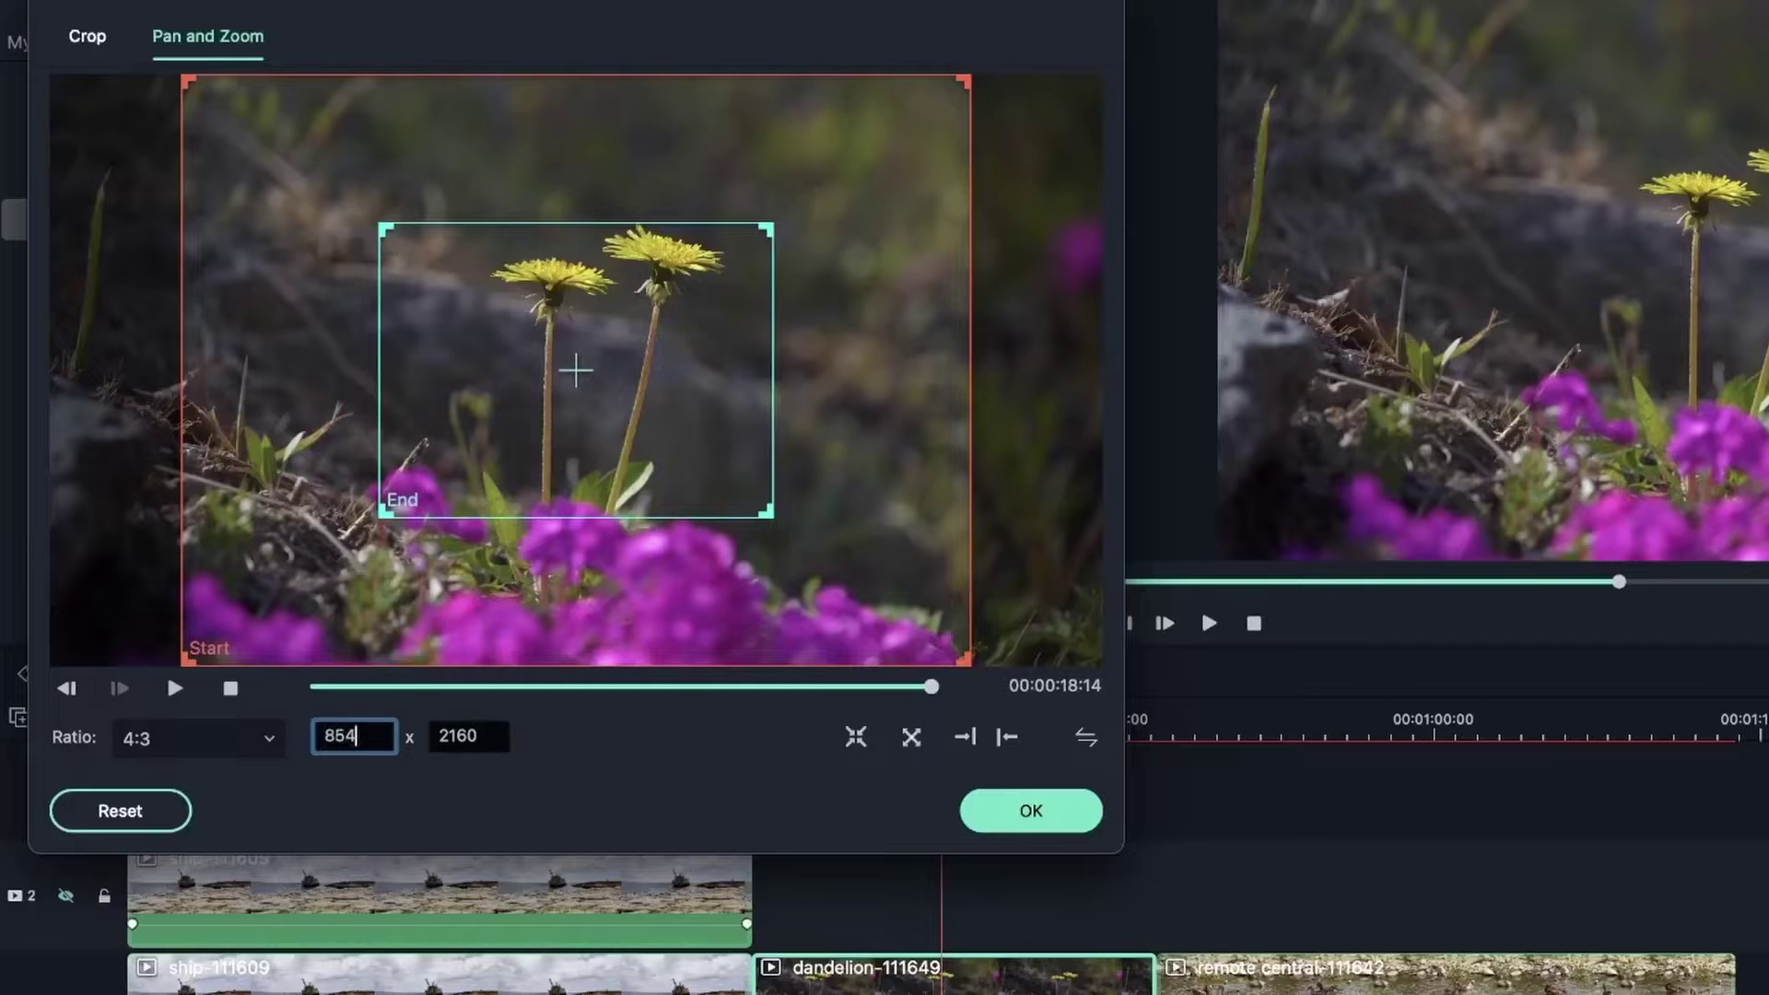
Set the 4:3 Start frame to 640 x 480 and position it over the lower dandelion stems
key("Tab")
type("48")
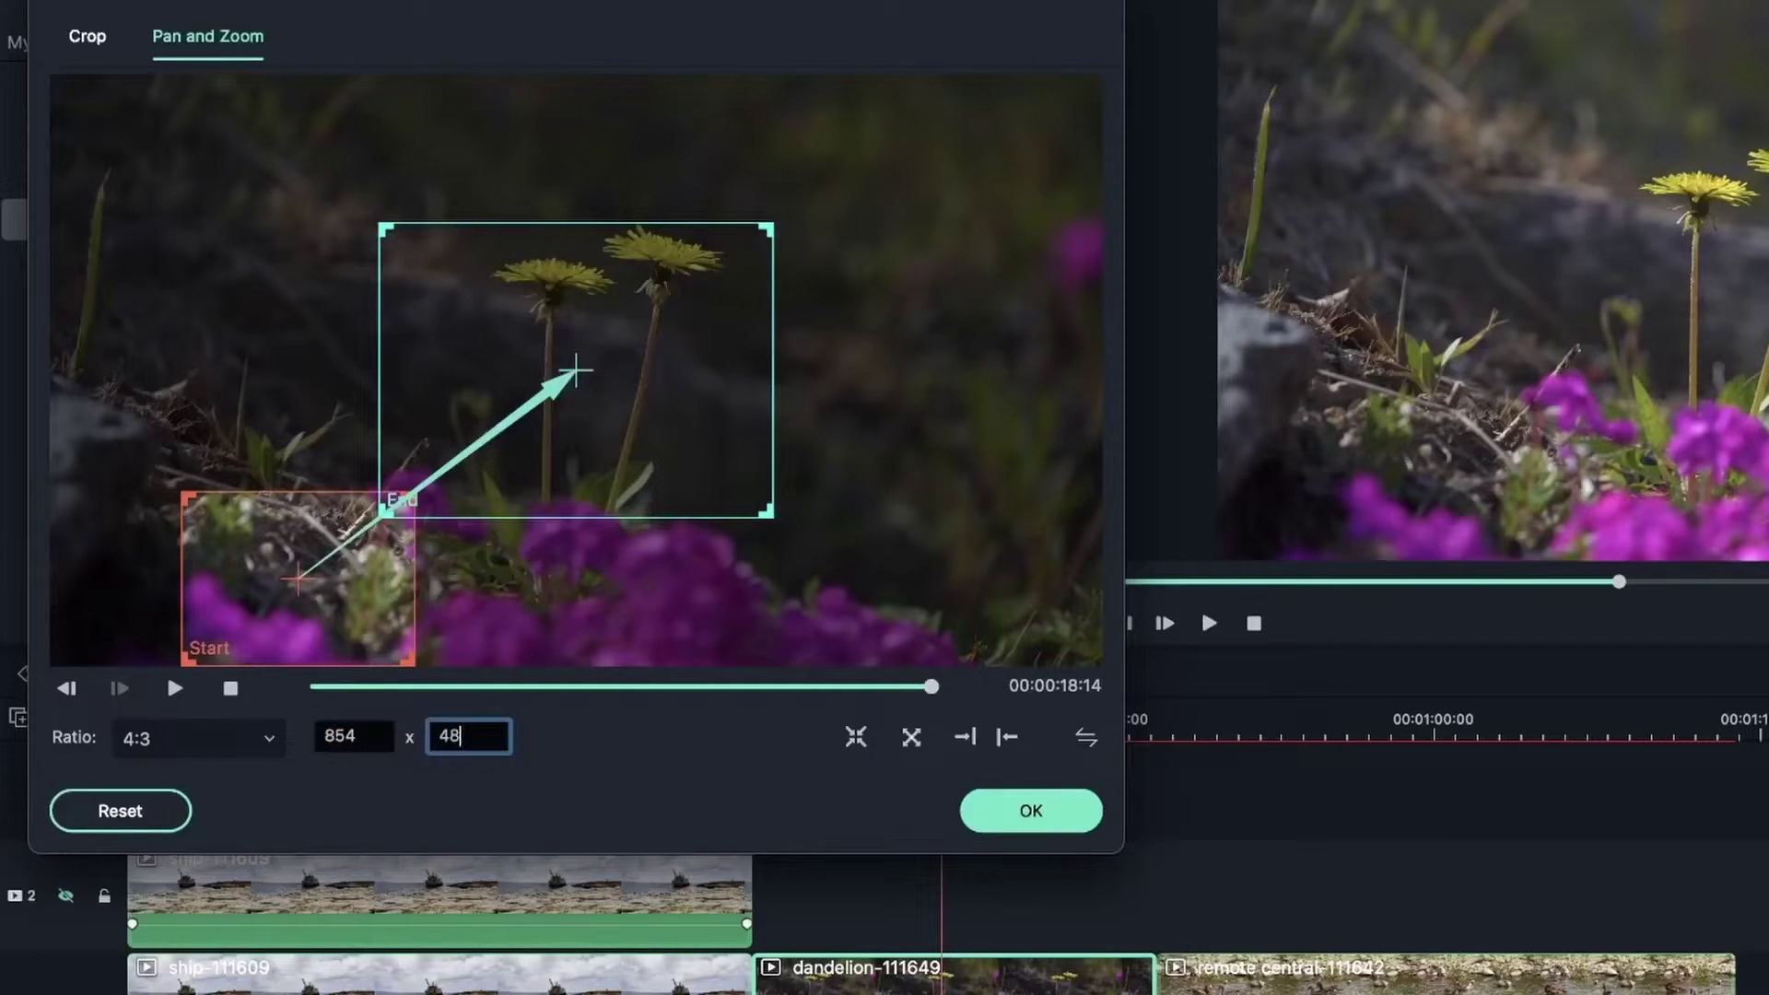
type("0")
key("Return")
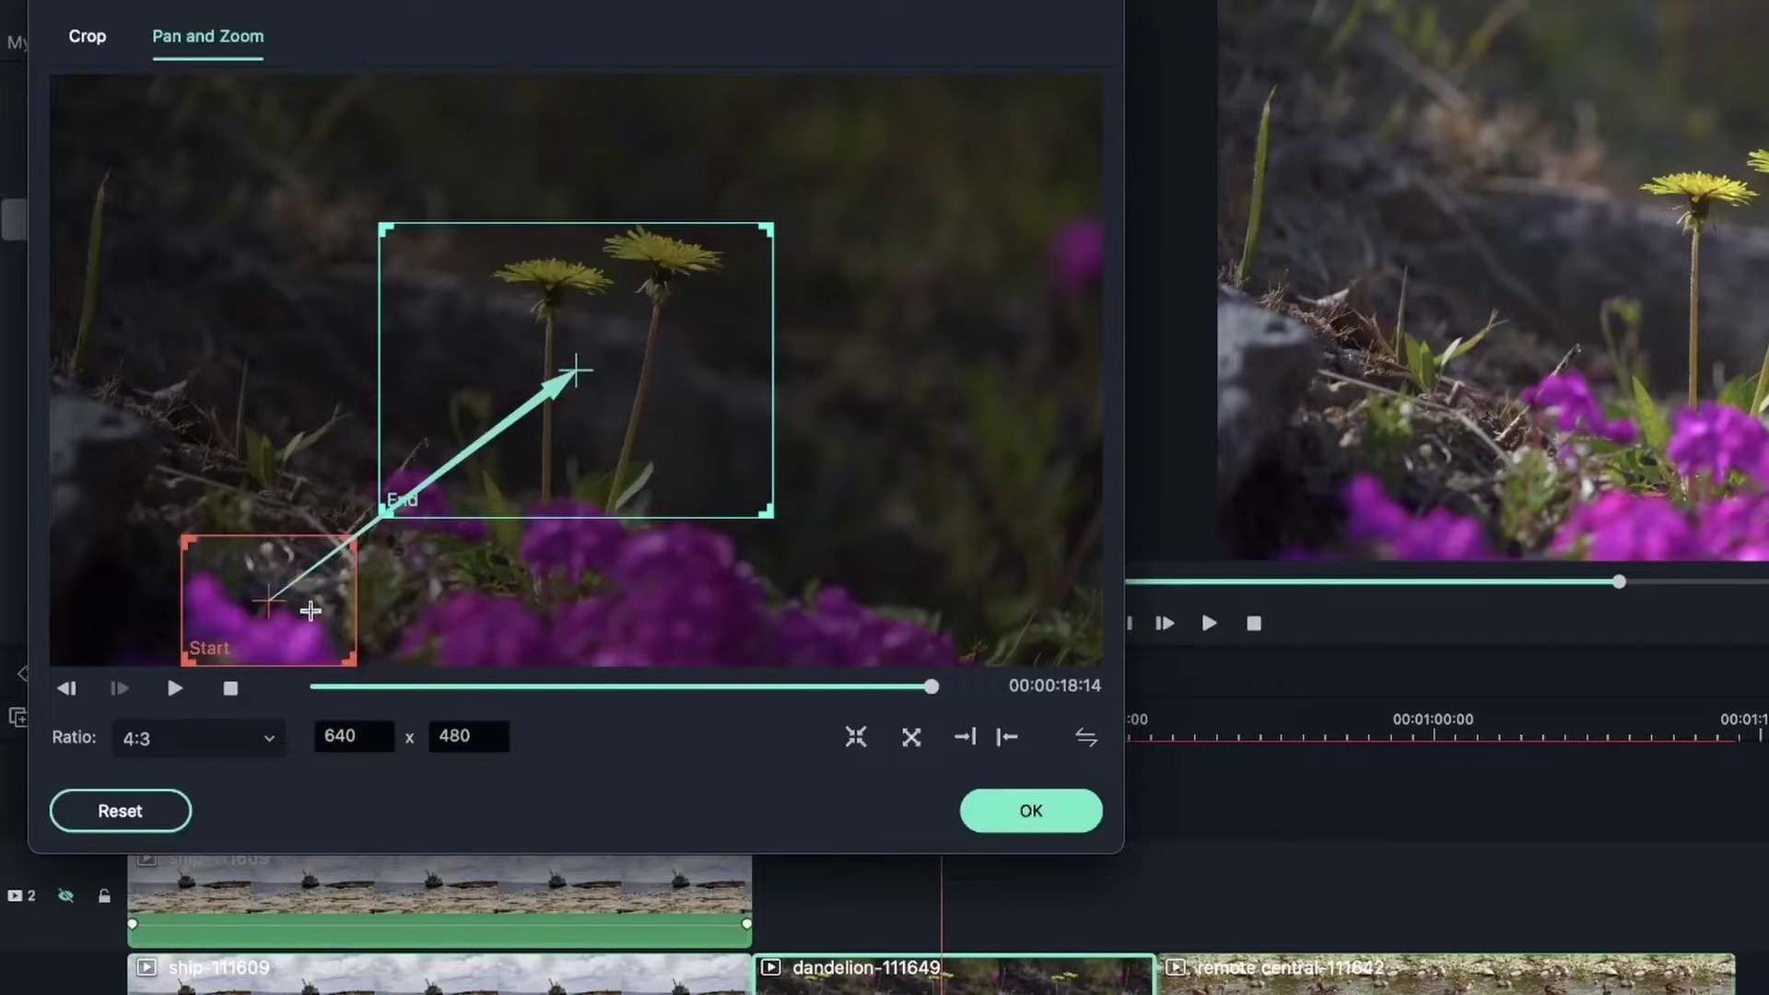
left_click_drag(311, 610, 589, 475)
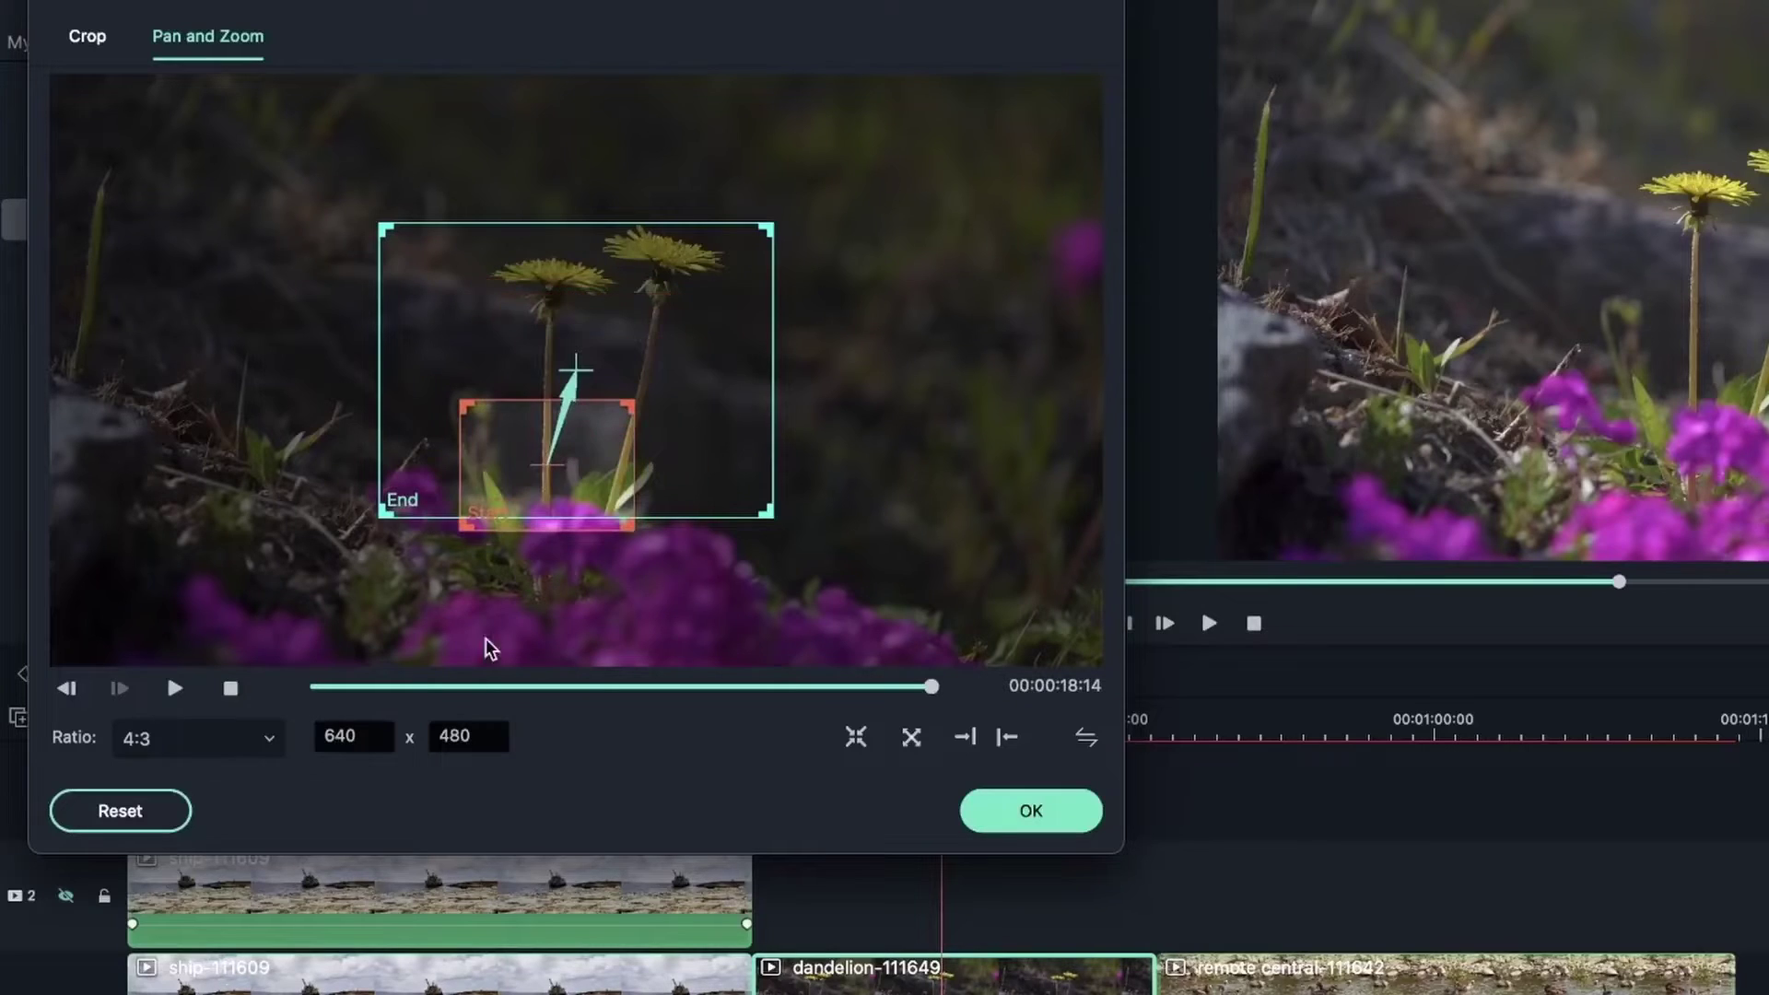
Reset the frames to Original Ratio and test resizing the Start frame, ending at the full 3840 x 2160
left_click(147, 816)
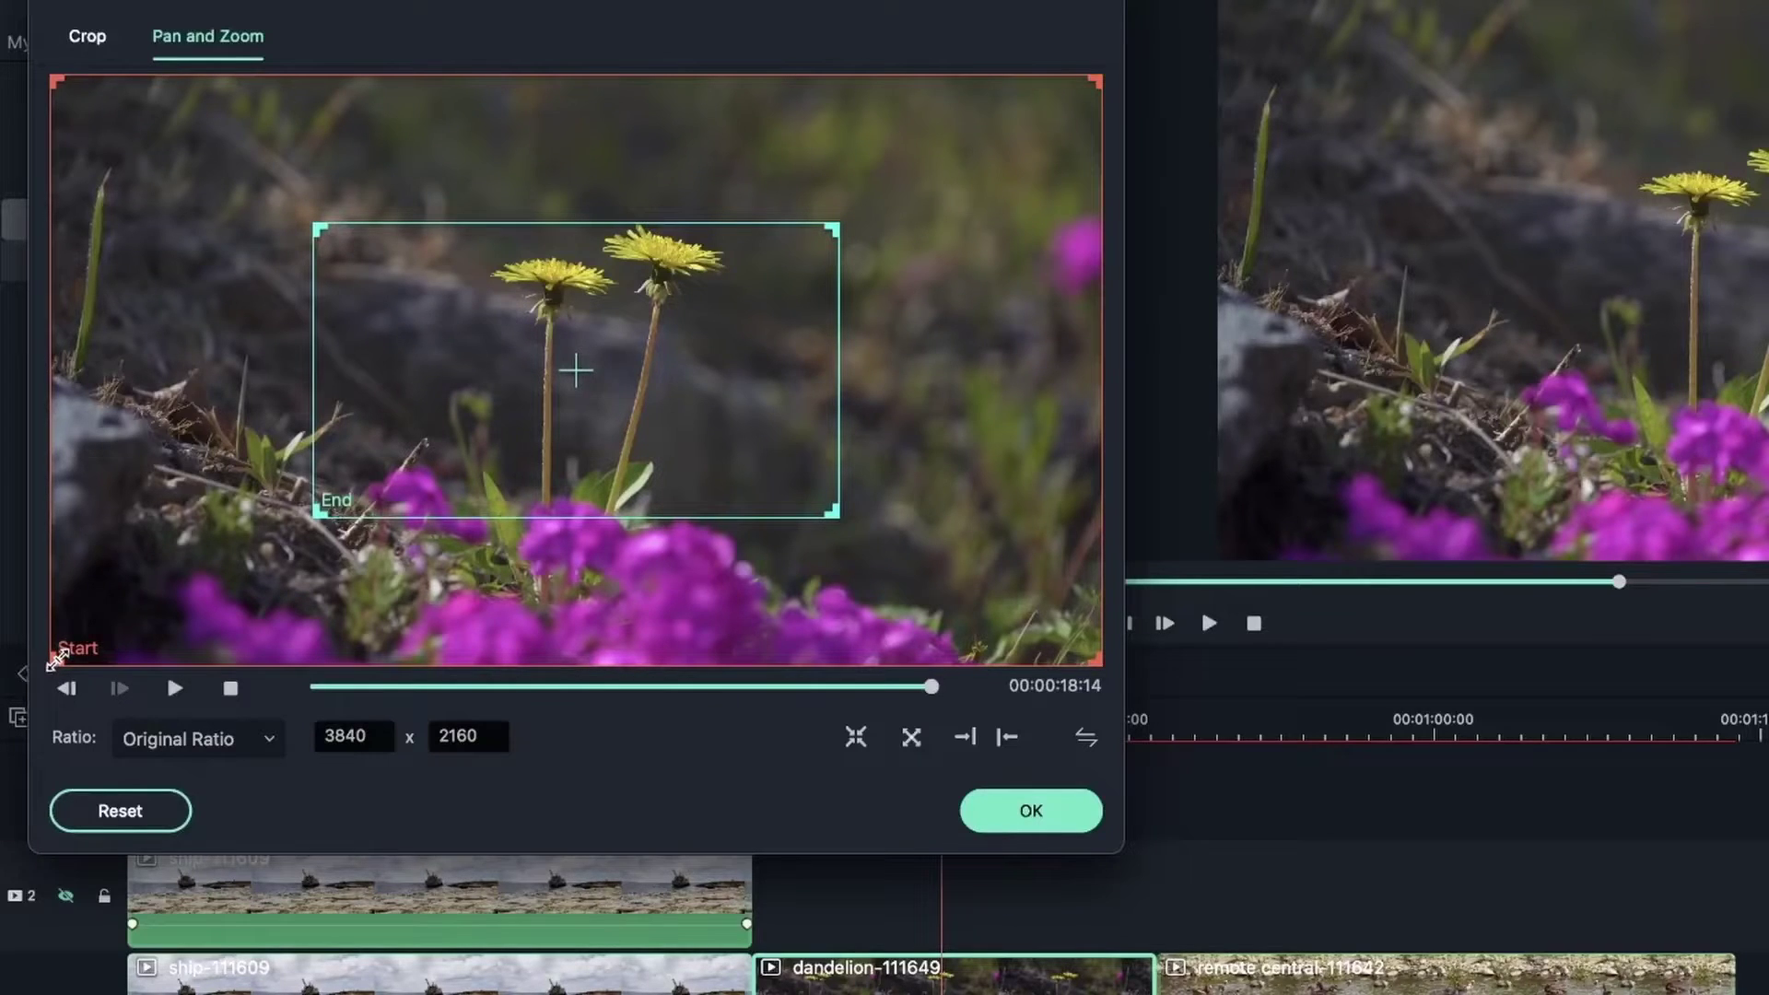
left_click(194, 741)
left_click(229, 764)
left_click_drag(56, 660, 349, 660)
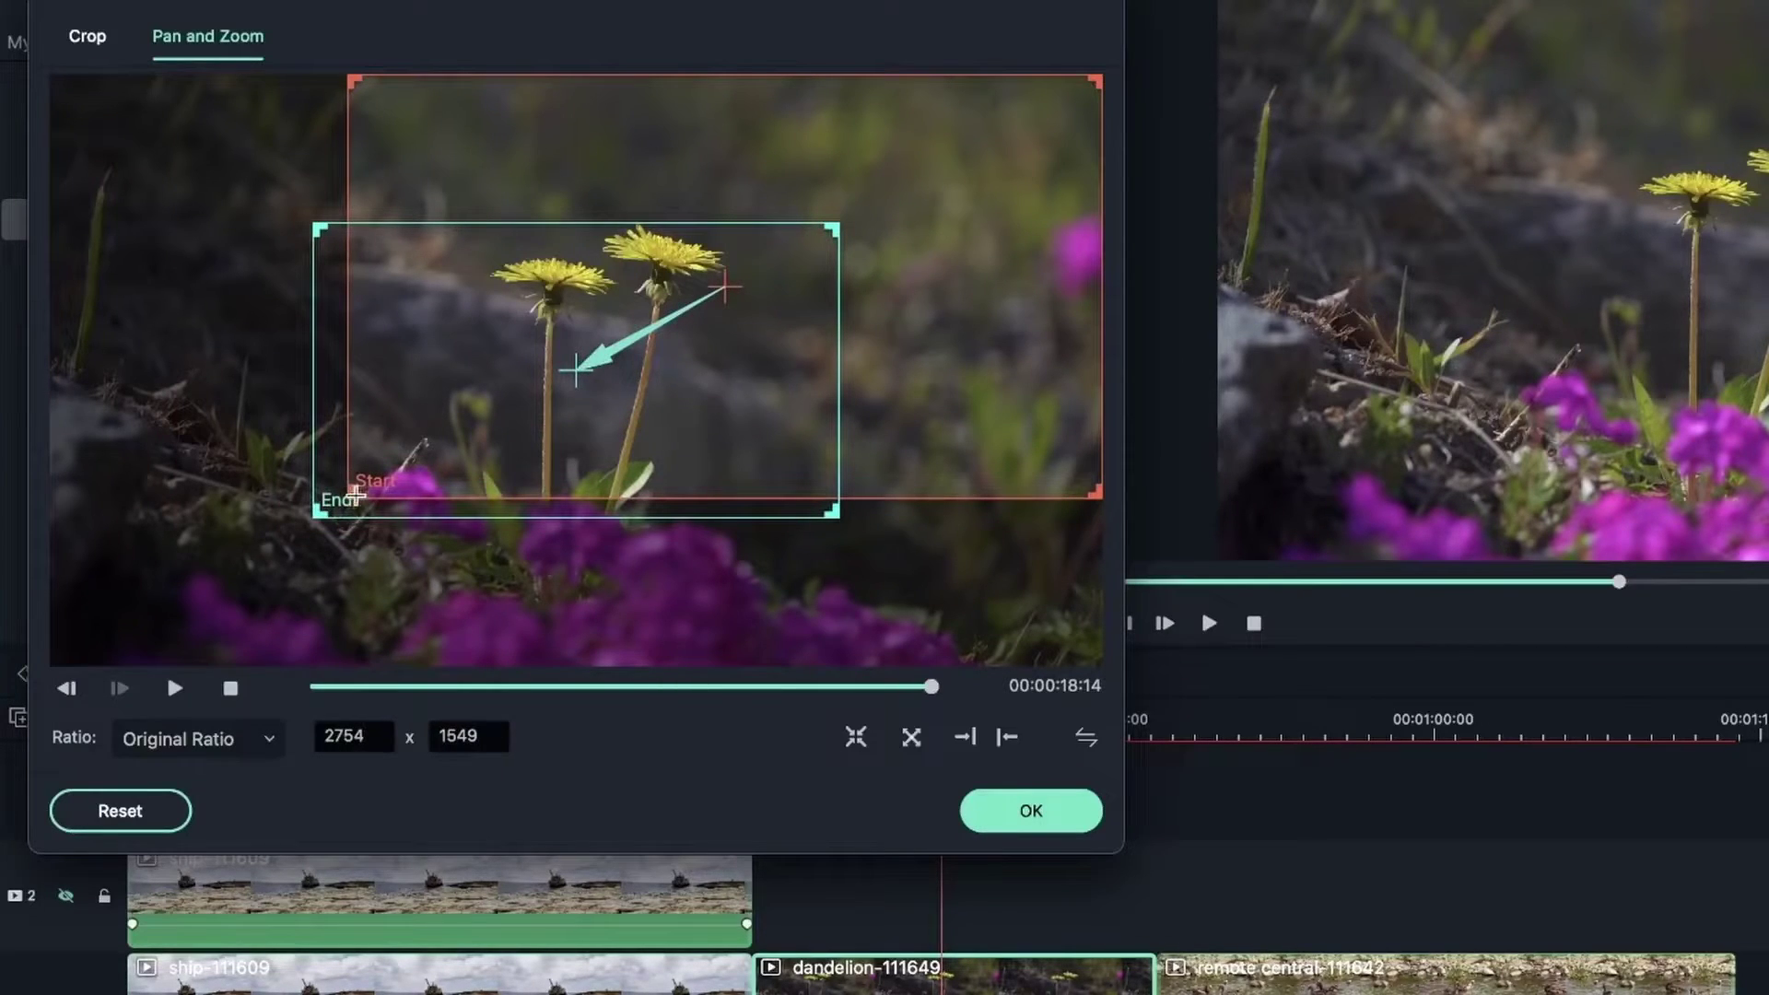
left_click_drag(348, 495, 24, 692)
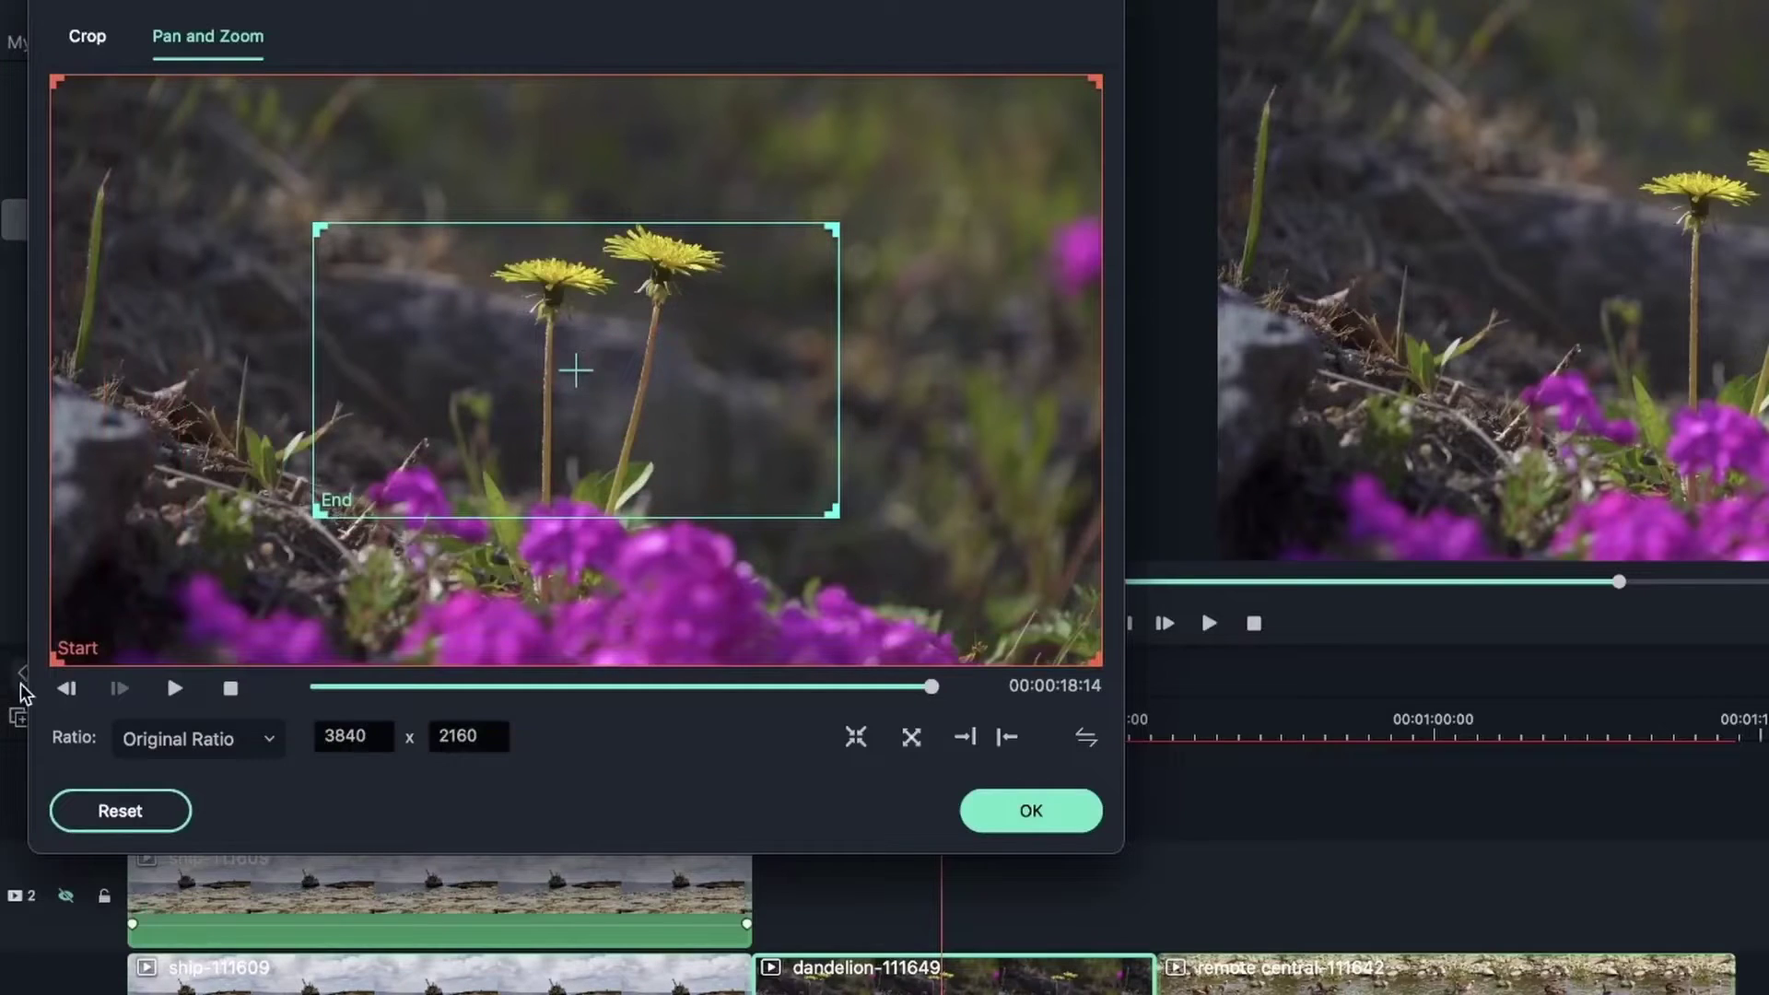
Set the frame ratio to Custom and reshape the End frame around the dandelions to 1920 x 1667
left_click(161, 733)
left_click(228, 949)
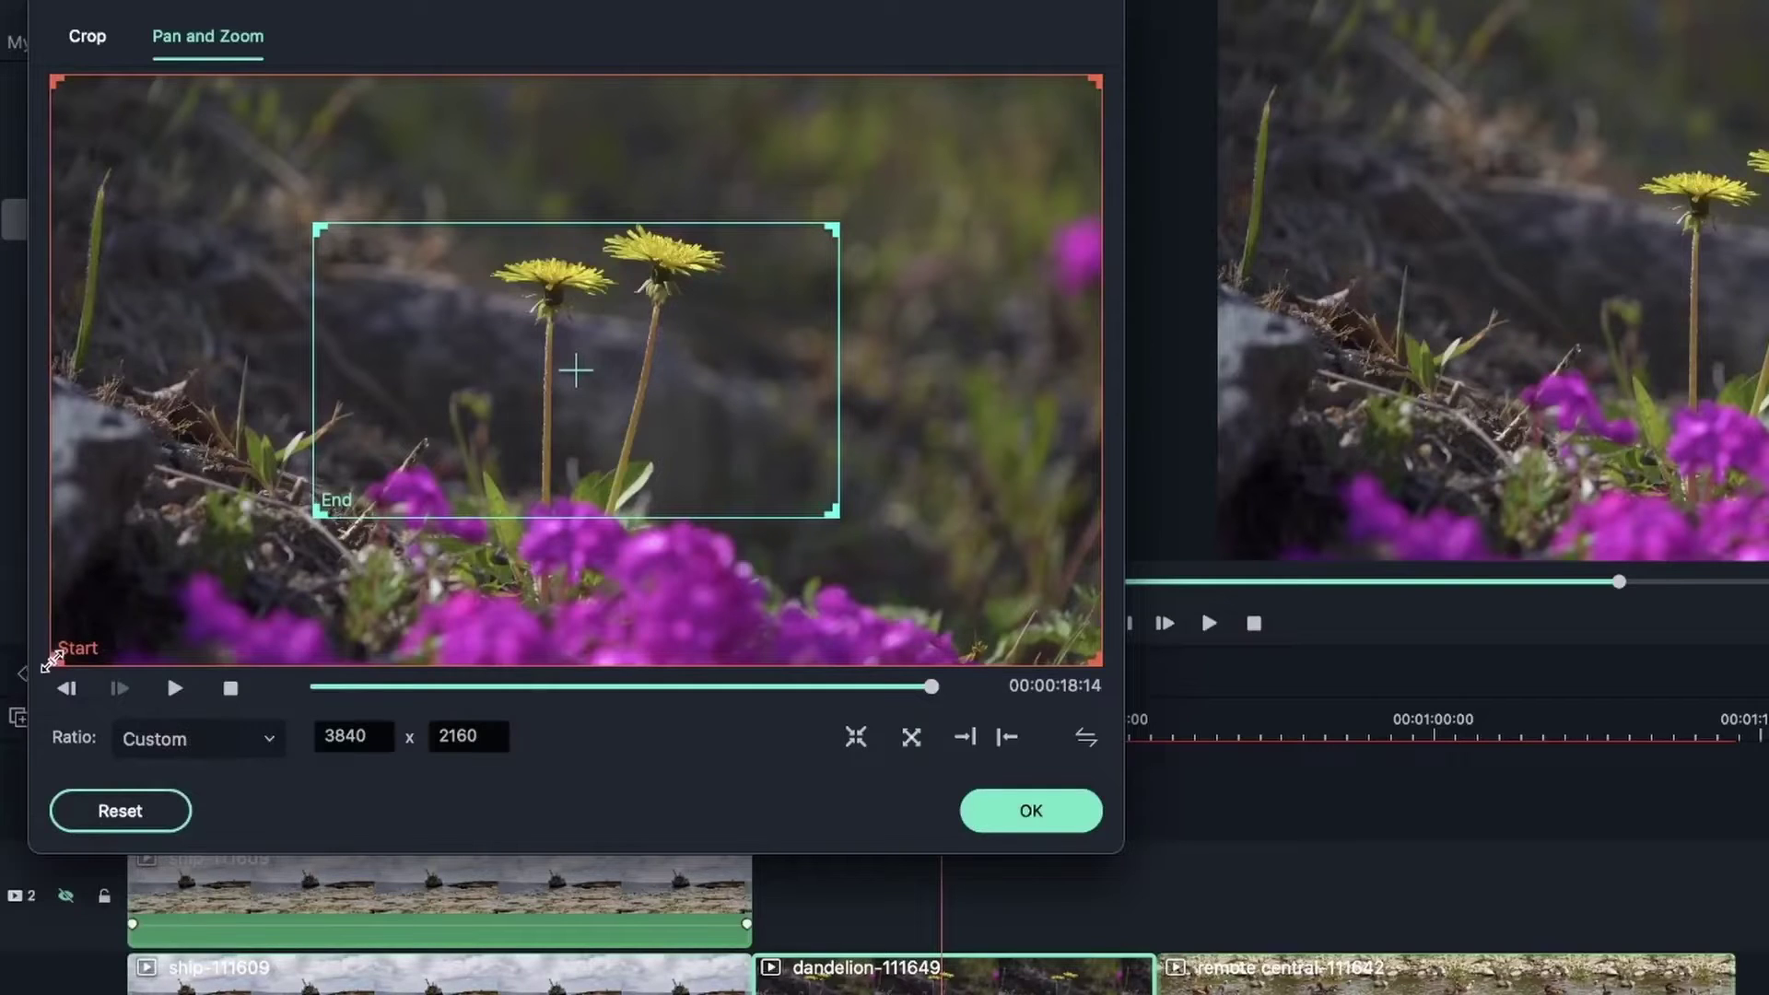
mouse_move(54, 656)
left_mouse_down()
mouse_move(489, 449)
mouse_move(959, 265)
mouse_move(612, 79)
mouse_move(49, 304)
mouse_move(53, 525)
mouse_move(1042, 616)
mouse_move(52, 663)
left_mouse_up()
left_click_drag(509, 346, 524, 330)
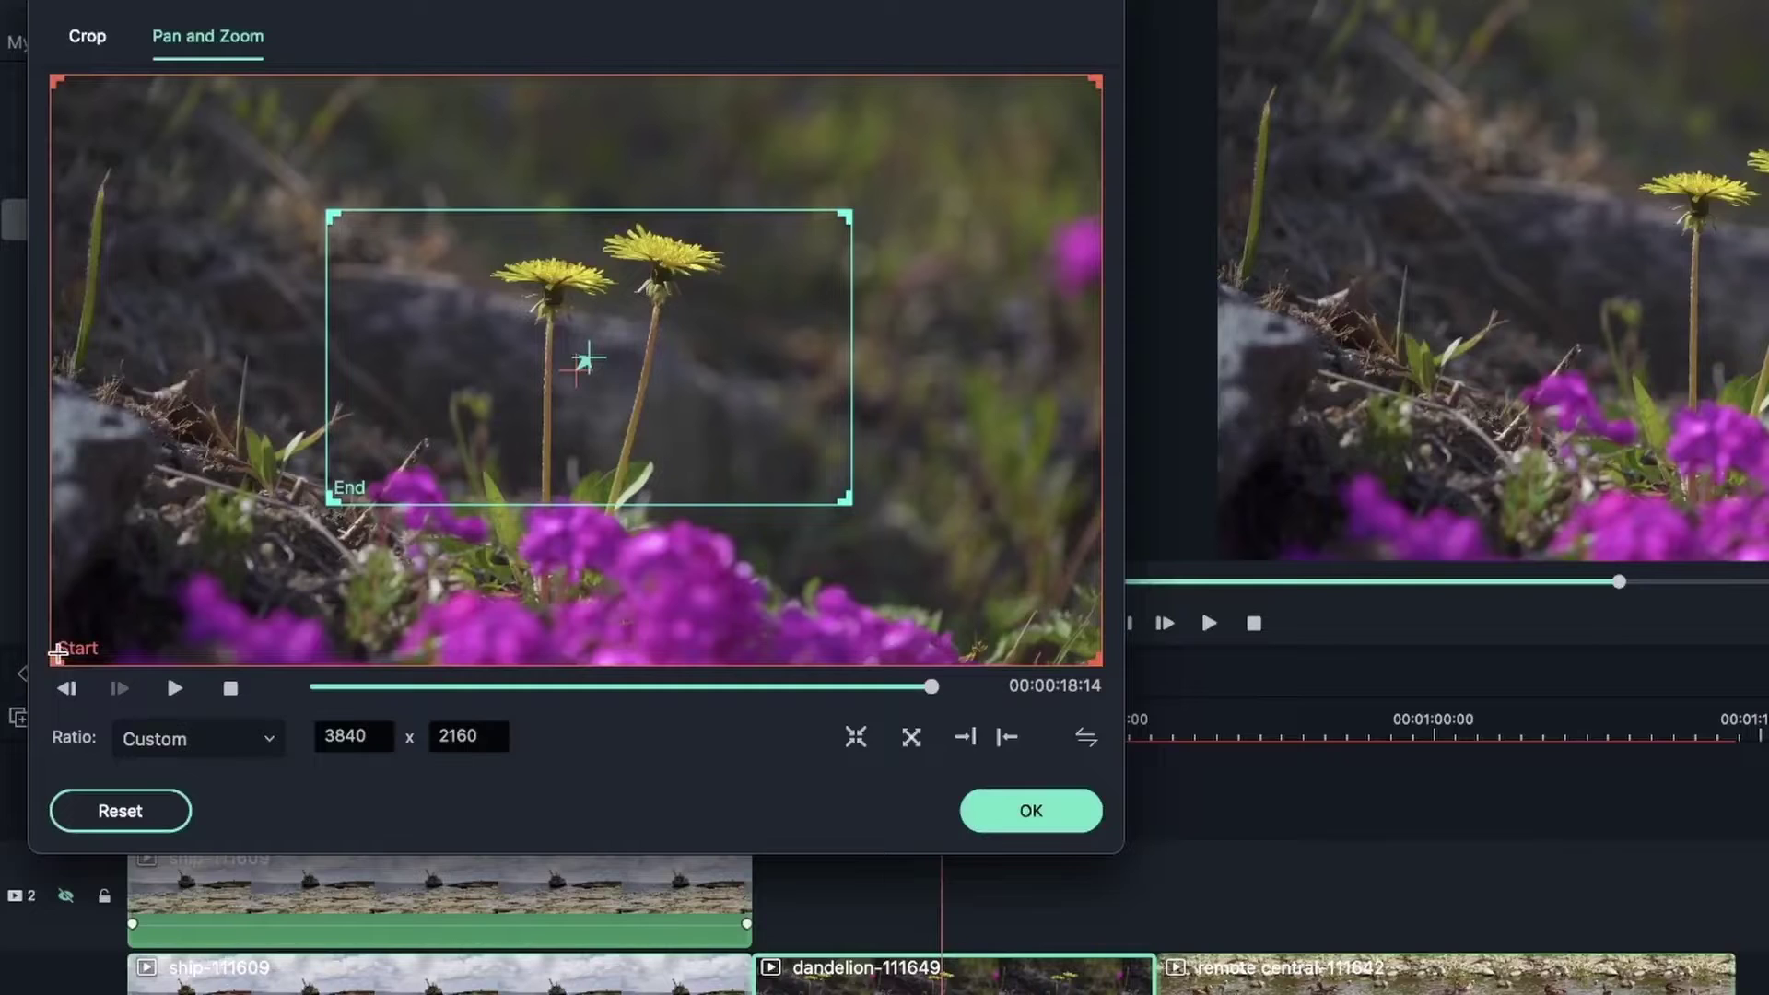
Switch back to Original Ratio and shrink the Start frame to 3167 x 1782, placing it around the End frame's dandelions
left_click(253, 745)
left_click(189, 528)
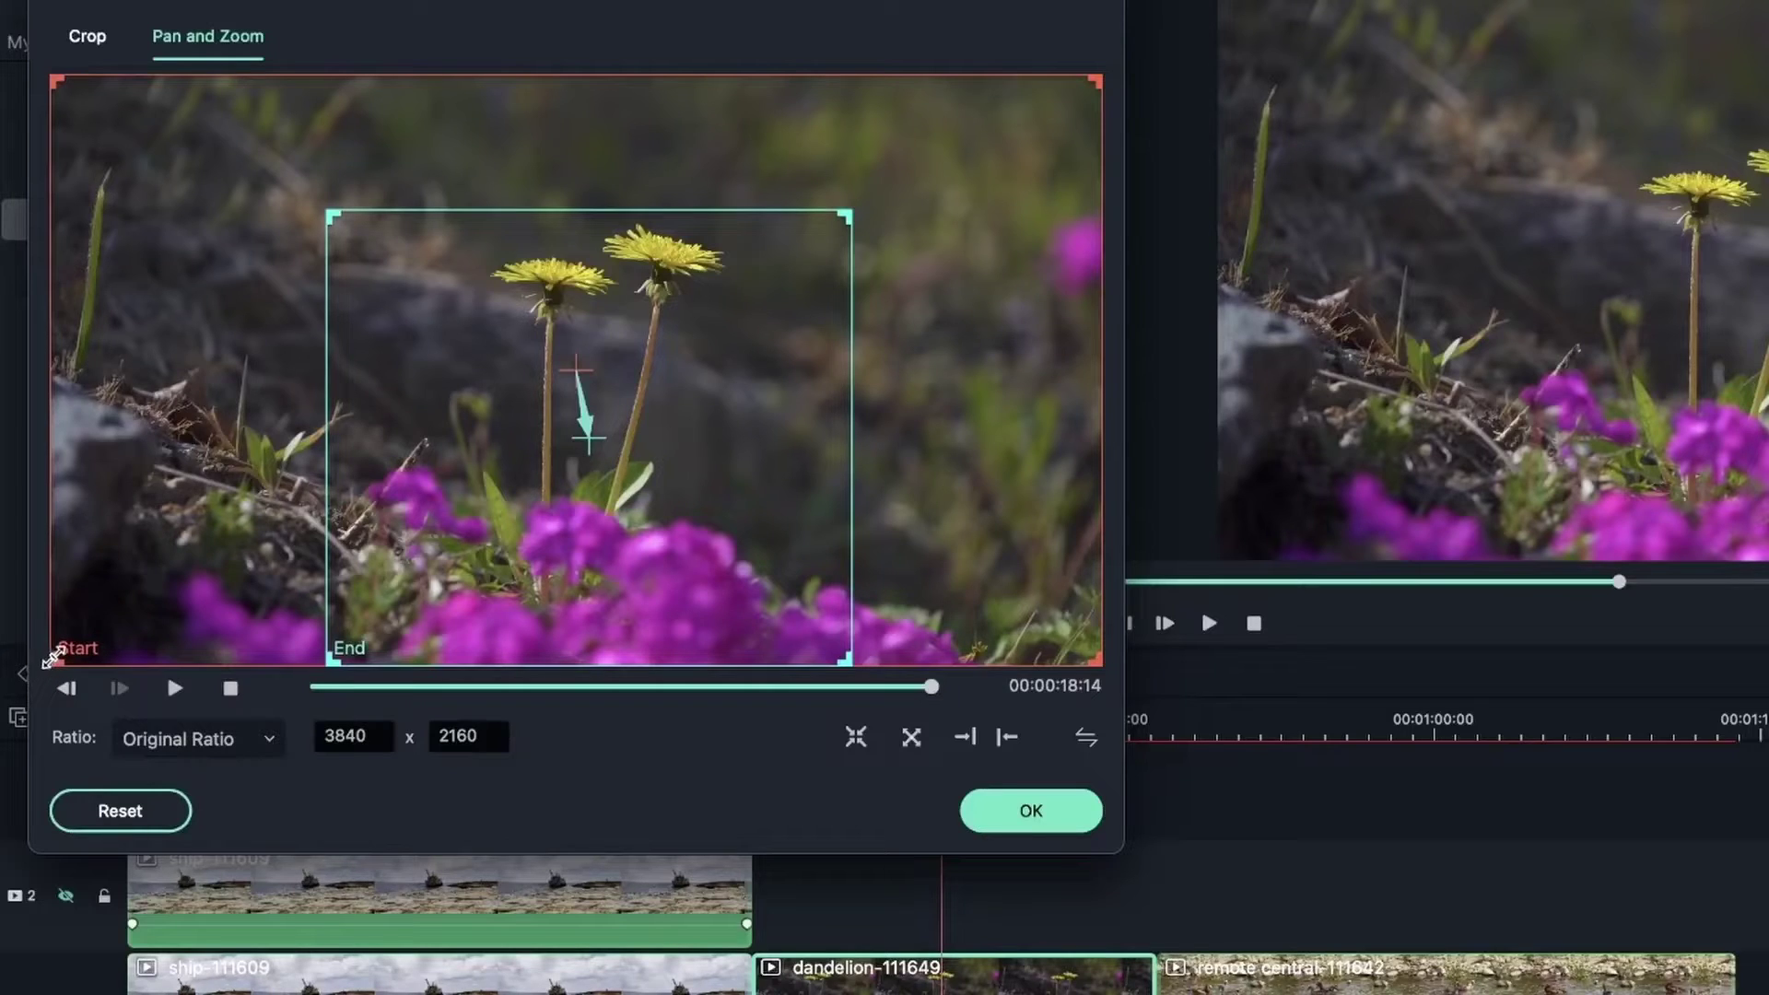
left_click_drag(56, 657, 157, 556)
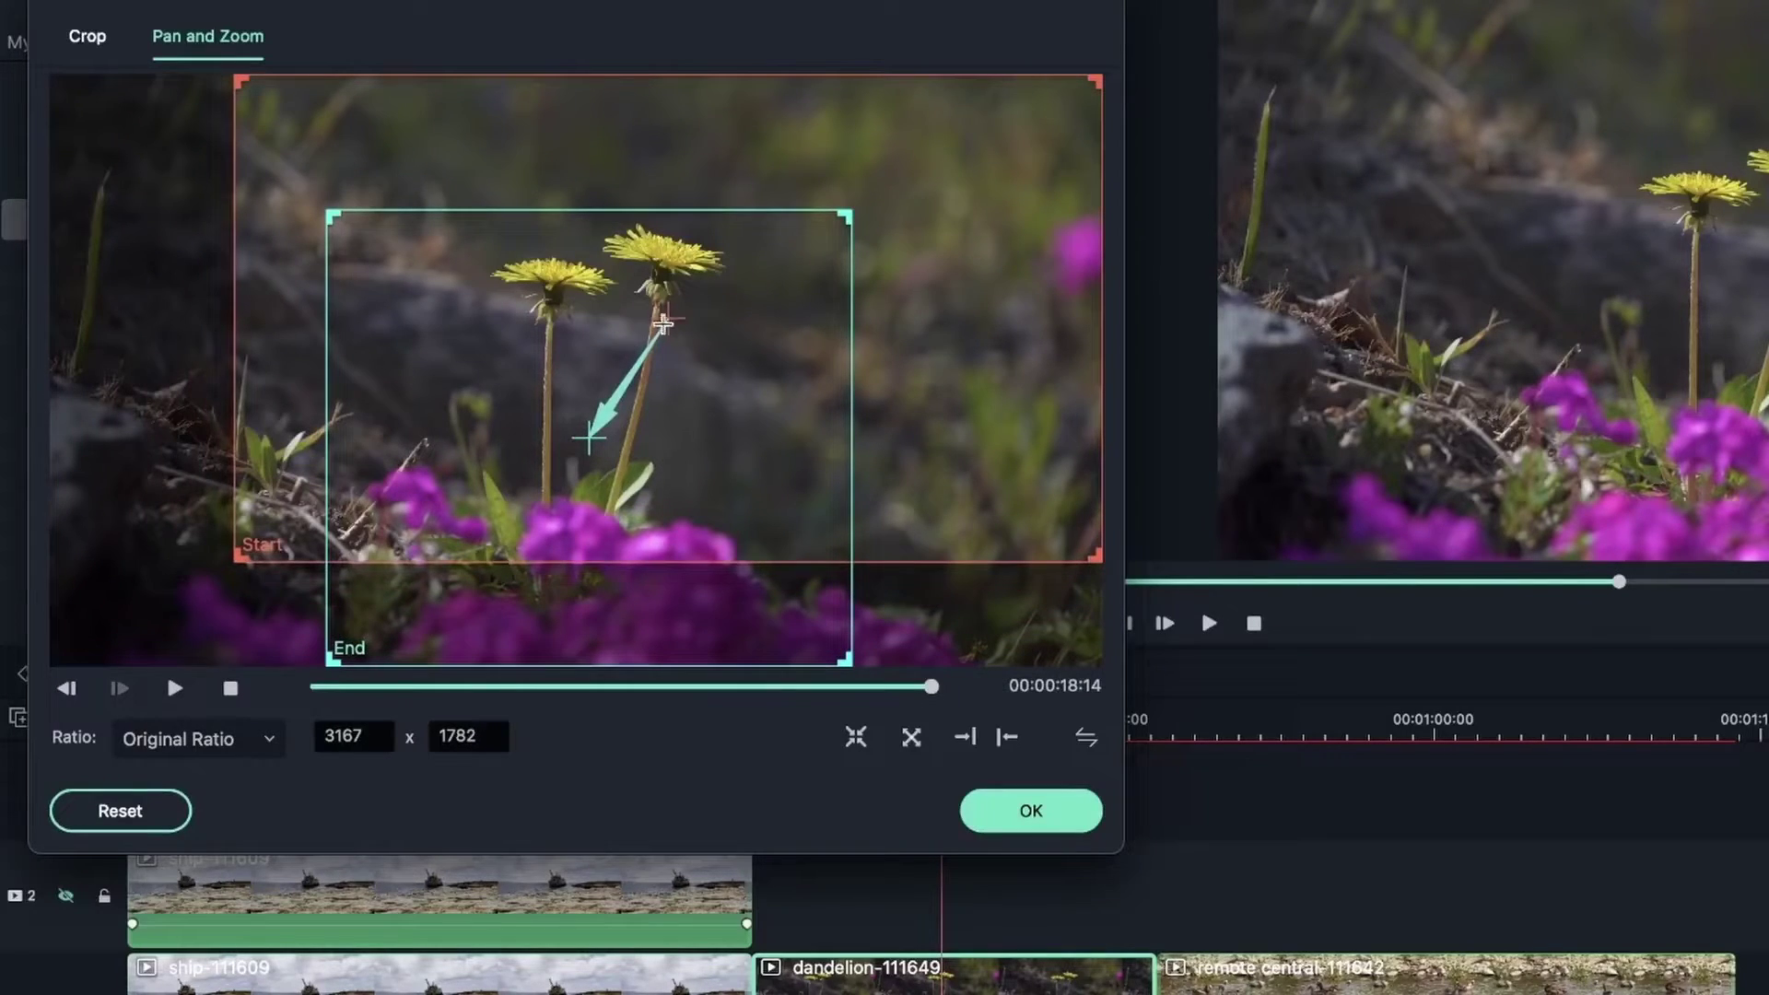
left_click_drag(675, 342, 636, 368)
left_click(858, 272)
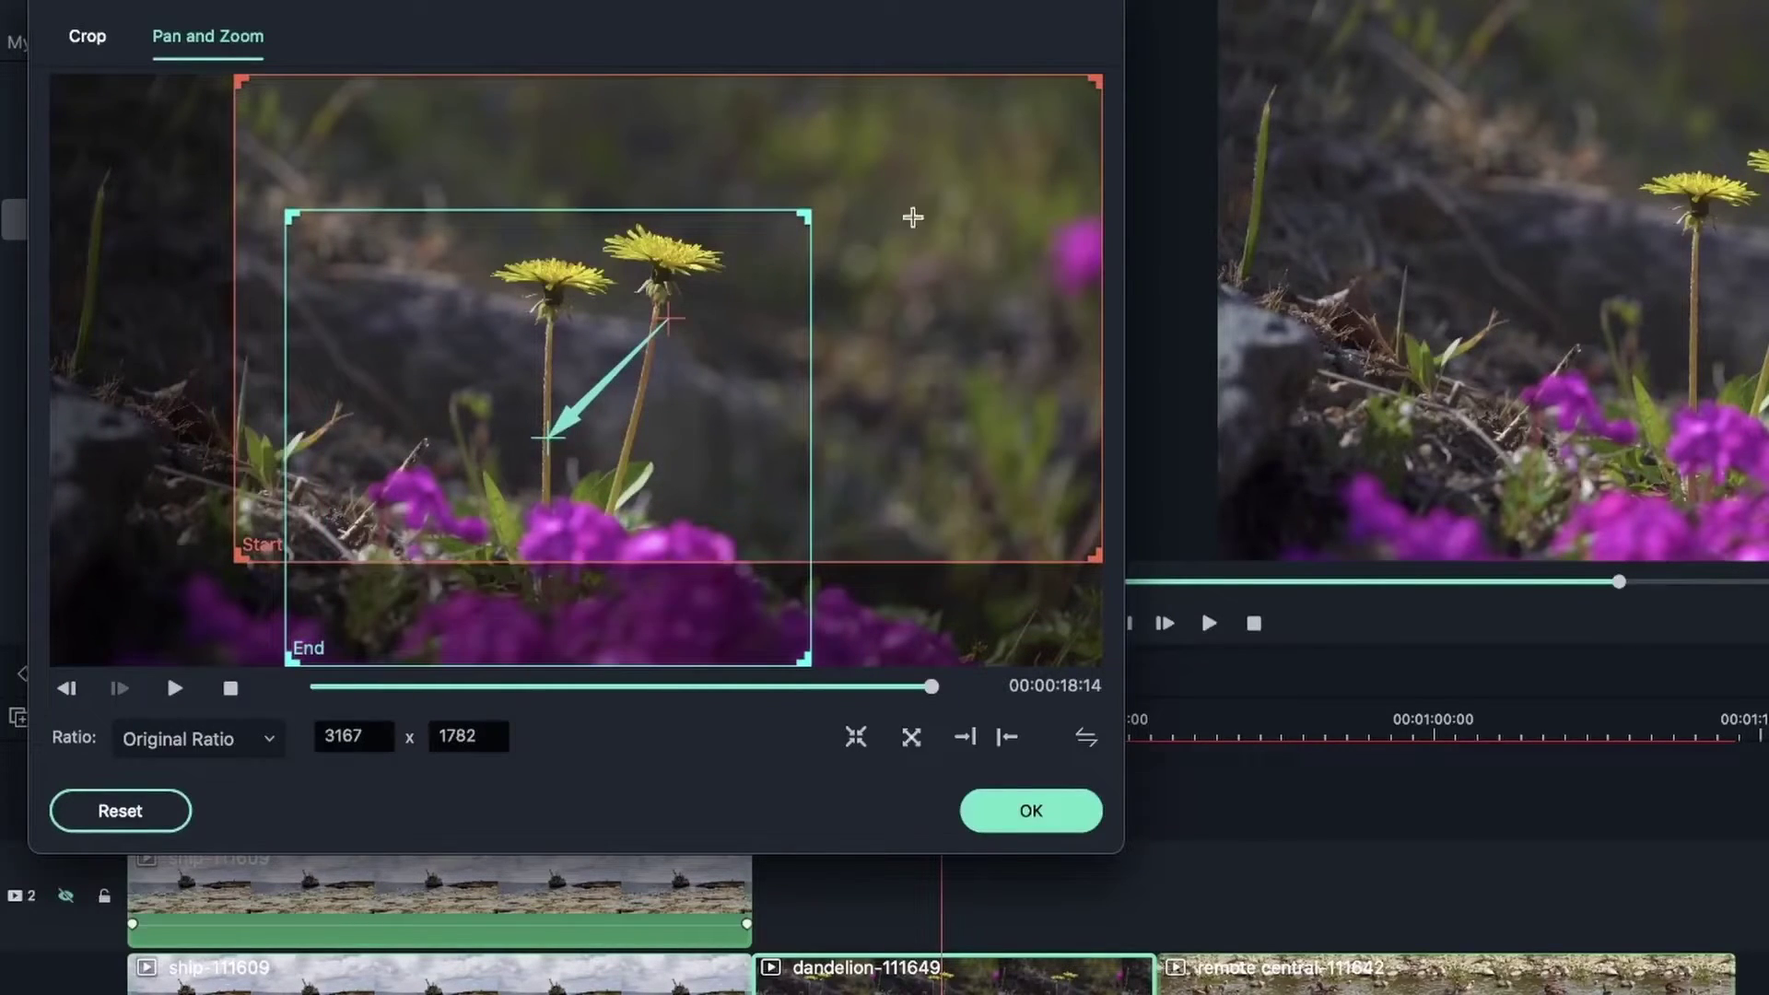
left_click_drag(979, 198, 886, 264)
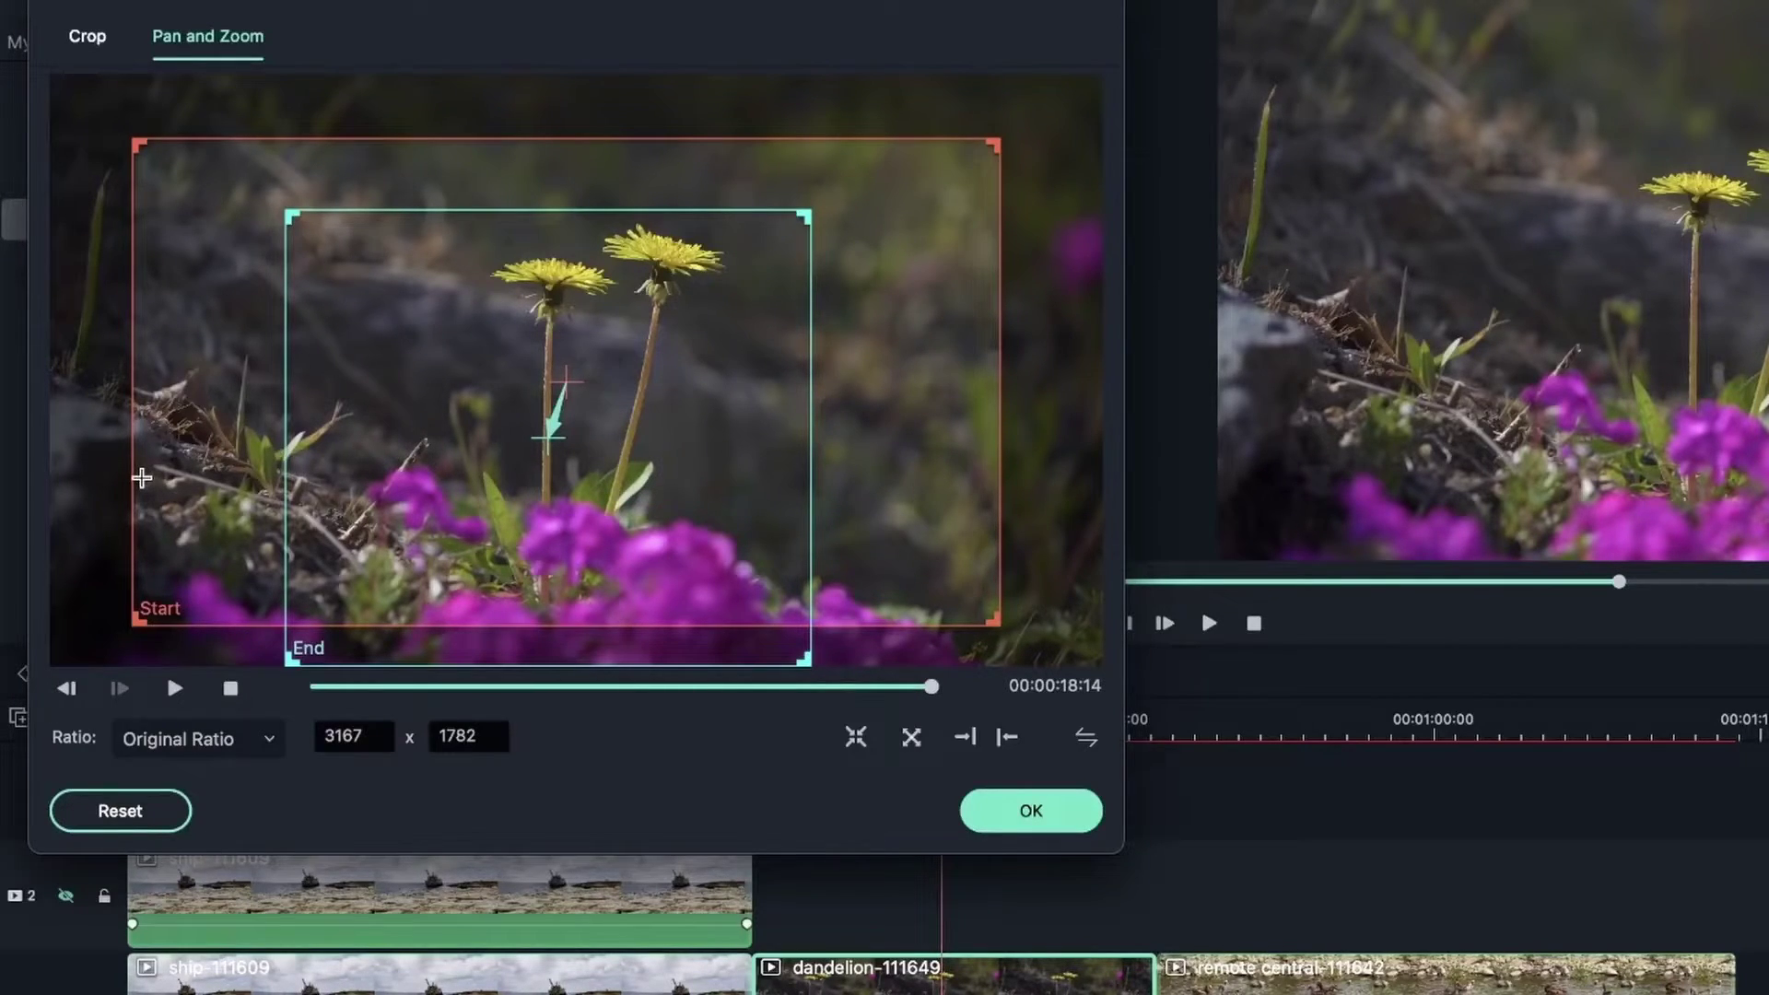
Try the End frame at the image's upper-right corner and reposition it over the two dandelions
left_click(547, 490)
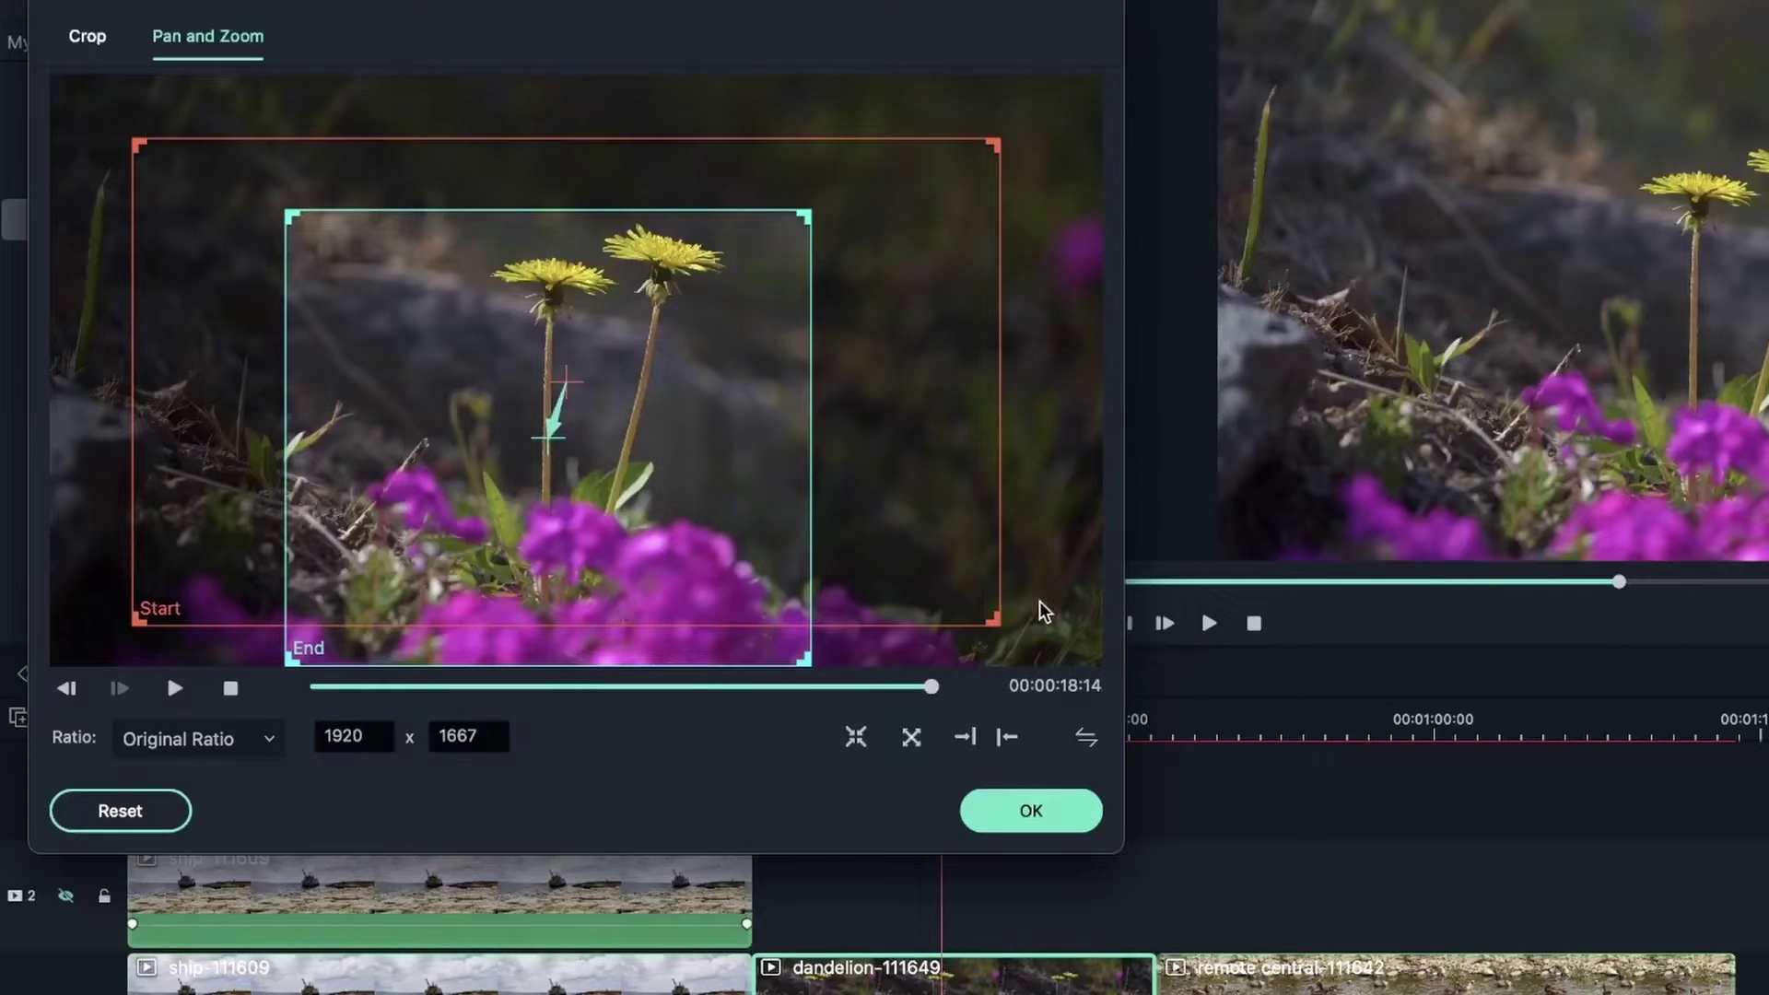
left_click_drag(561, 479, 870, 278)
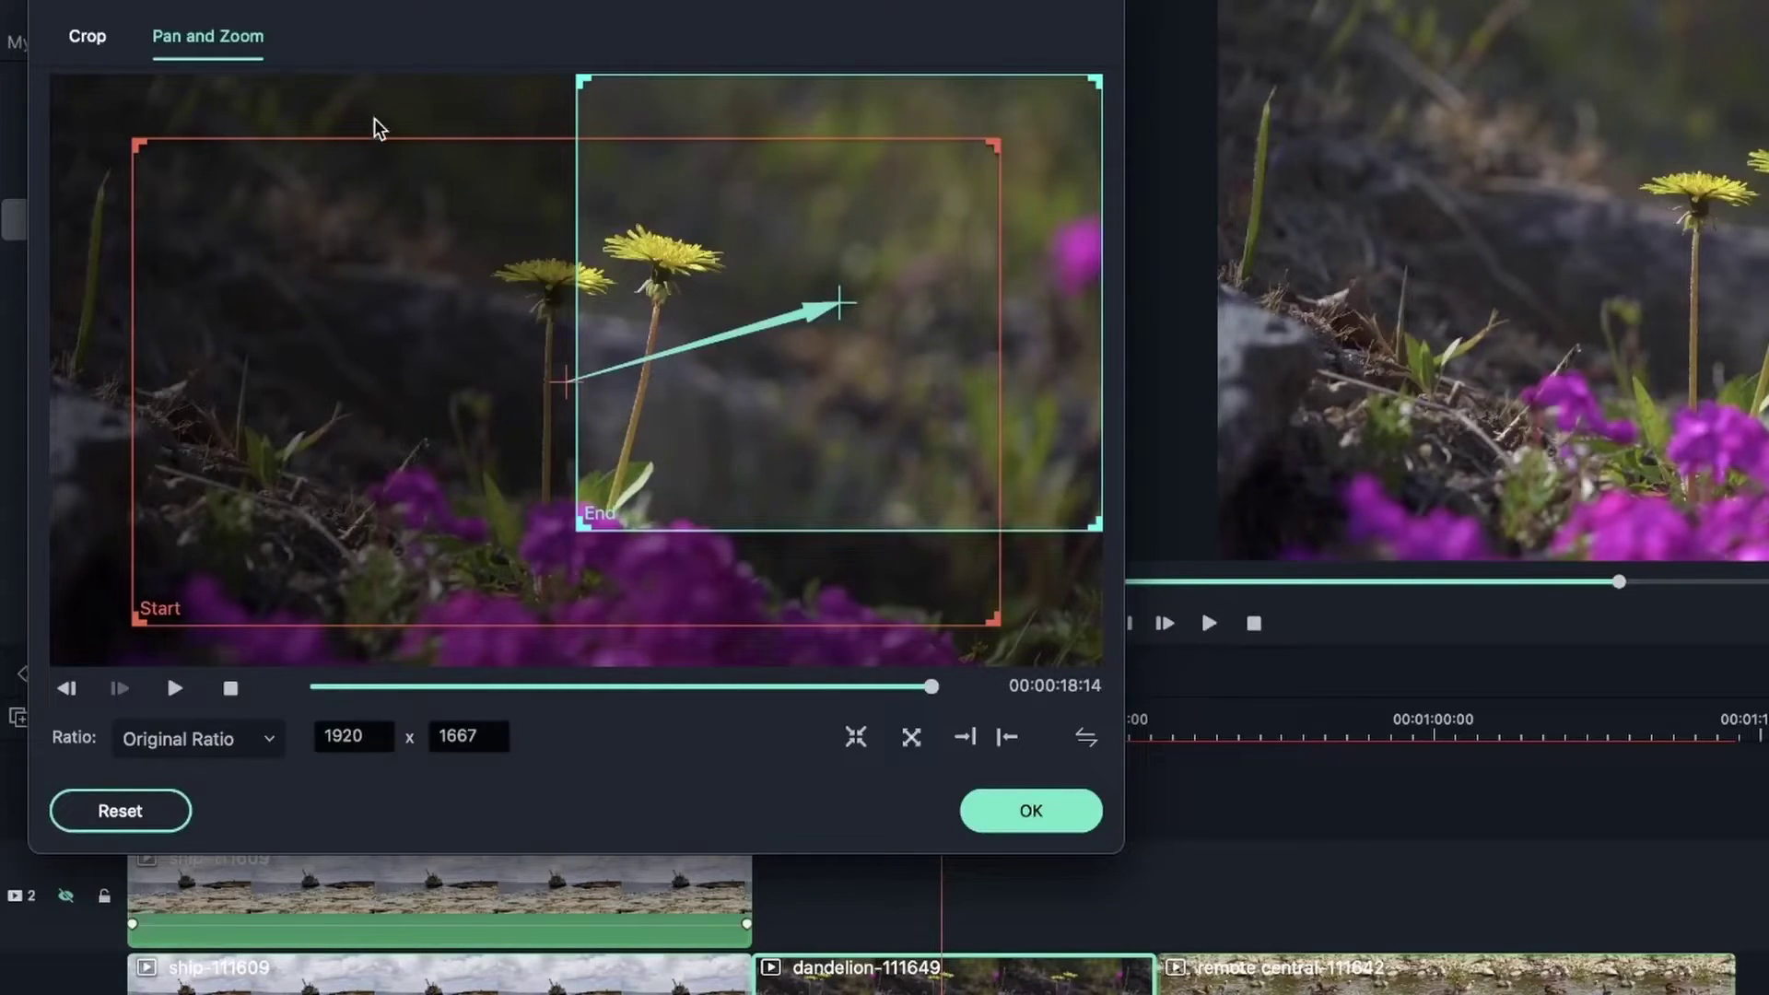
left_click_drag(813, 200, 646, 232)
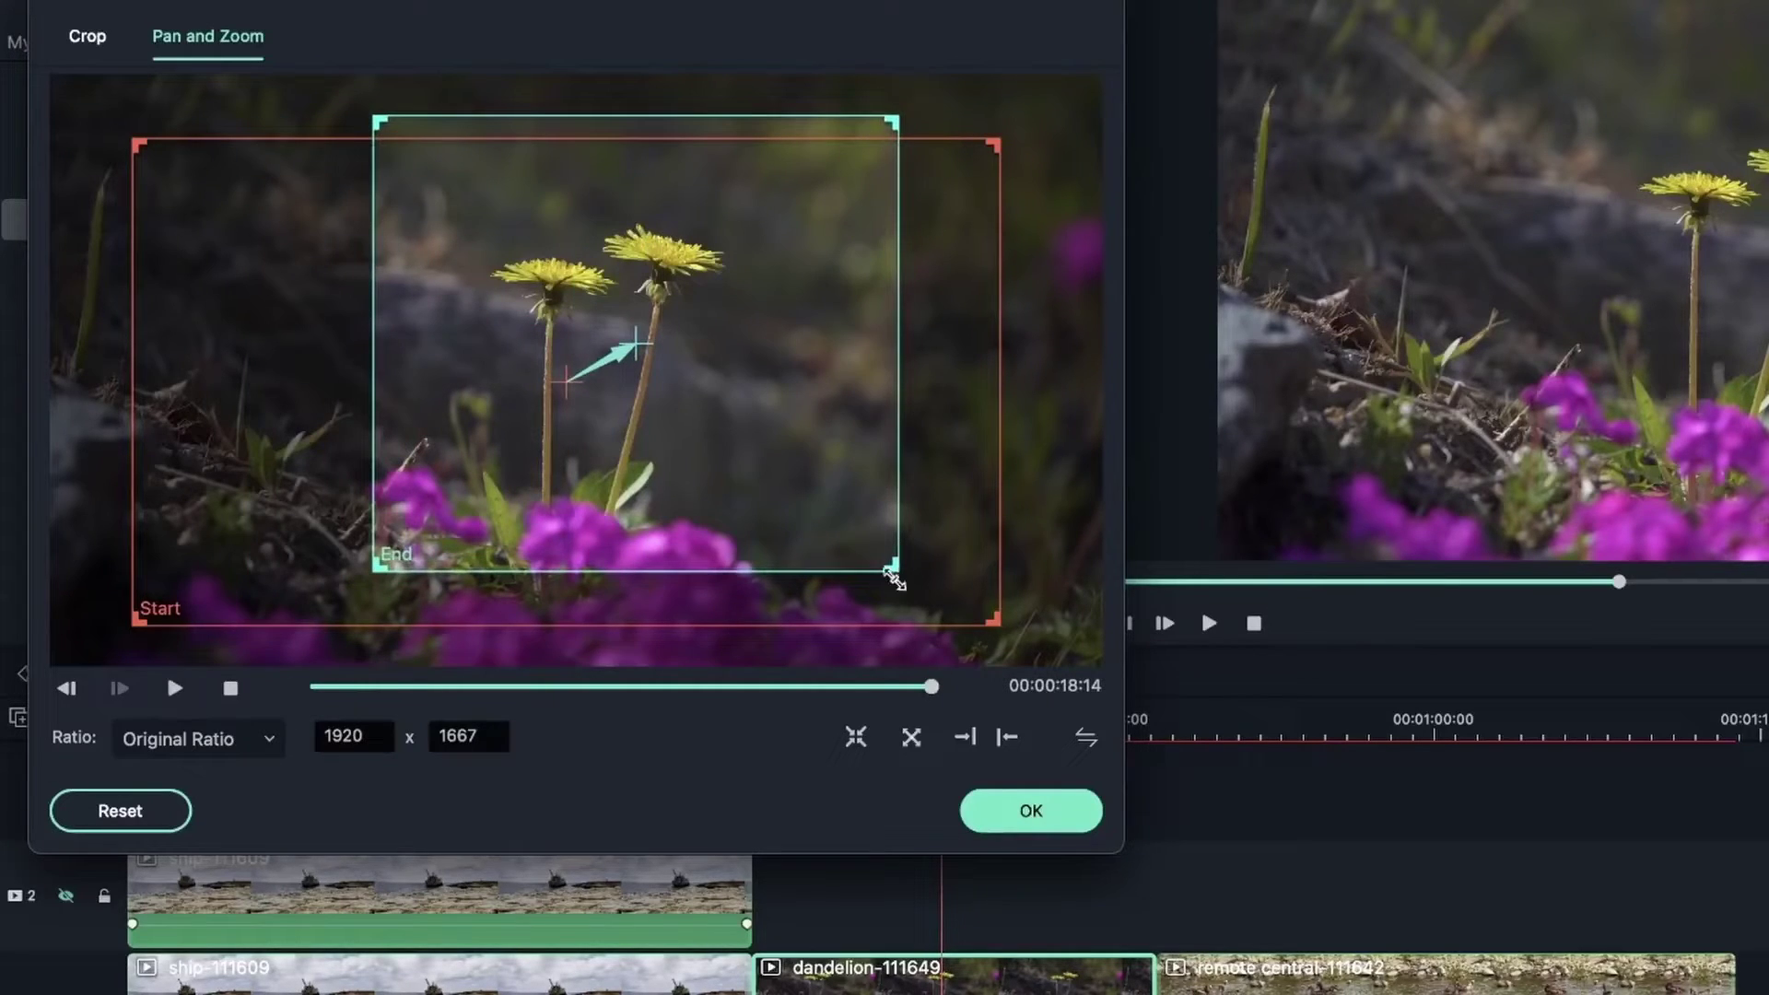
Stretch the Start frame to 3167 x 1928 and the End frame to 1920 x 2011 around the dandelions
left_click(171, 748)
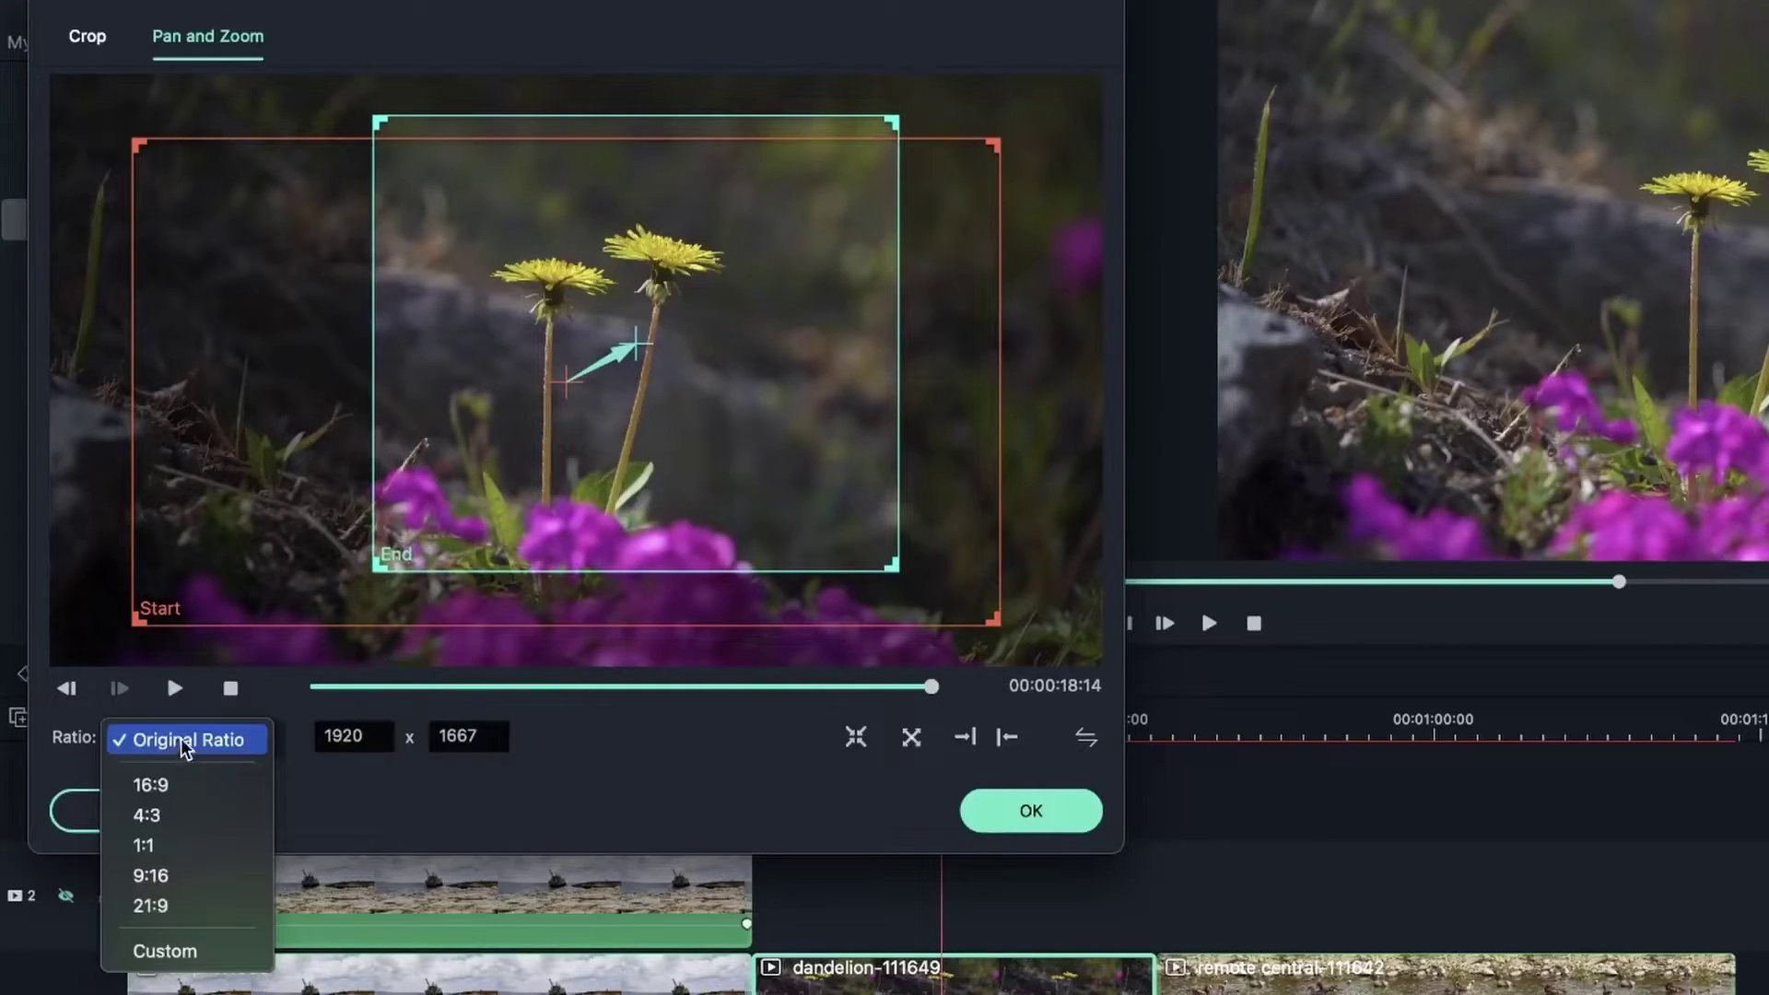
left_click(171, 748)
left_click_drag(255, 410, 250, 419)
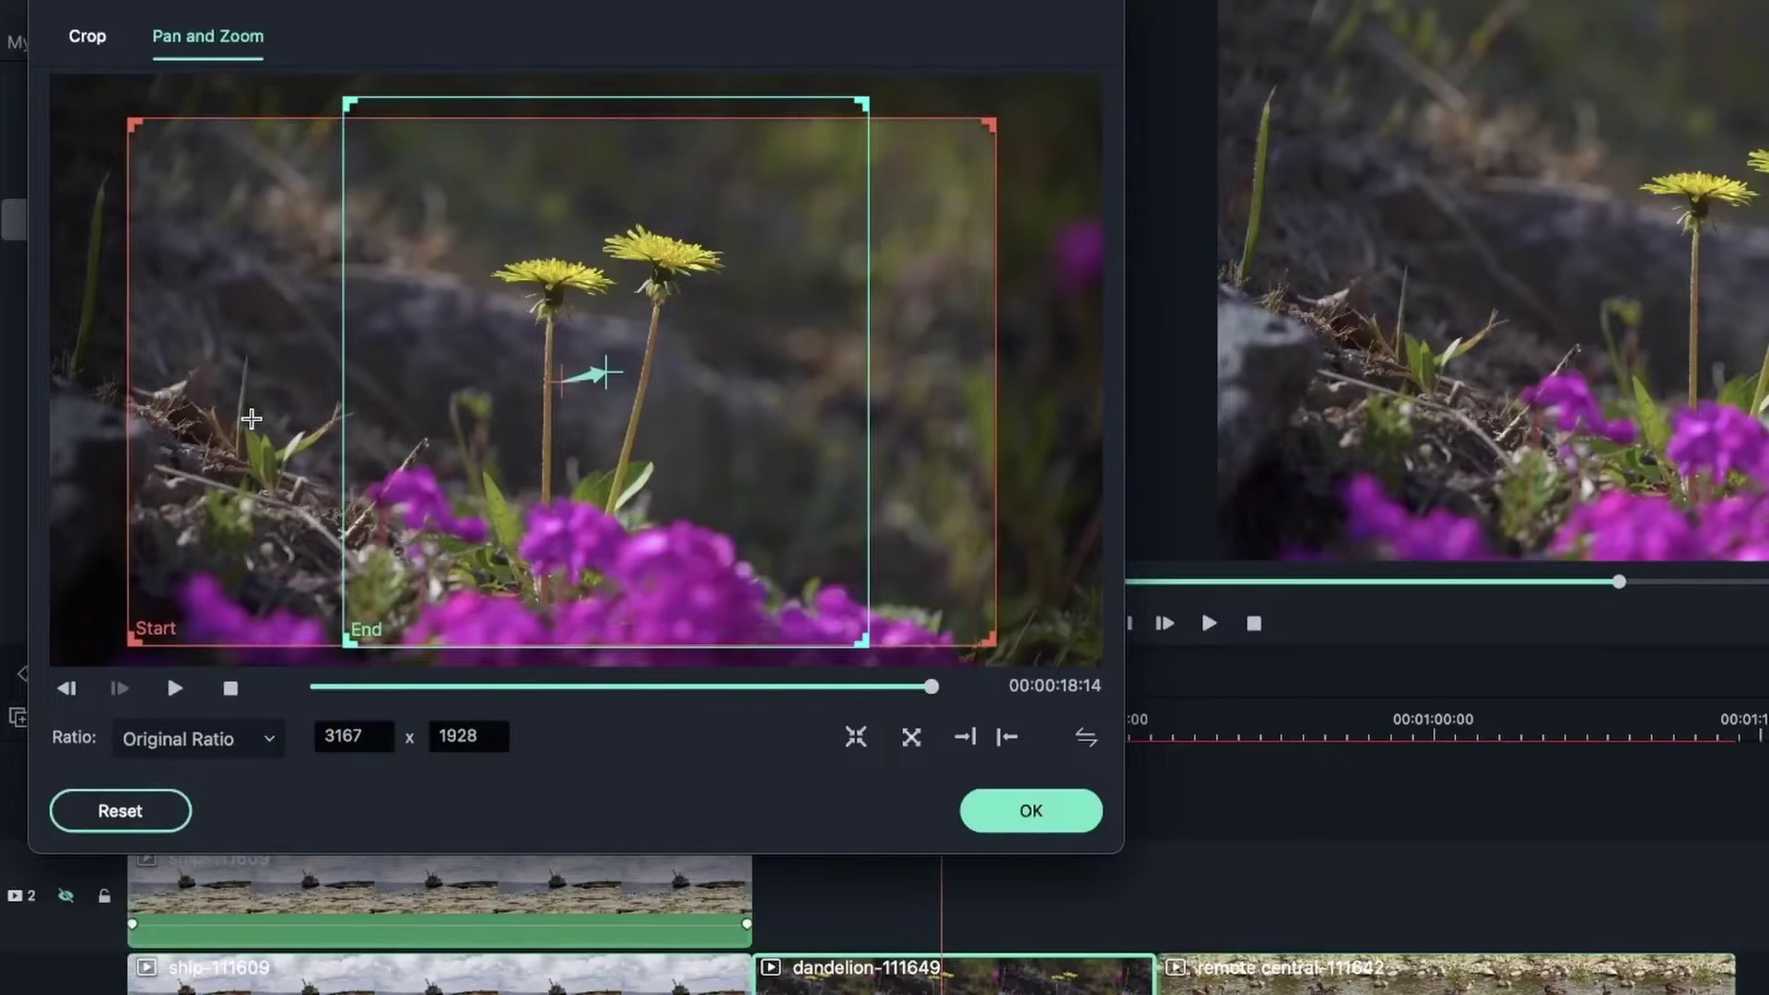
left_click(385, 620)
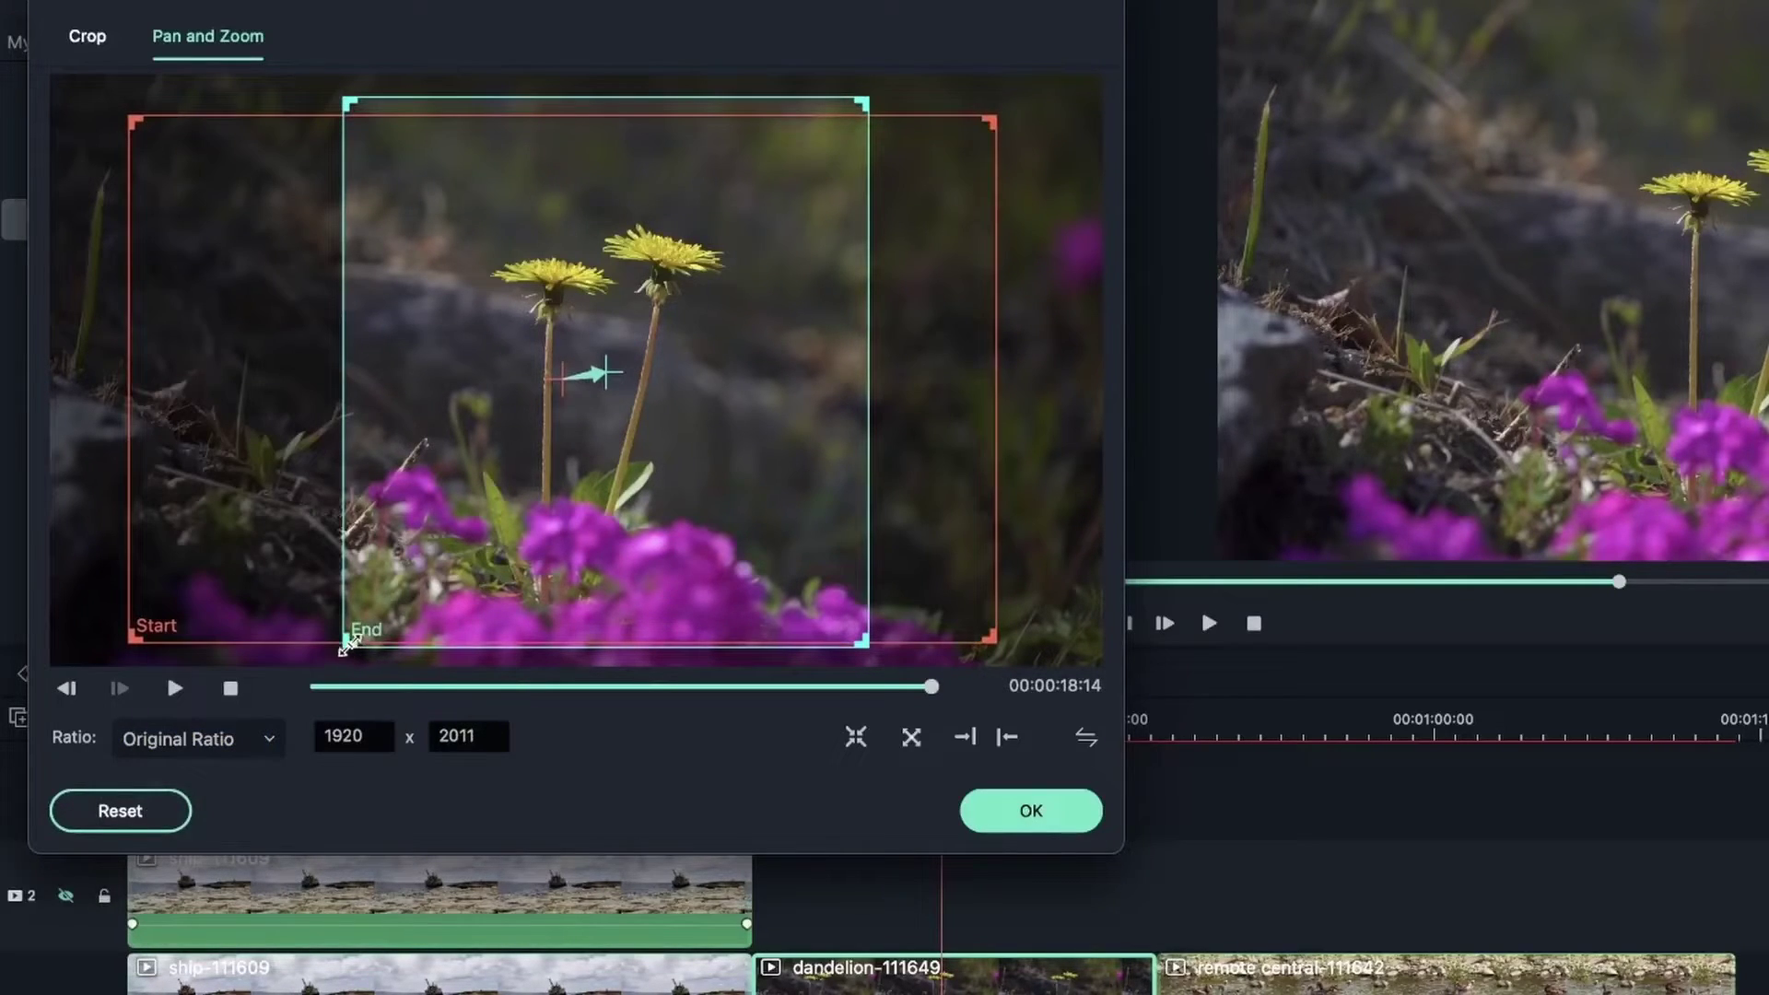
Shrink the End frame to 1592 x 896, center it on the two dandelion heads, and apply the Pan and Zoom settings
left_click_drag(350, 643, 432, 533)
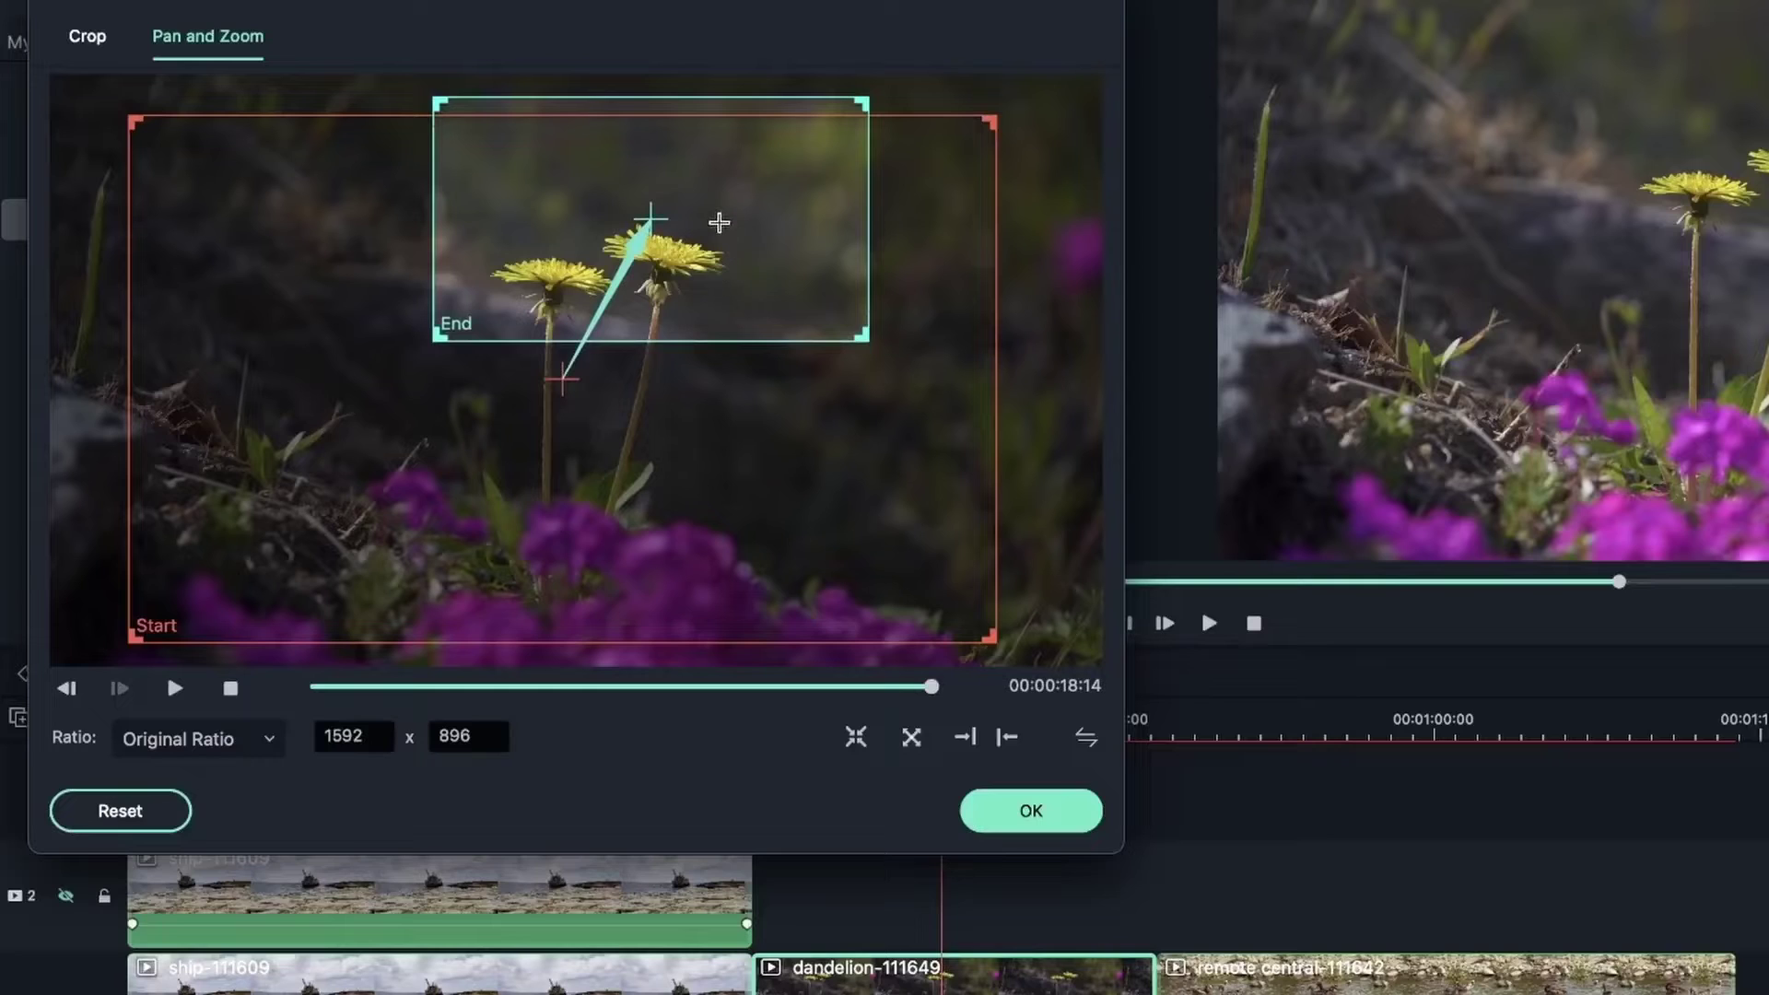
left_click_drag(719, 222, 666, 289)
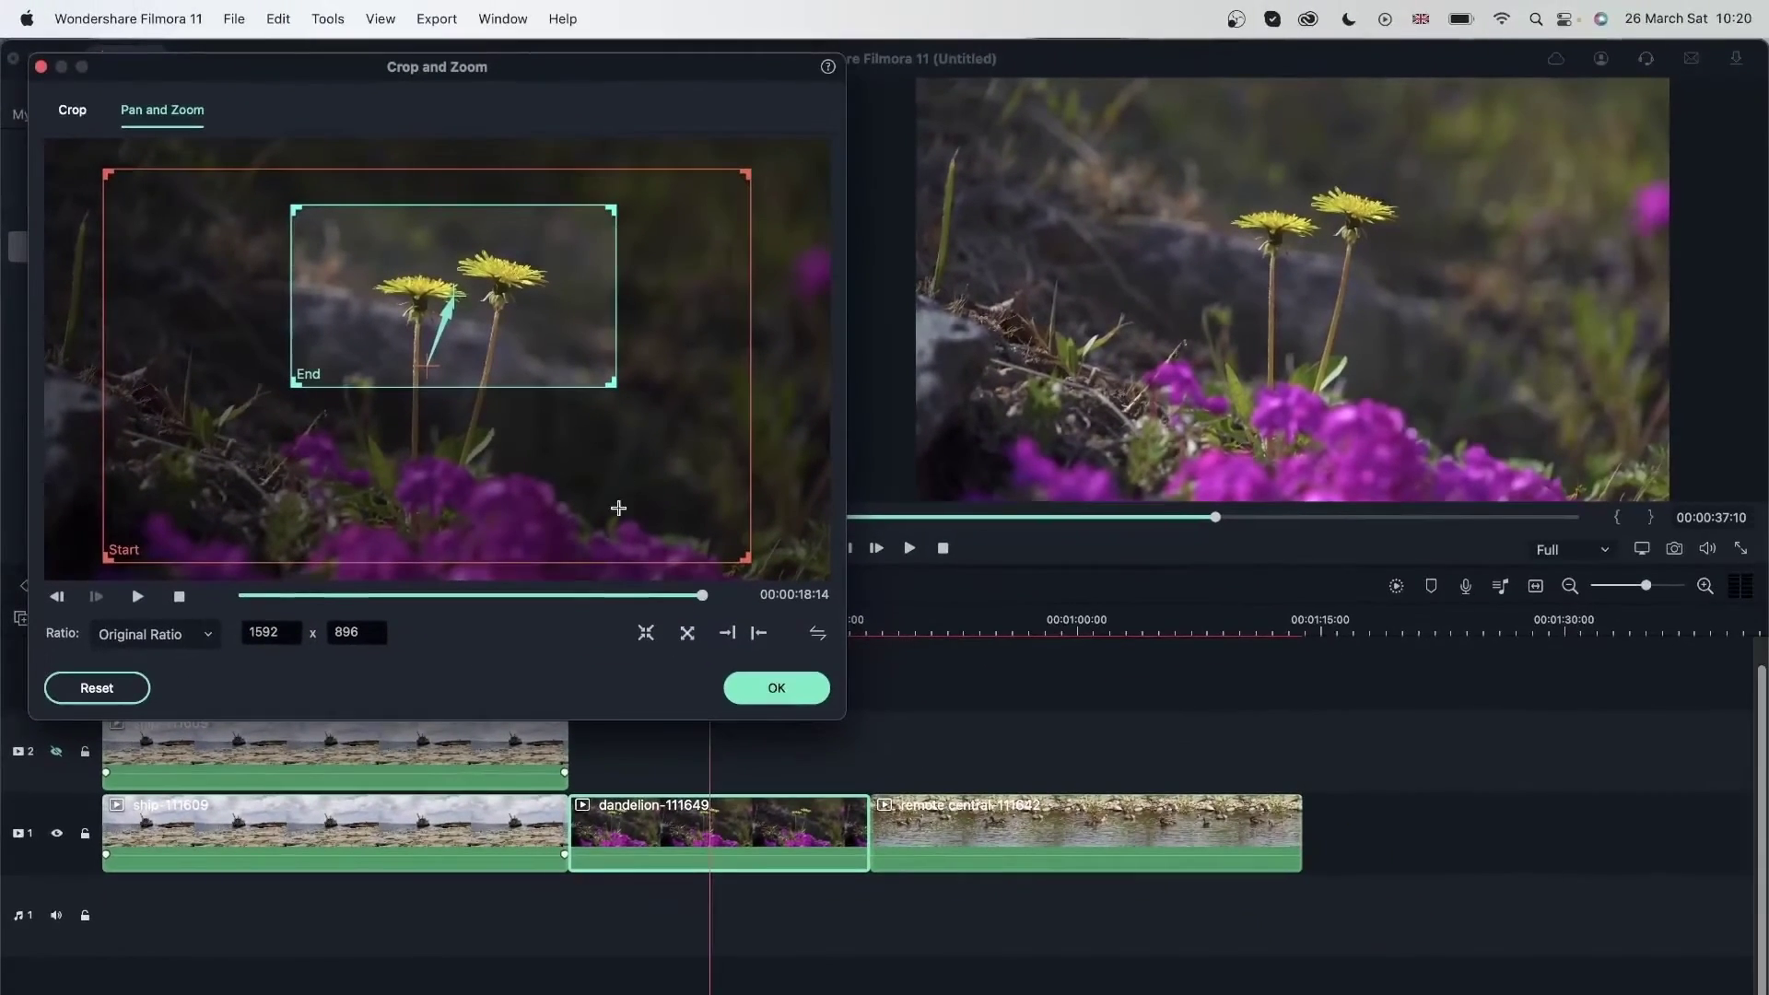
left_click(759, 690)
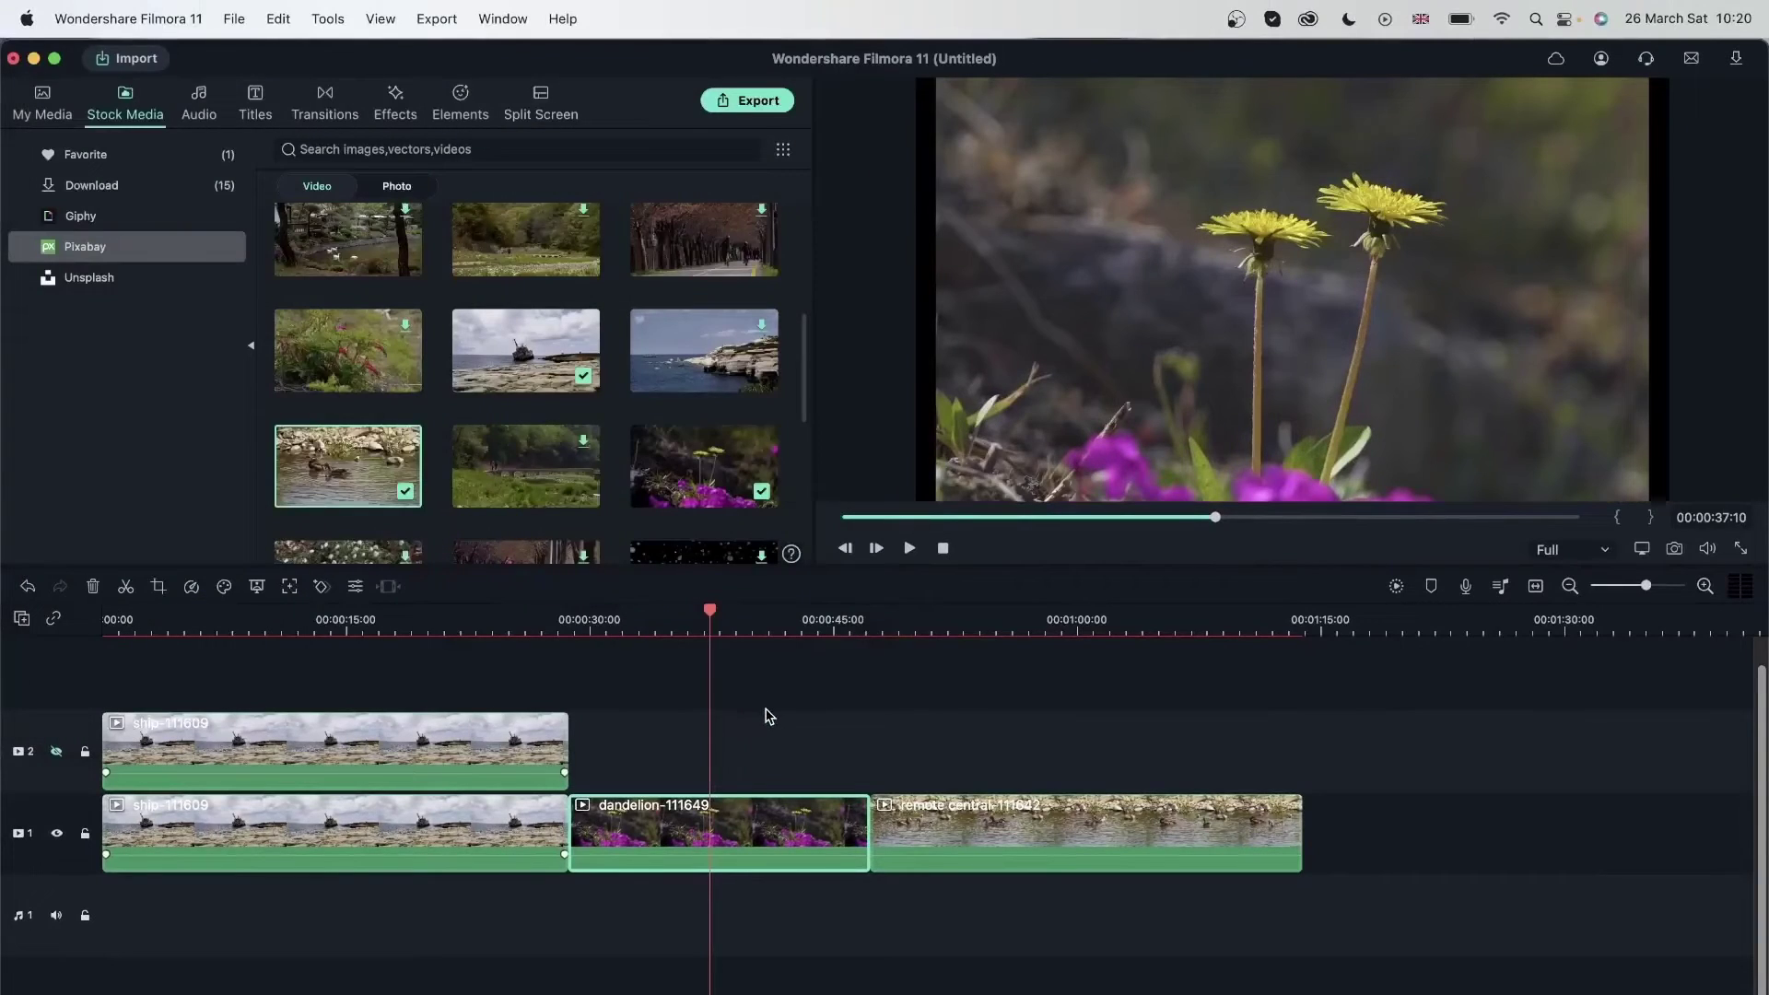
Swap the Start and End frames on the dandelion clip and preview the reversed motion
left_click(570, 620)
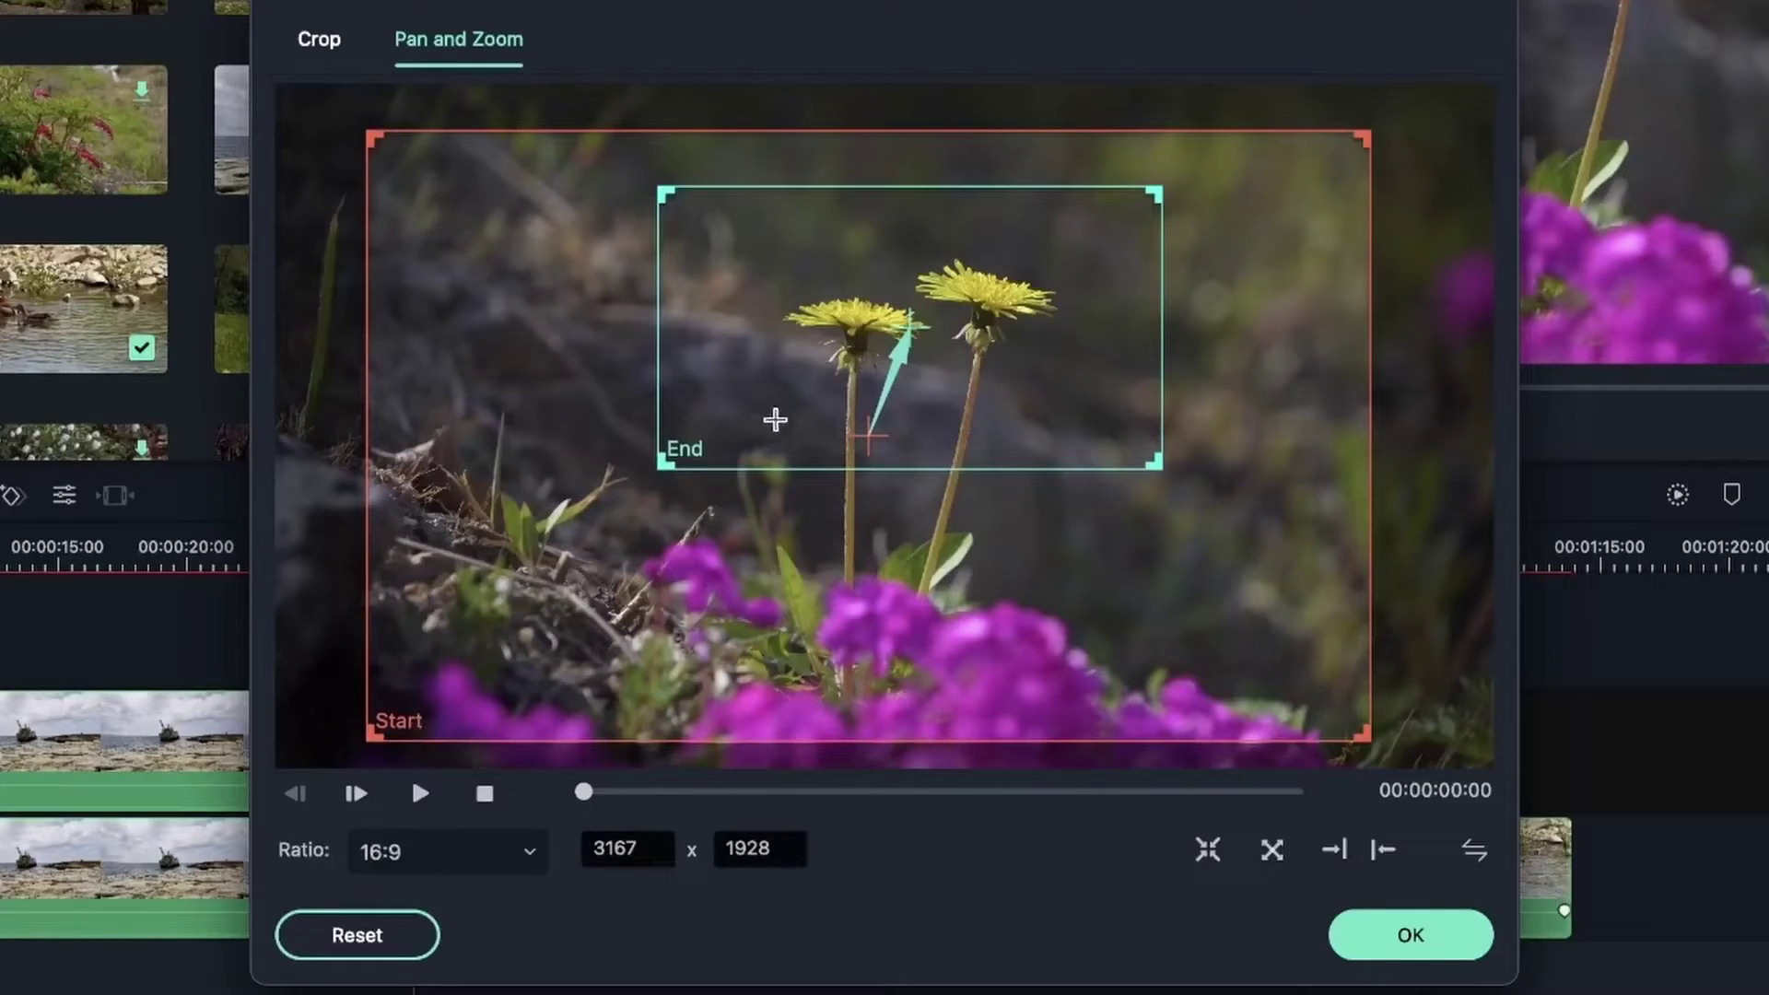
left_click(1474, 849)
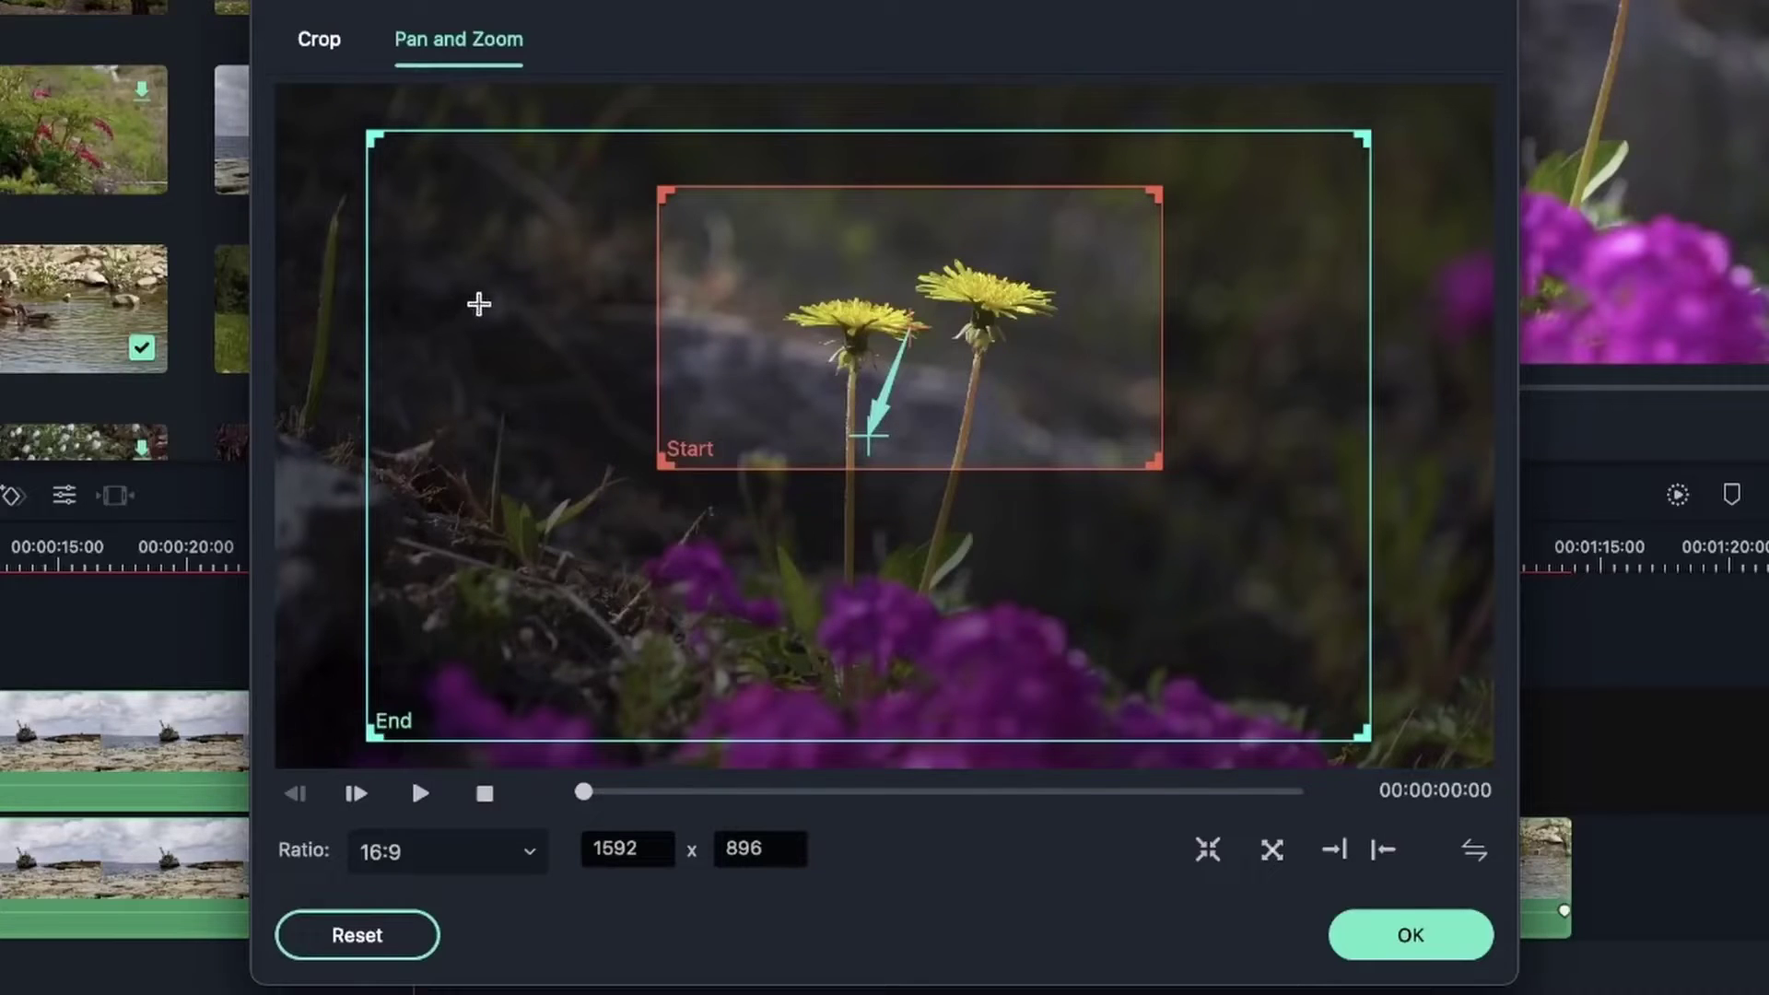
left_click(424, 797)
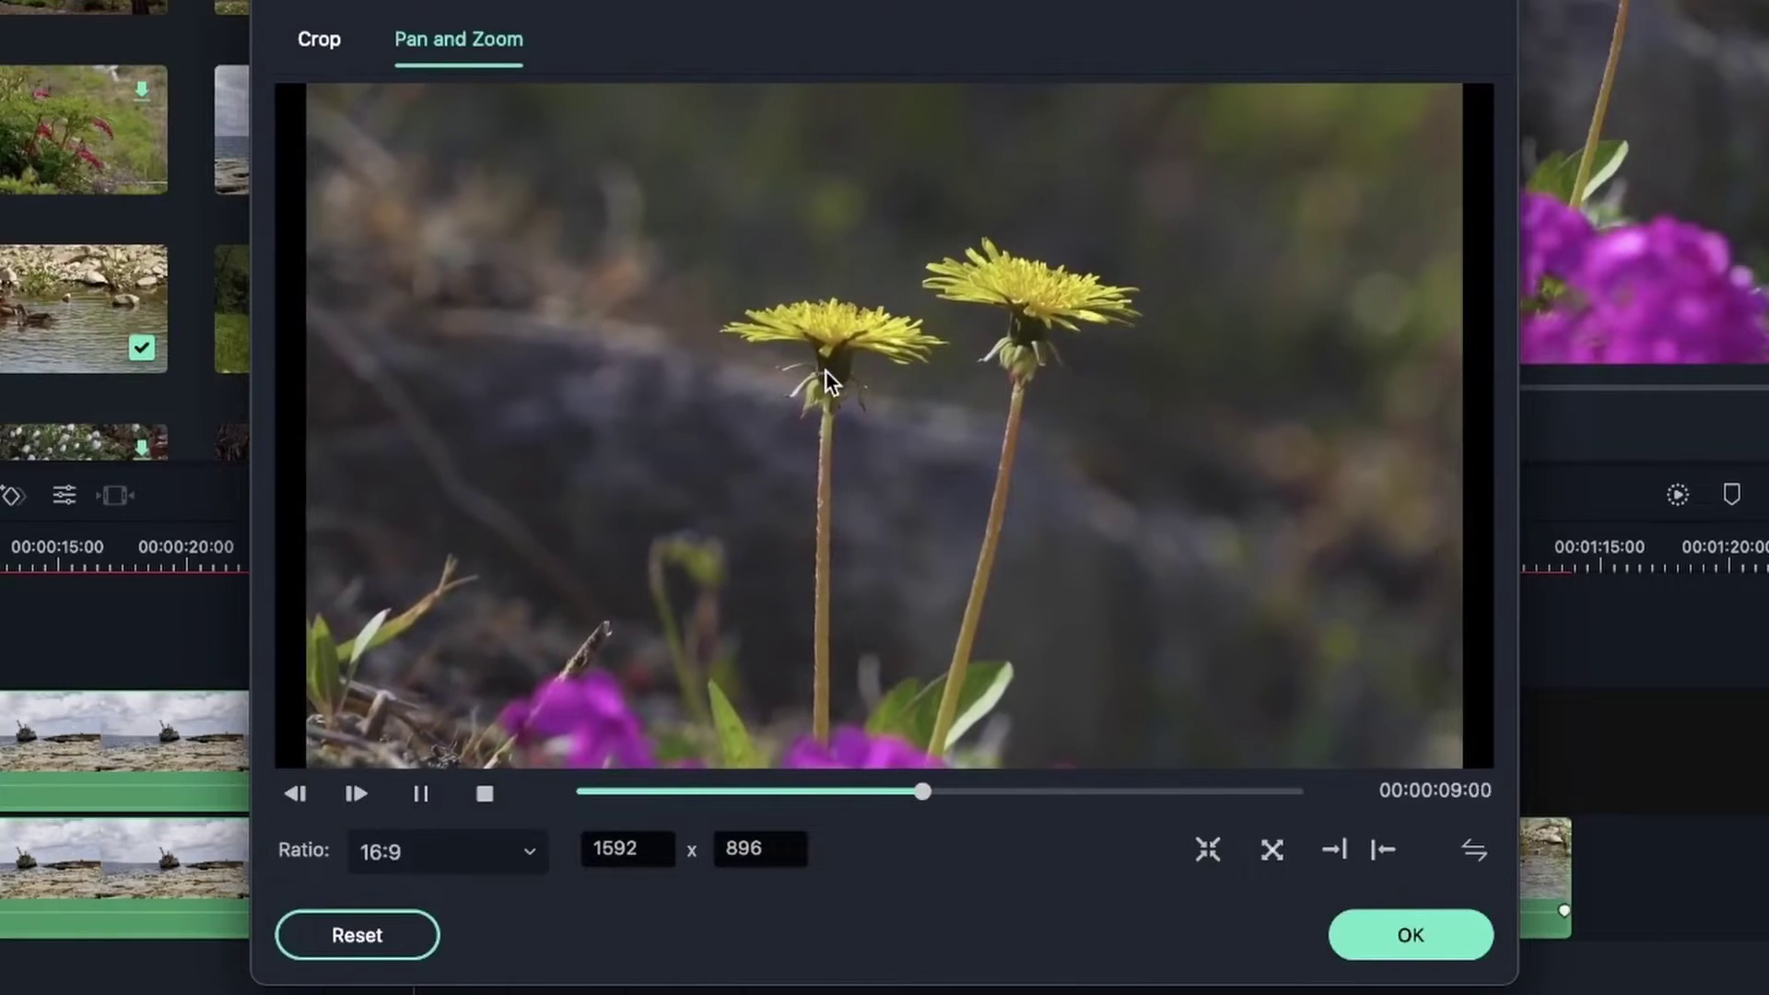
left_click(420, 793)
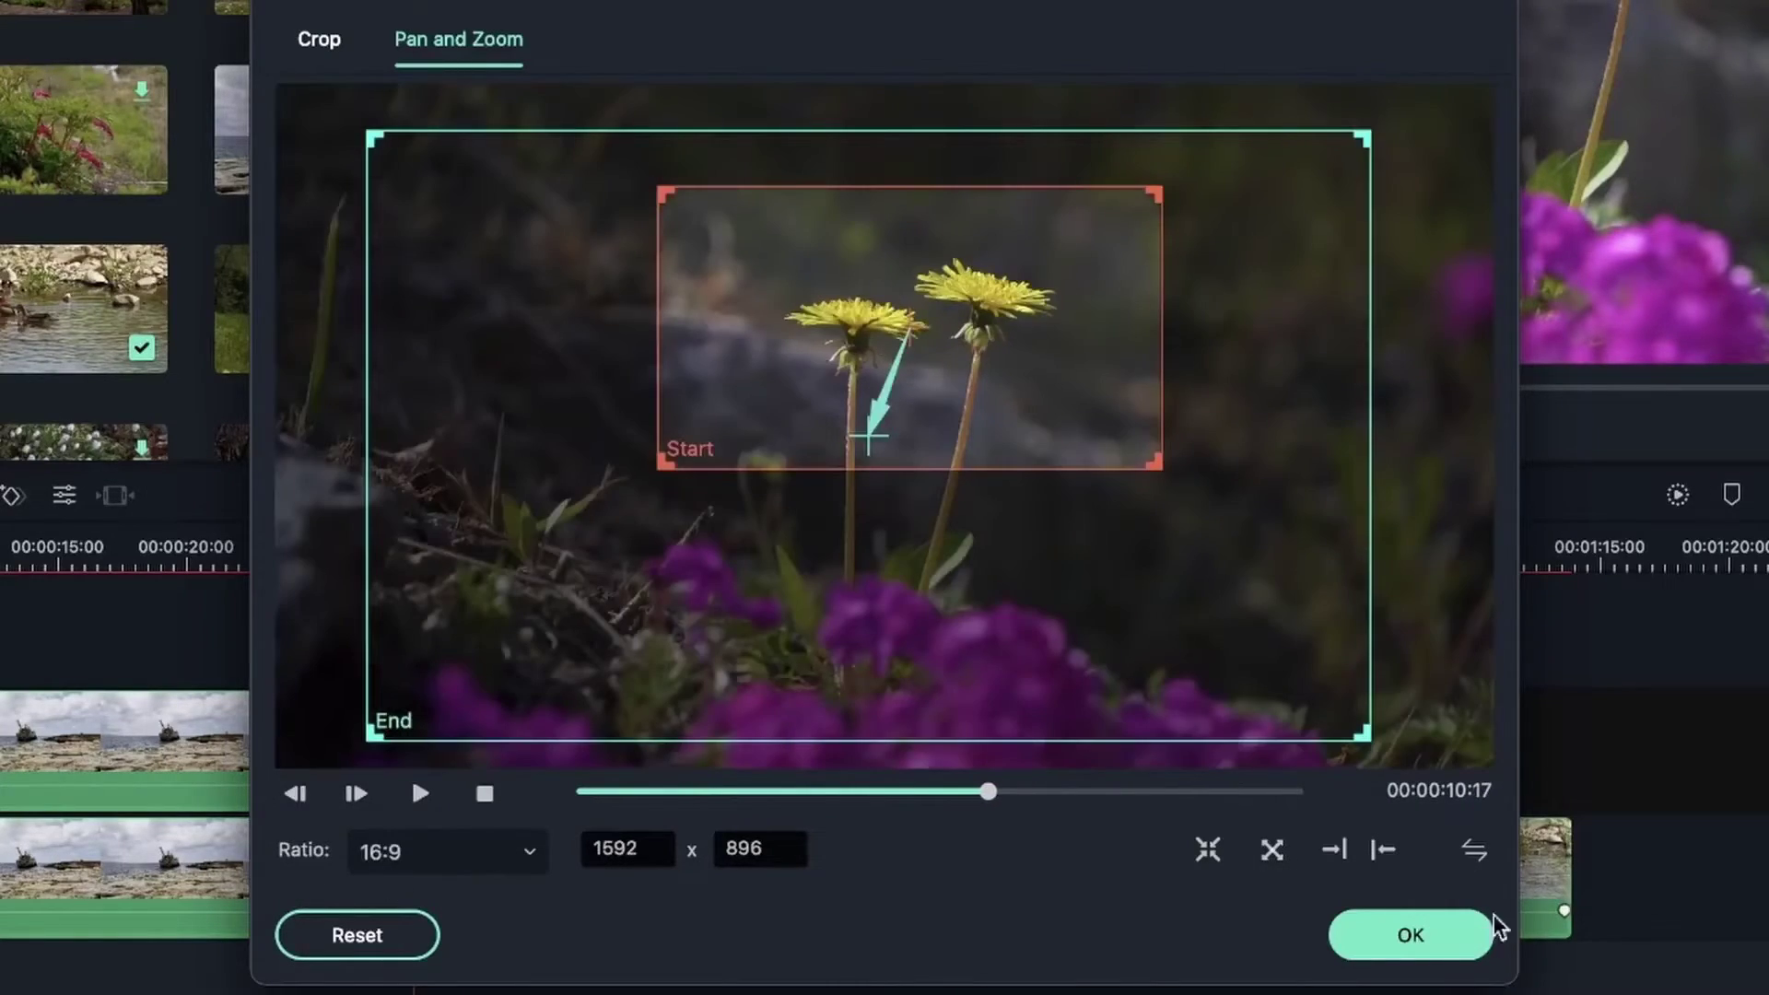
left_click_drag(987, 793, 583, 793)
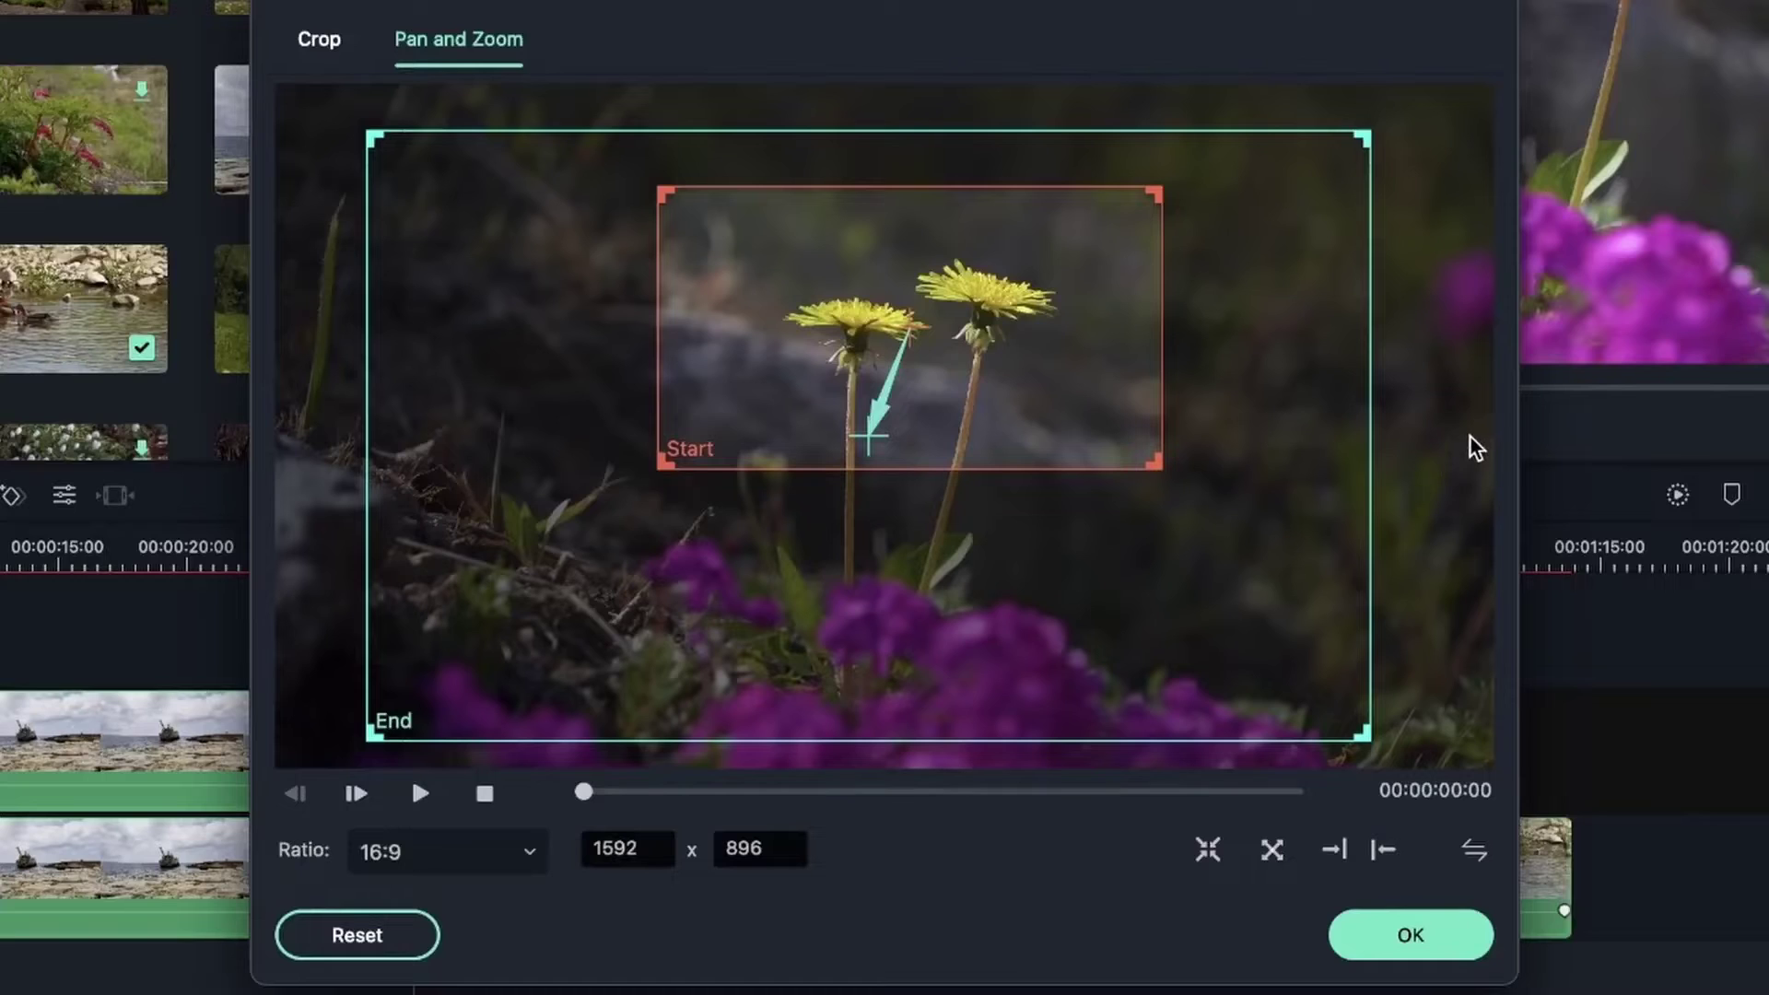
Try the right-to-left pan preset on the dandelion clip and preview the movement
left_click(1382, 849)
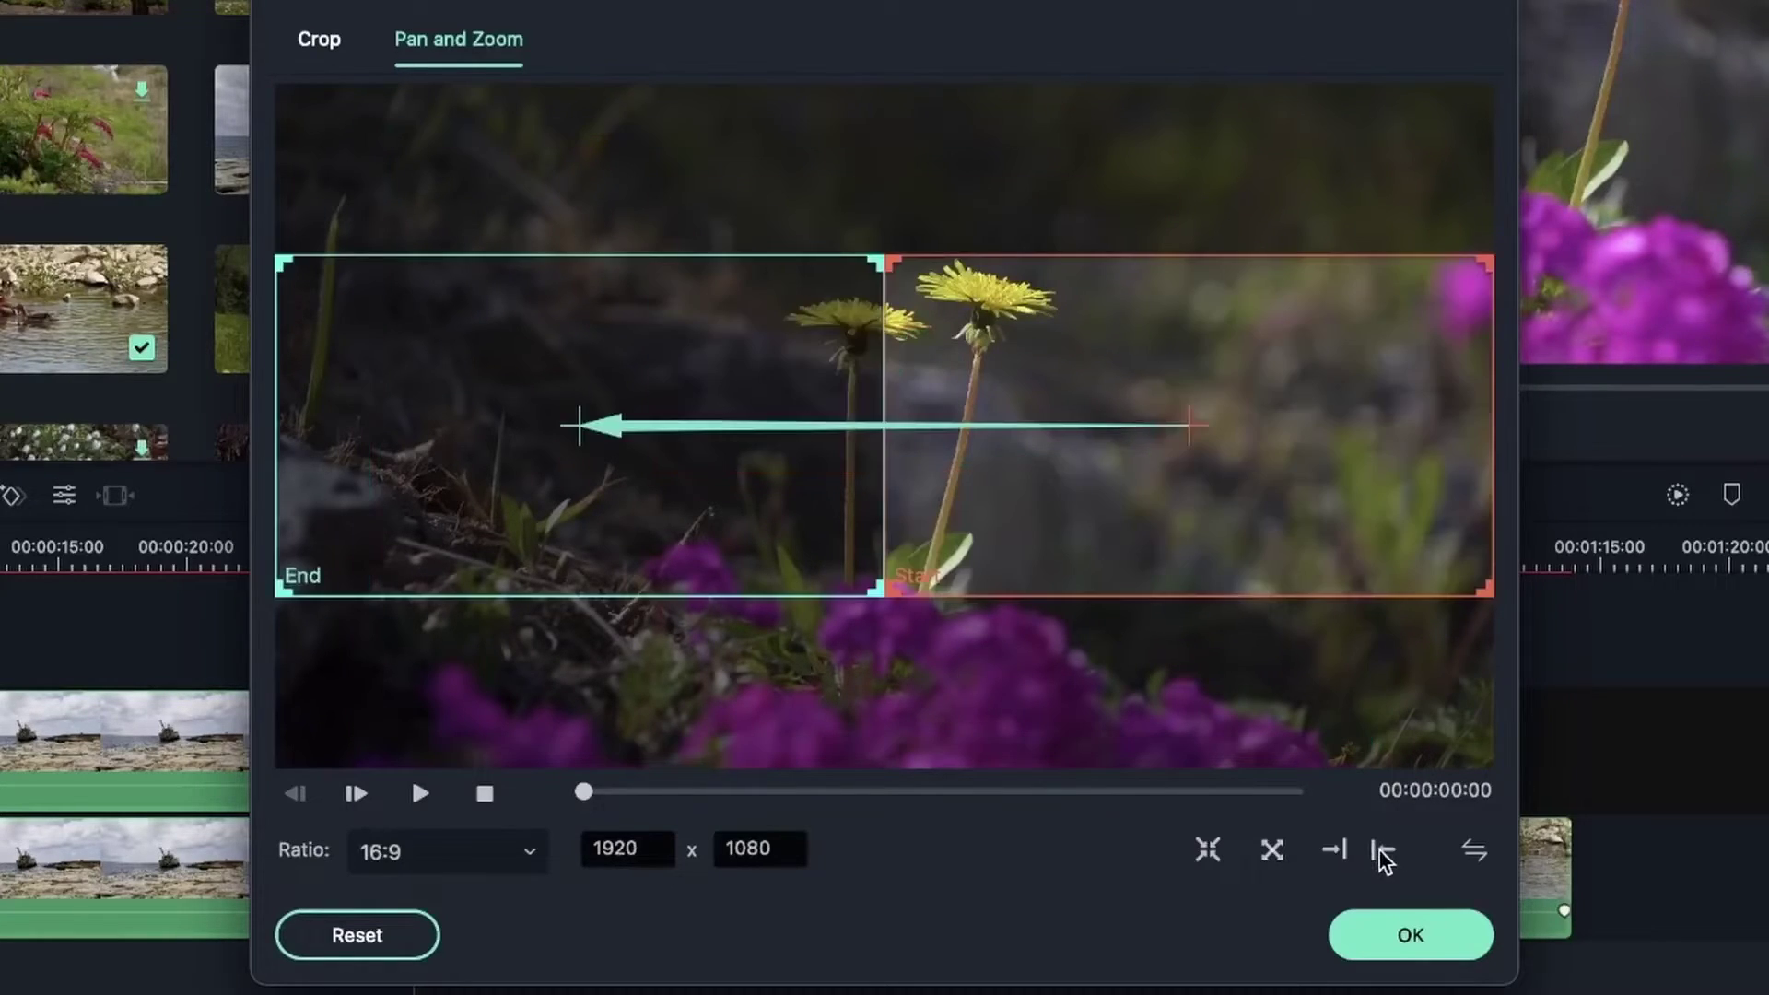
left_click(419, 794)
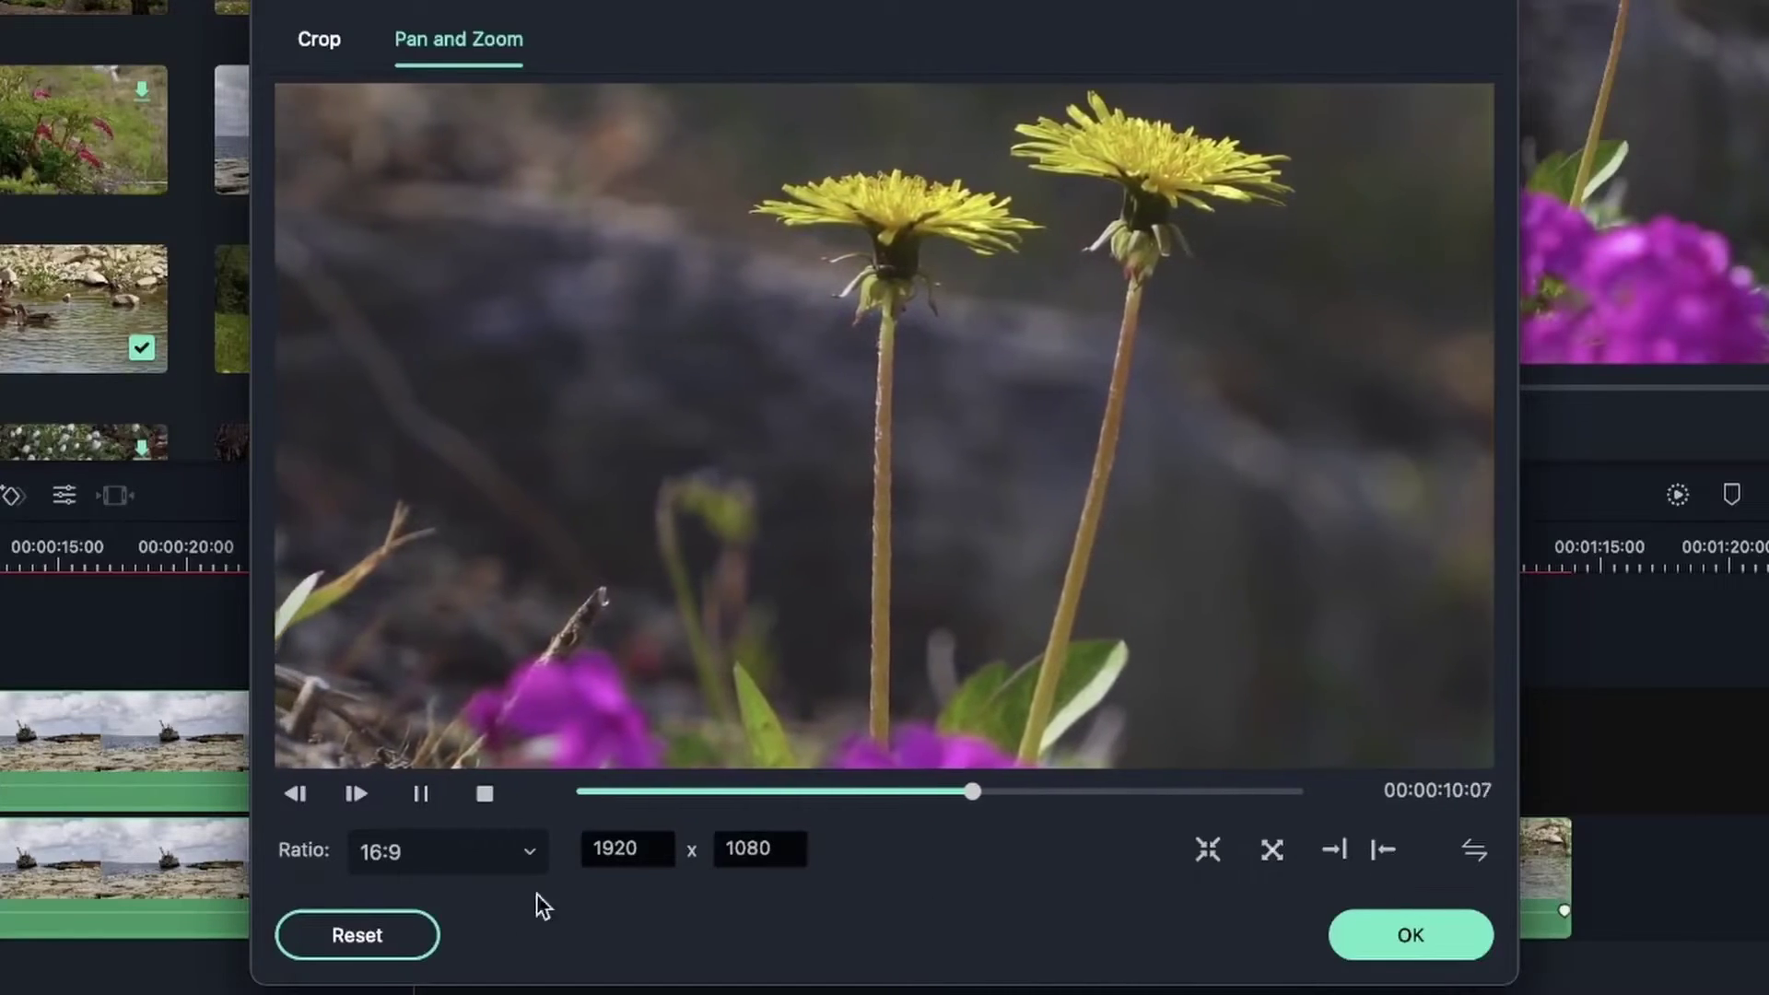
left_click(421, 794)
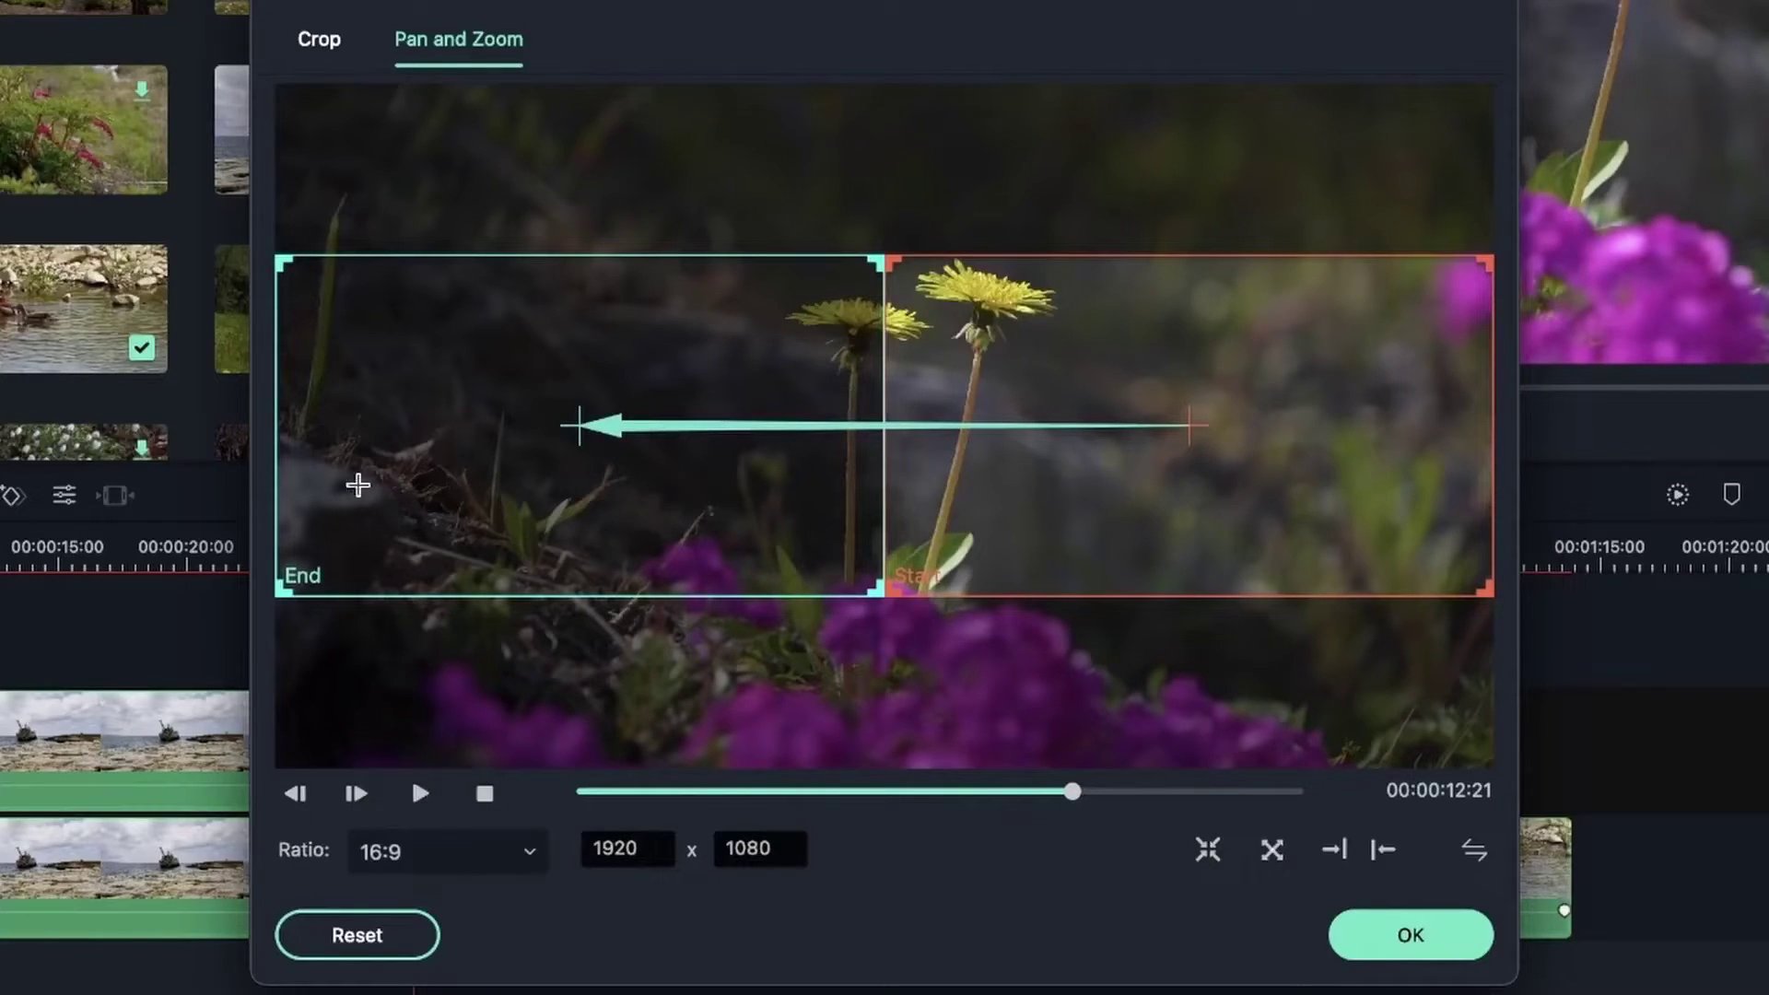
Switch to the left-to-right pan preset and preview the movement from the beginning of the clip
left_click(1335, 852)
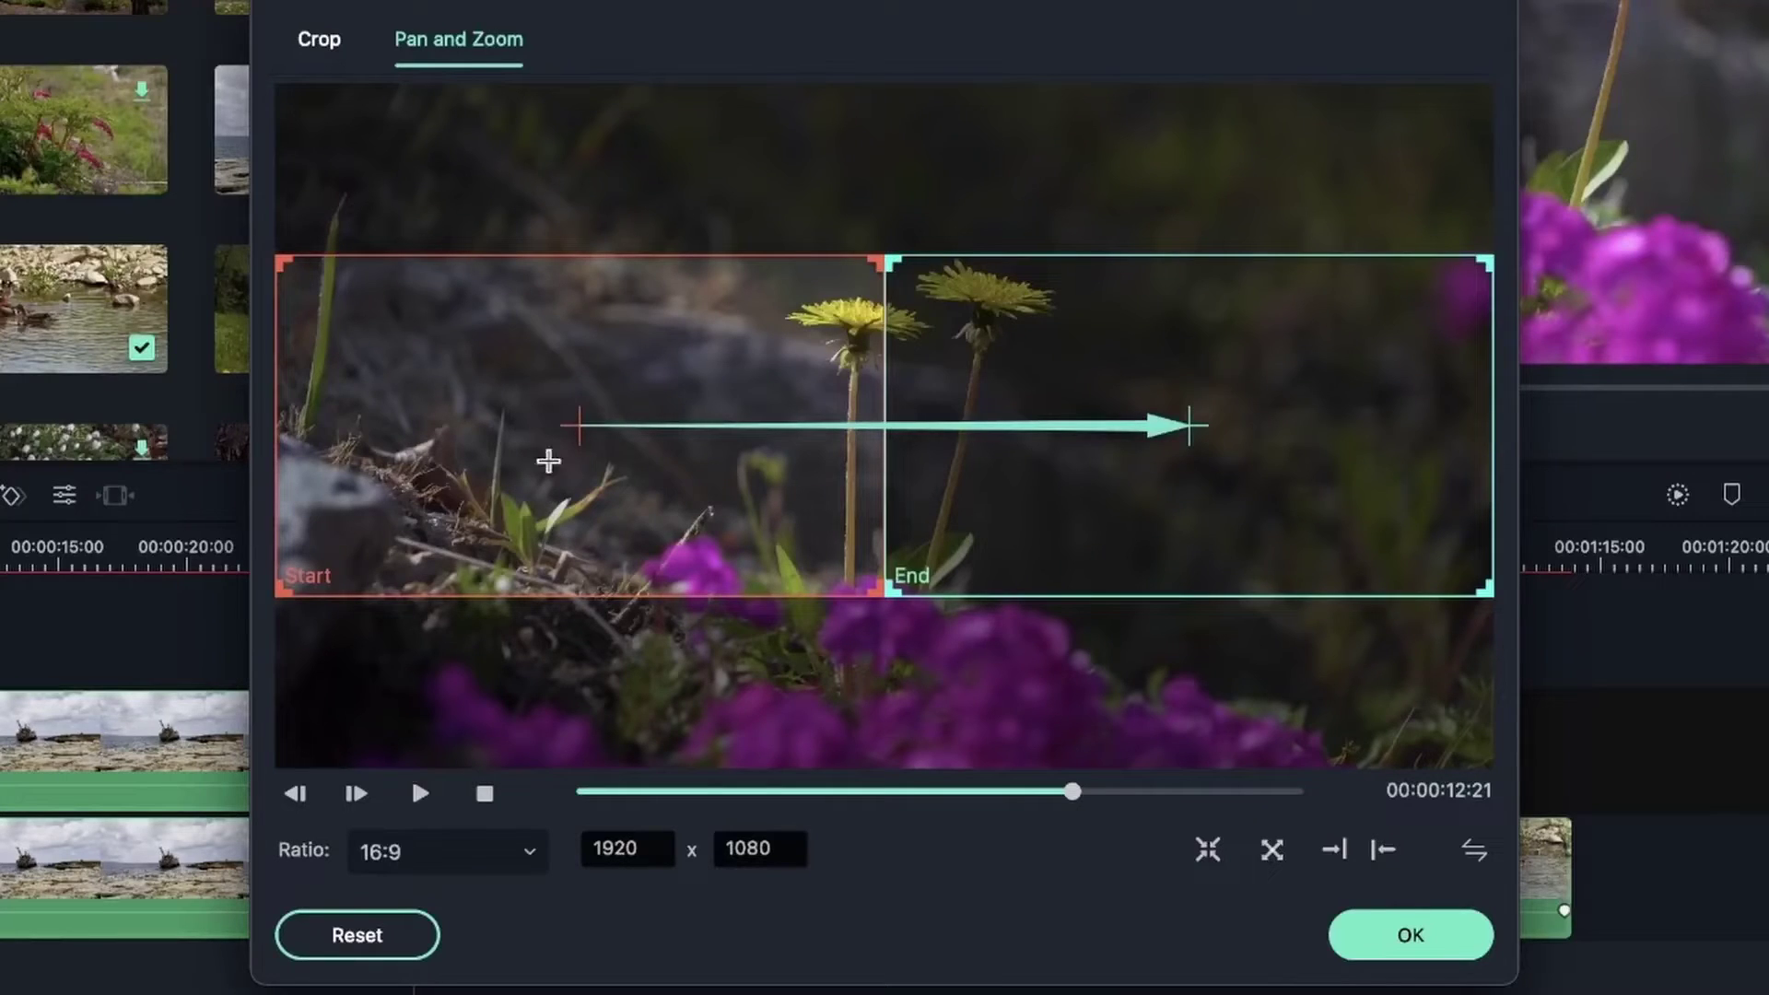
left_click(485, 793)
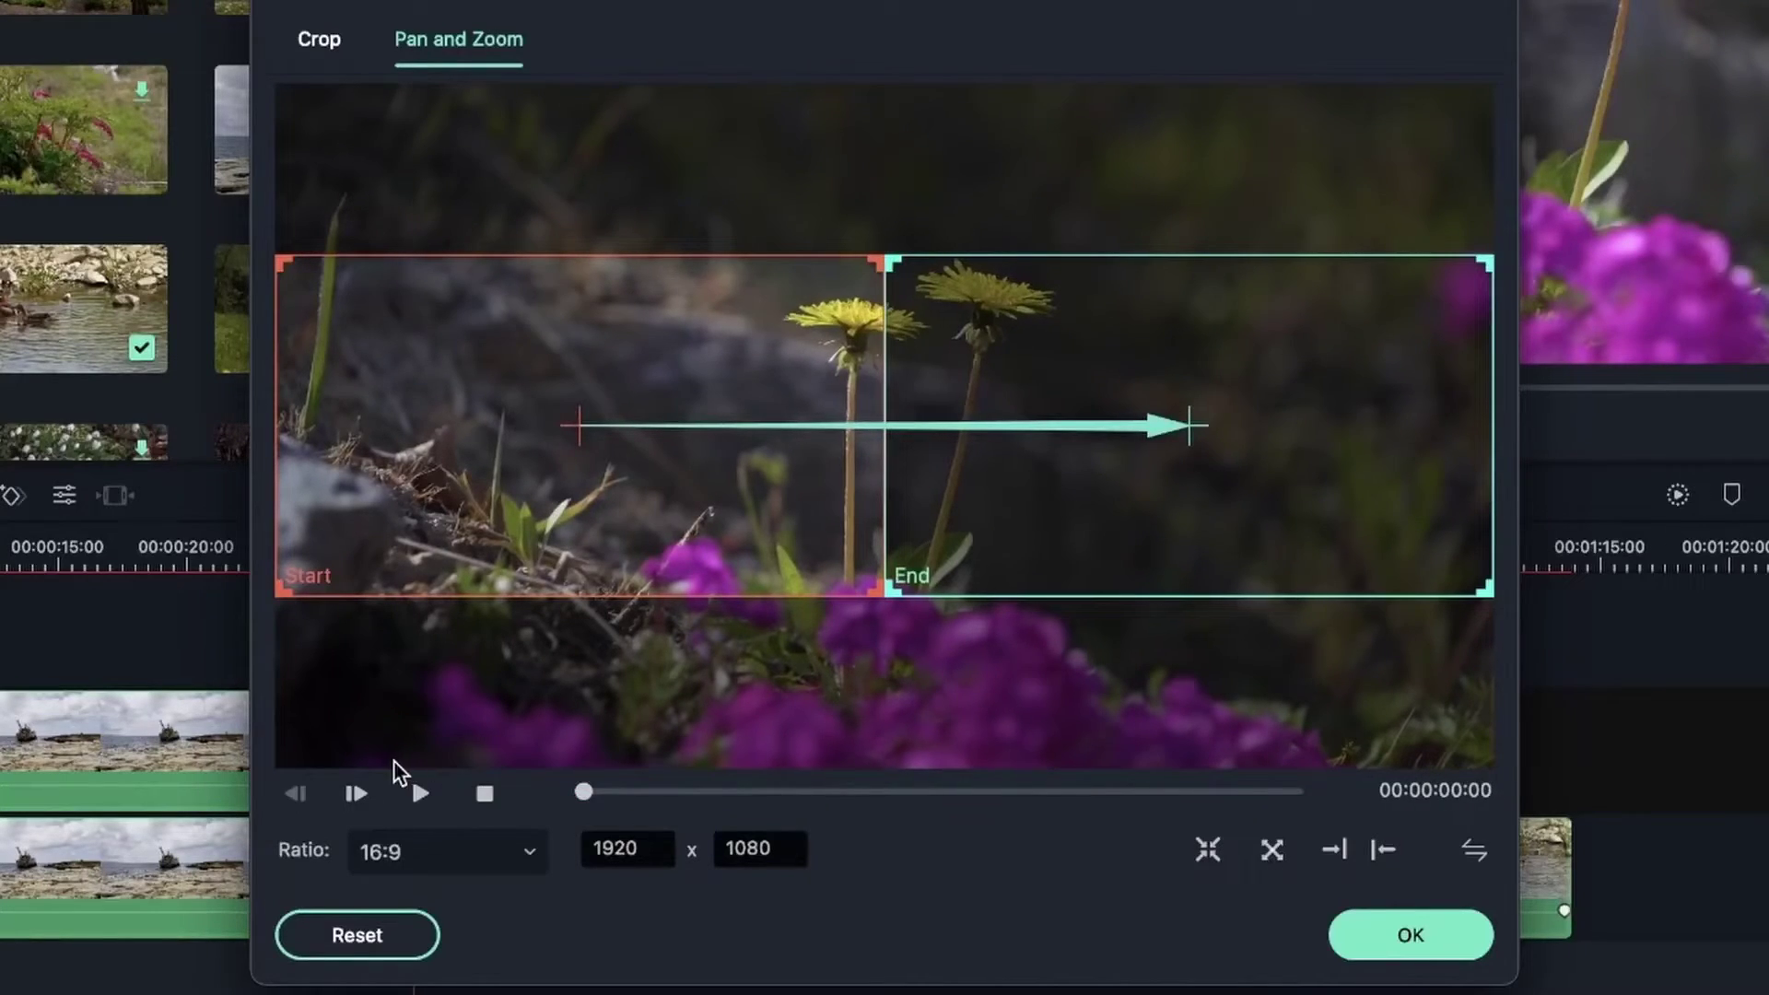
left_click(429, 799)
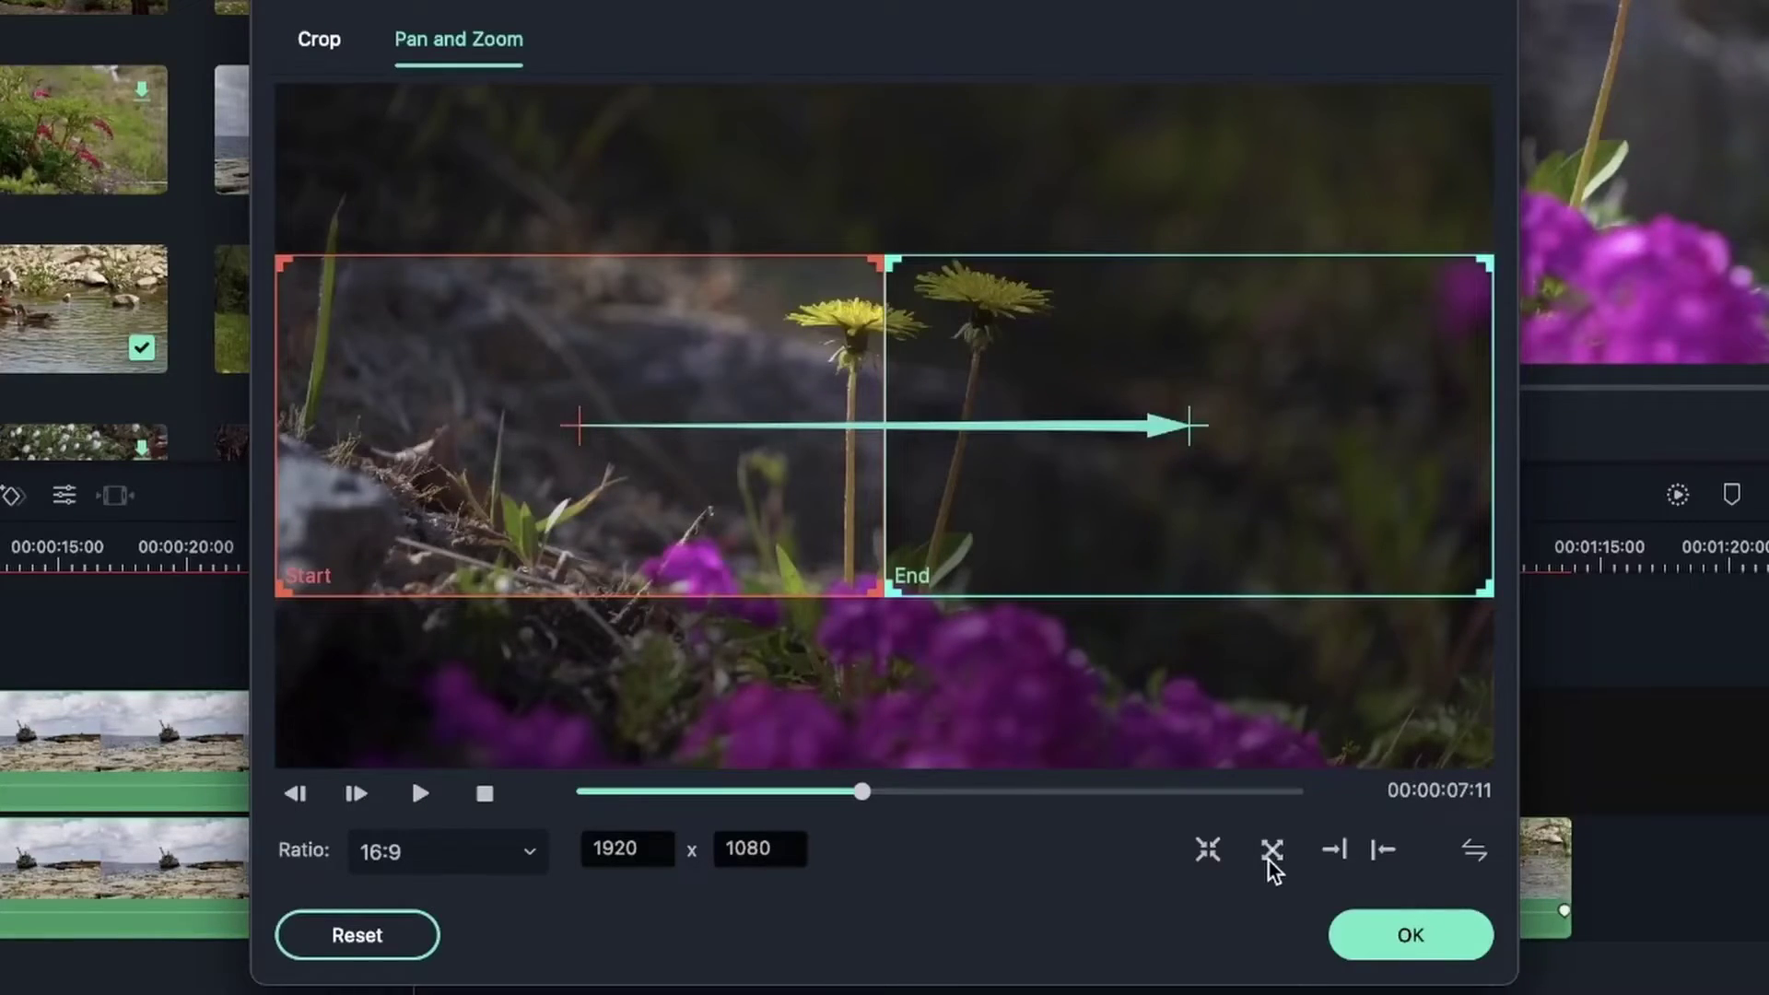
Try the zoom-out preset with the Start frame inside the full-image End frame and preview it from the beginning
left_click(1272, 852)
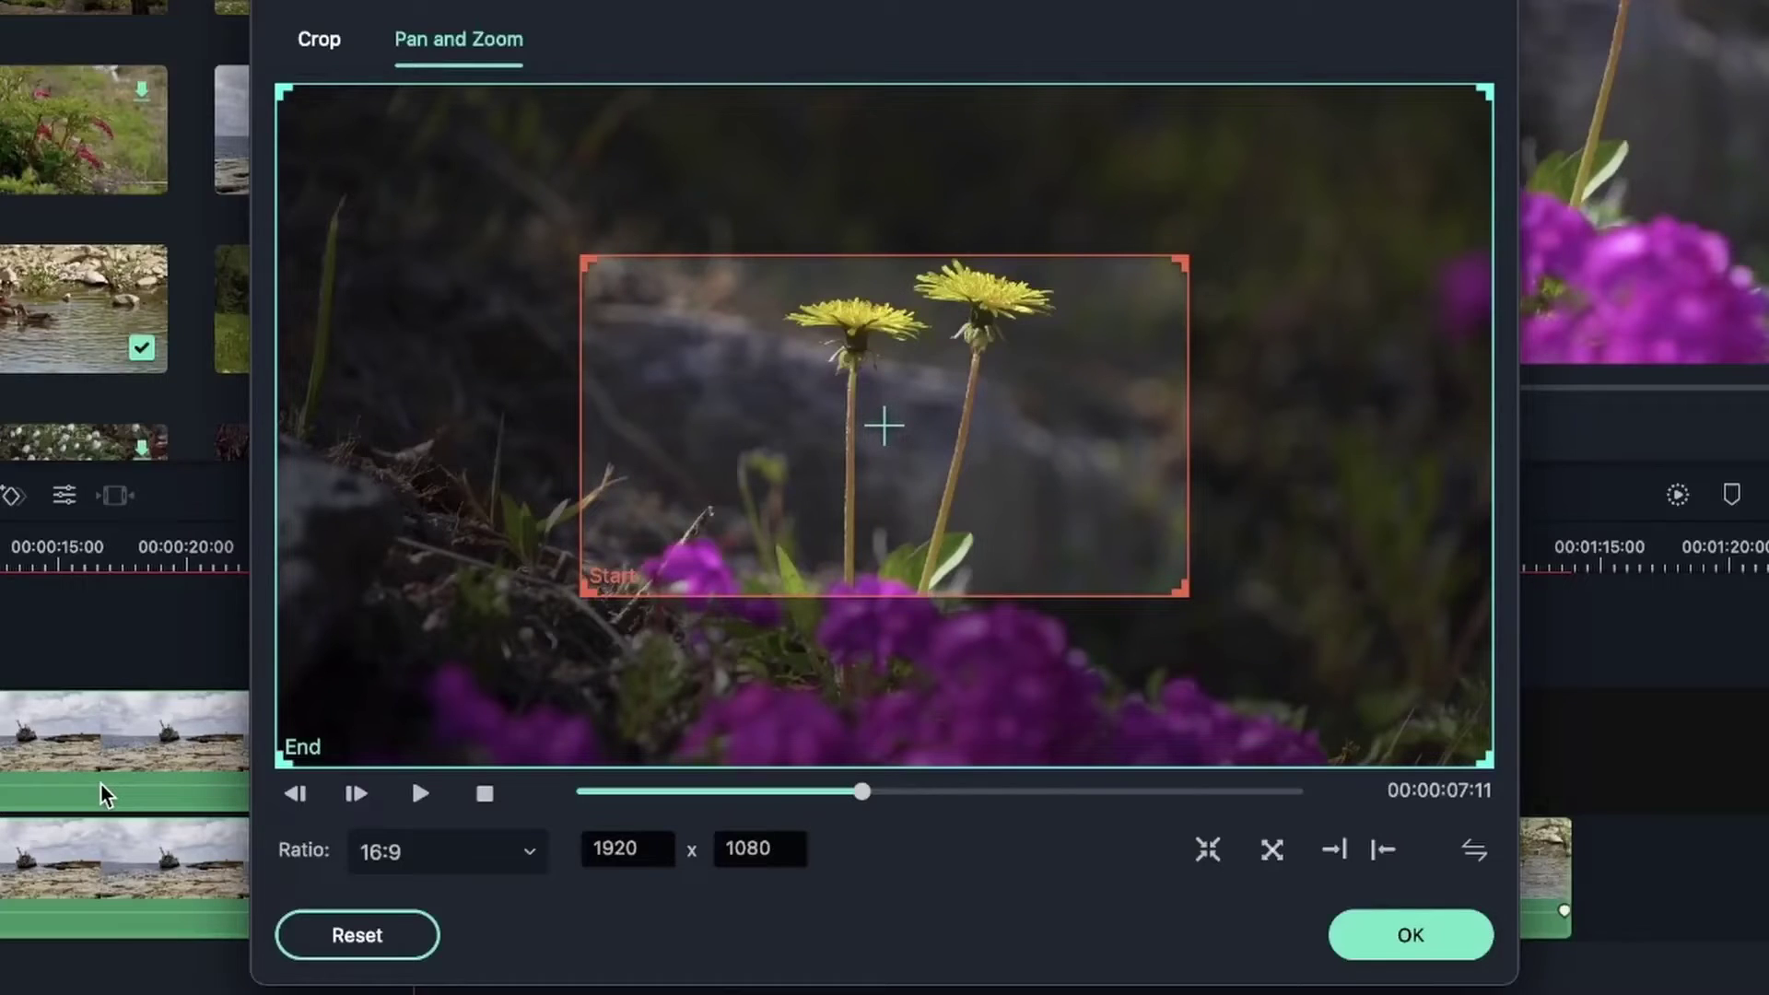
left_click(484, 793)
left_click(420, 794)
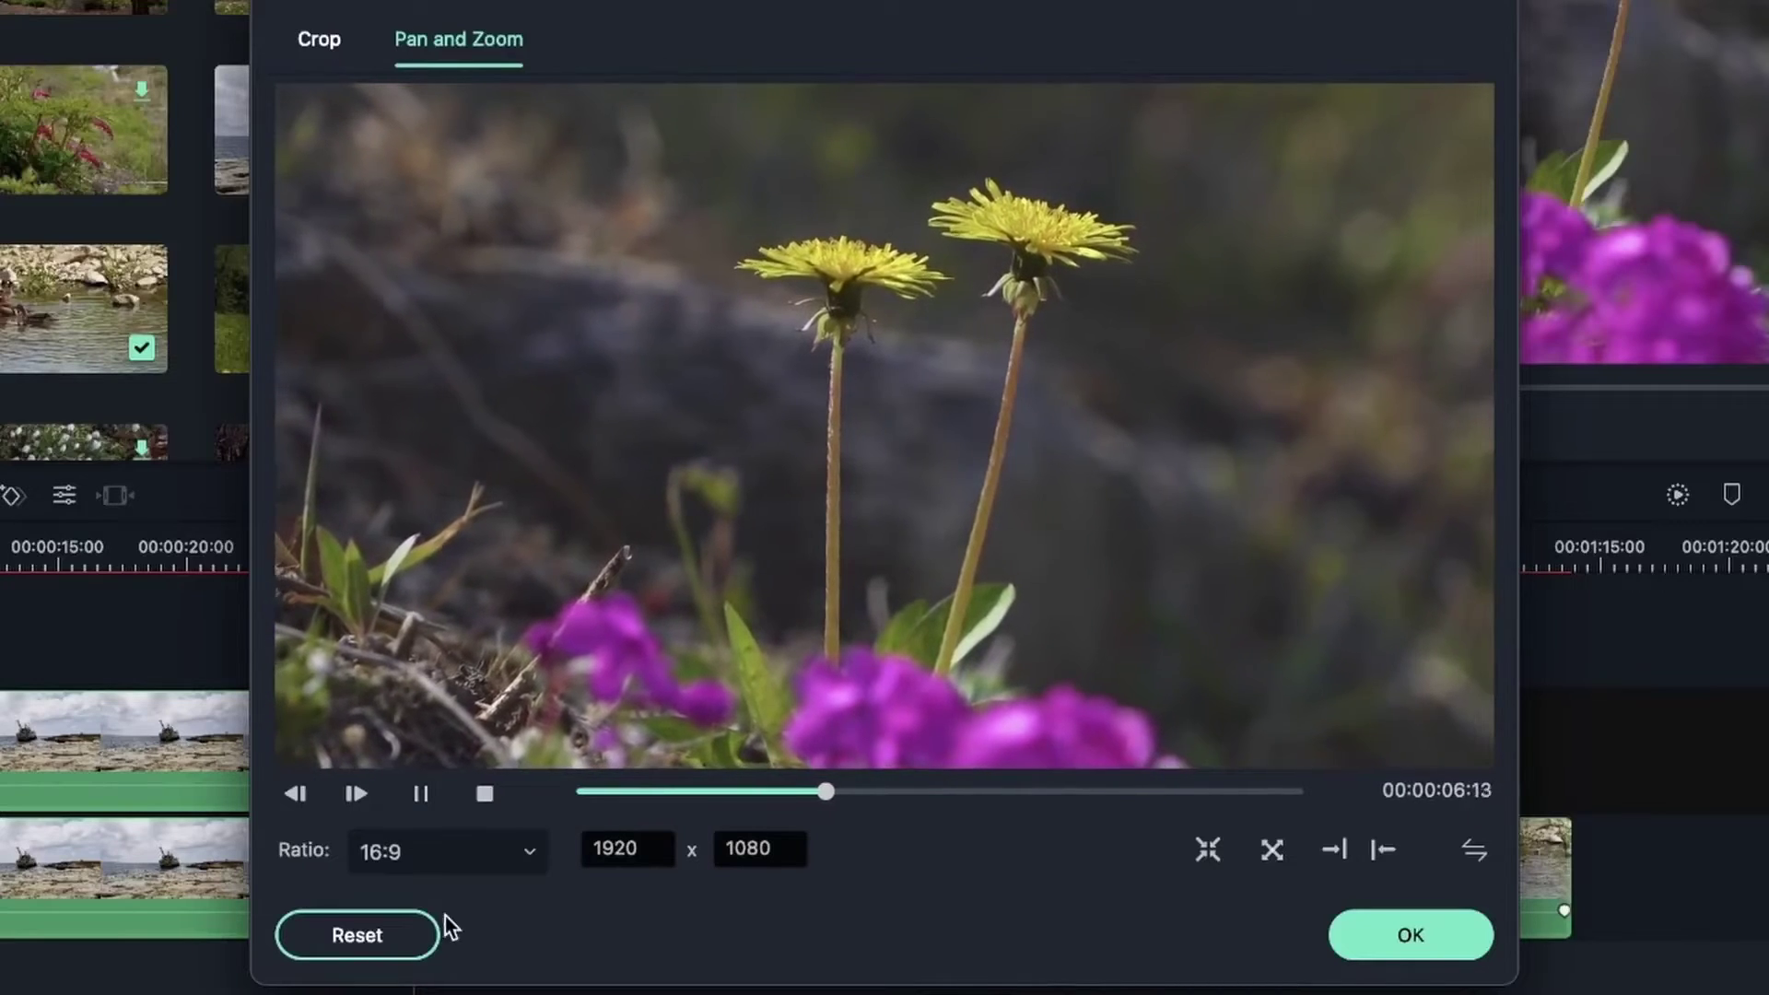
left_click(422, 793)
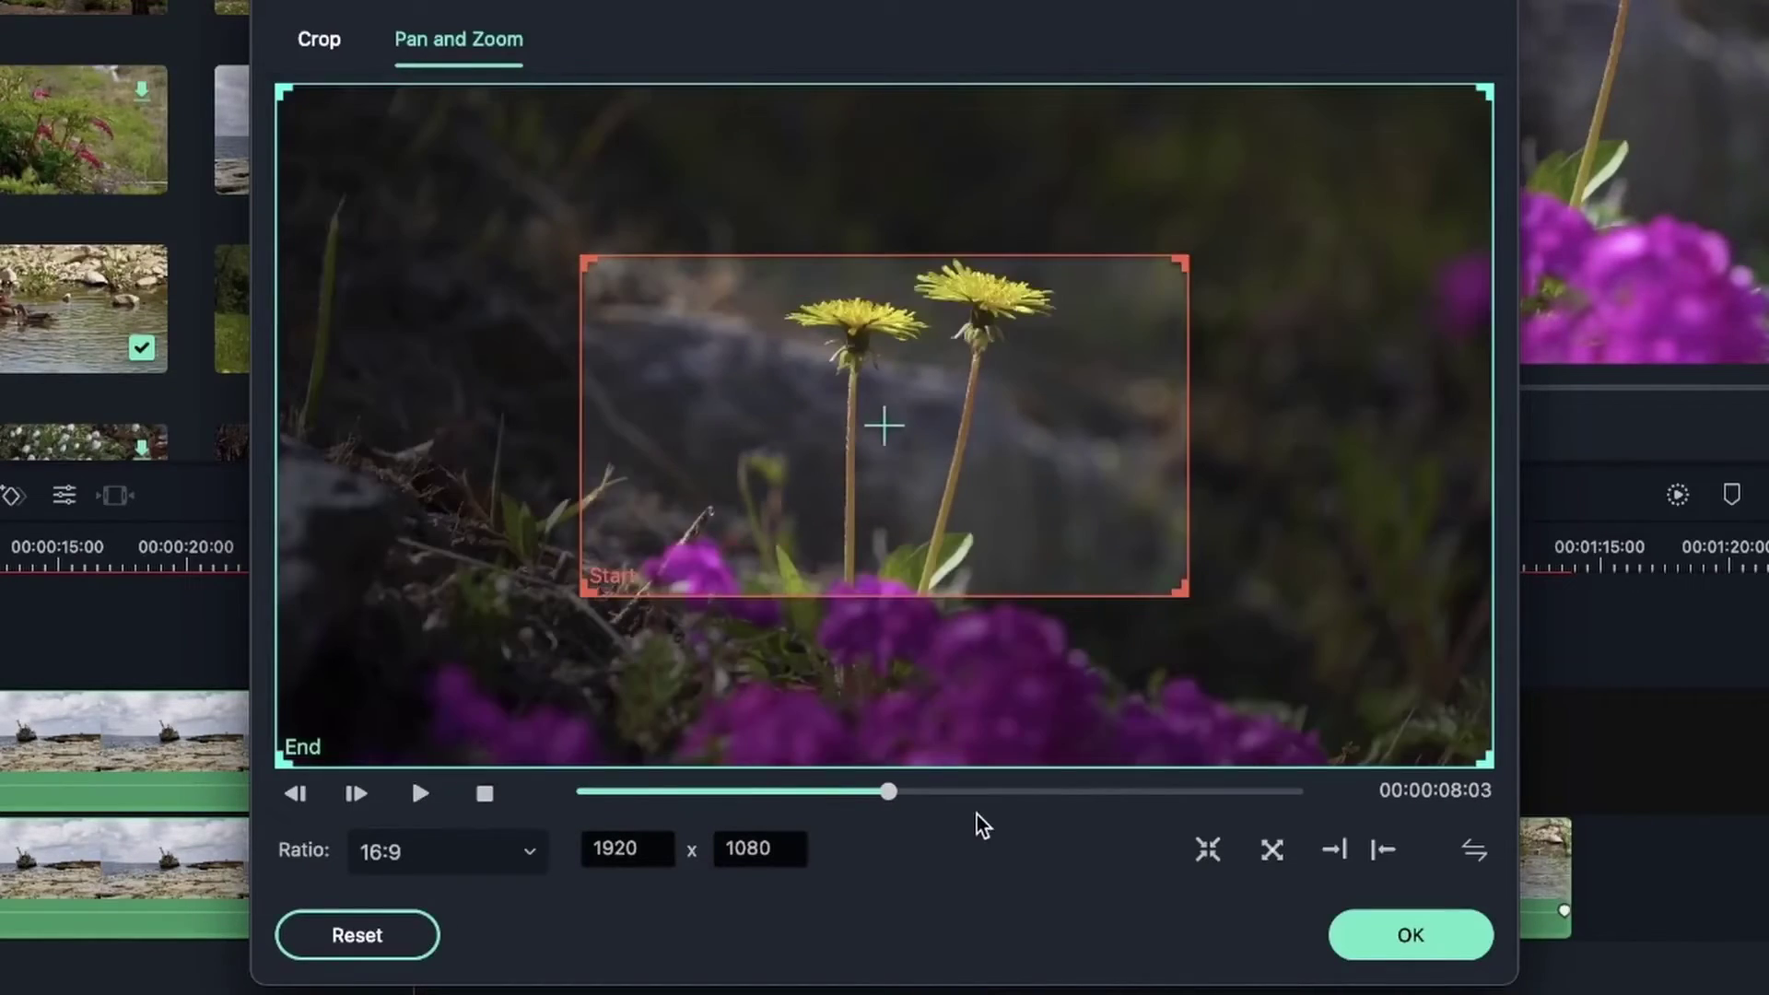
Try the zoom-in preset with a full-image Start frame of 3840 x 2160 and preview it from the beginning
left_click(1209, 851)
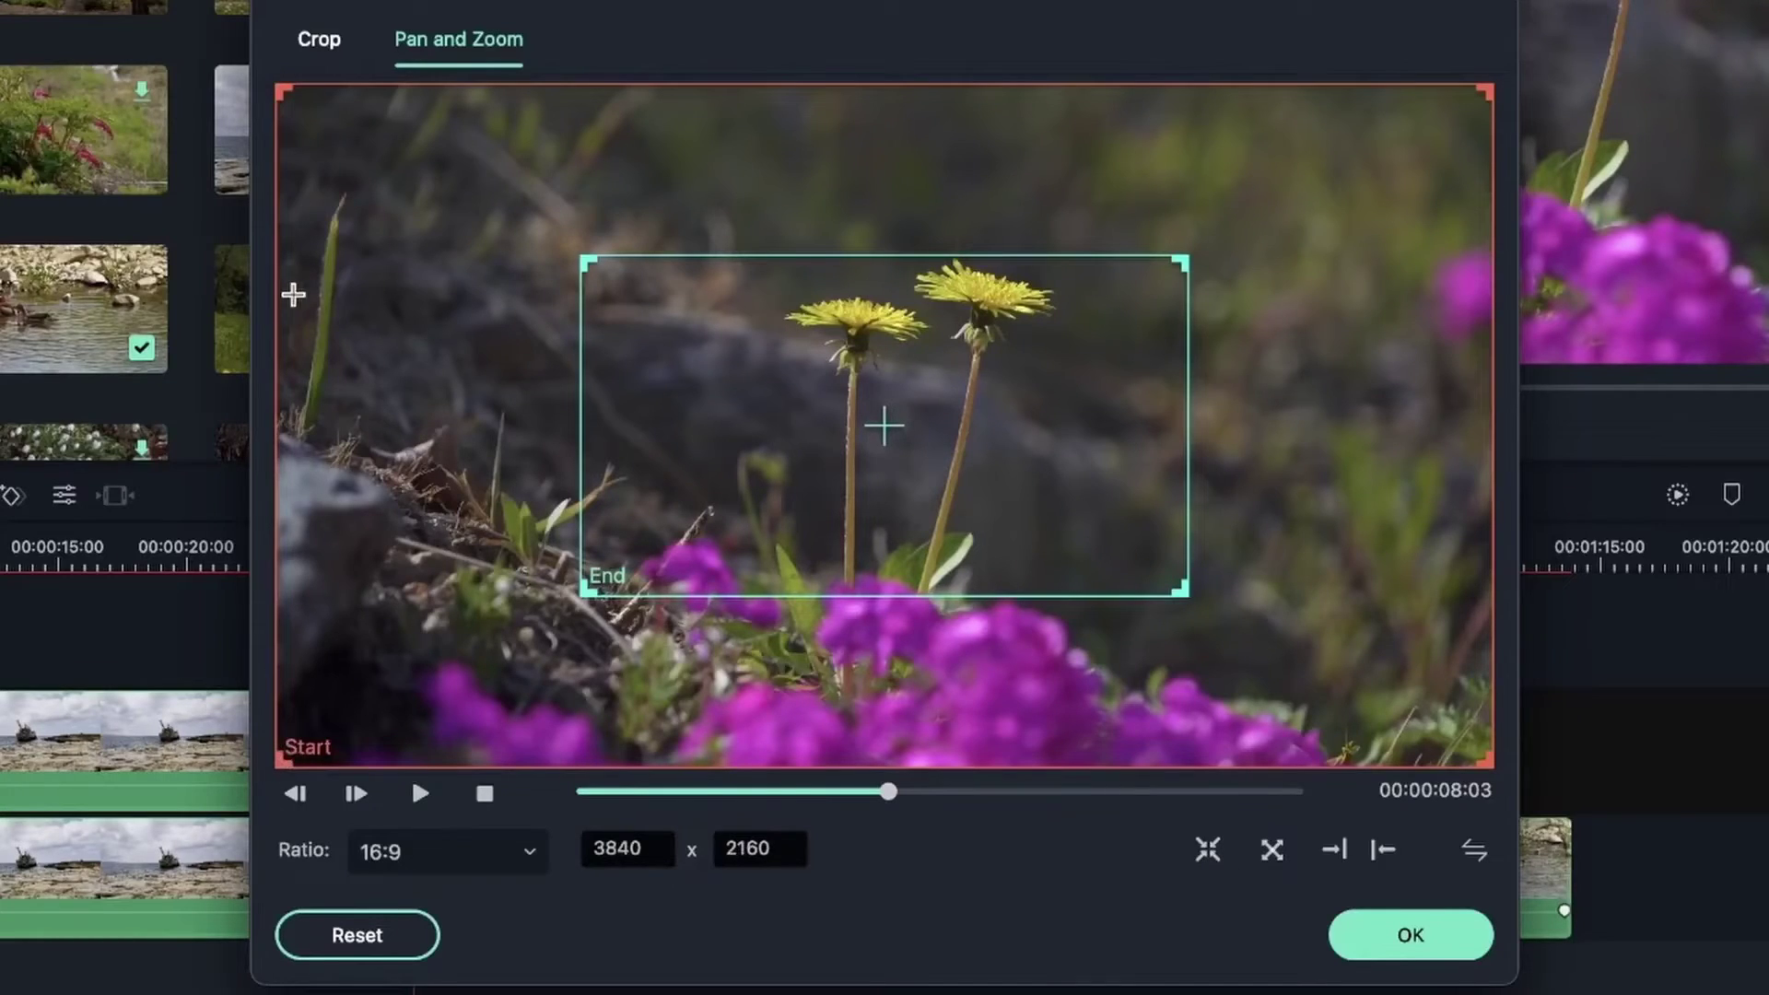
left_click_drag(887, 792, 505, 806)
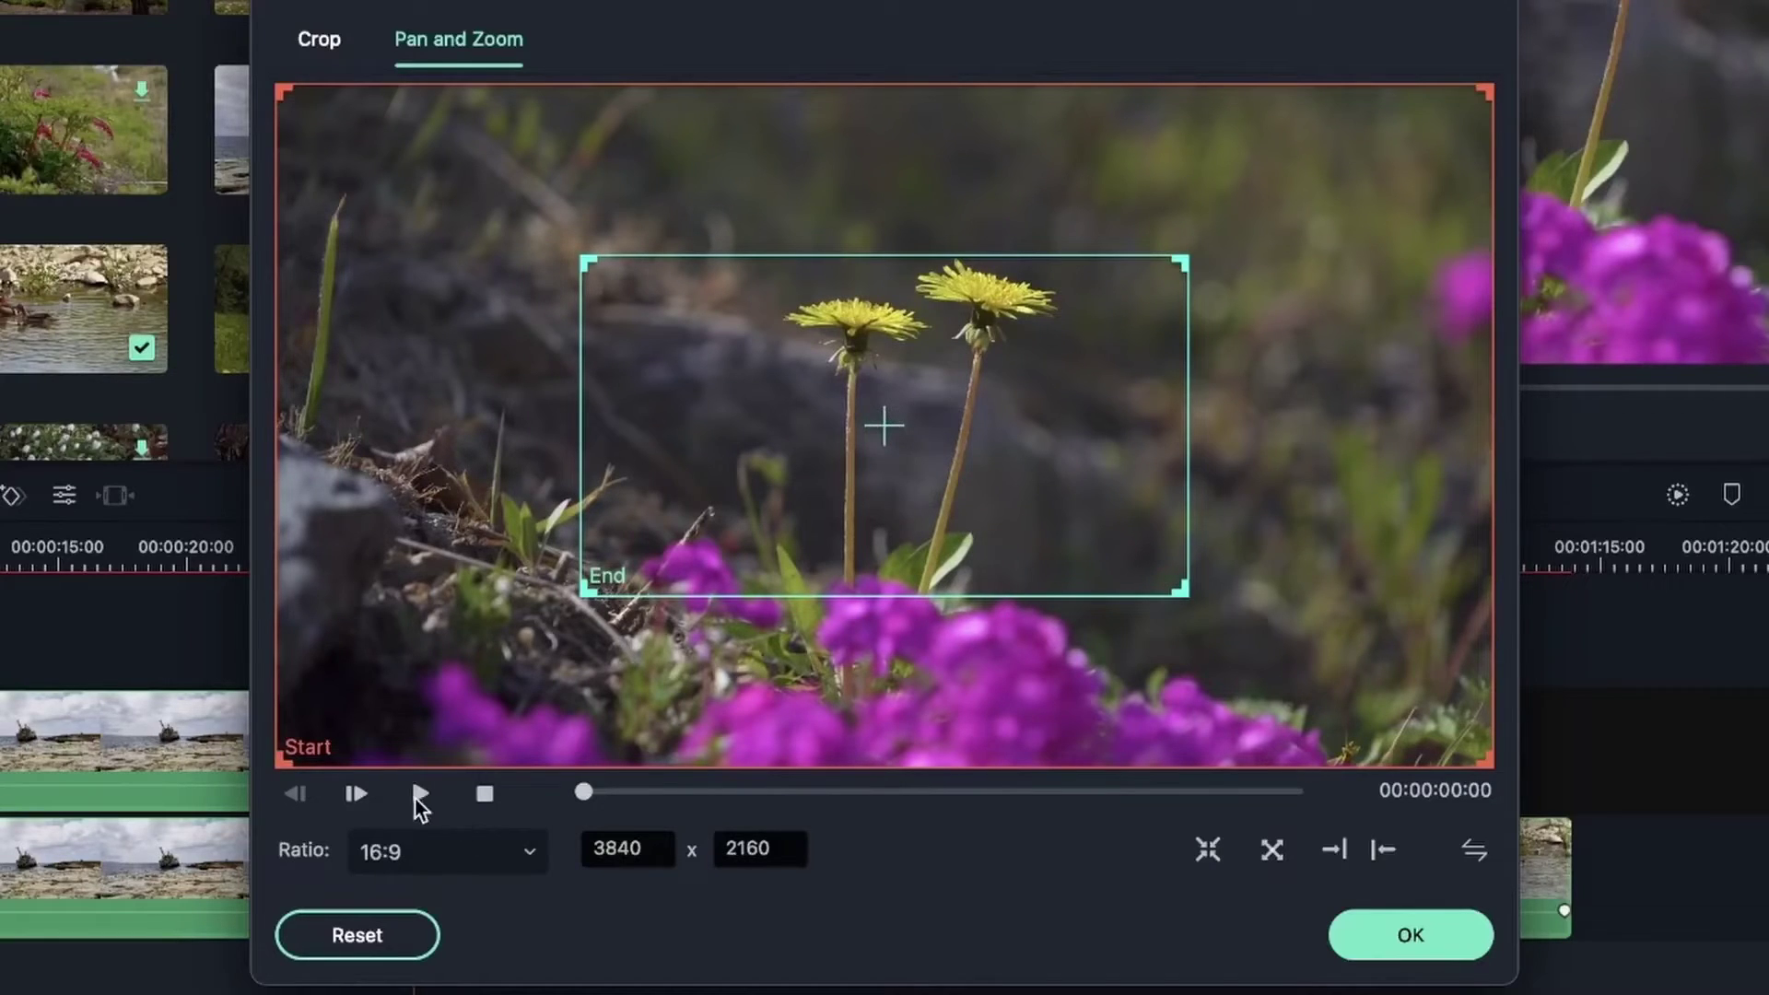
left_click(420, 795)
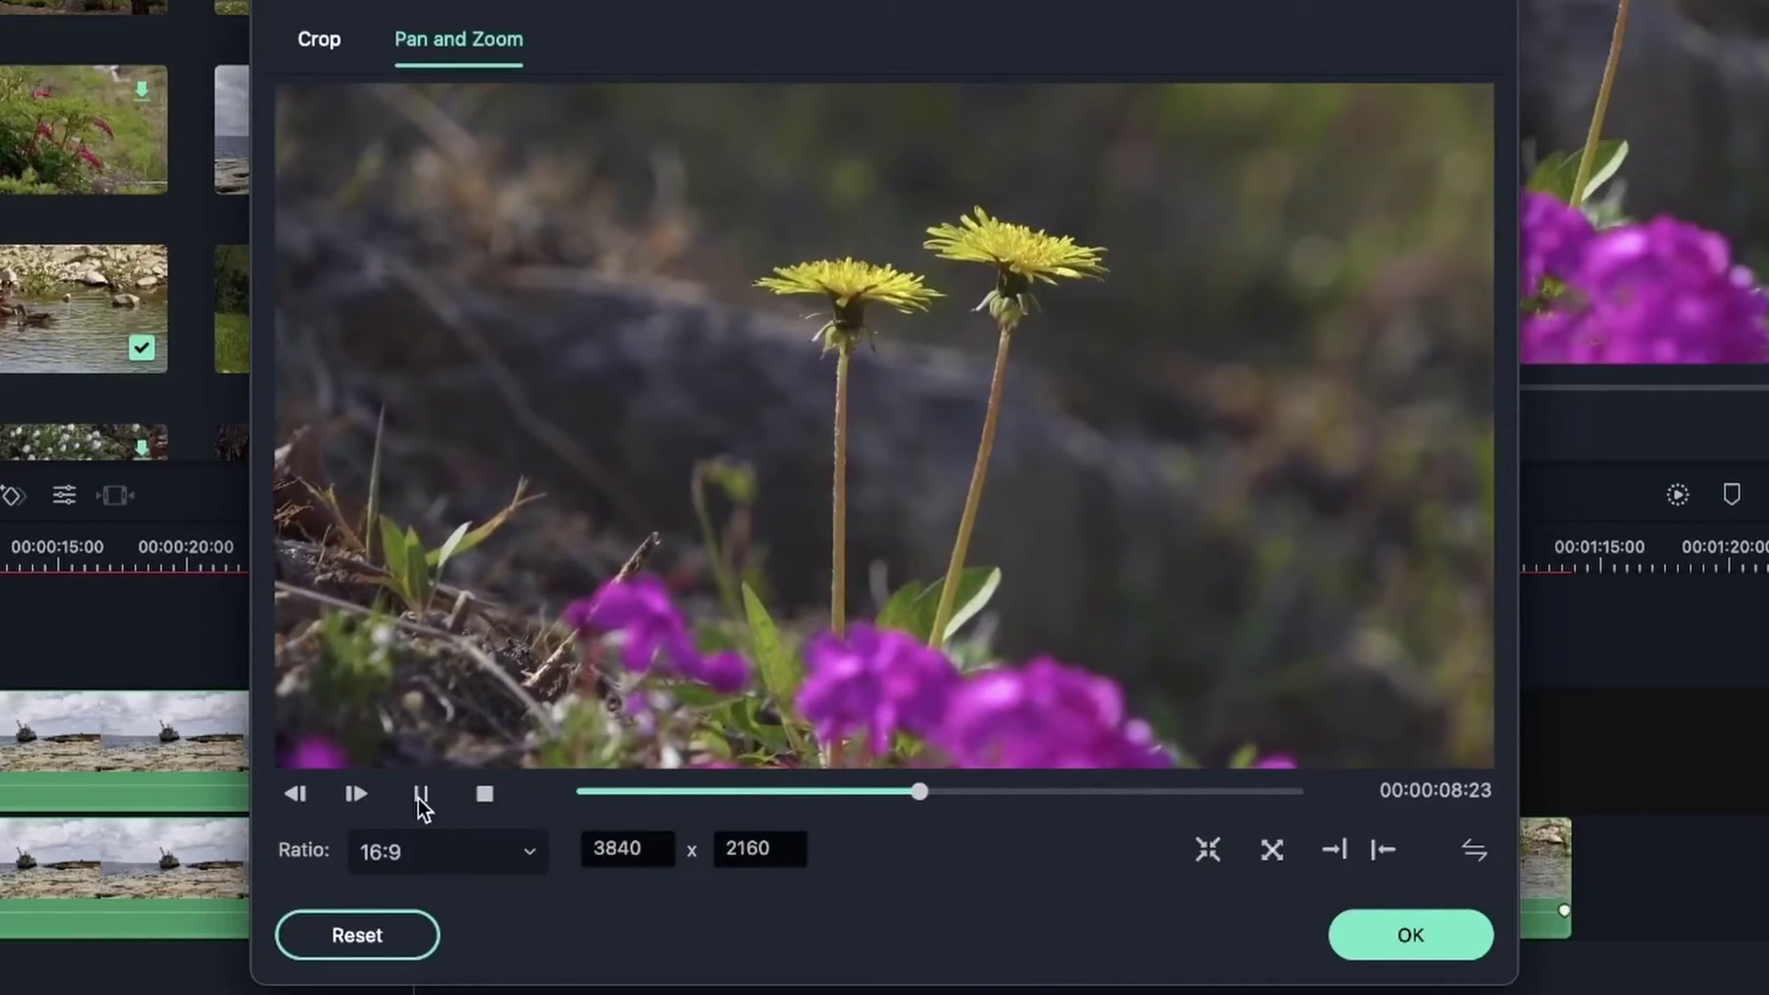
left_click(420, 794)
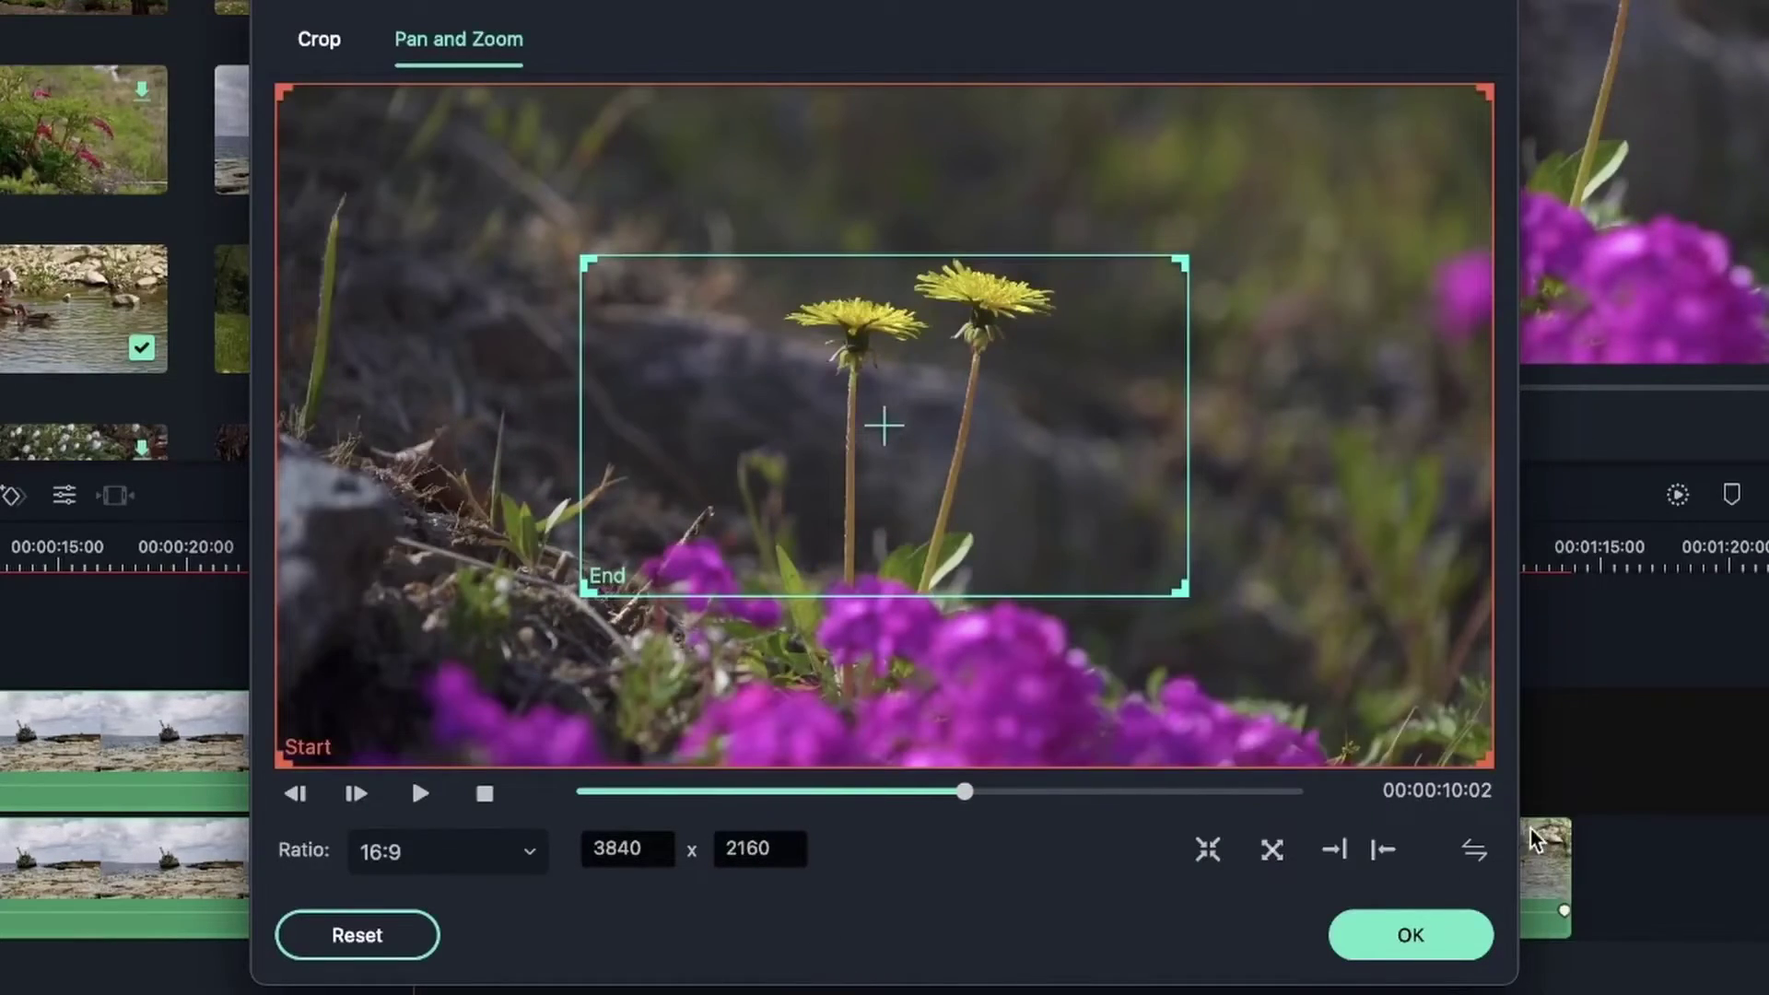
Reset the pan frames to Original Ratio and move the 1920 x 1080 End frame slightly upward over the dandelion heads
left_click(1391, 853)
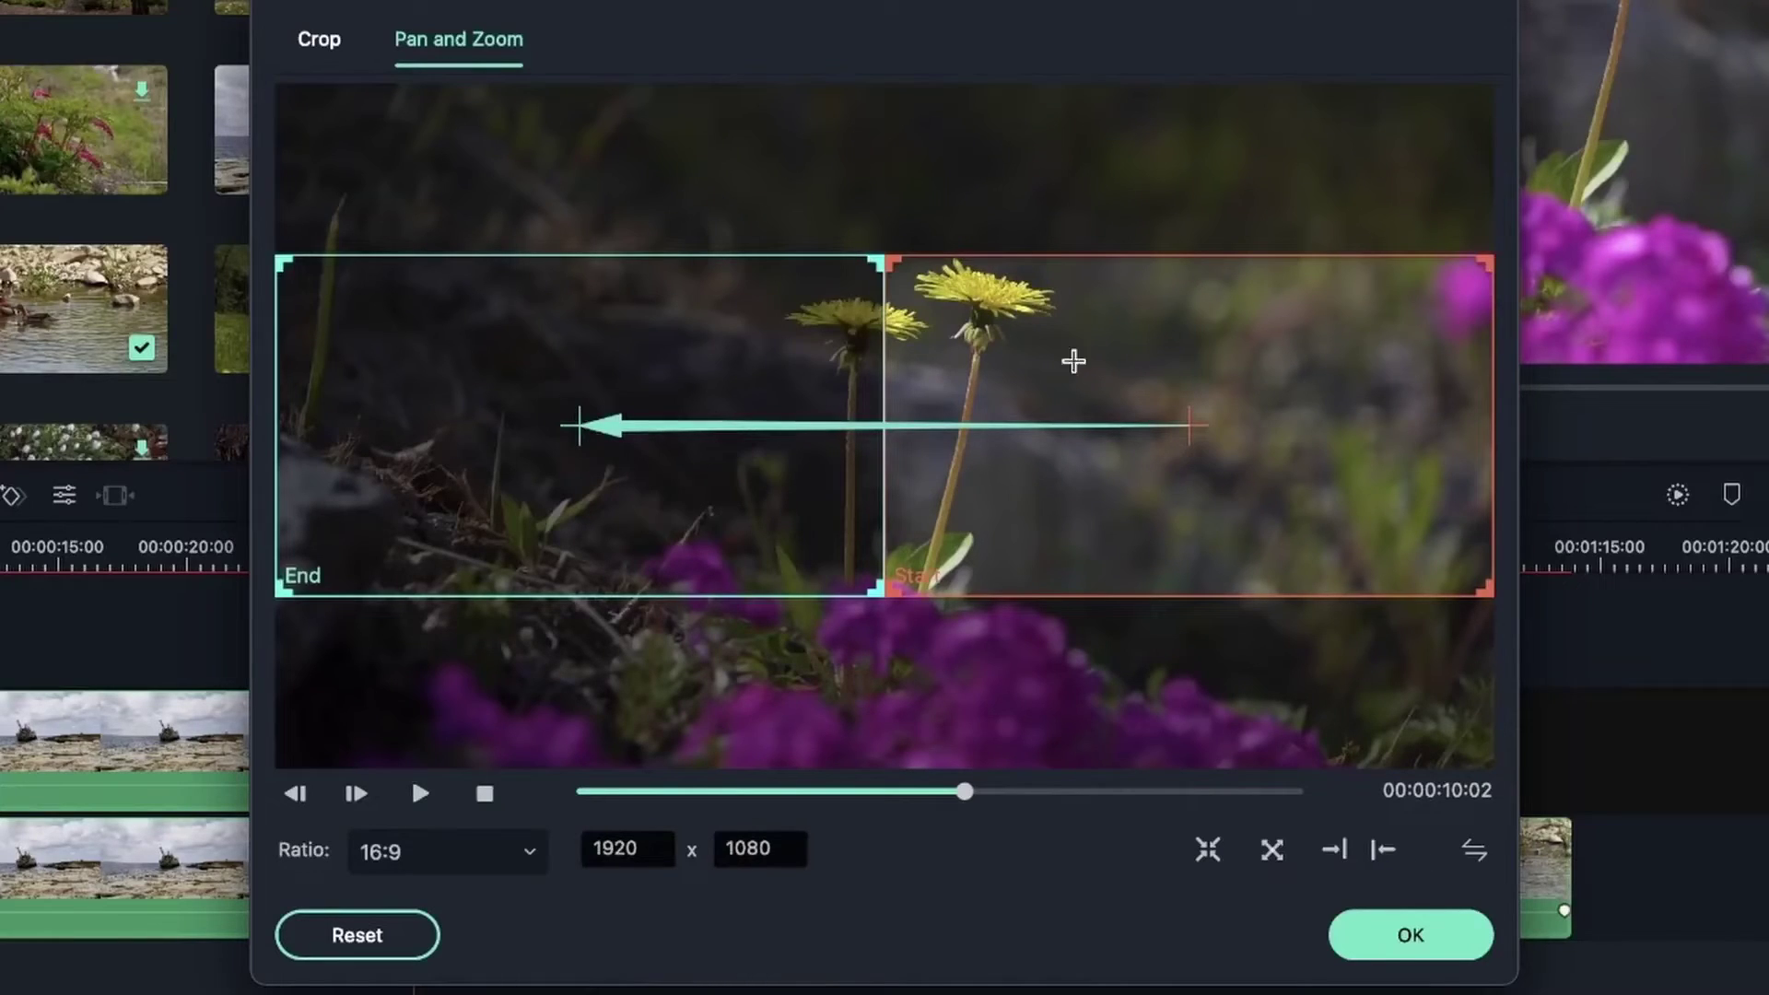
left_click(387, 936)
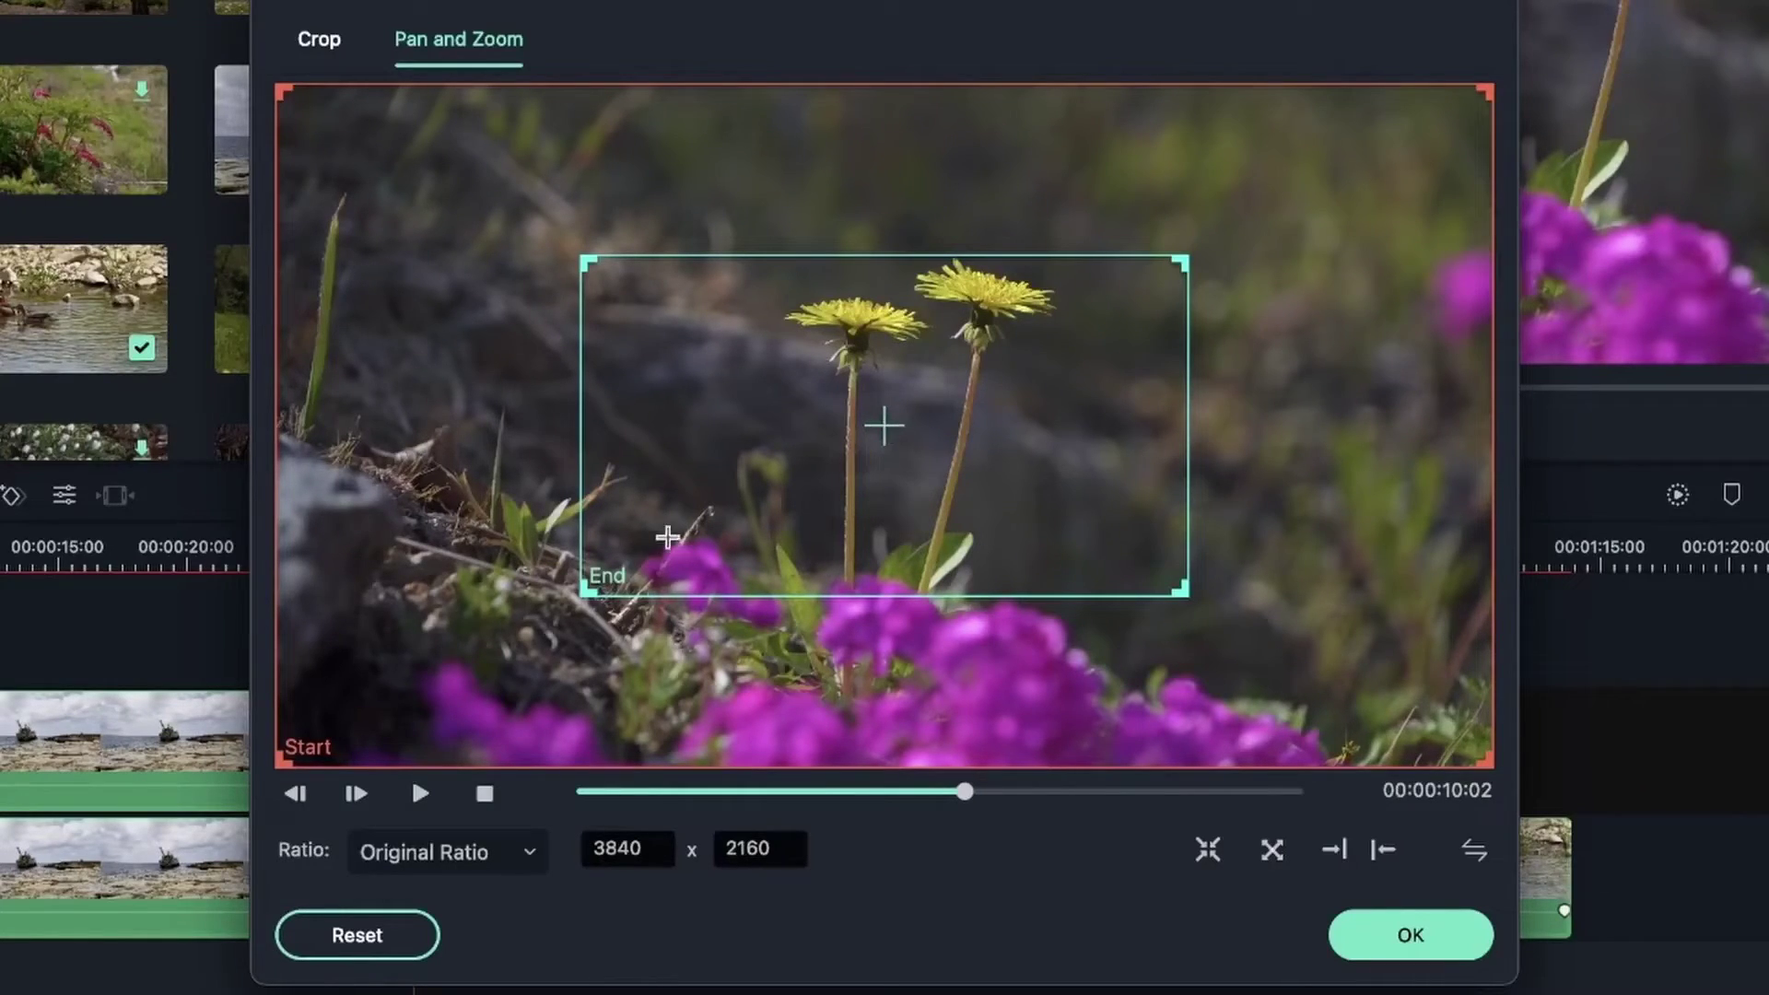
left_click_drag(883, 453, 910, 399)
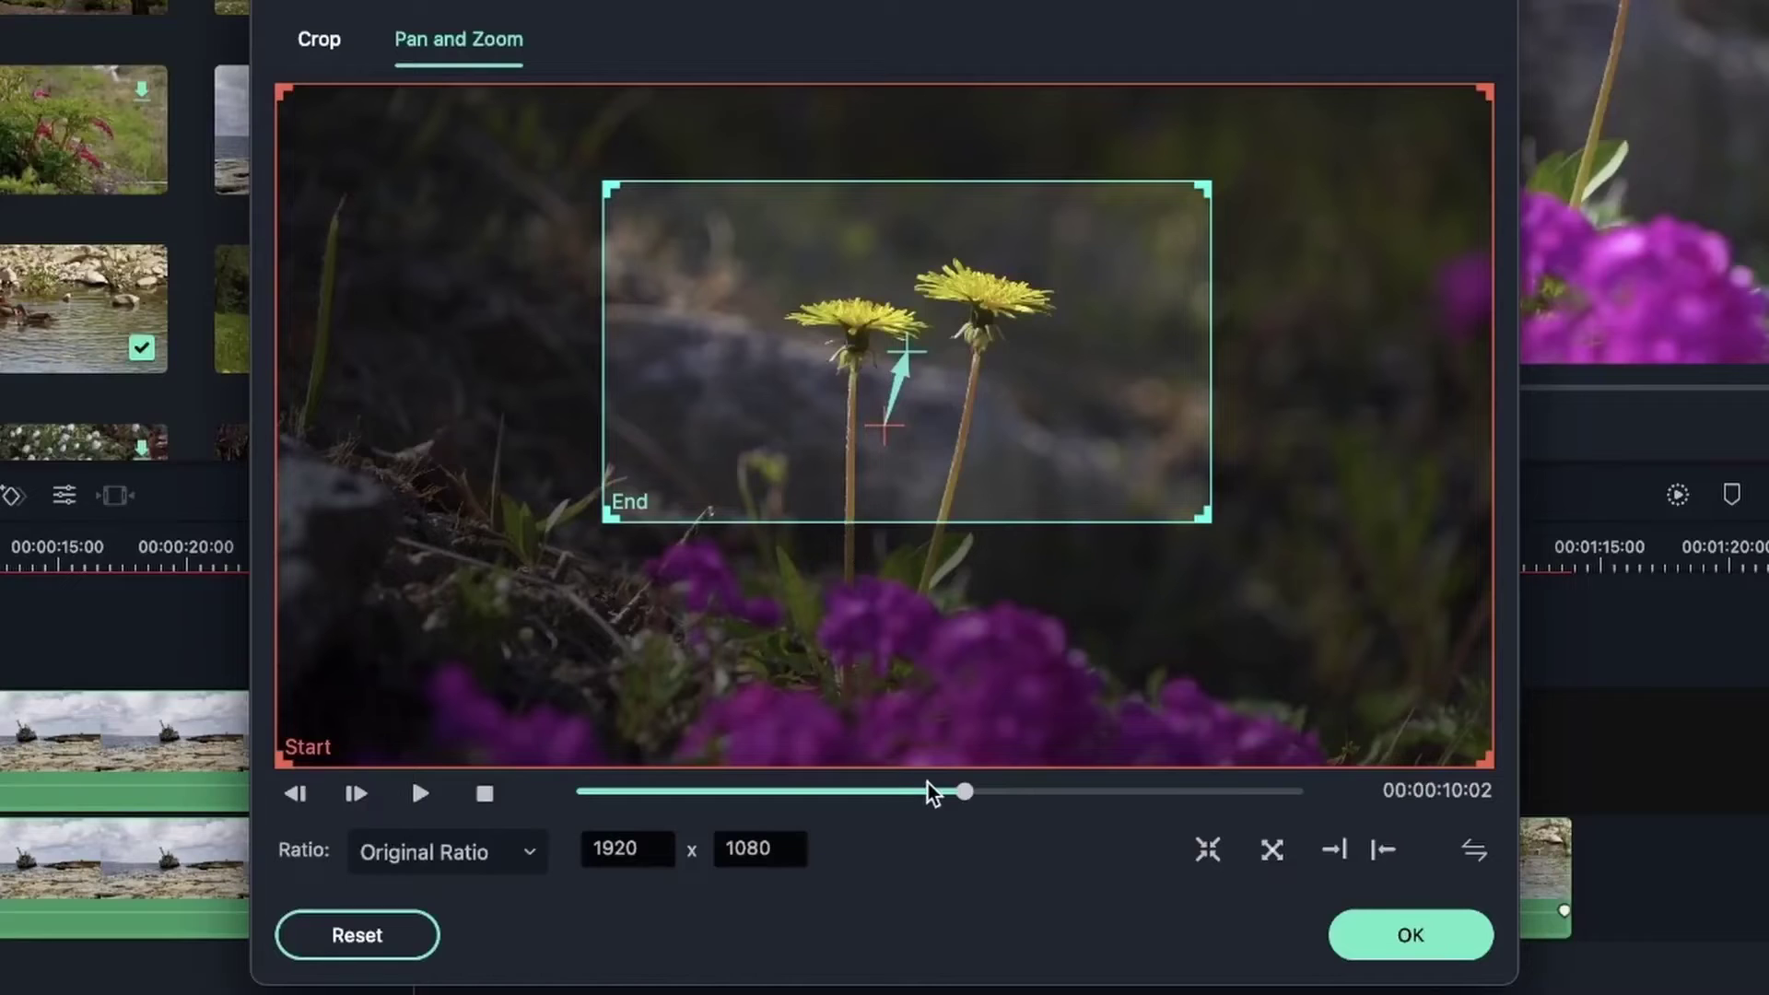
Preview the zoom toward the dandelion heads and apply the Pan and Zoom settings to the clip
left_click_drag(931, 790, 564, 814)
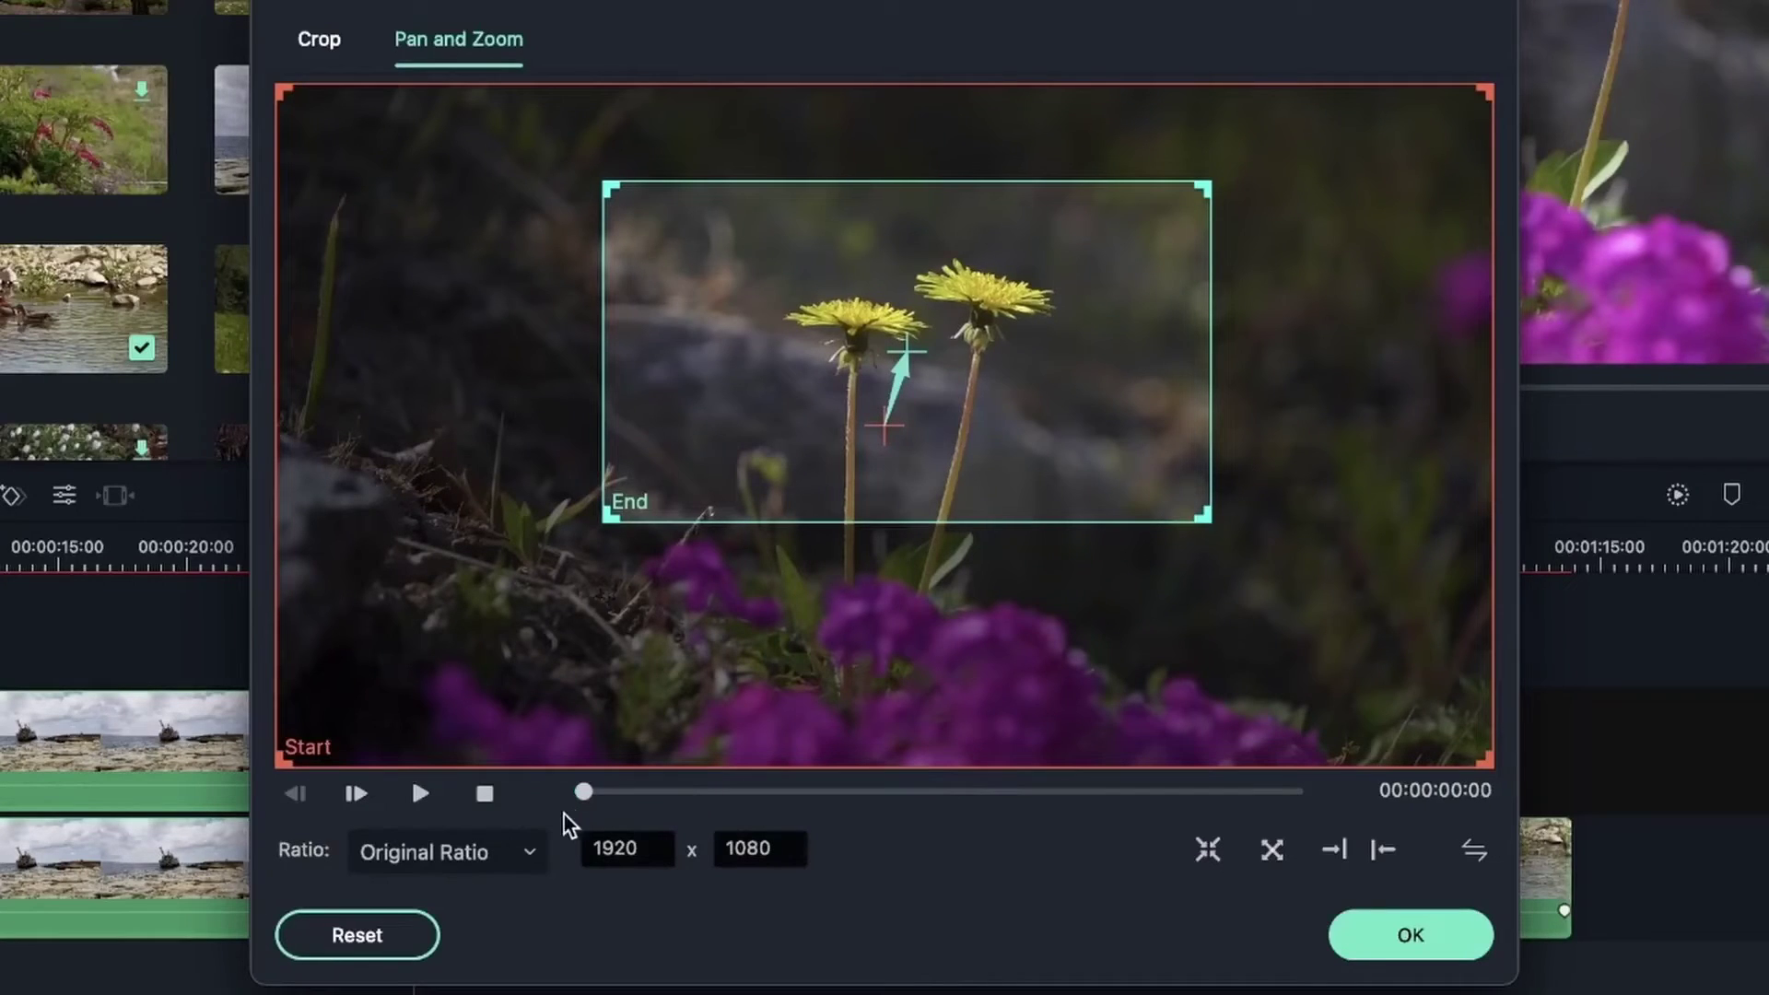
left_click(425, 795)
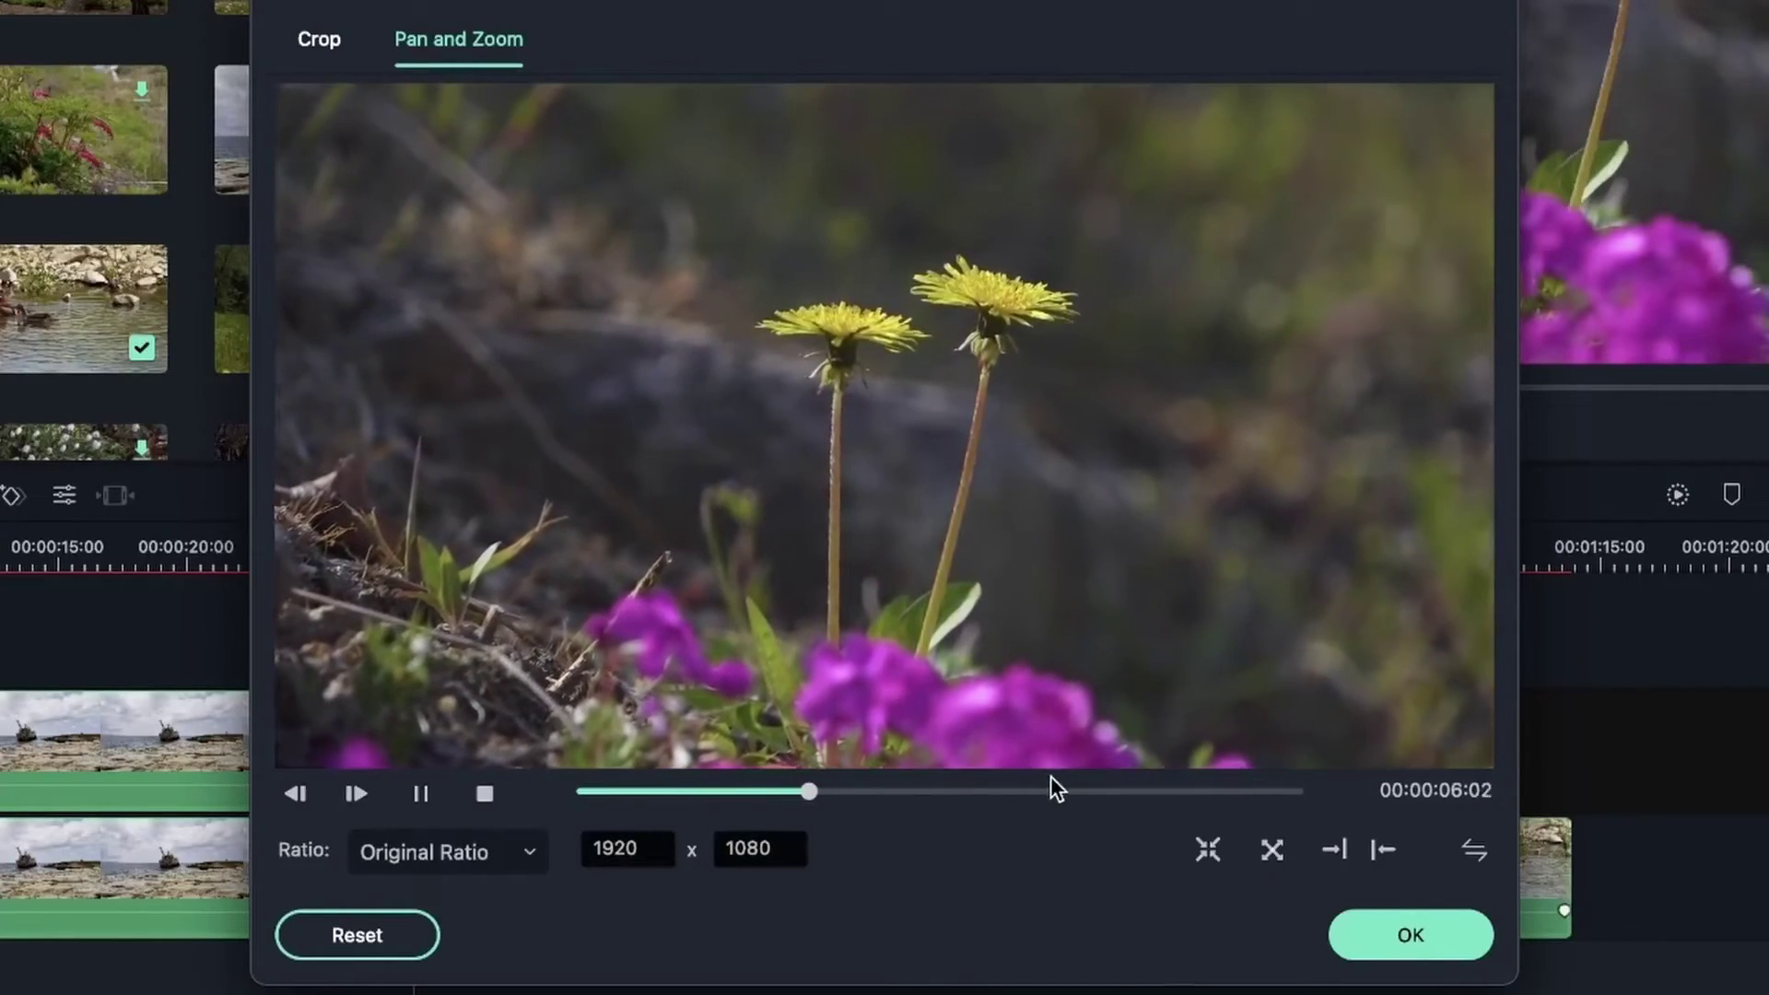
left_click(1186, 792)
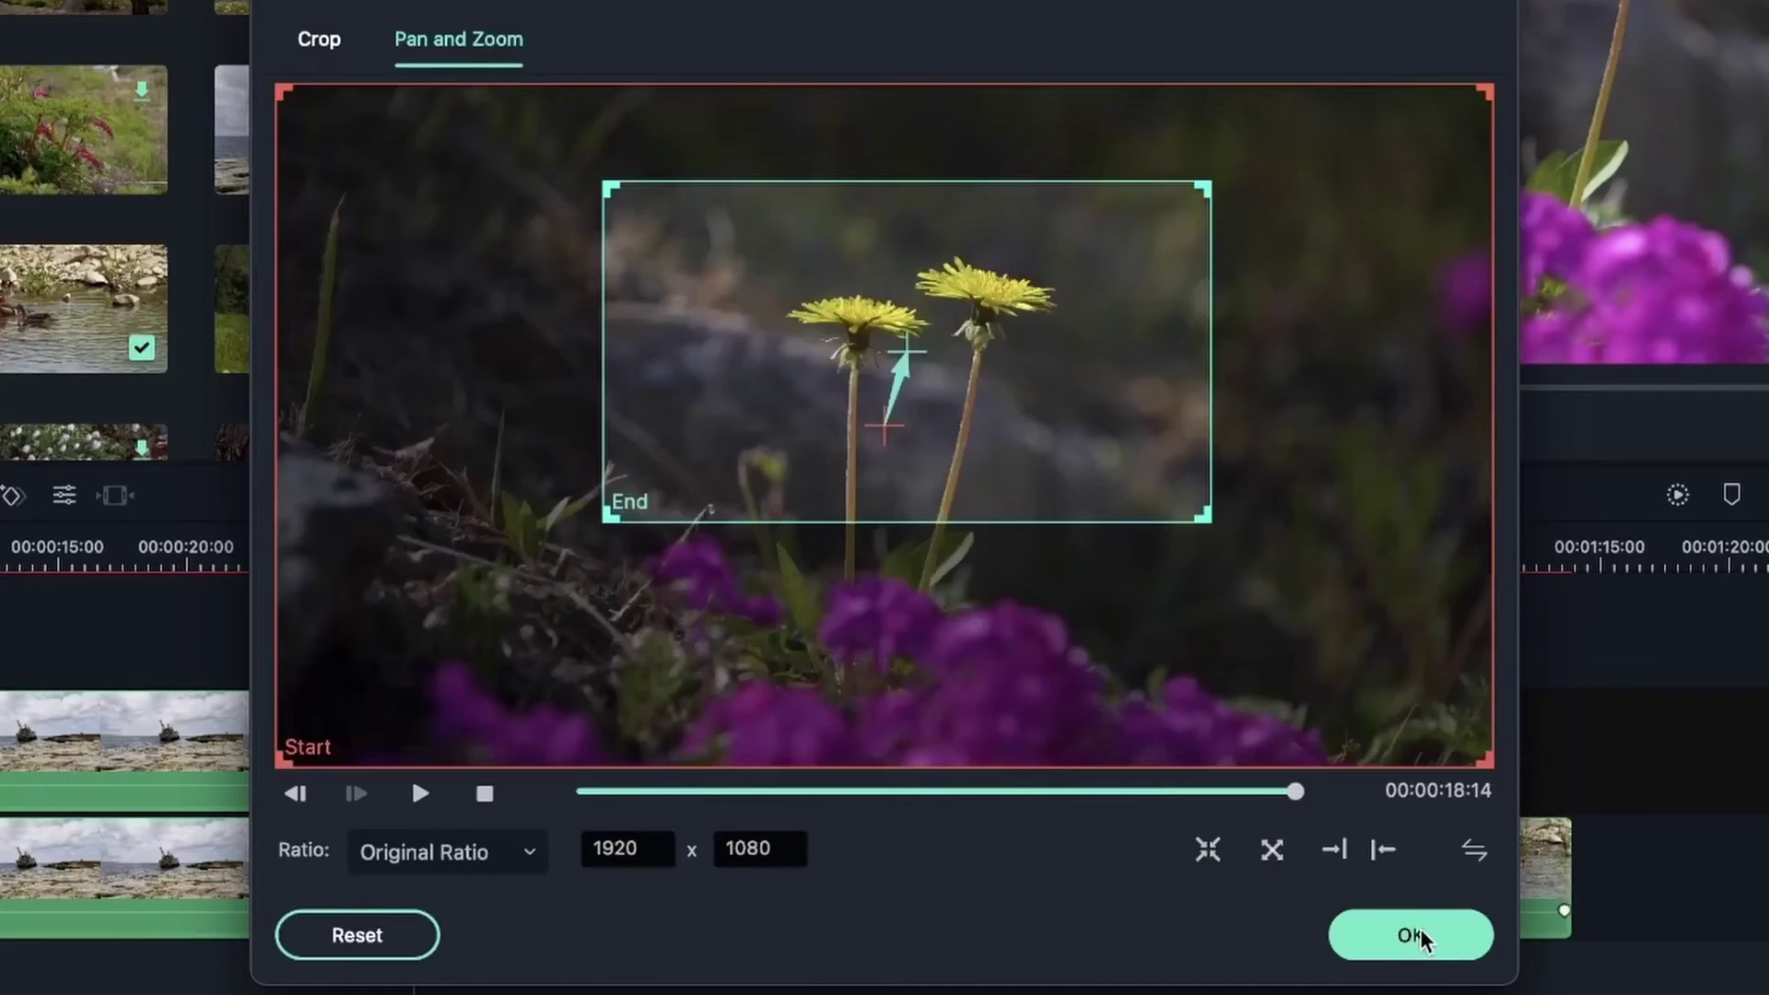
left_click_drag(1296, 793, 1076, 792)
left_click(420, 794)
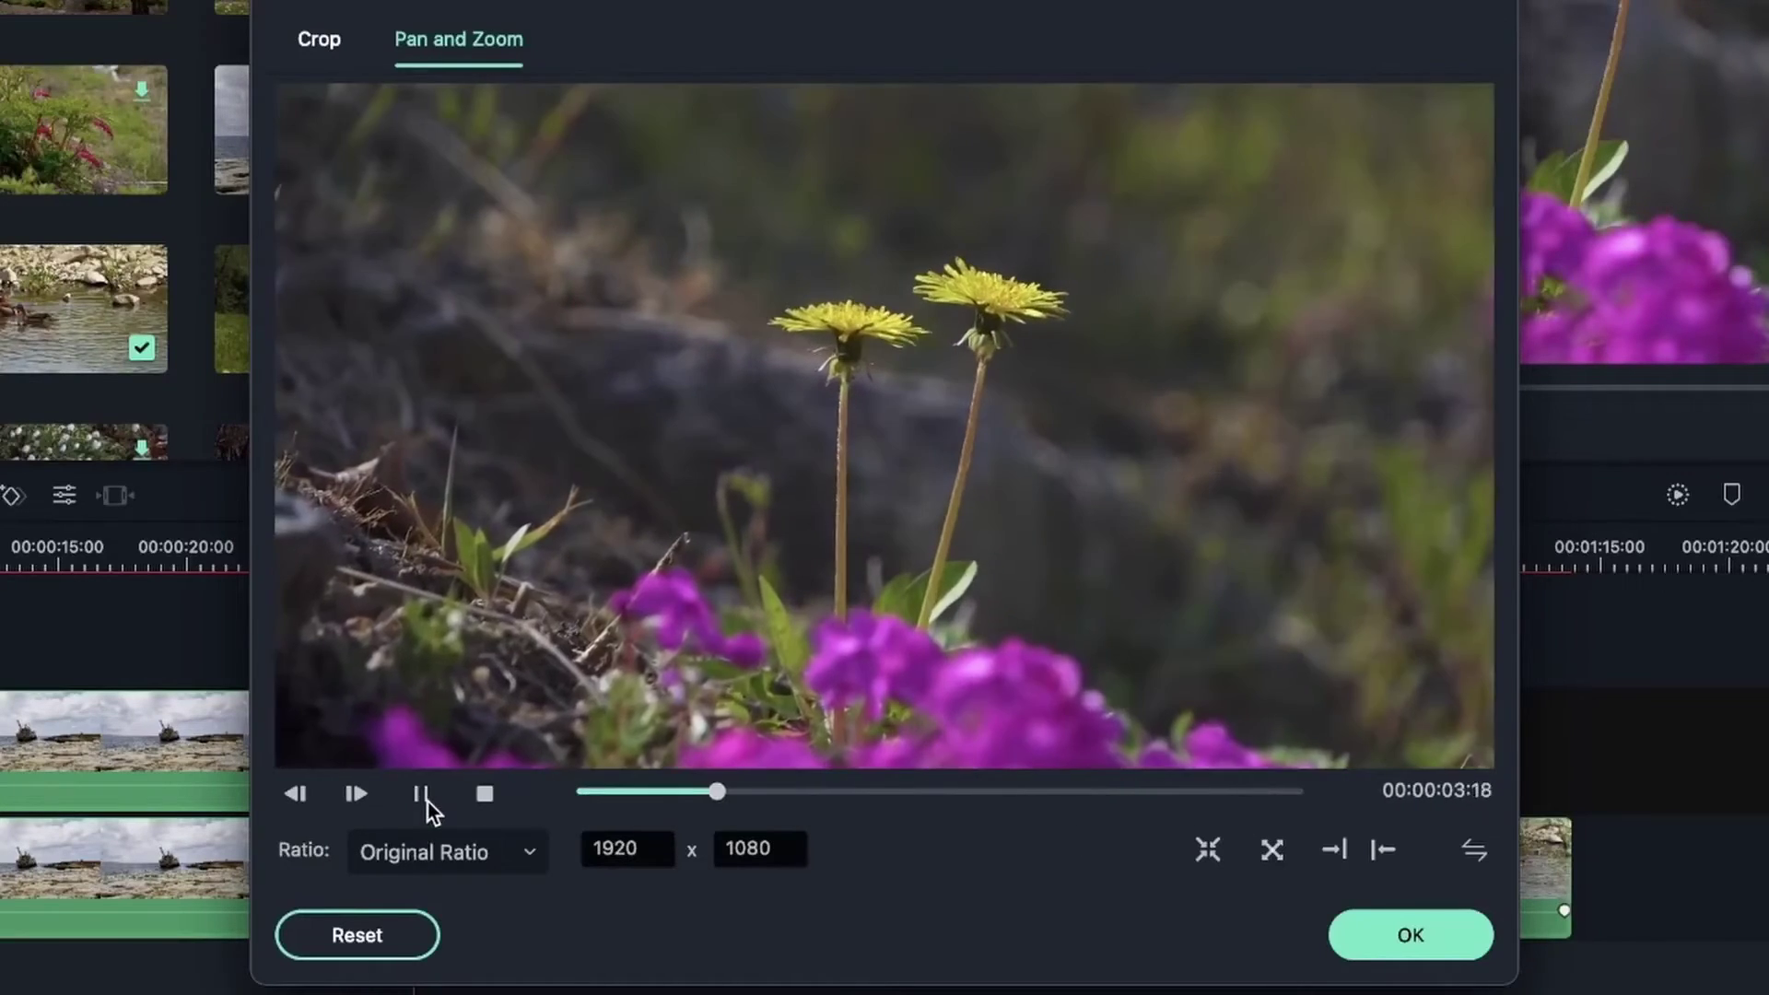
left_click(420, 793)
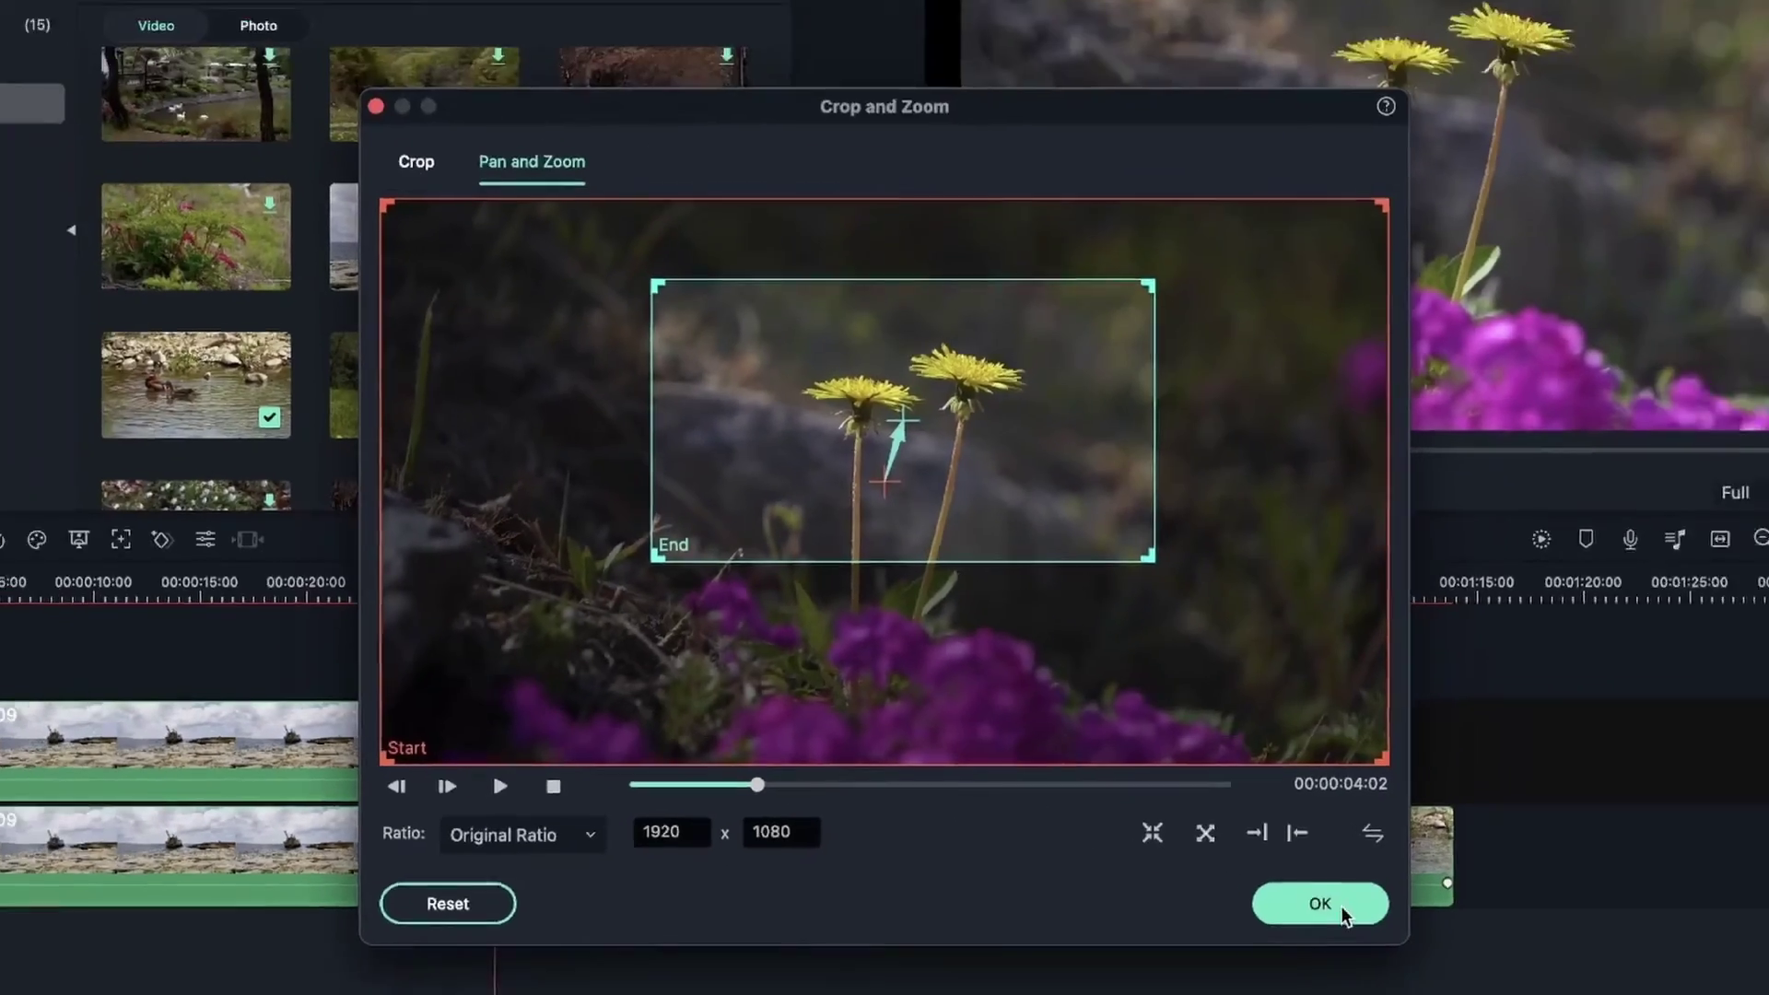
left_click(1410, 935)
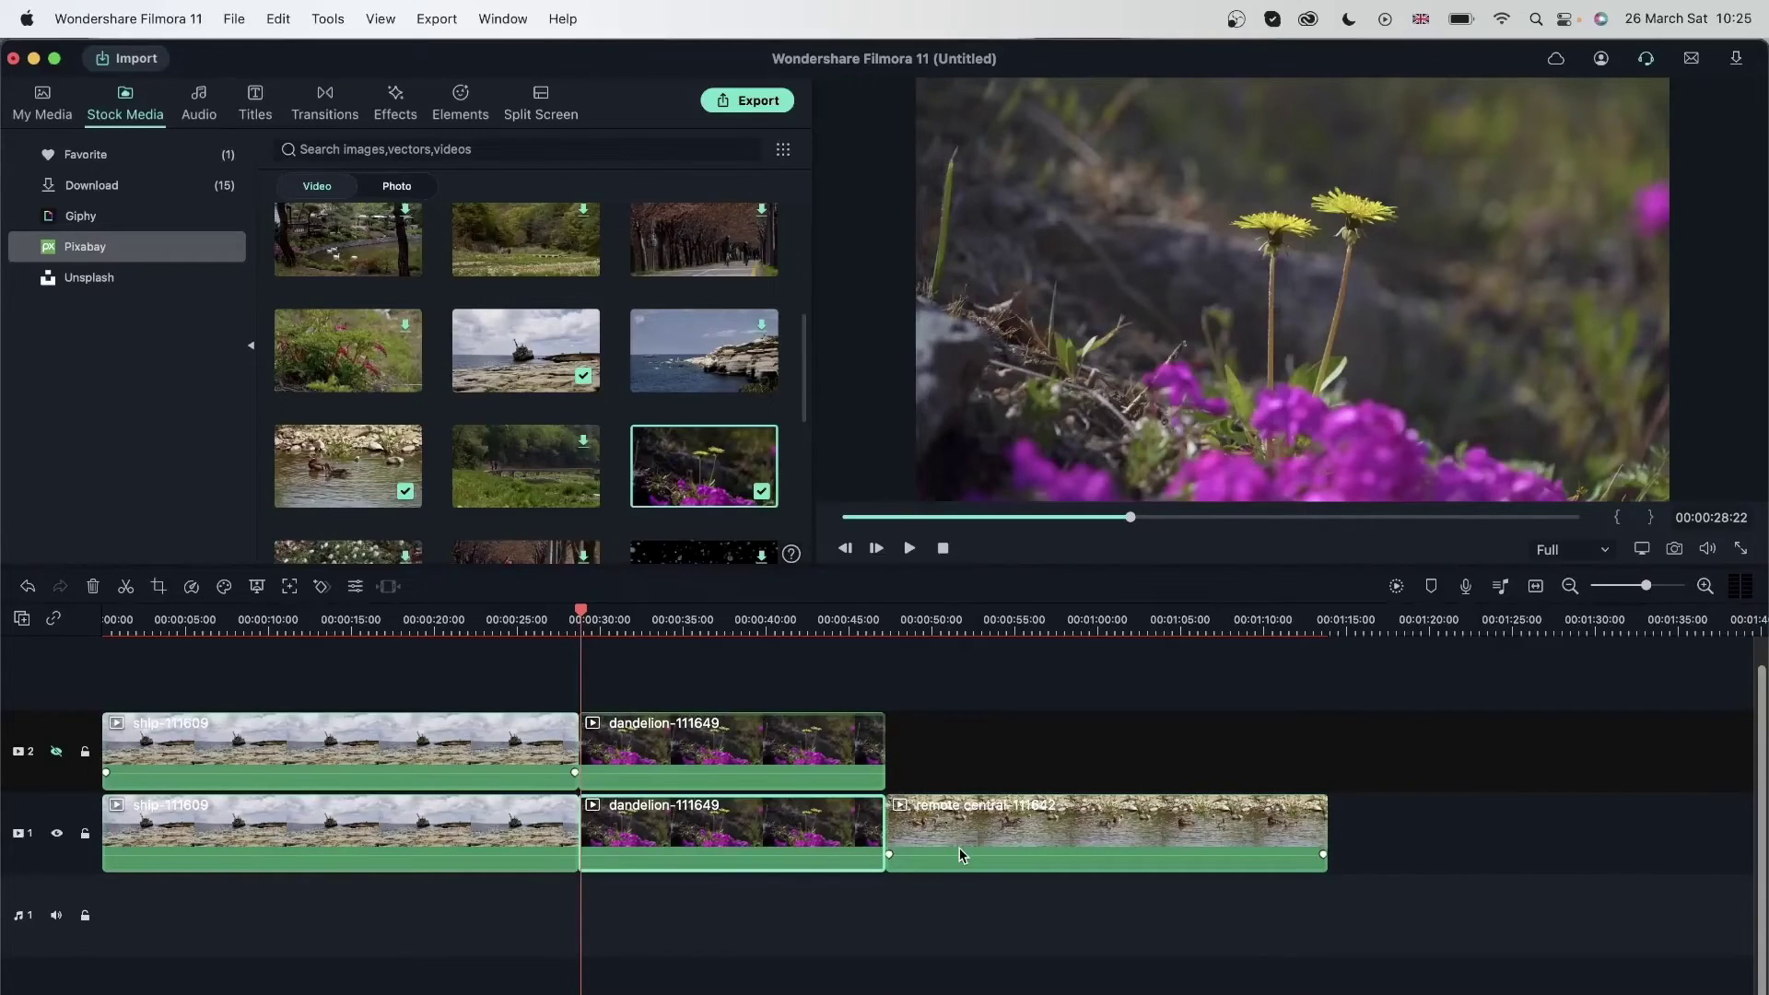
Check the dandelion stock clip's properties, including its duration and resolution, and close them
right_click(720, 474)
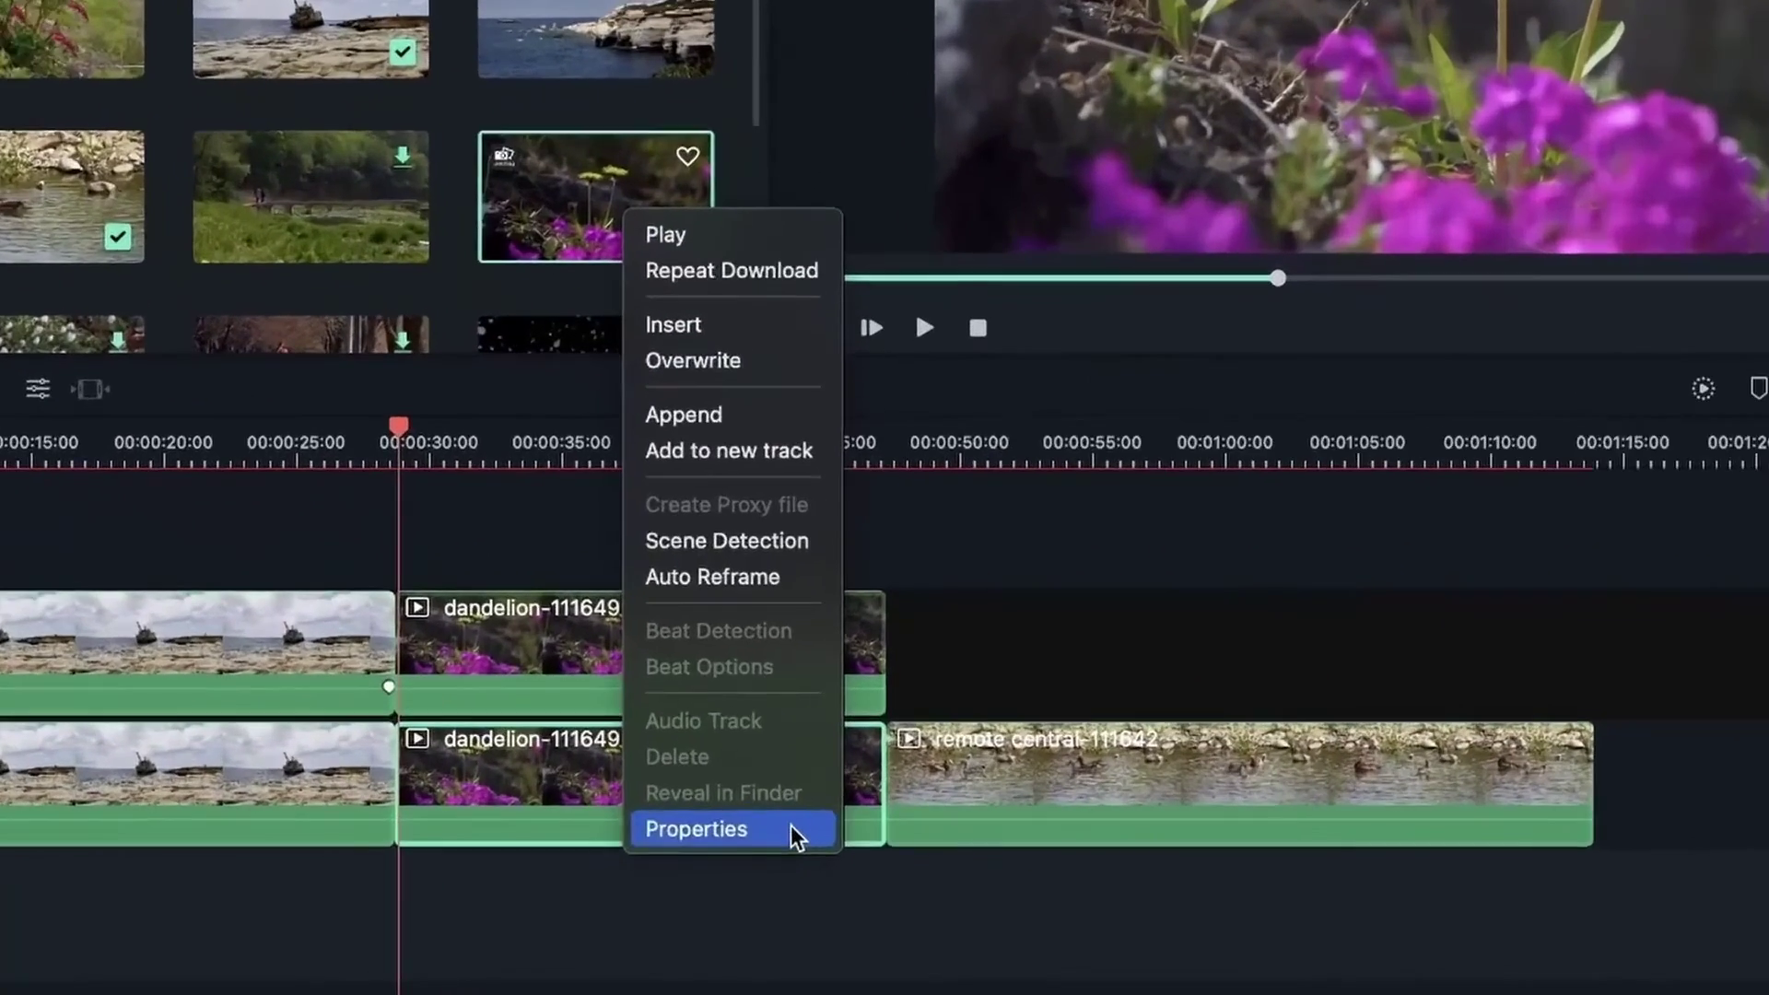
left_click(791, 832)
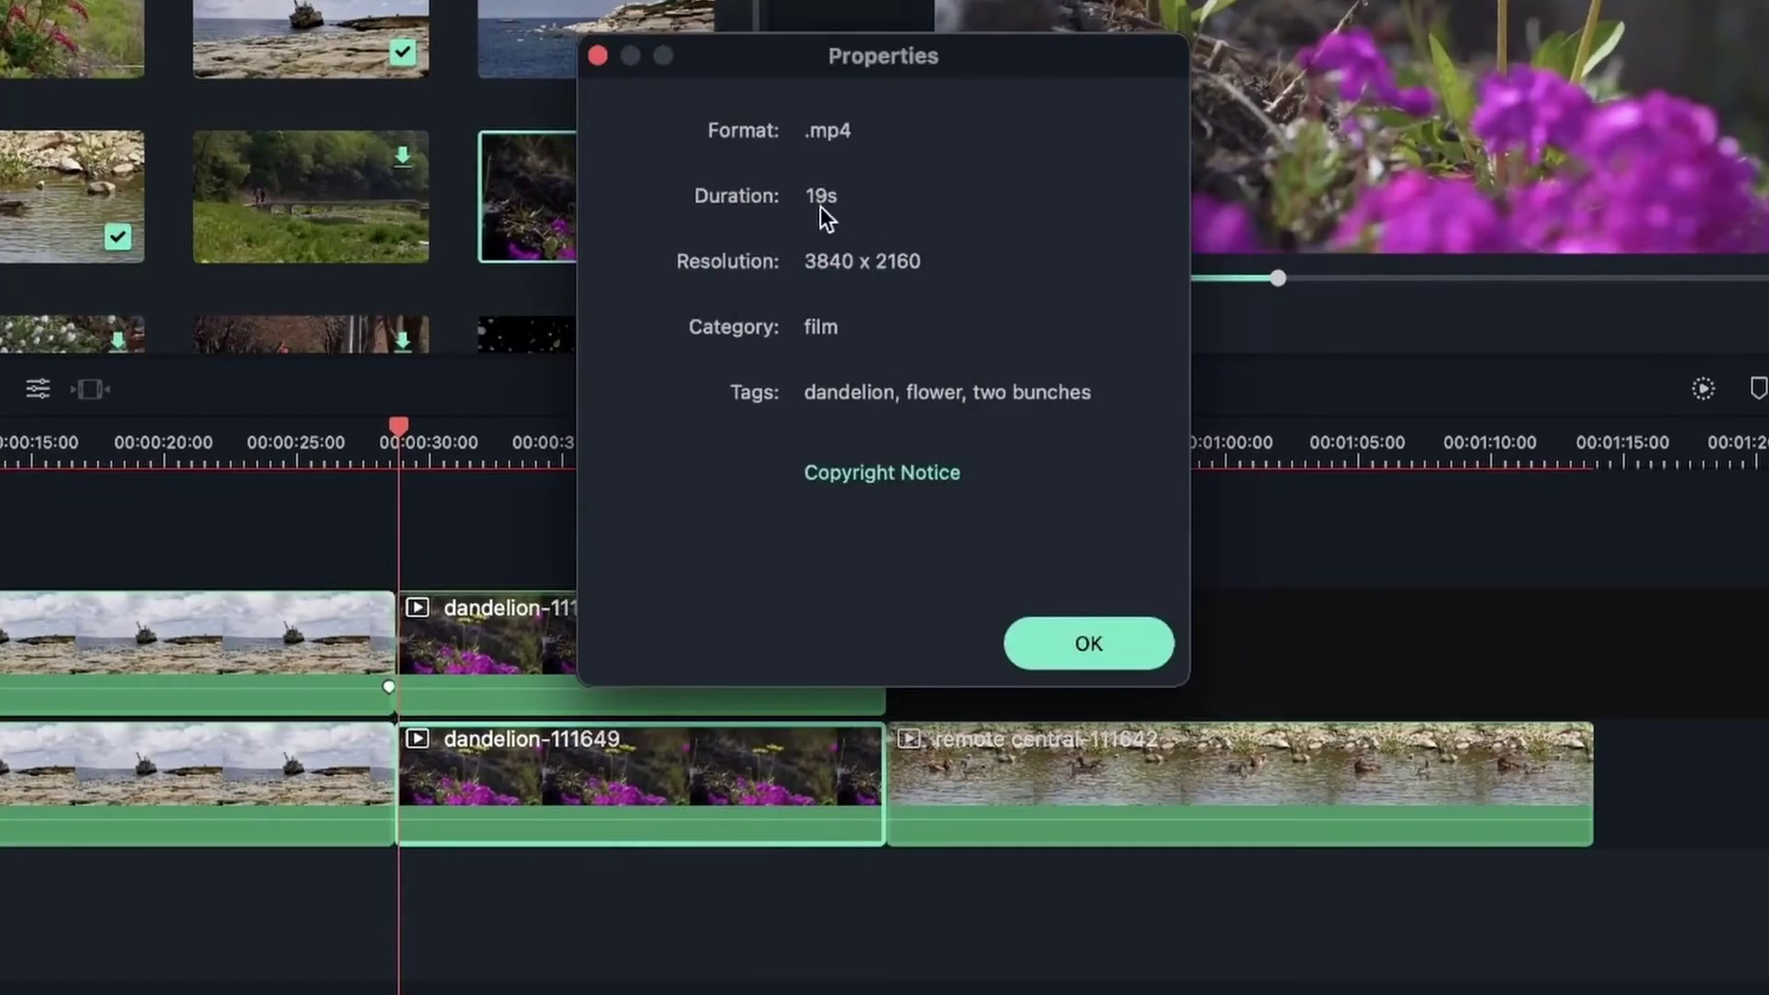
left_click(1088, 645)
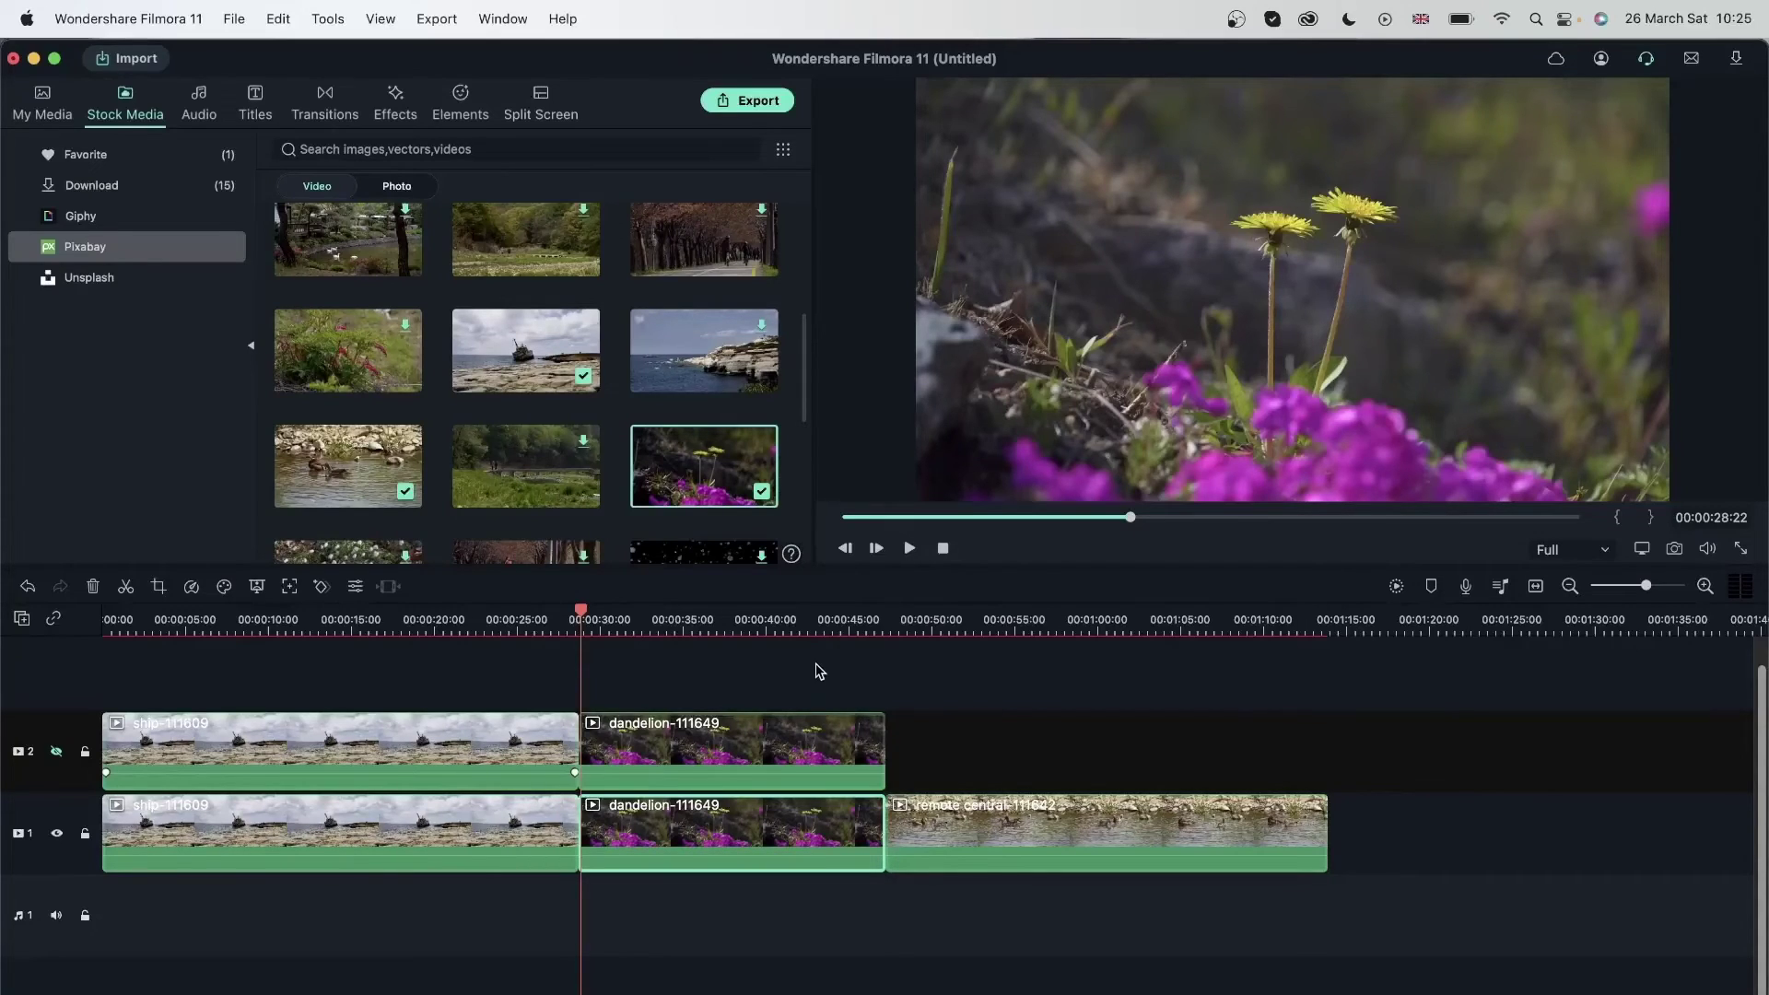
Shorten the lower-track dandelion clip to about 3 seconds and preview its Pan and Zoom effect at that length
left_click(820, 751, "super")
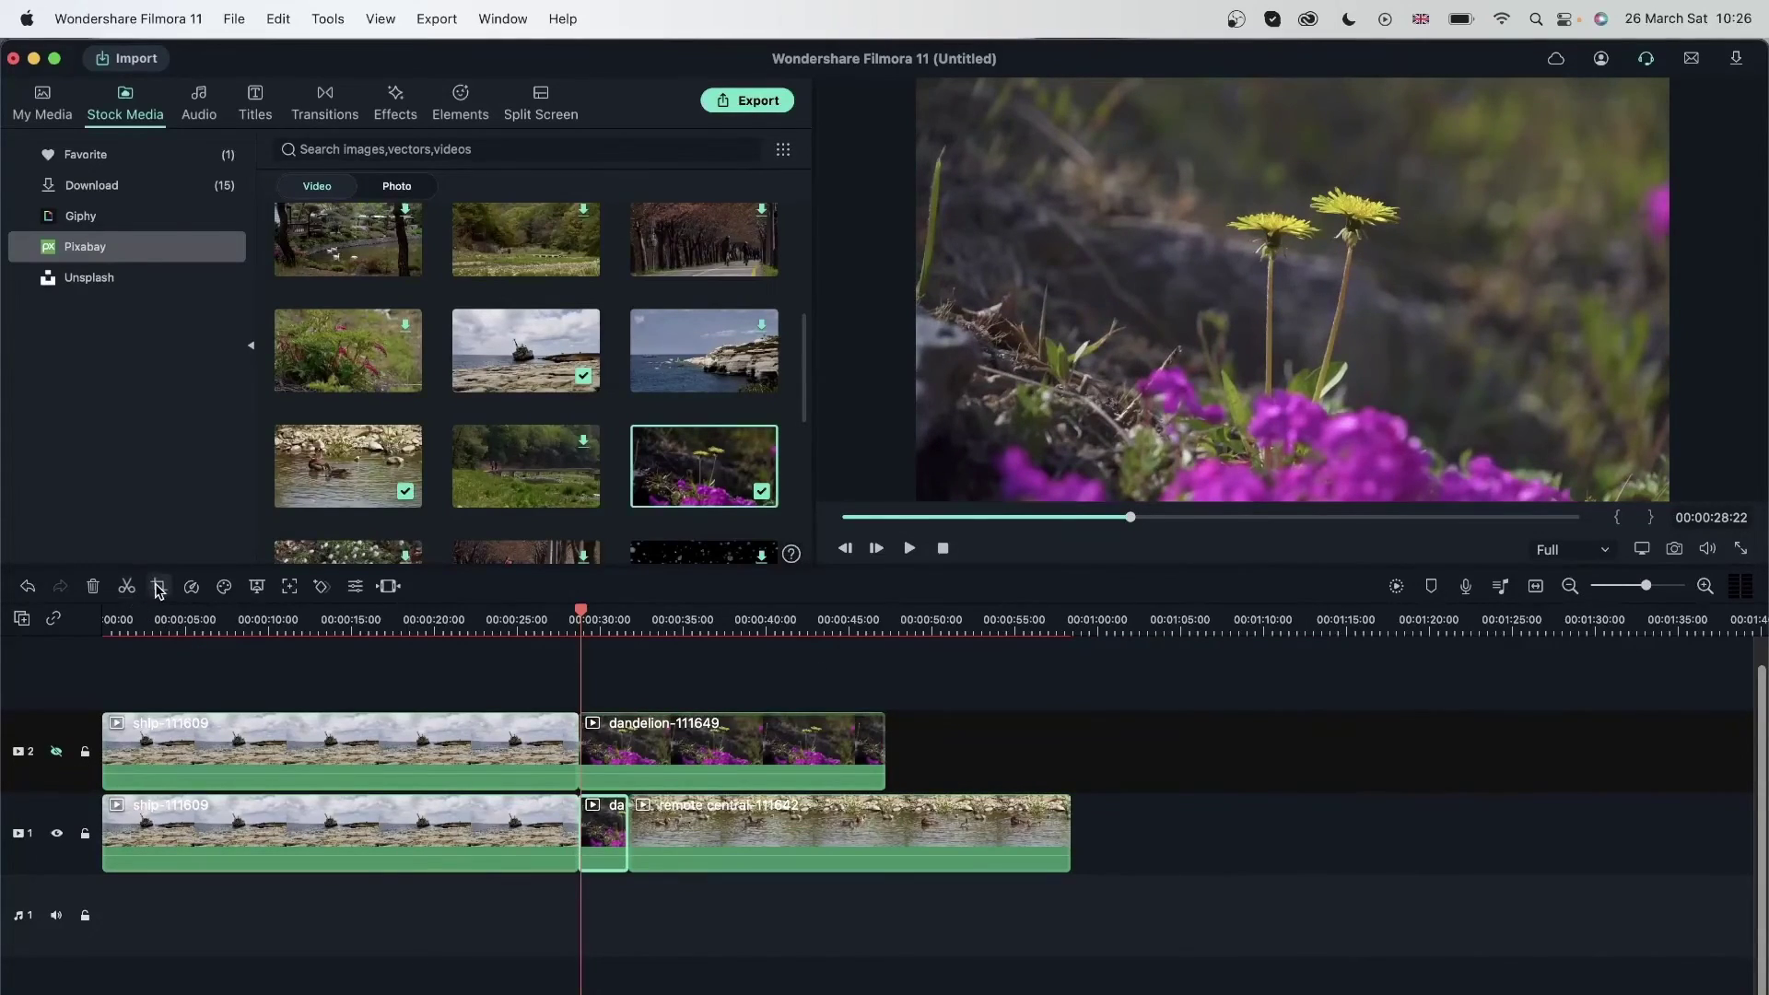
left_click(159, 587)
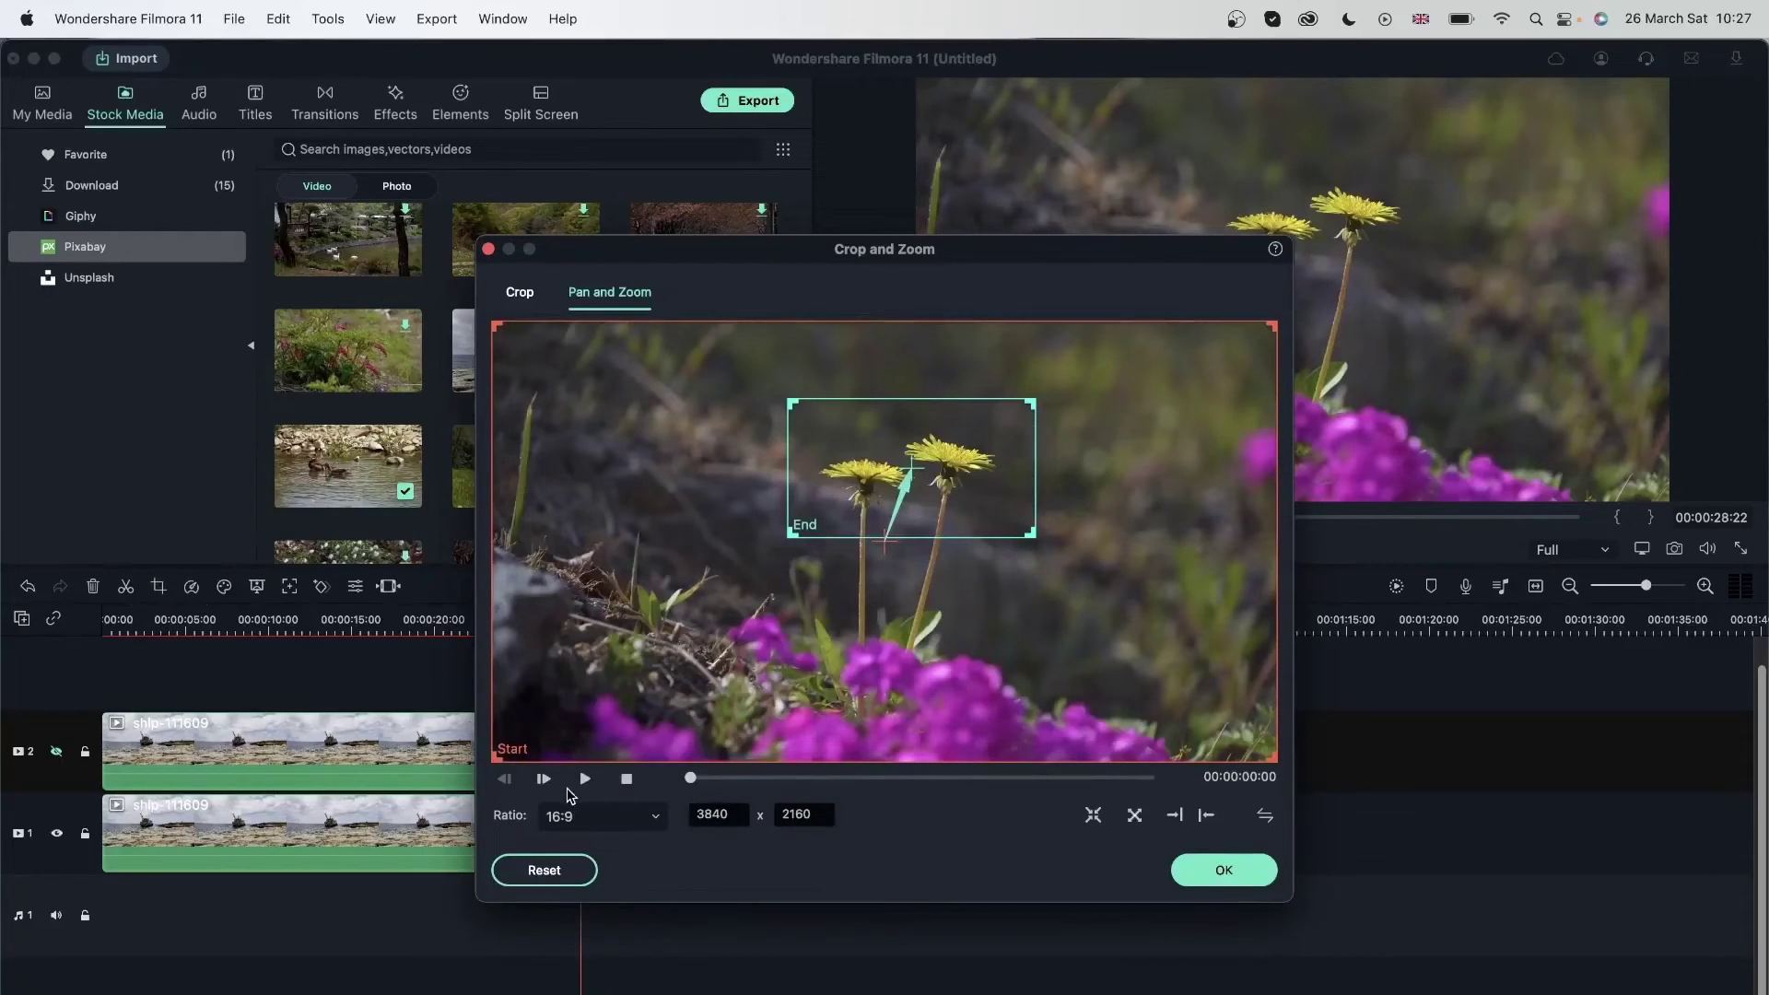
left_click(584, 780)
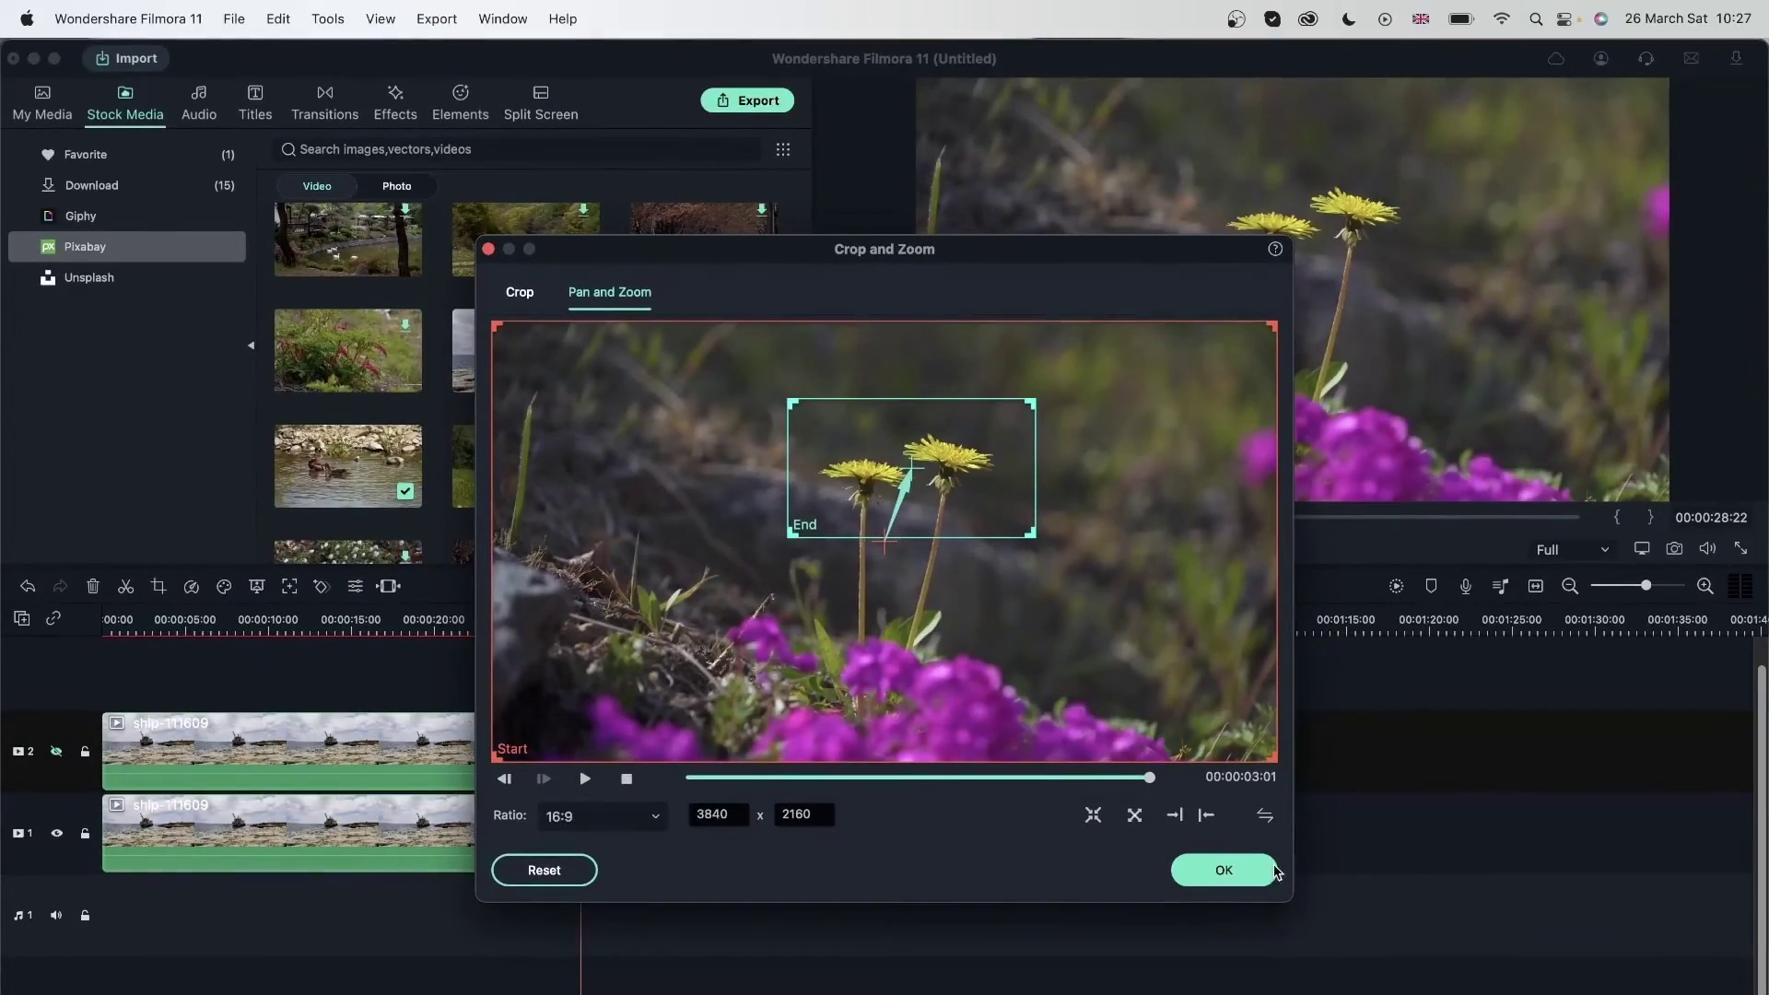
left_click(1223, 869)
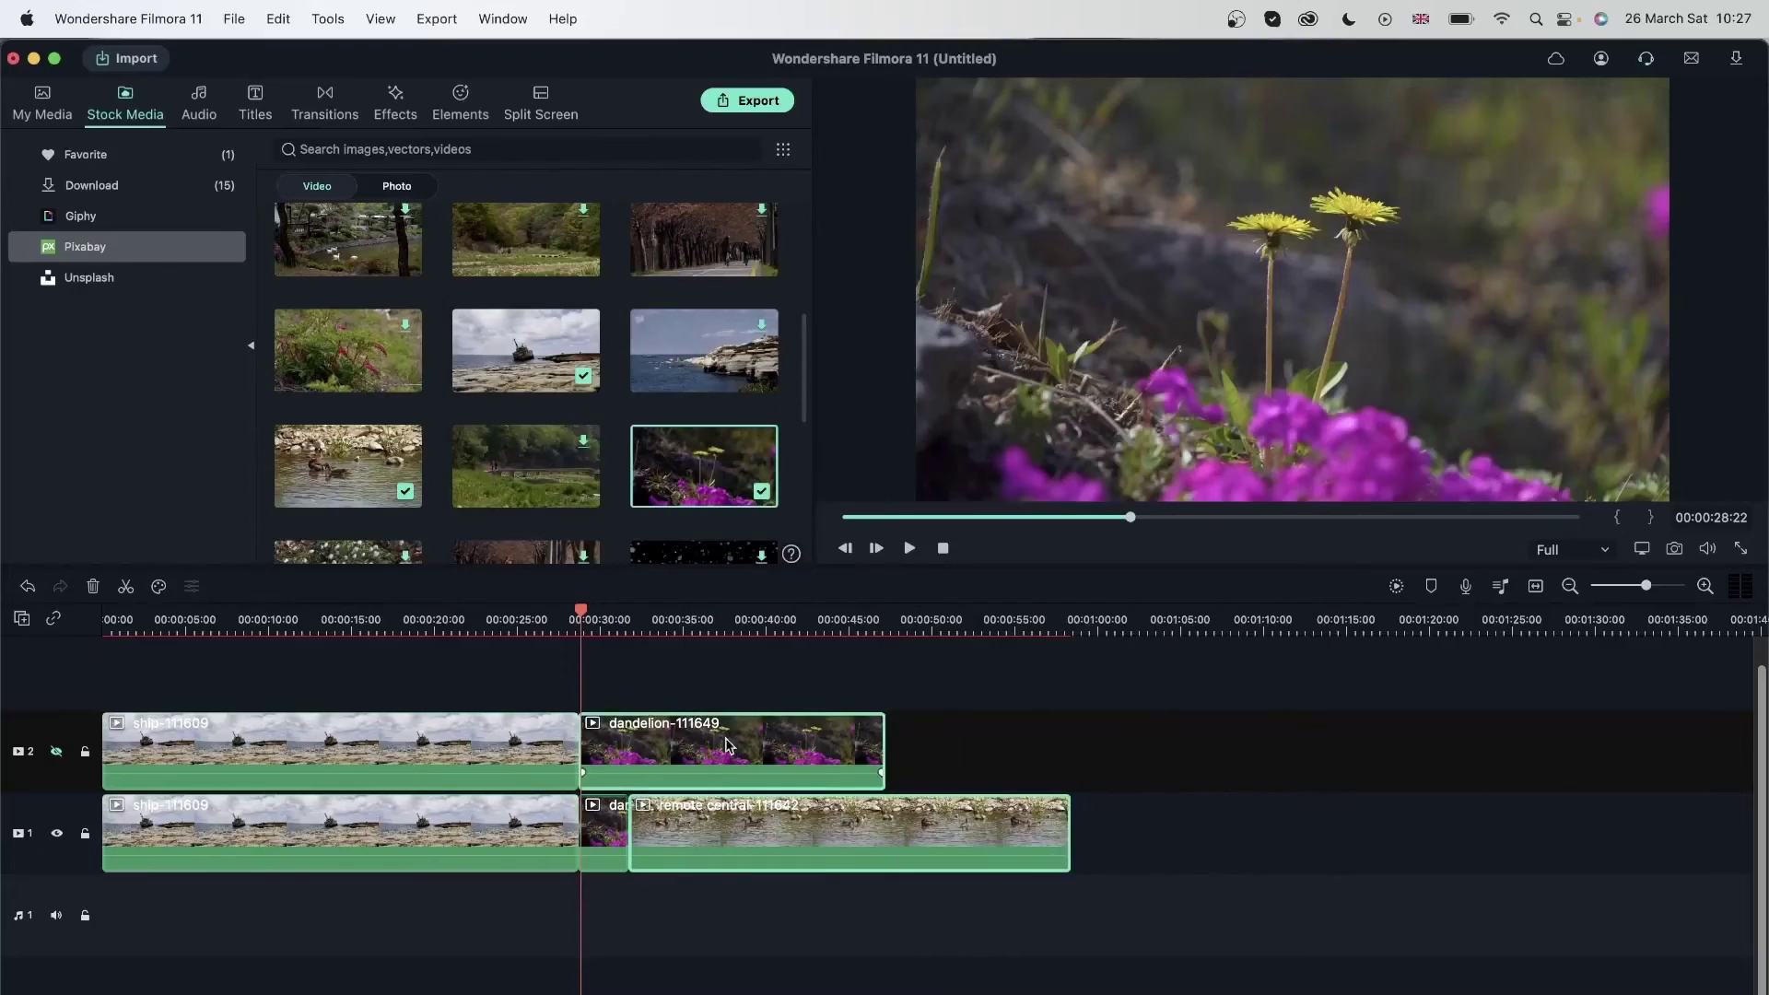
Extend the lower-track dandelion clip to a duration of 00:00:18:14 and trim the duck clip beside it to about 8 seconds
left_click(606, 848)
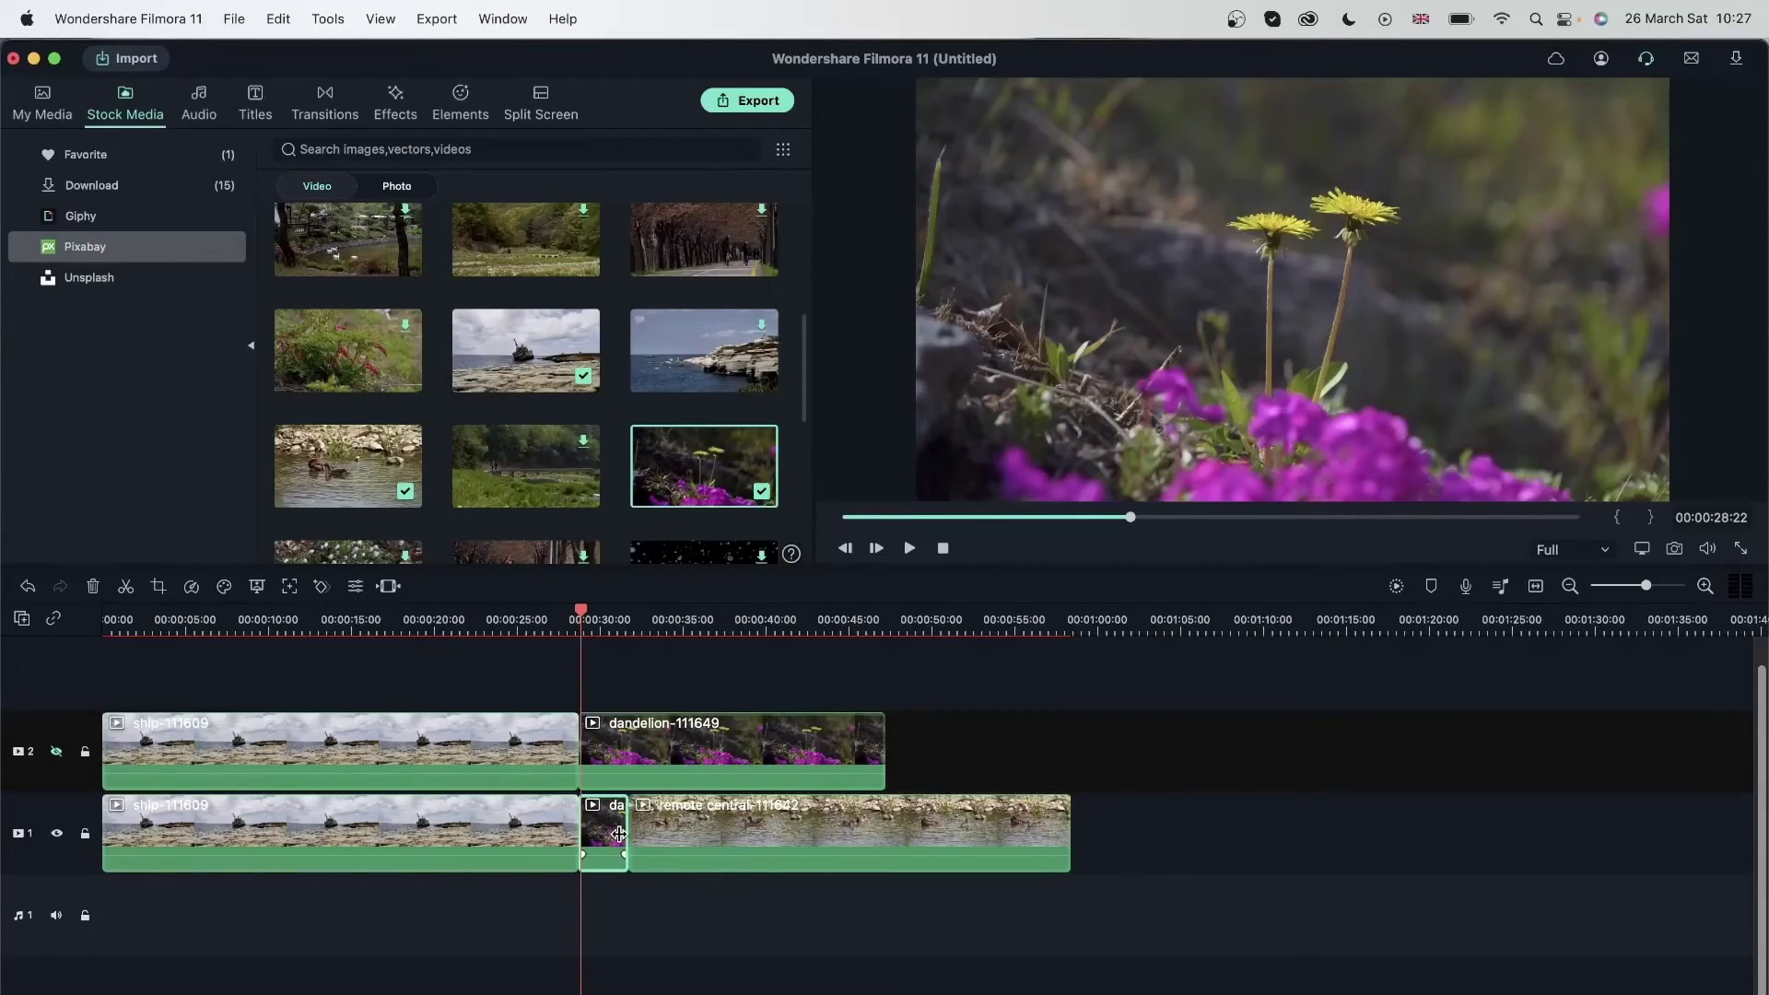
left_click_drag(622, 834, 989, 727)
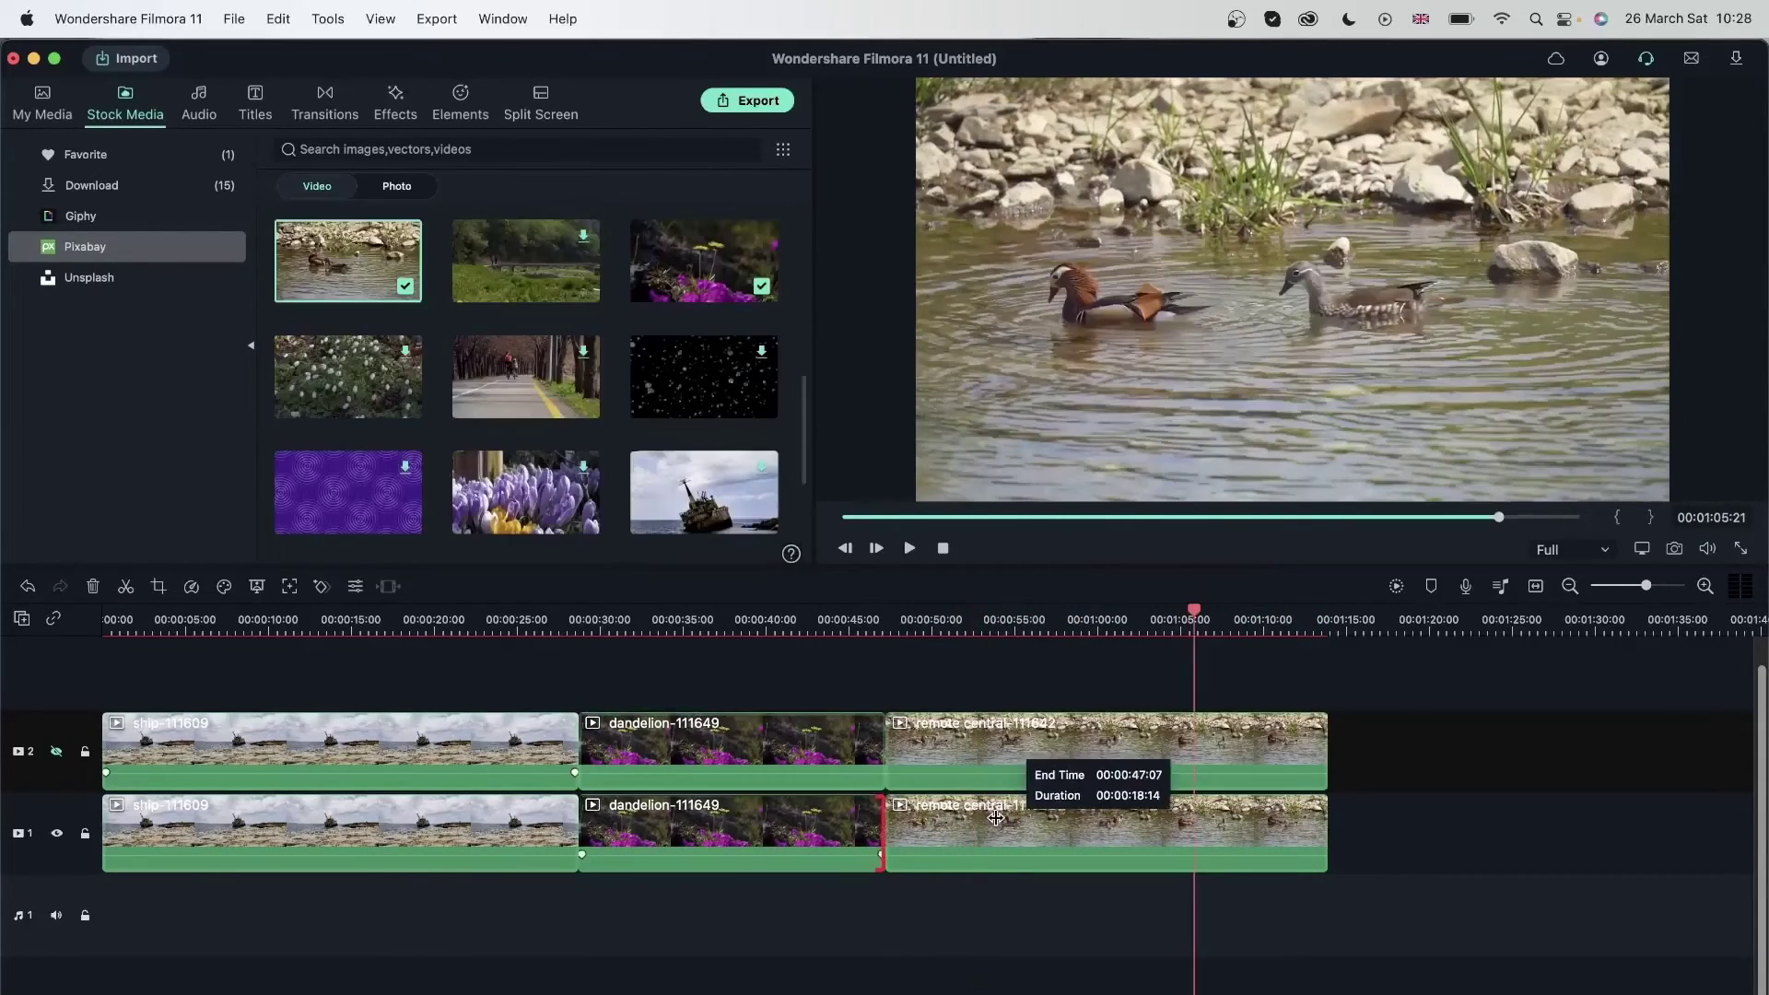
left_click(903, 832)
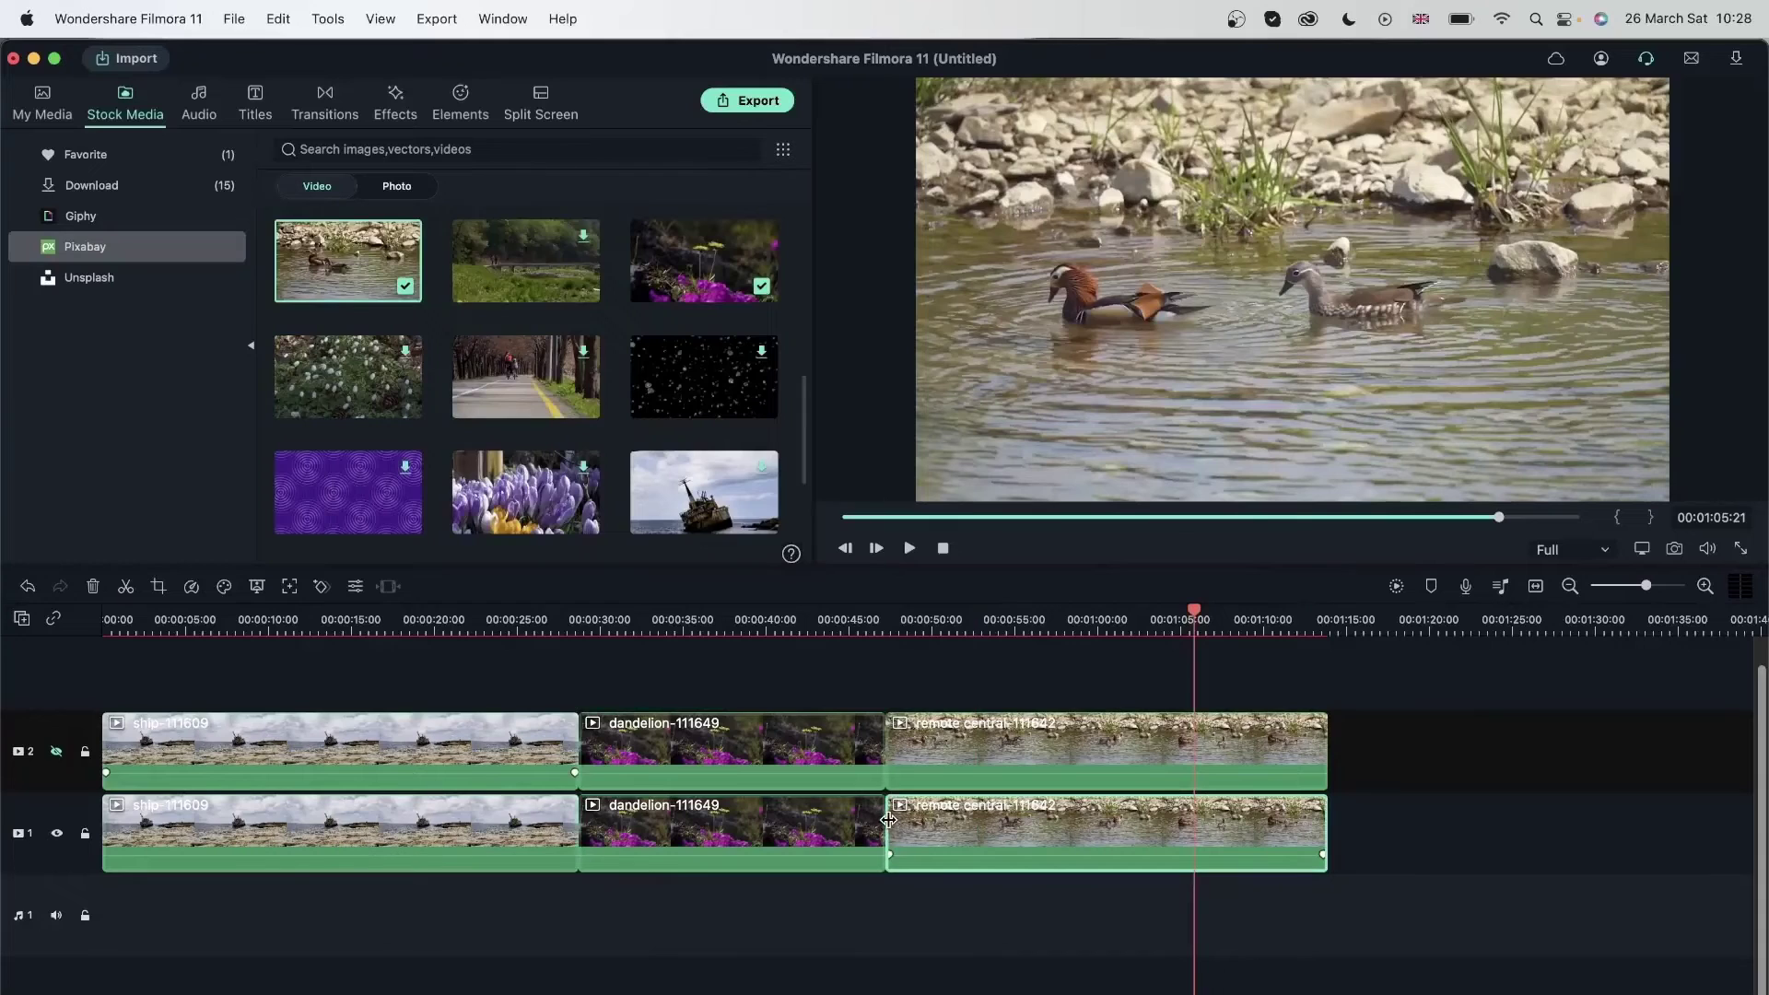
left_click_drag(888, 820, 944, 838)
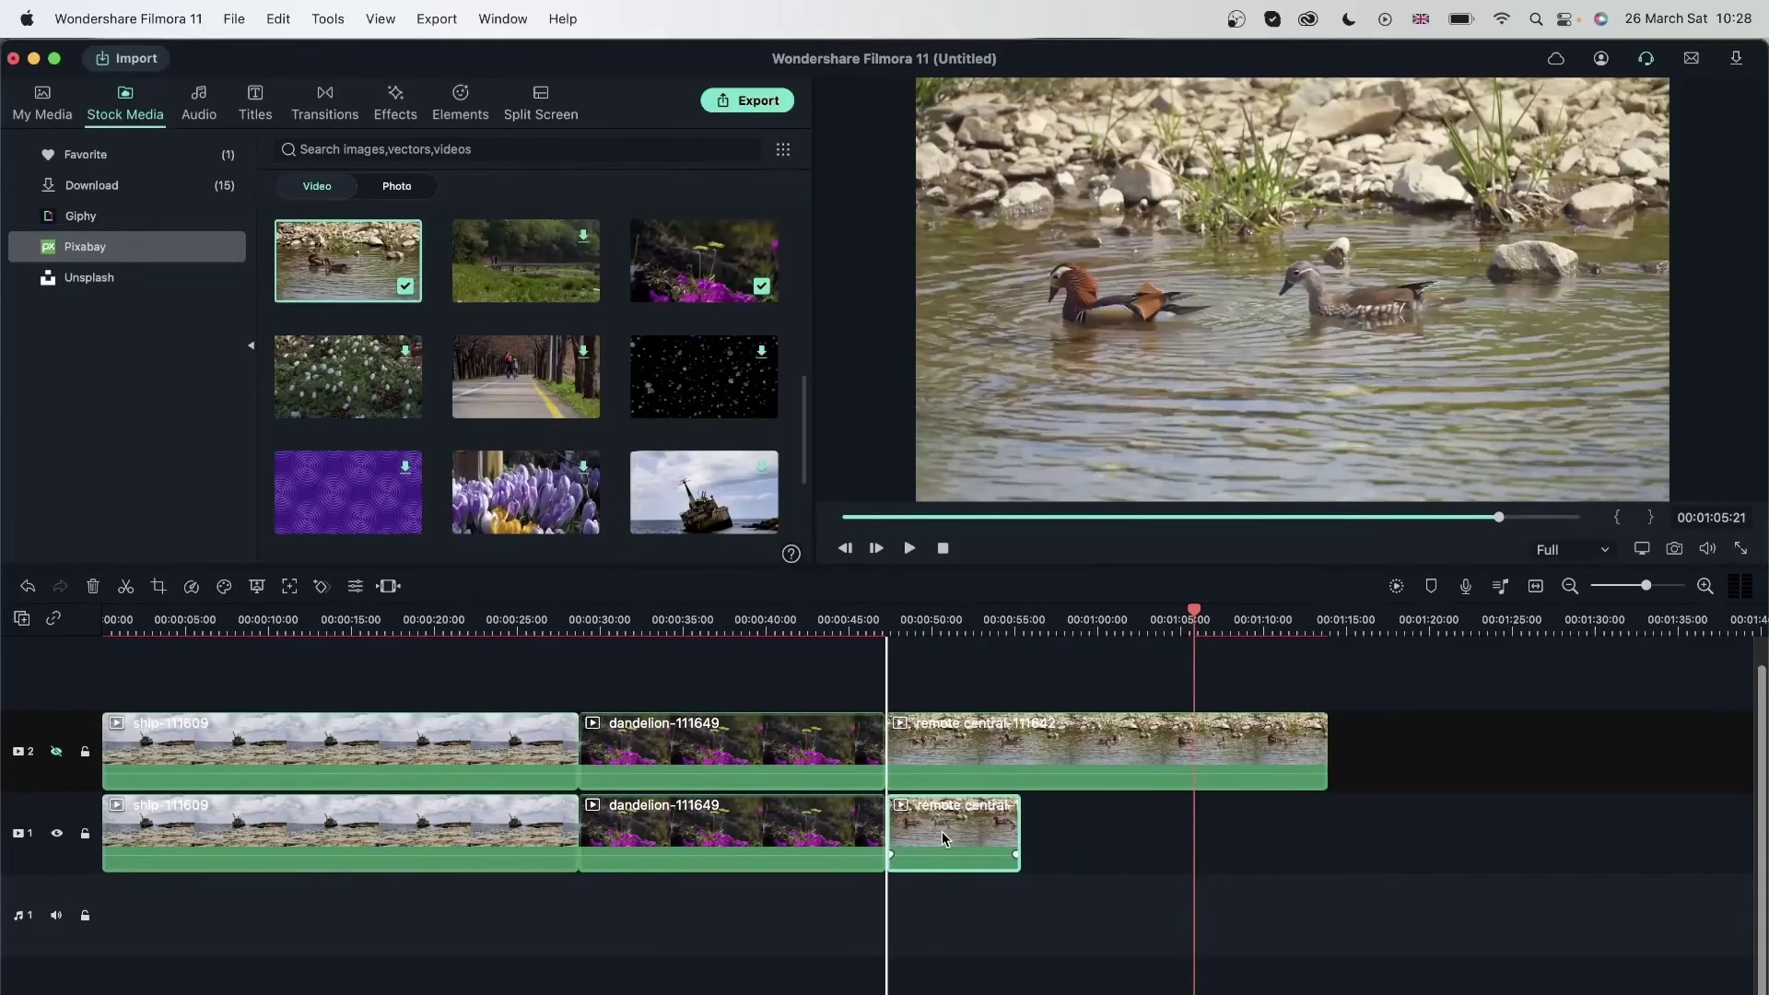
Position the duck clip's Pan and Zoom End frame over both ducks near the clip's end and enlarge it to 1186 x 667
left_click(159, 586)
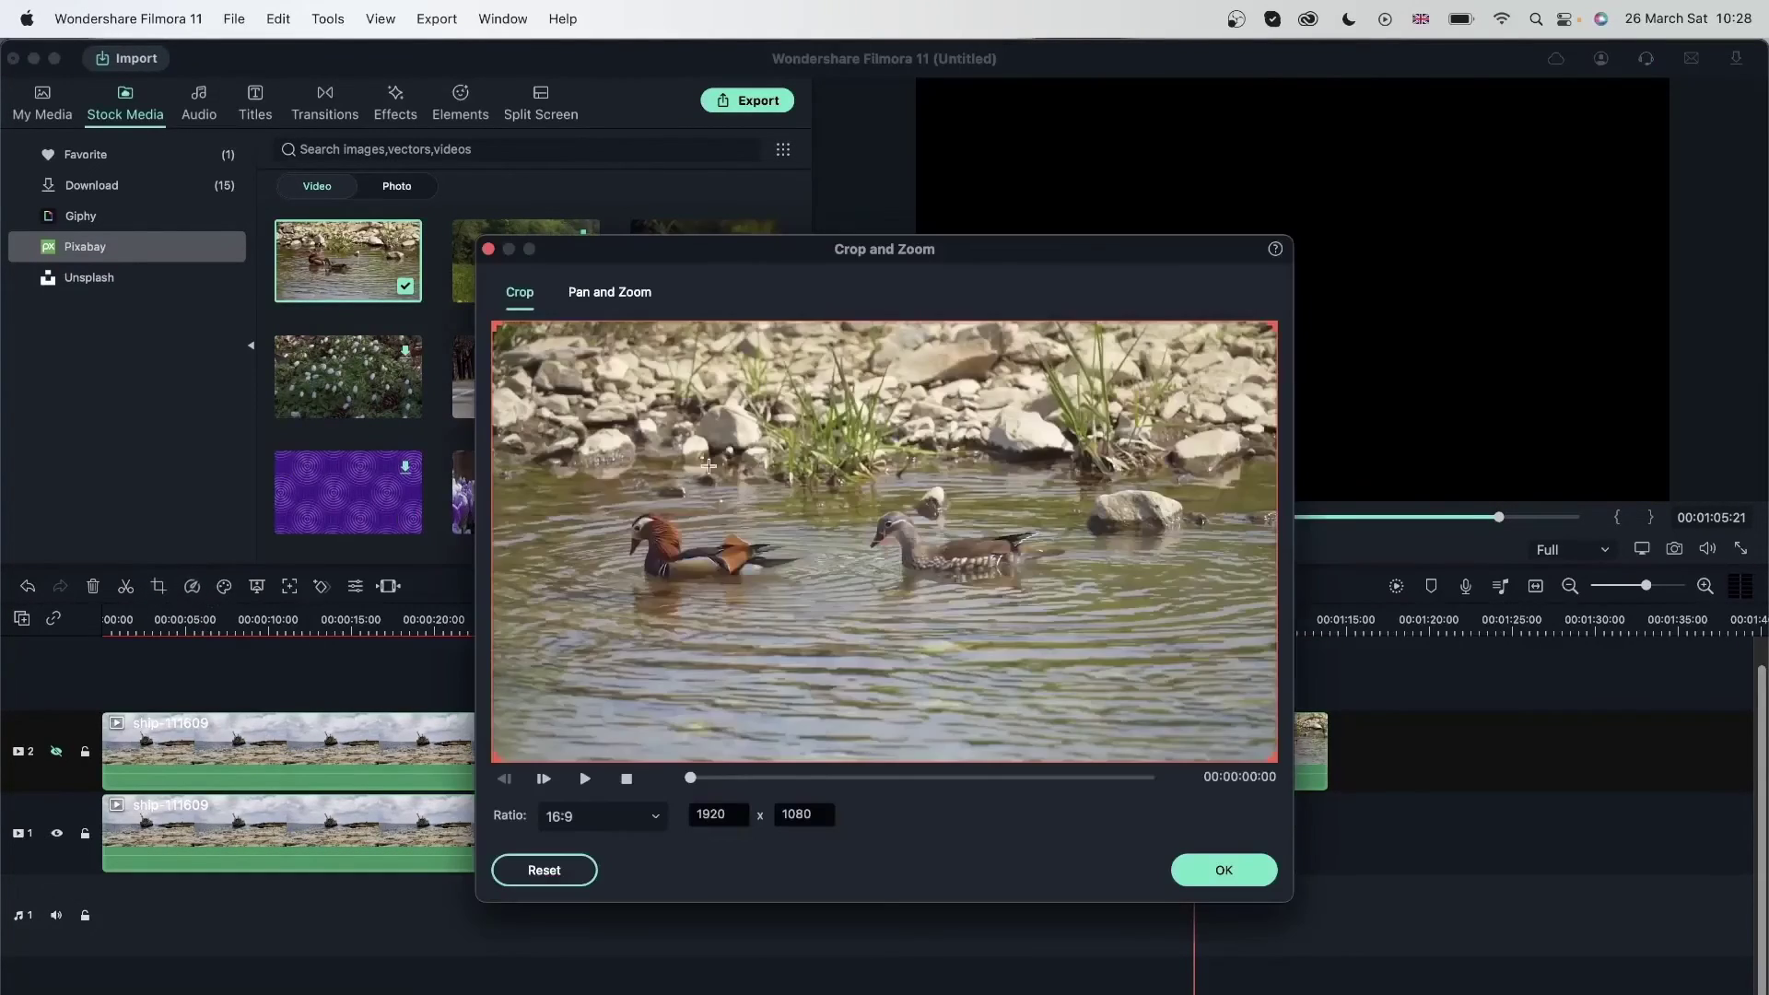
left_click(461, 40)
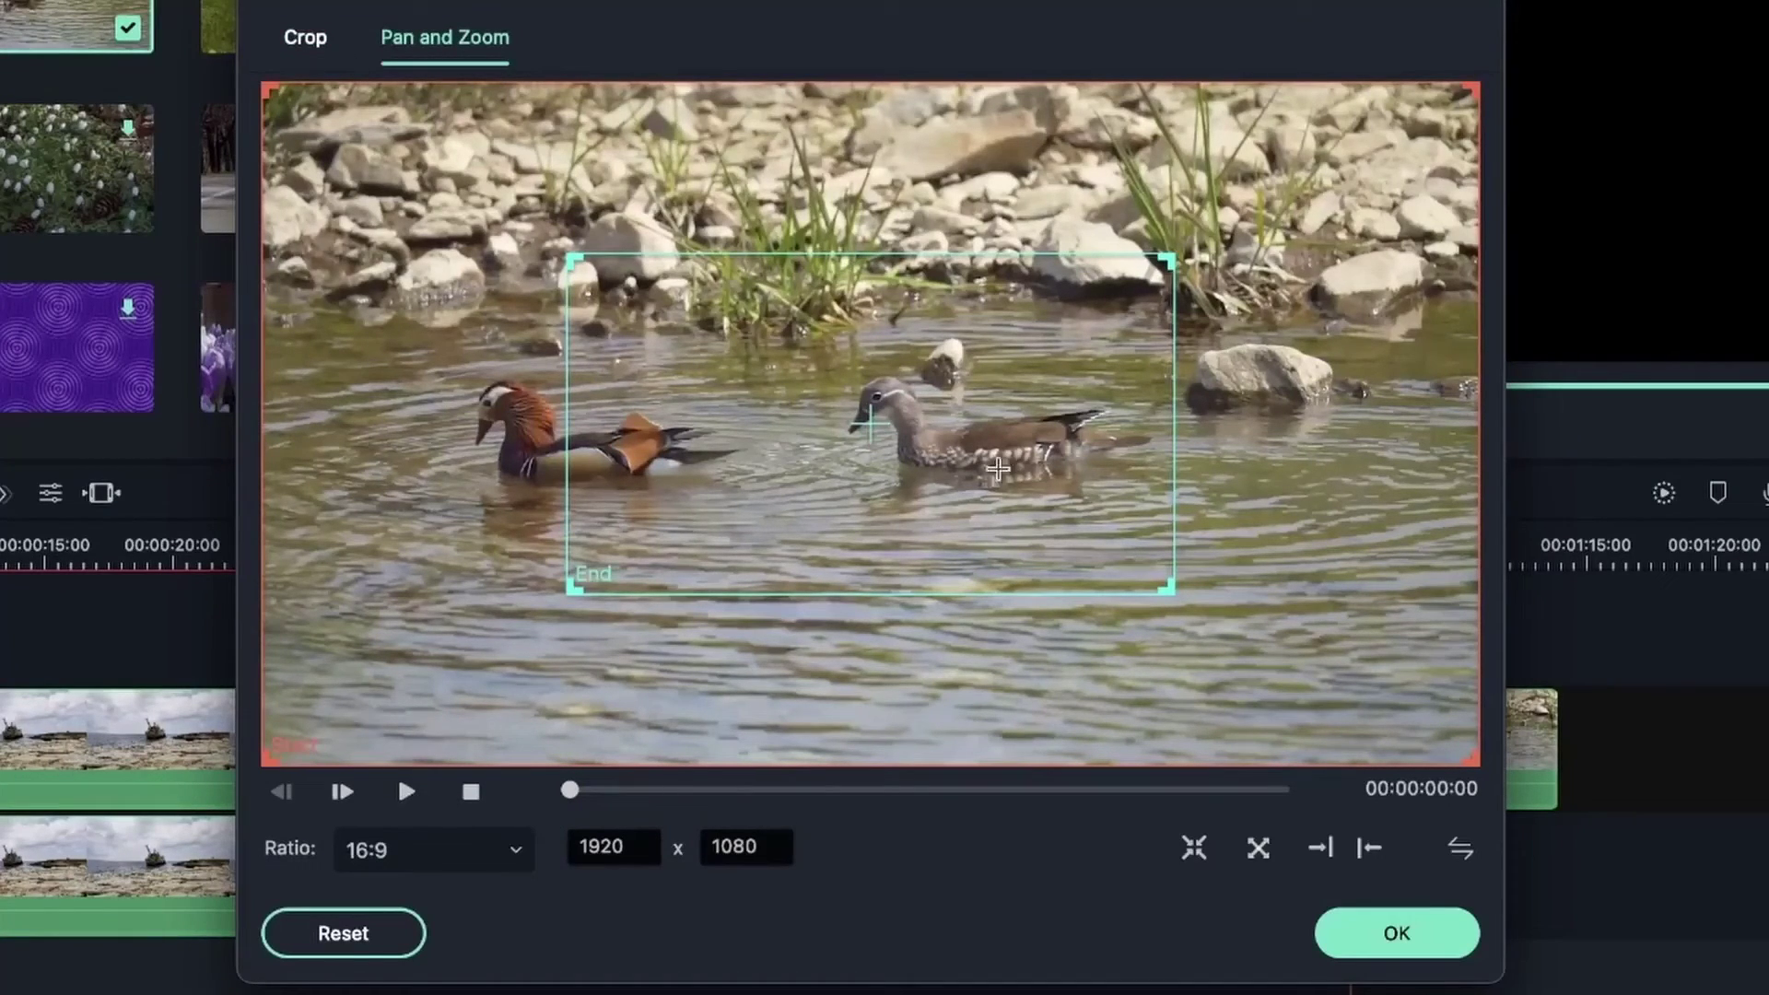
left_click_drag(567, 789, 1338, 817)
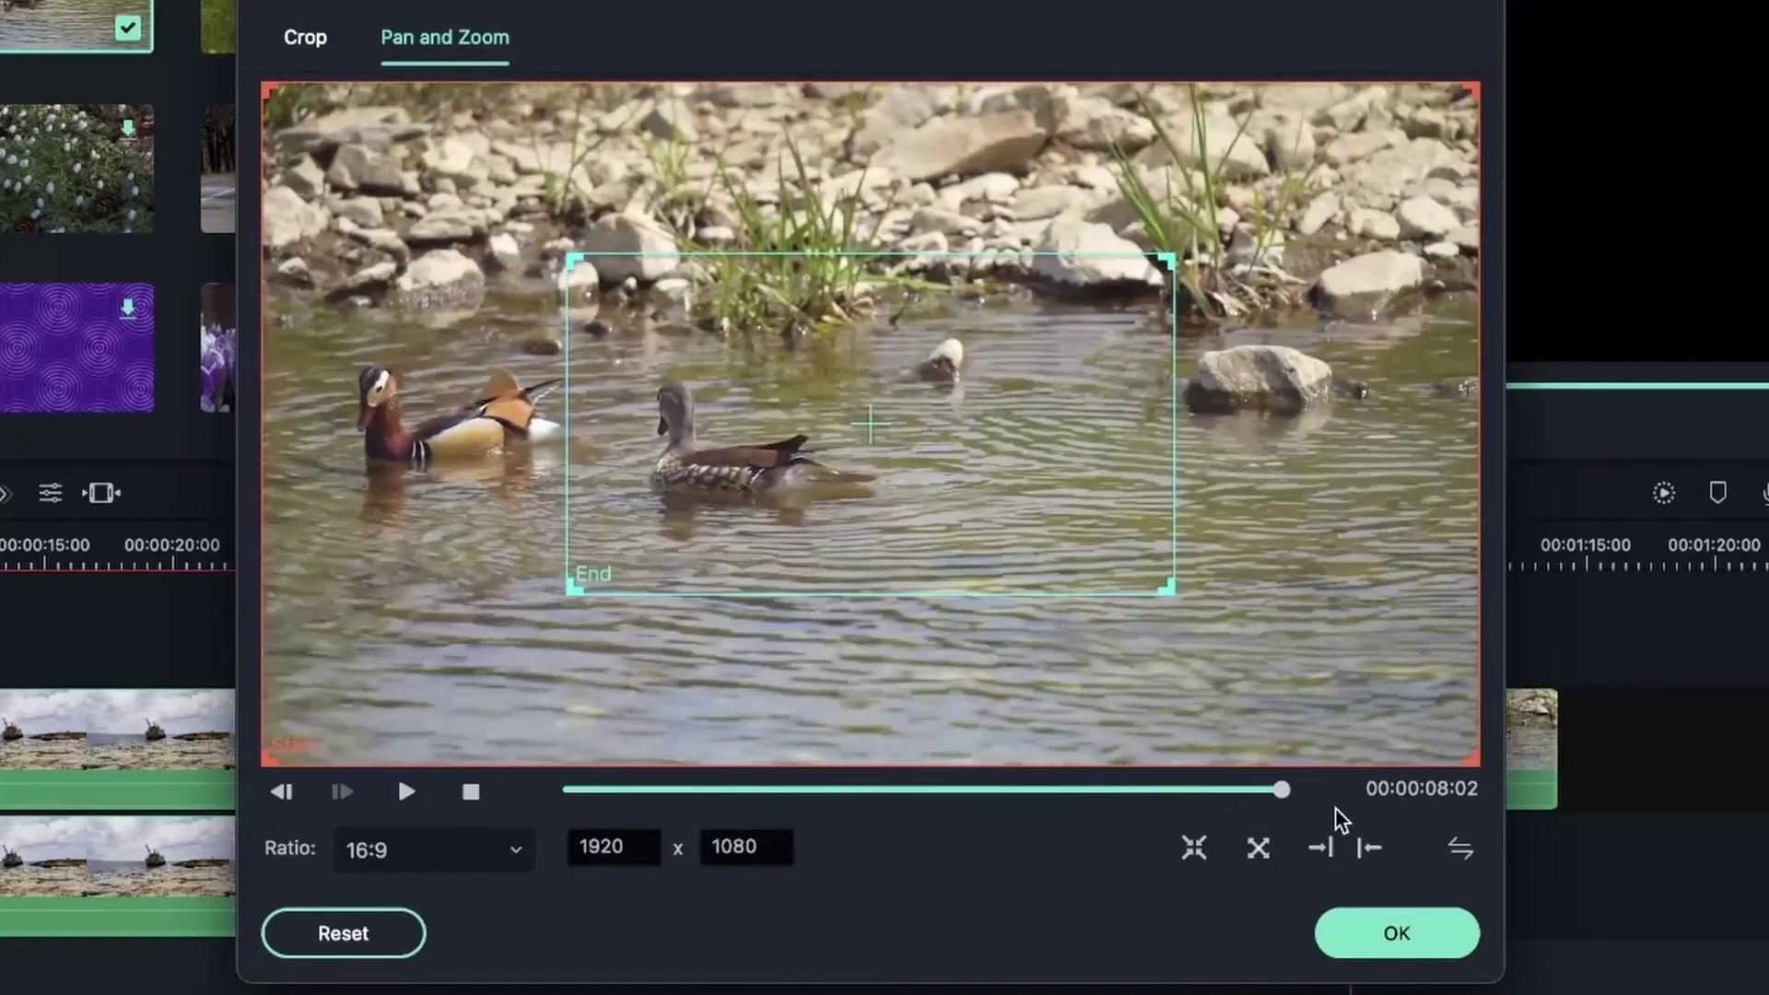
left_click_drag(885, 422, 651, 436)
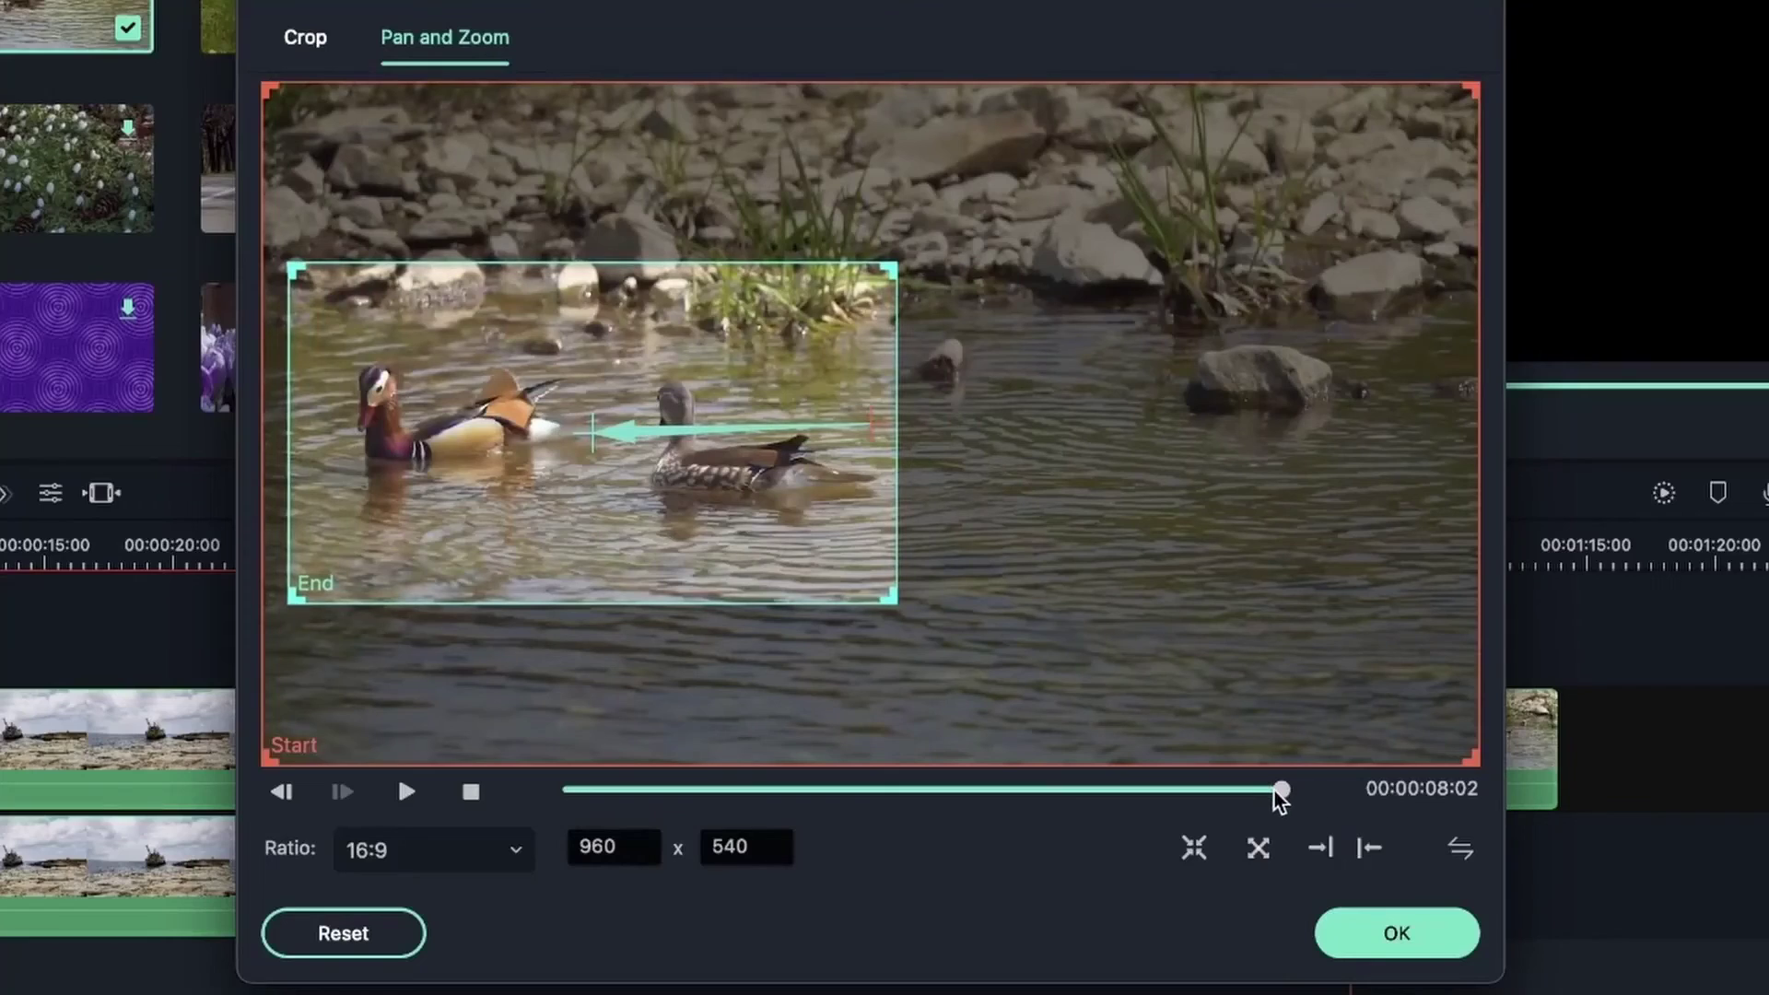
left_click_drag(1279, 790, 1152, 811)
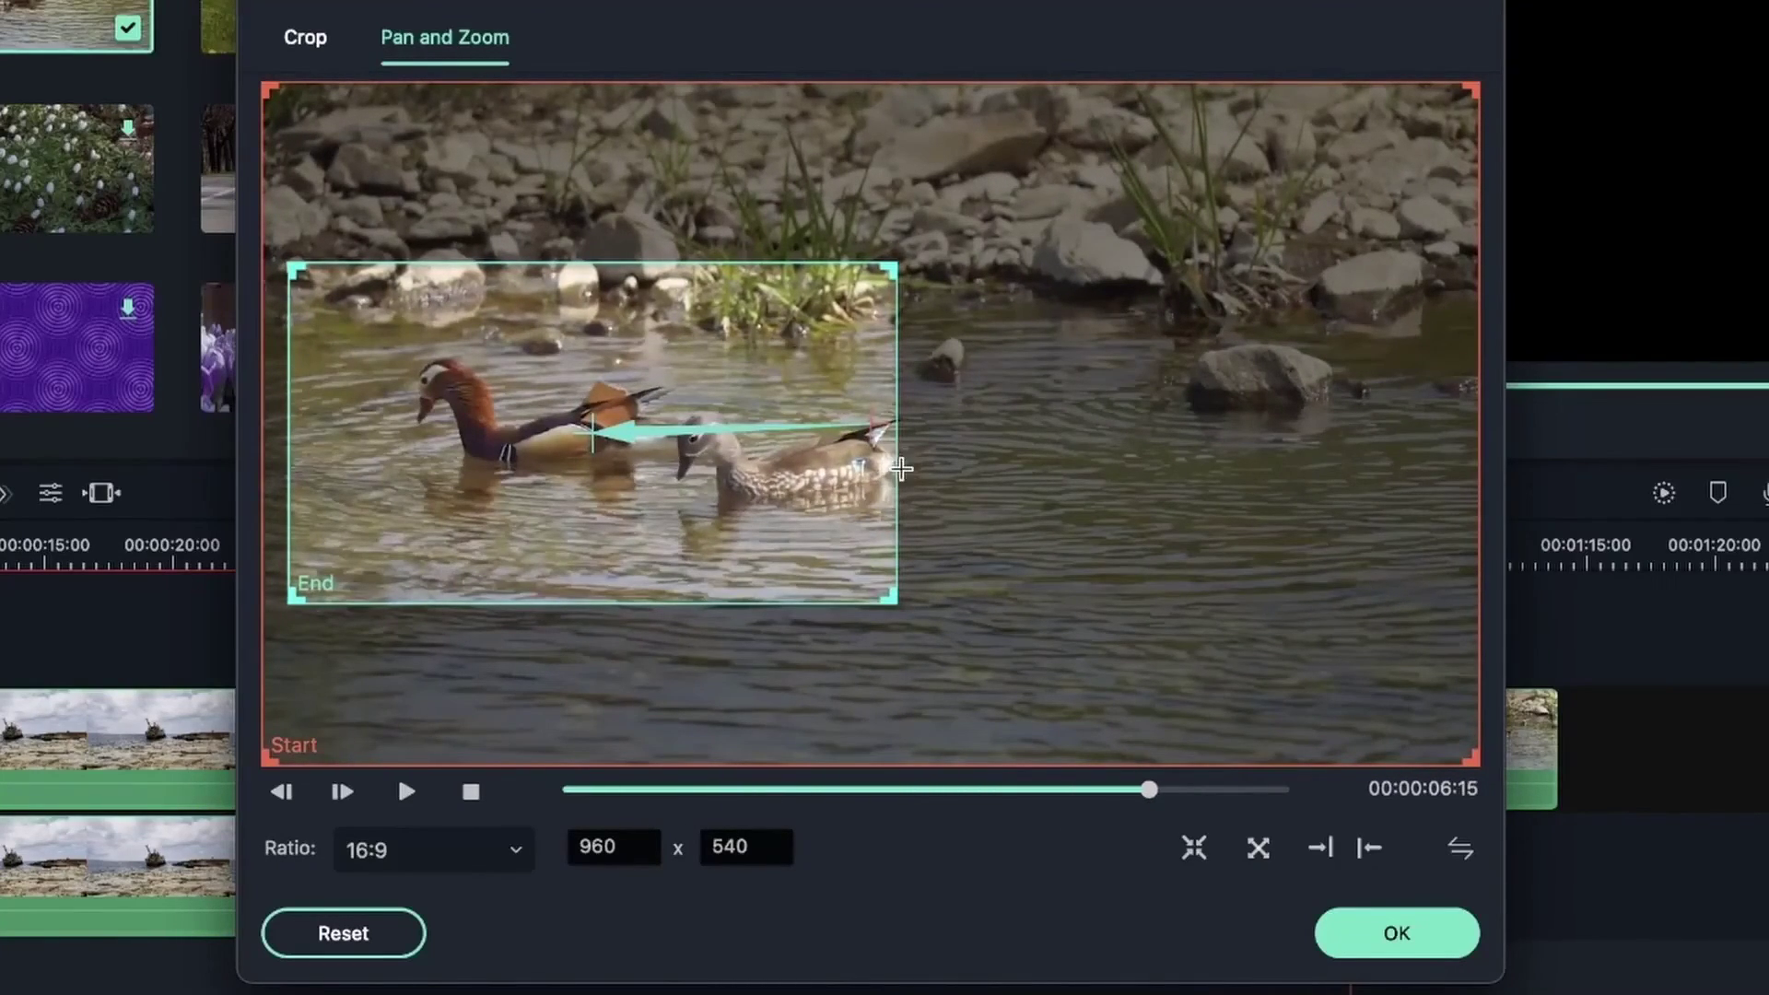
left_click_drag(893, 599, 958, 637)
Preview the duck clip's pan and zoom from the beginning
left_click(624, 789)
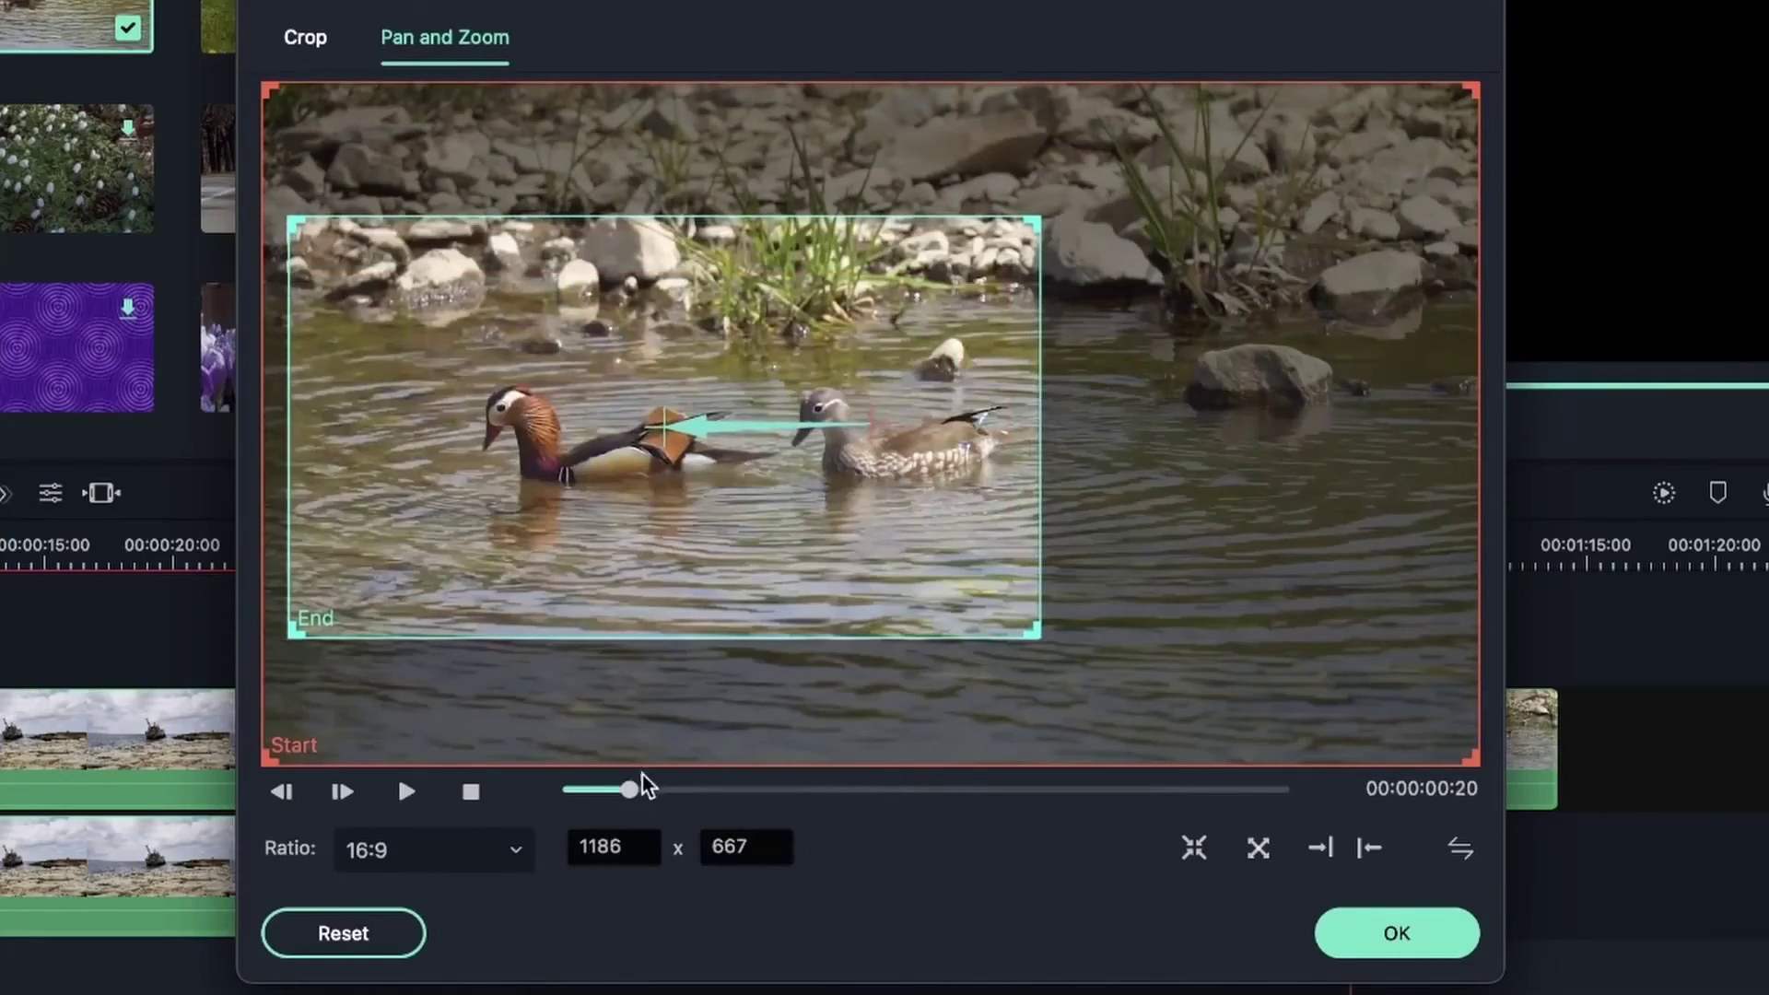
left_click_drag(632, 793, 550, 803)
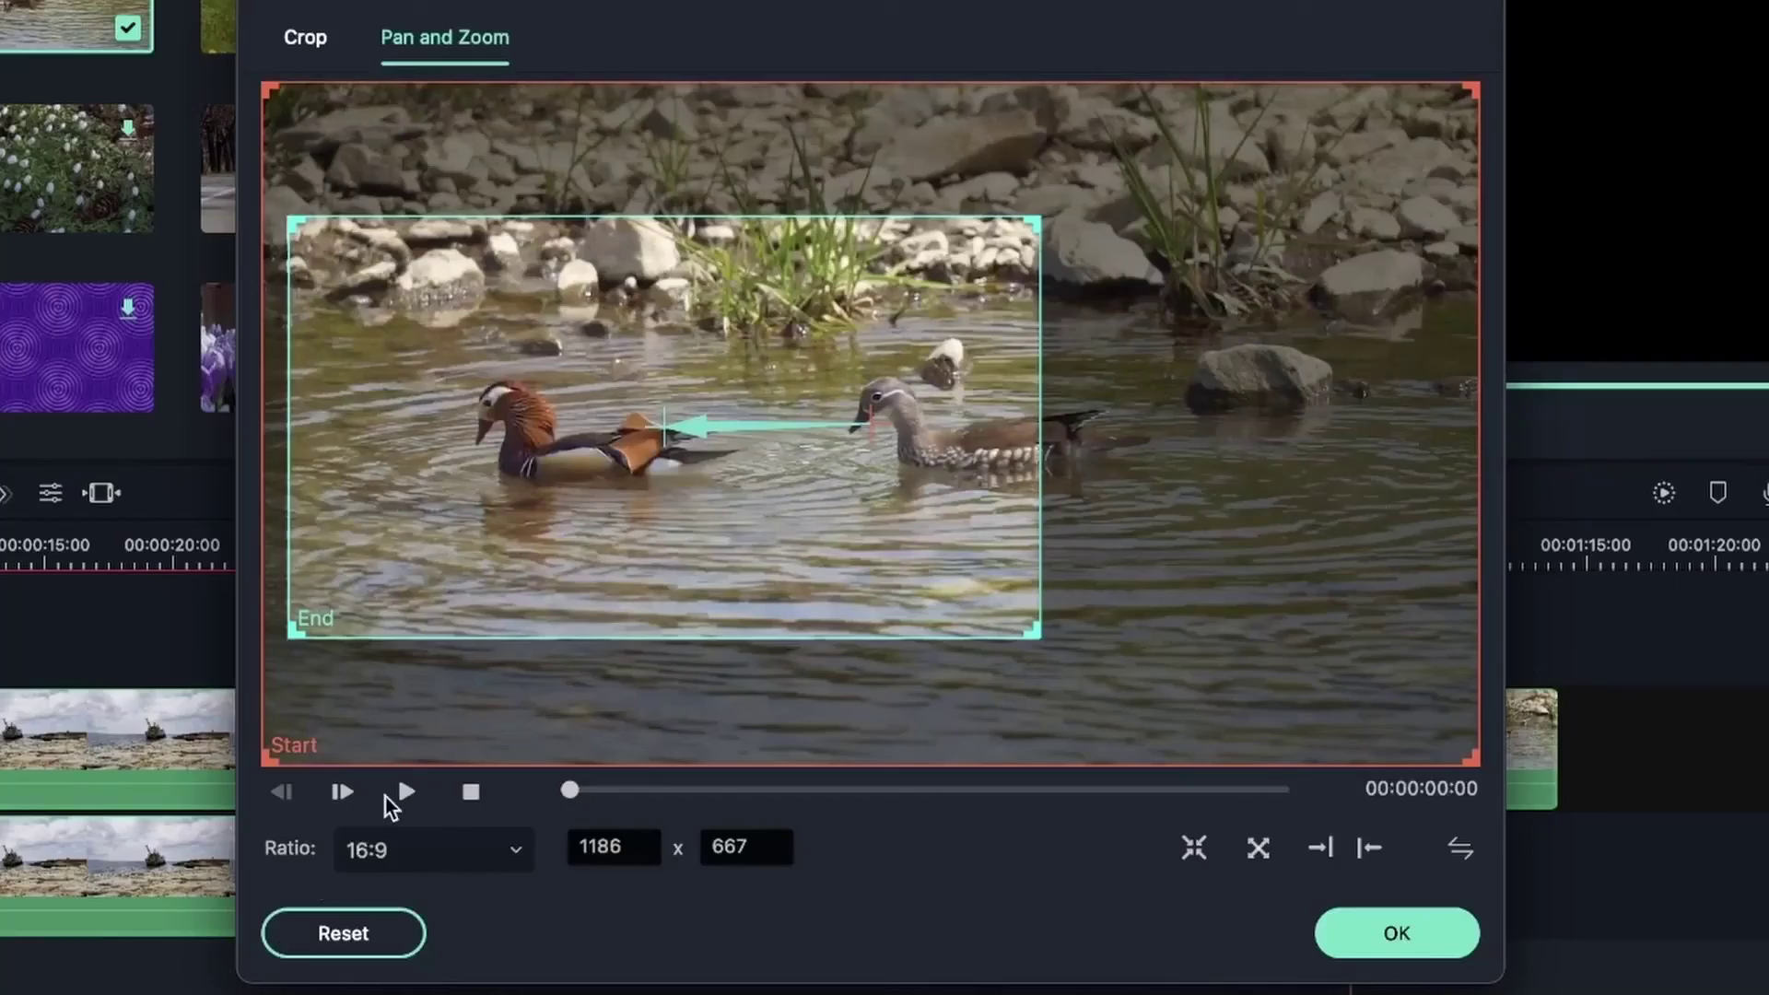
left_click(406, 794)
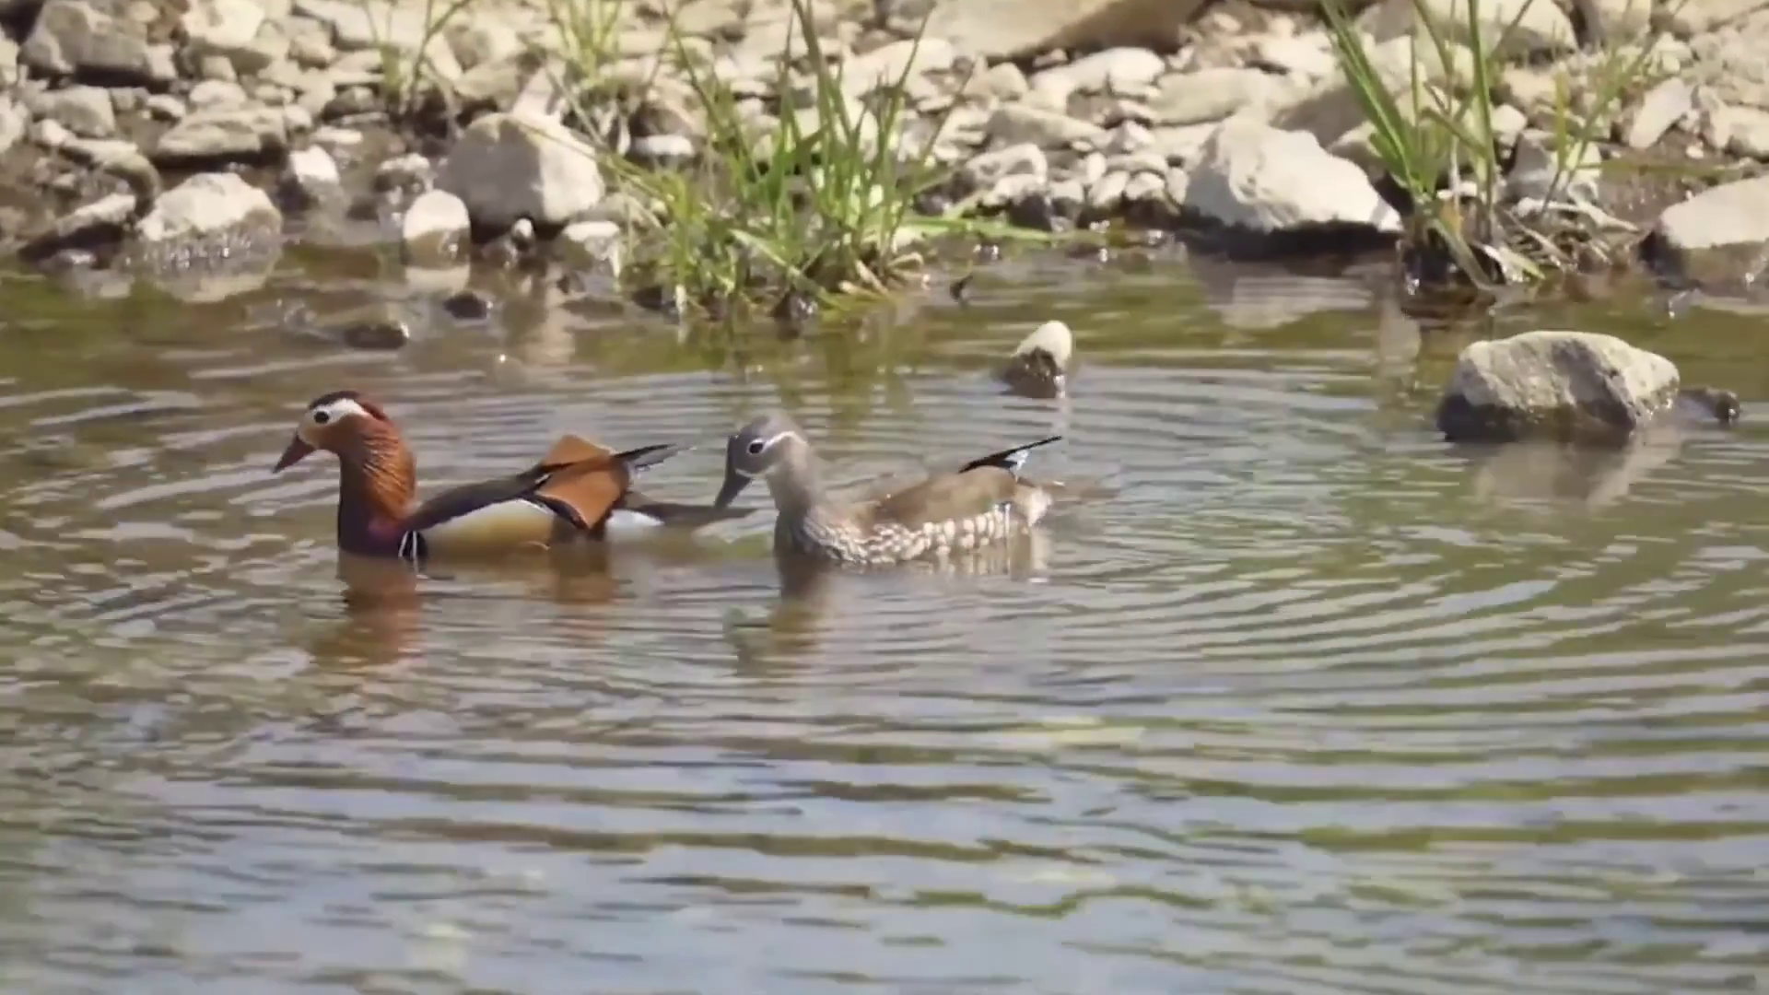